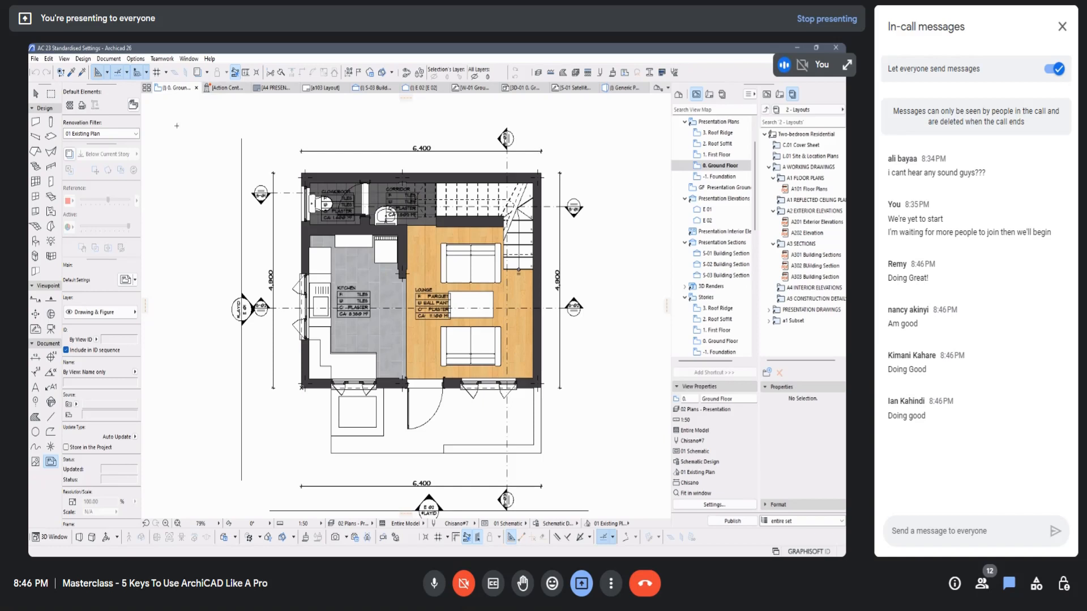
Step: Open the keyboard shortcut settings of the work environment
left_click(141, 59)
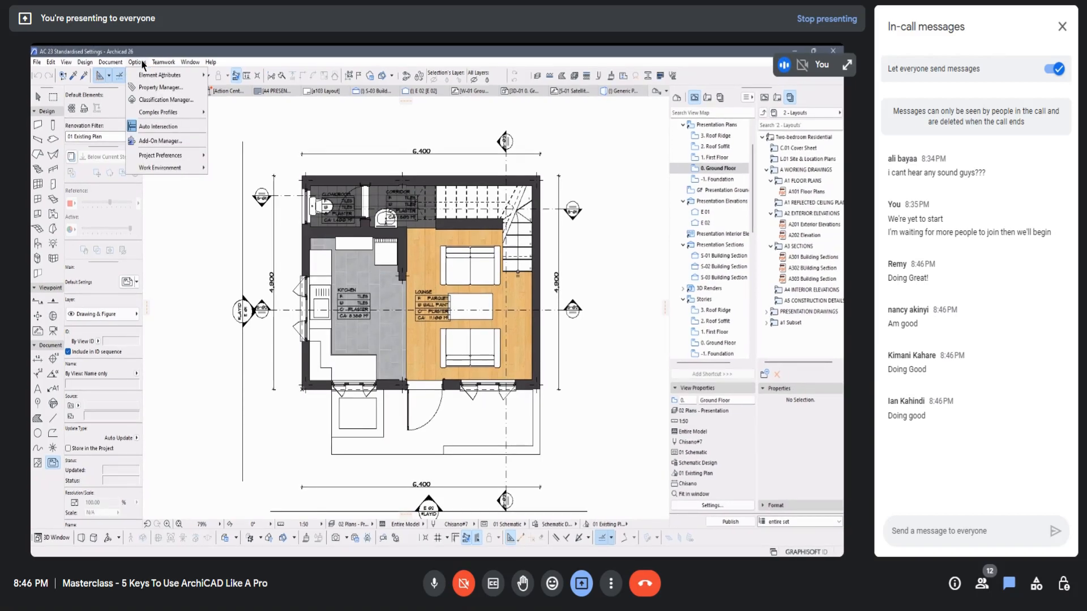
left_click(165, 165)
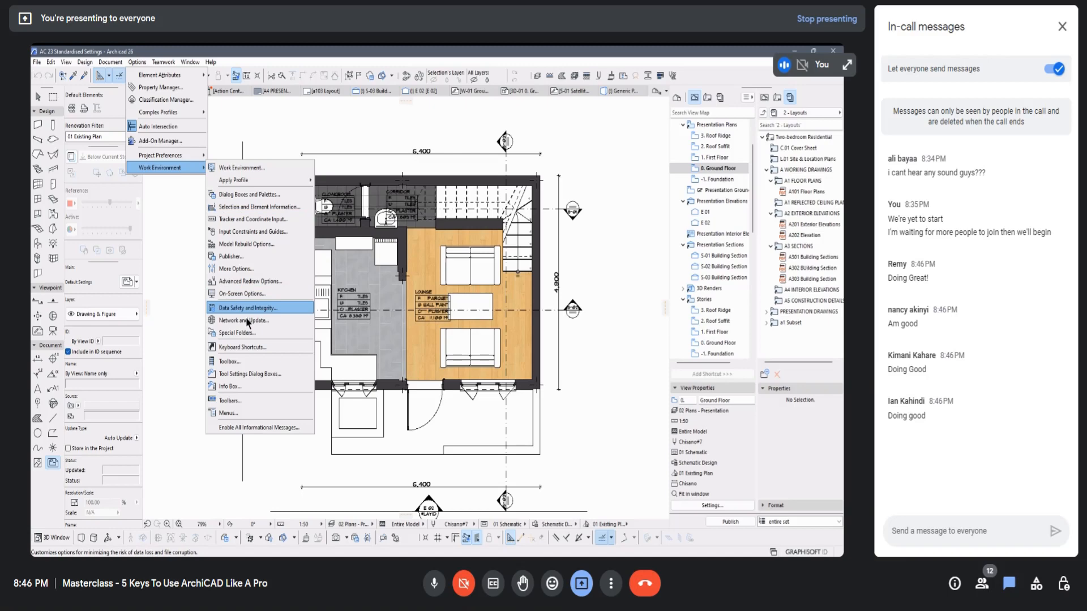
left_click(238, 348)
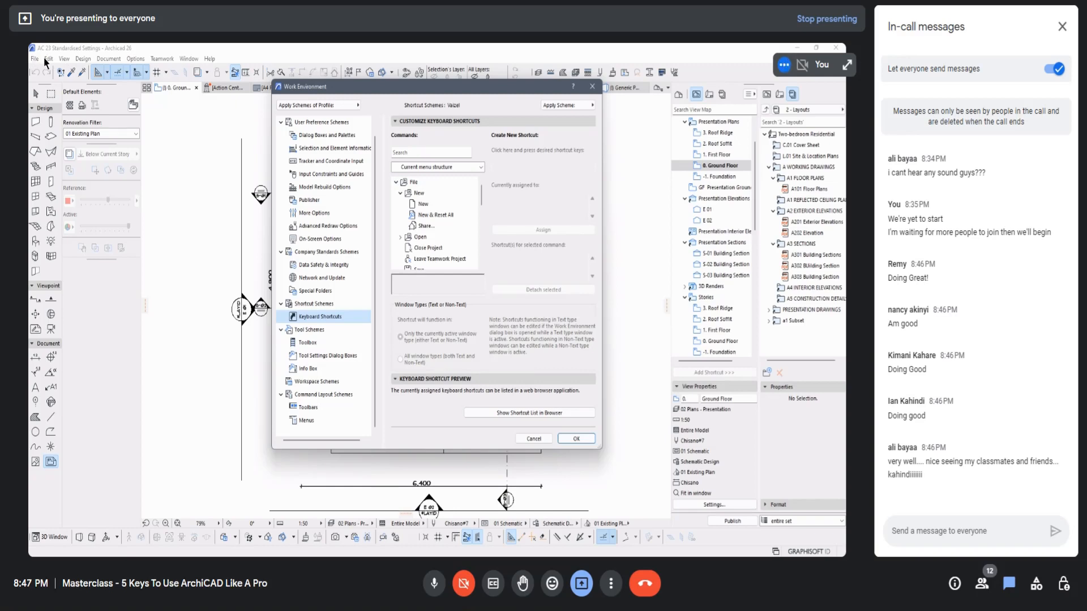
Step: Look over the top-level command categories in the shortcut list, including a brief look inside Edit
left_click(396, 182)
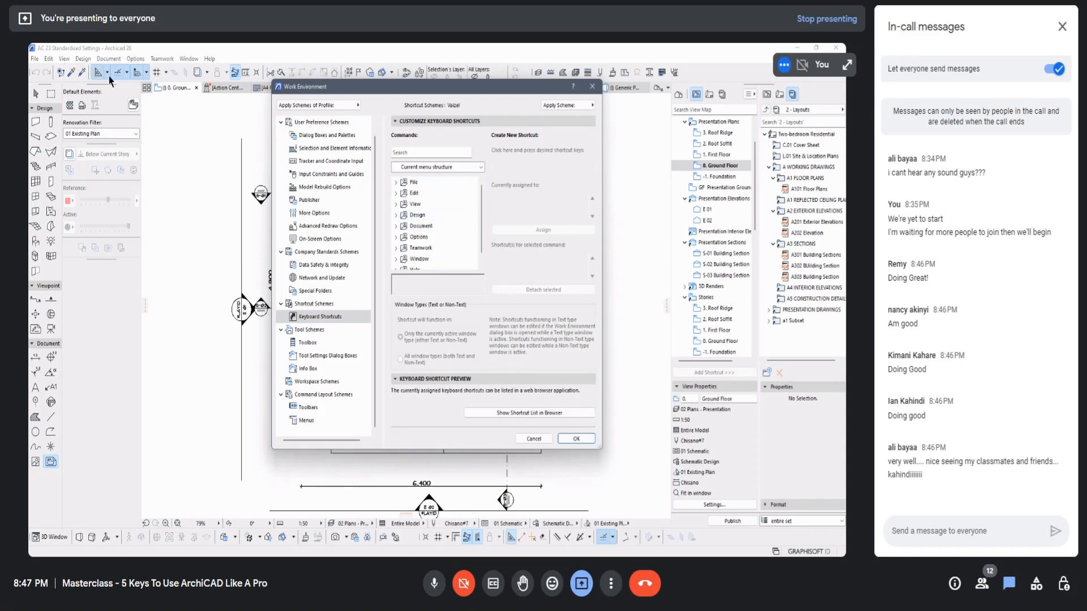
scroll(418, 230, "down", 1)
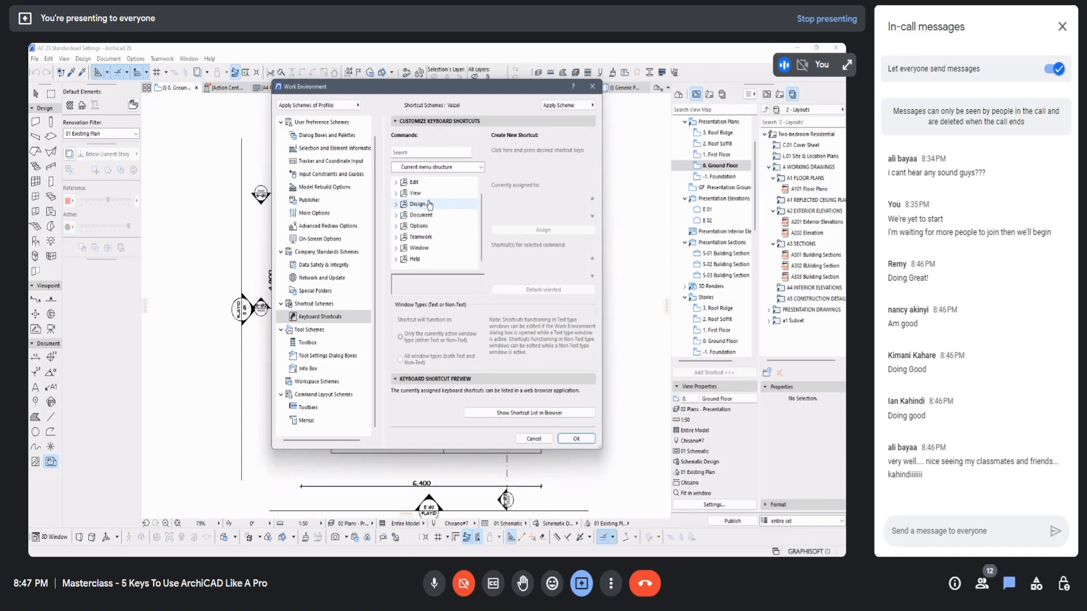
scroll(440, 210, "up", 1)
left_click(396, 194)
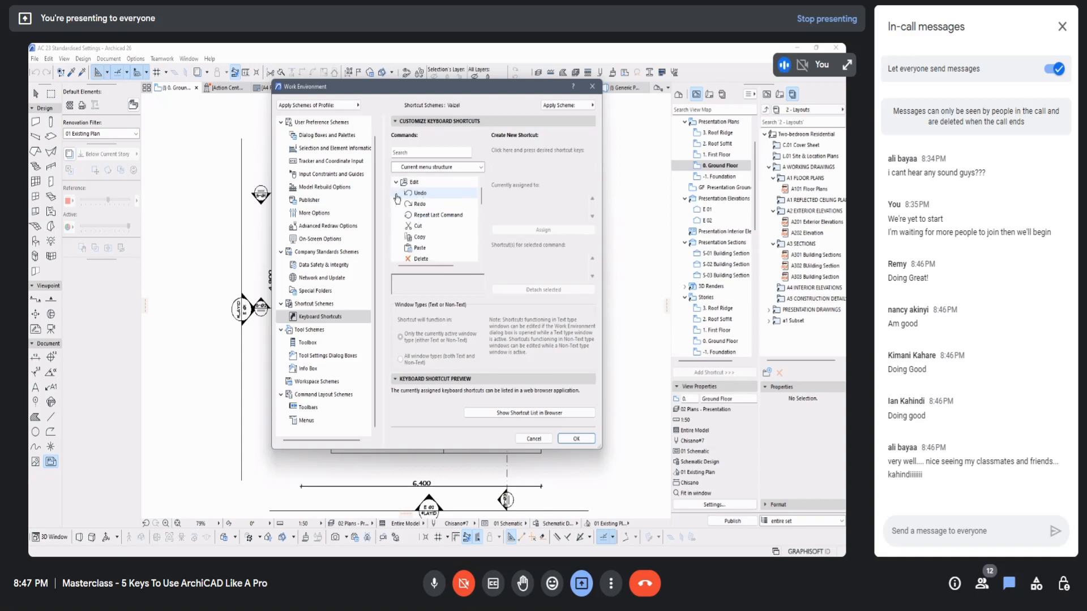
left_click(396, 182)
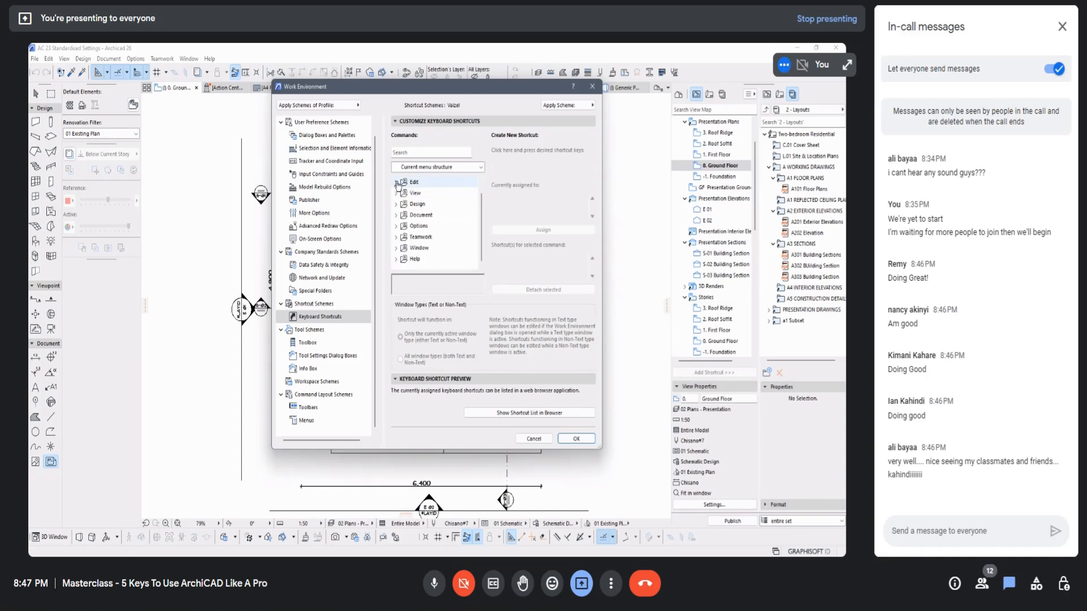
scroll(396, 183, "up", 1)
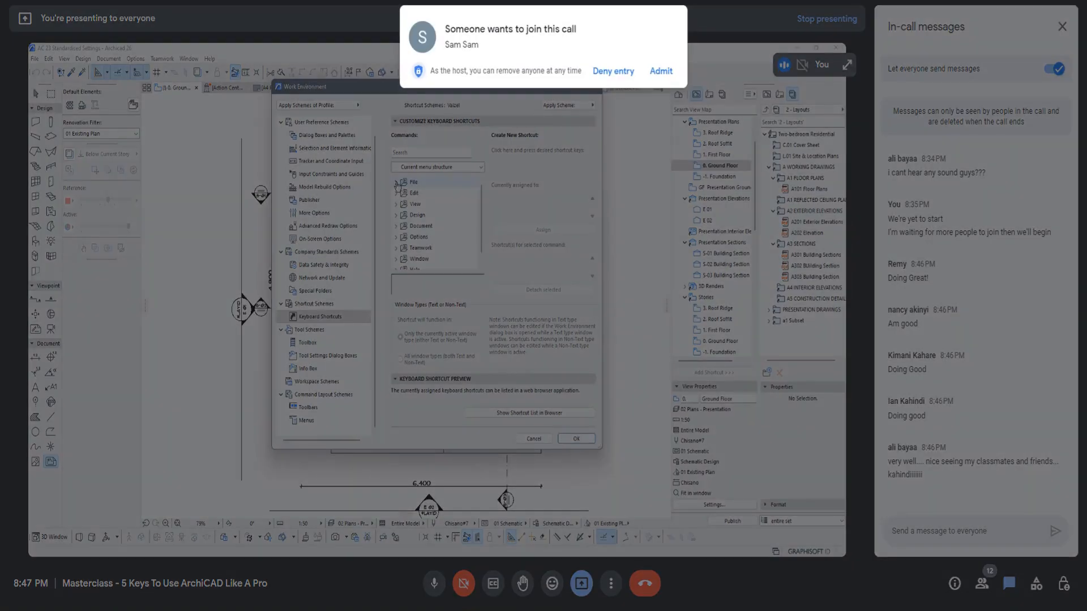
Step: Admit the waiting participant to the meeting and return to the Work Environment dialog
left_click(672, 72)
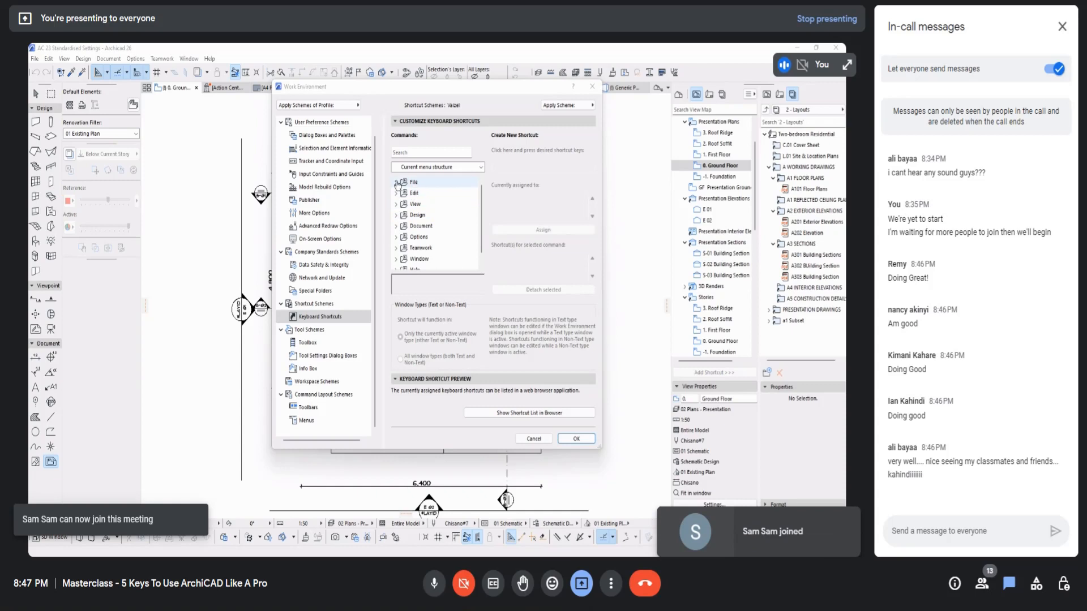
left_click(462, 90)
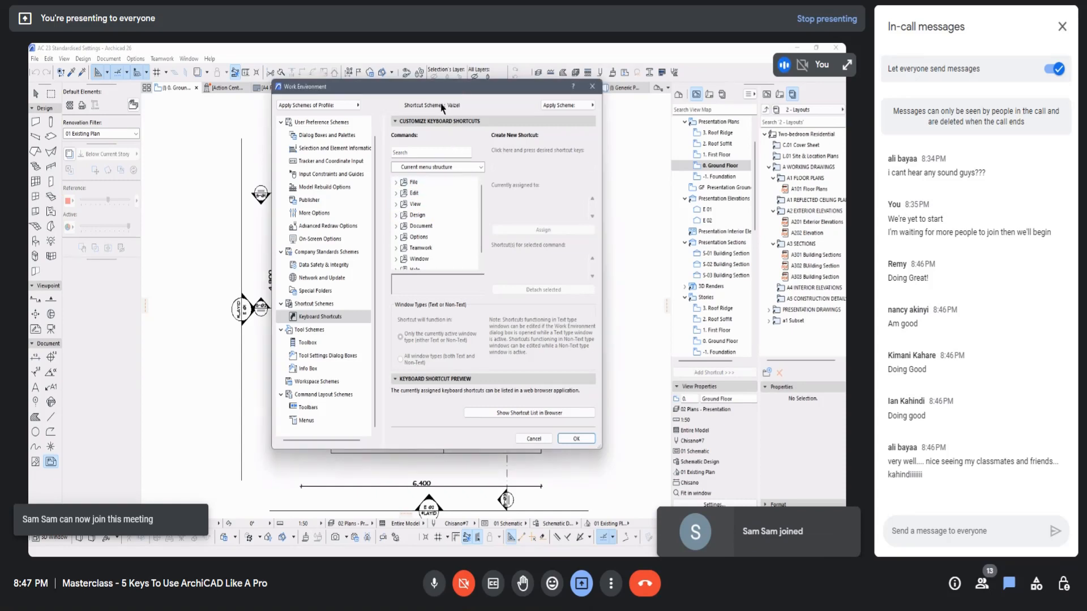
Step: Look up the shortcuts assigned to New, New & Reset All and Share under the File commands
left_click(397, 182)
left_click(400, 193)
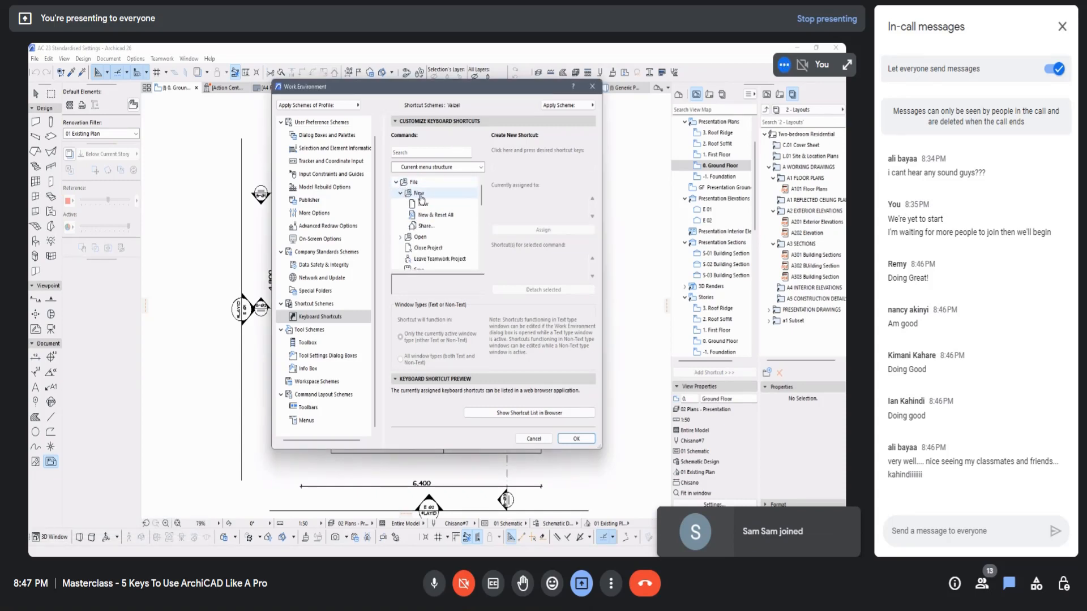
left_click(444, 204)
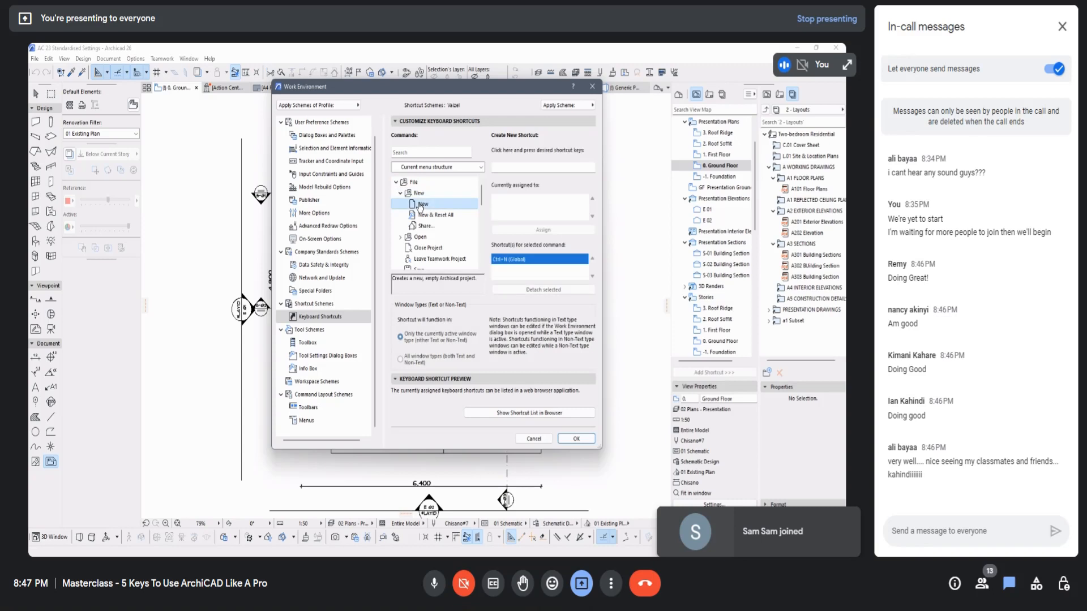
left_click(515, 270)
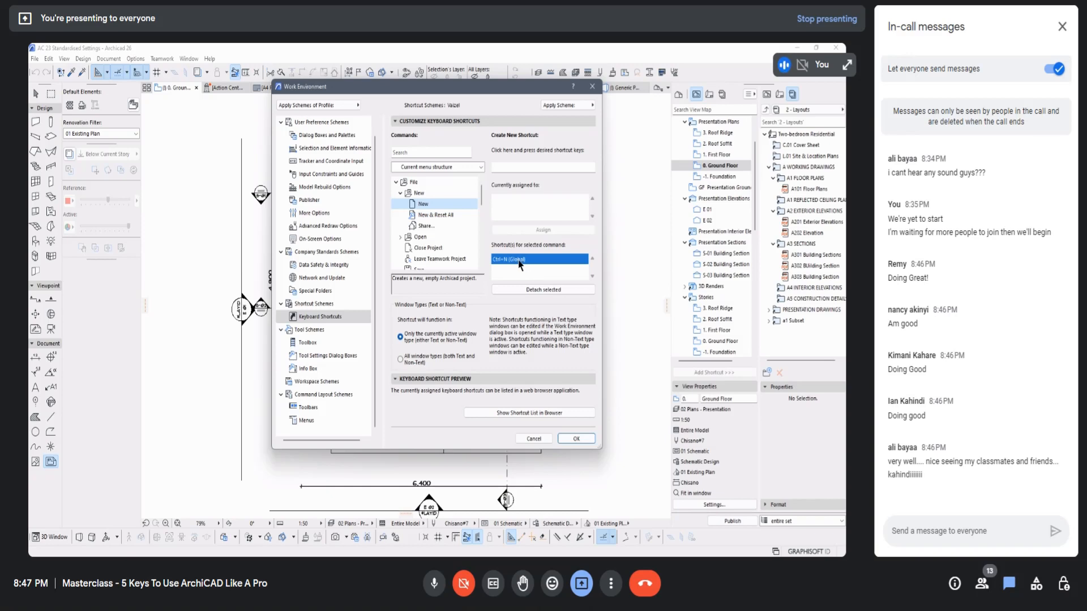
left_click(435, 215)
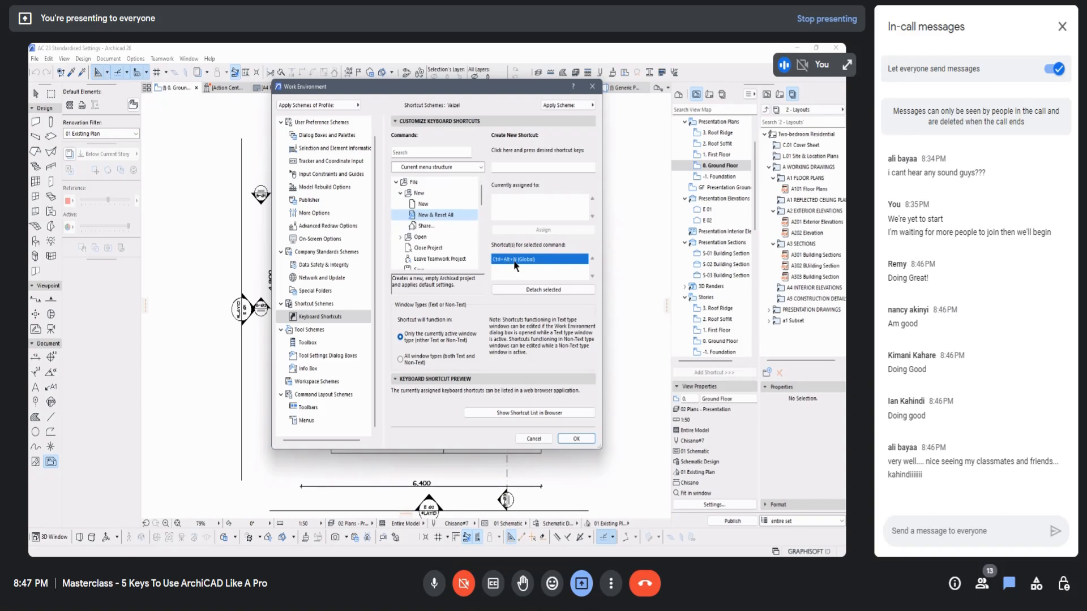
left_click(431, 226)
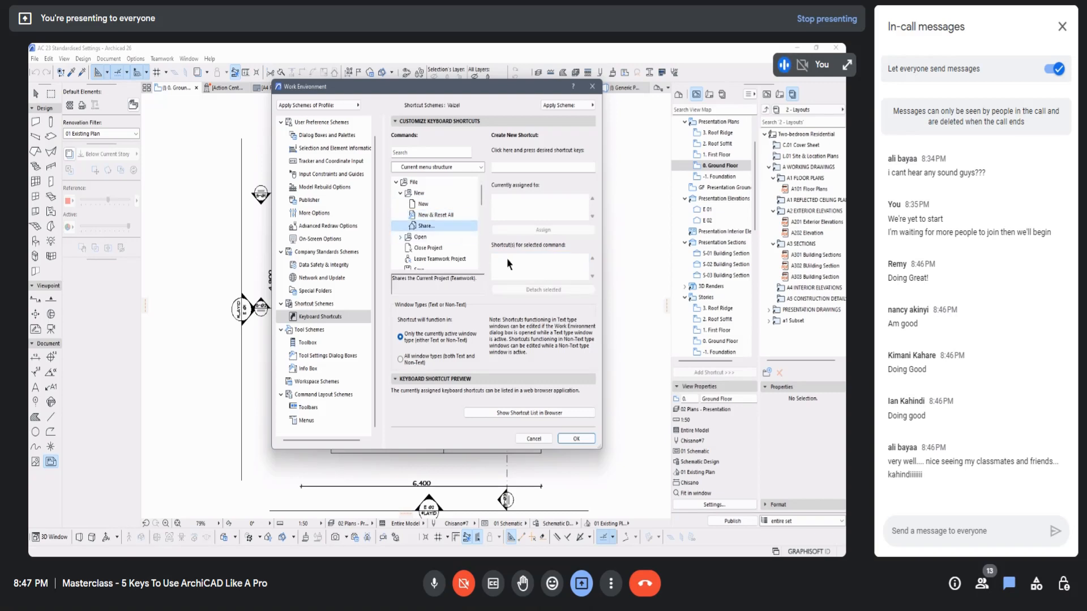
Step: Look up the shortcuts assigned to the Open and Close Project commands under File
left_click(435, 237)
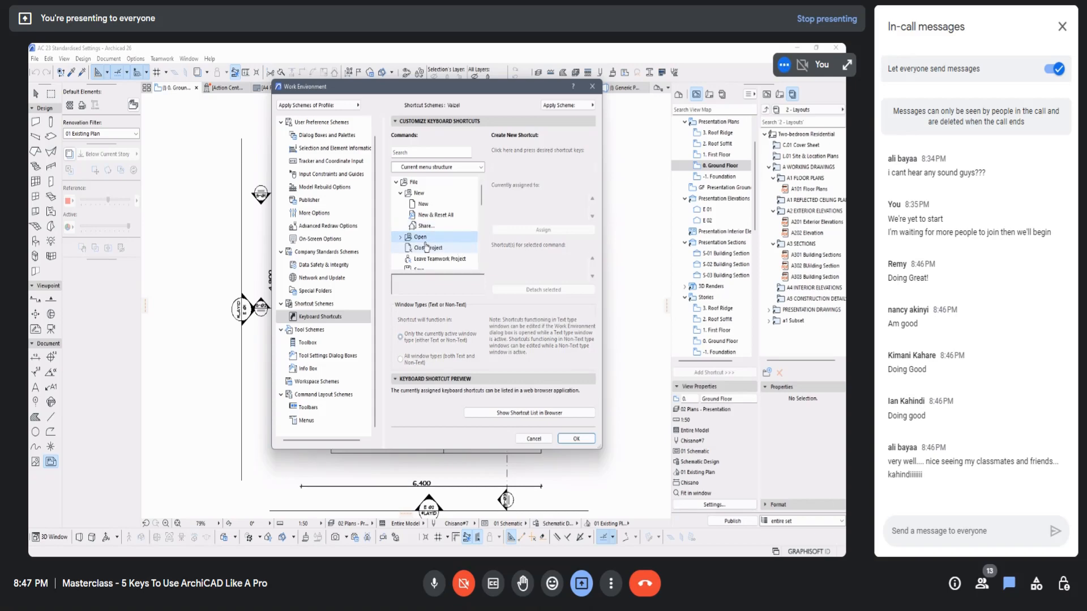
left_click(401, 237)
left_click(424, 226)
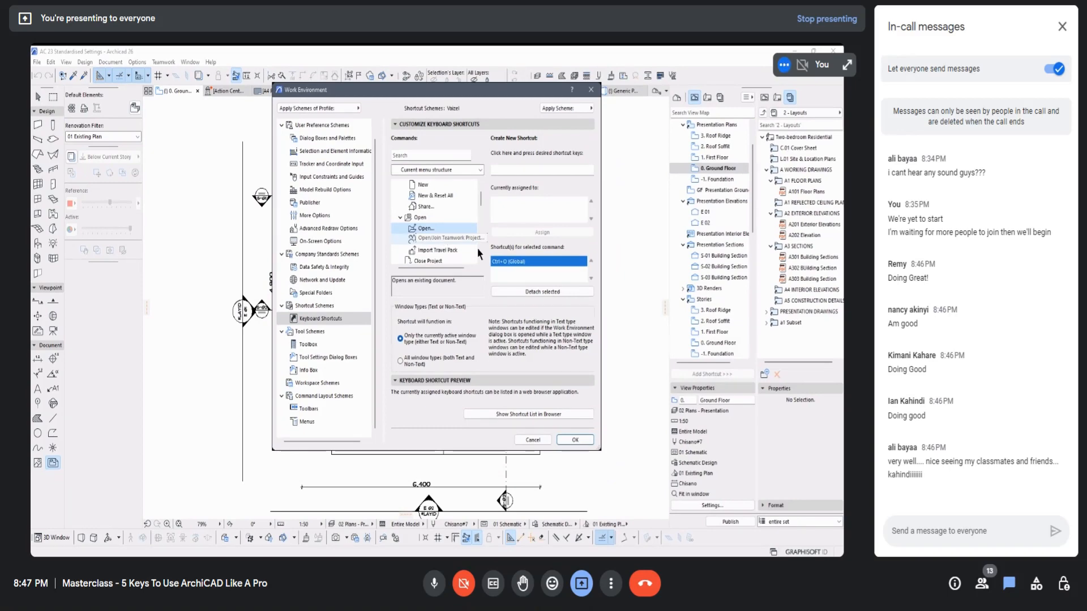
left_click(473, 251)
scroll(438, 216, "down", 2)
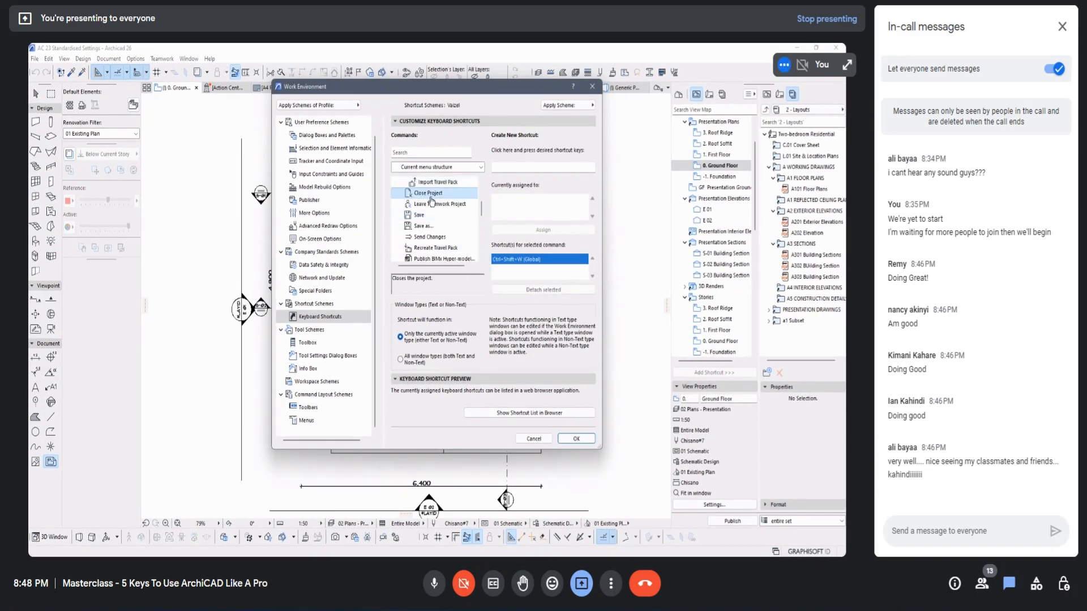
Step: Look up the shortcuts assigned to Save, Save as and Leave Teamwork Project
left_click(433, 204)
left_click(423, 215)
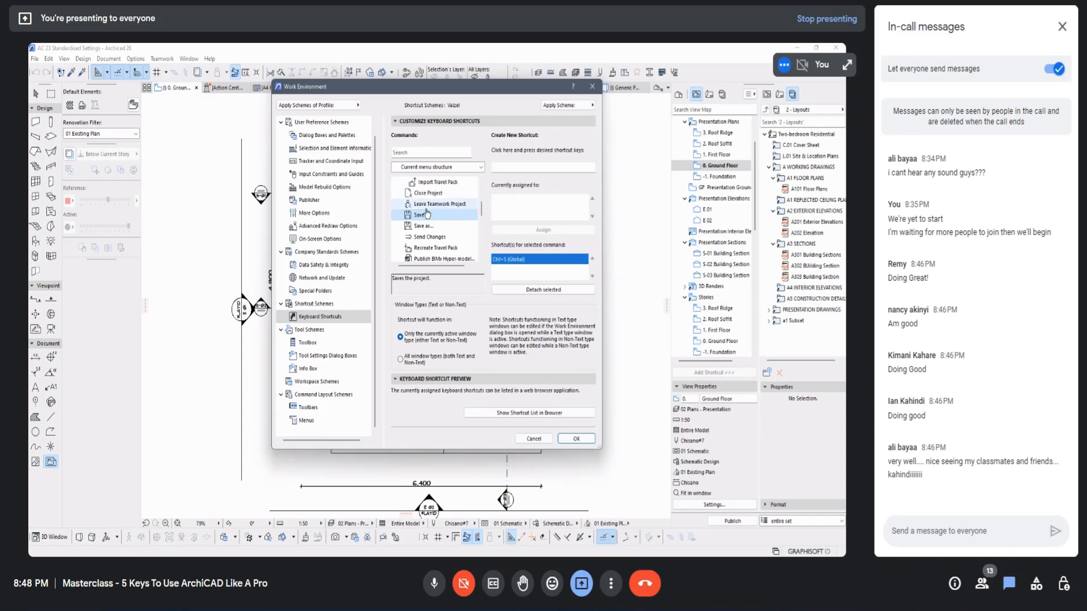
left_click(430, 228)
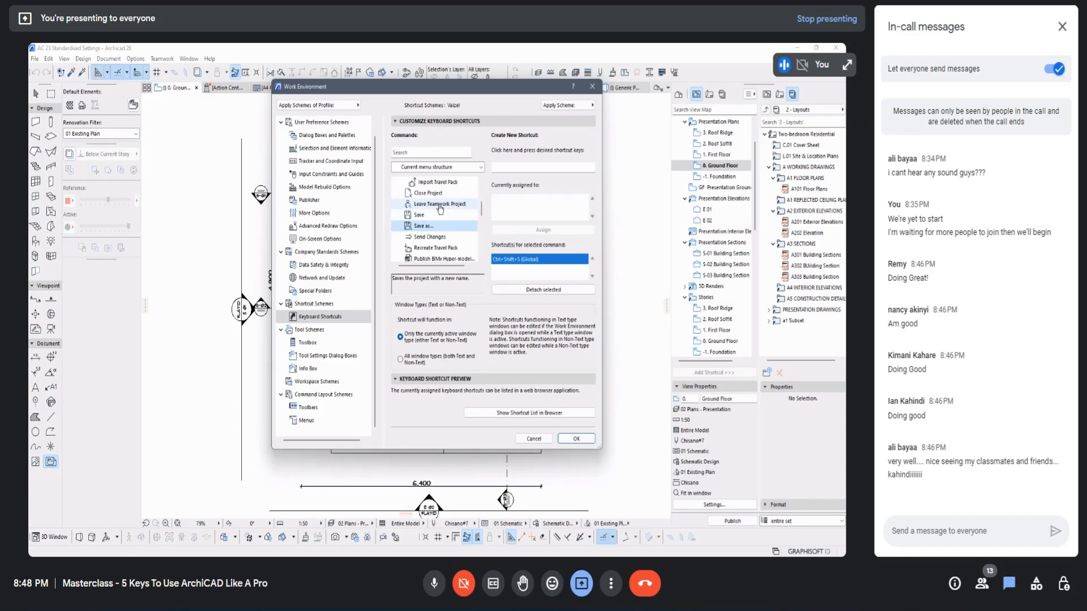
left_click(440, 205)
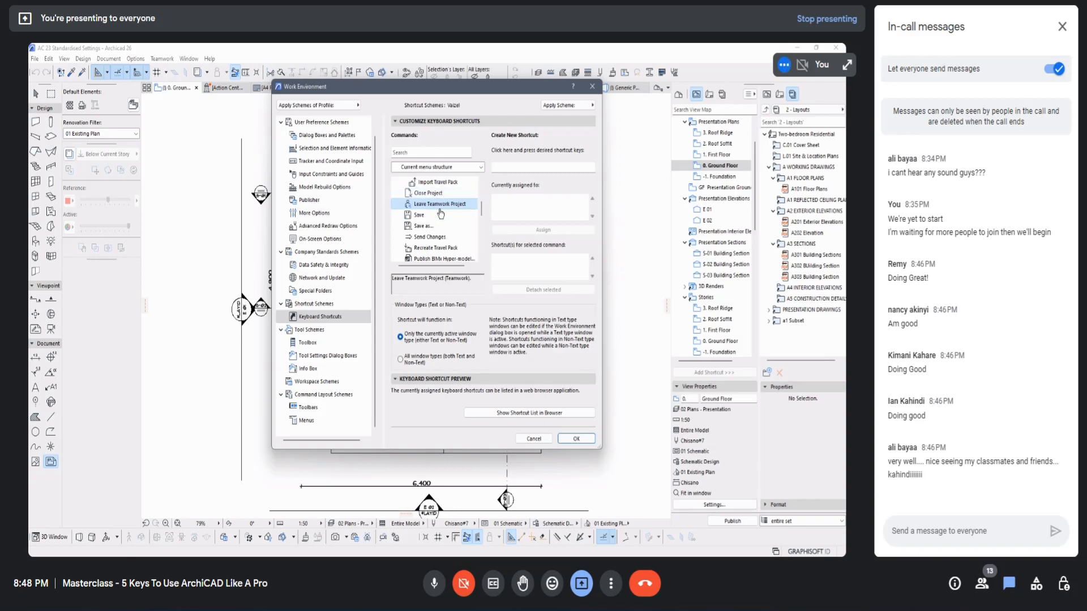
scroll(441, 240, "up", 1)
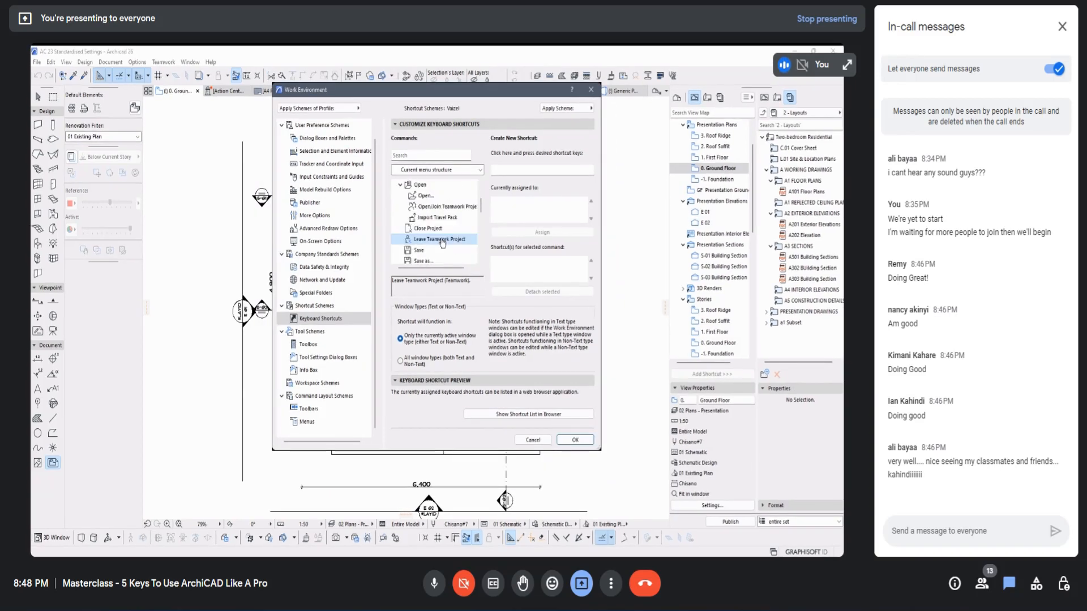
Step: Check the shortcut assignments of Recreate Travel Pack and Publish BIMx Hyper-model, and review the remaining File commands
scroll(443, 243, "down", 2)
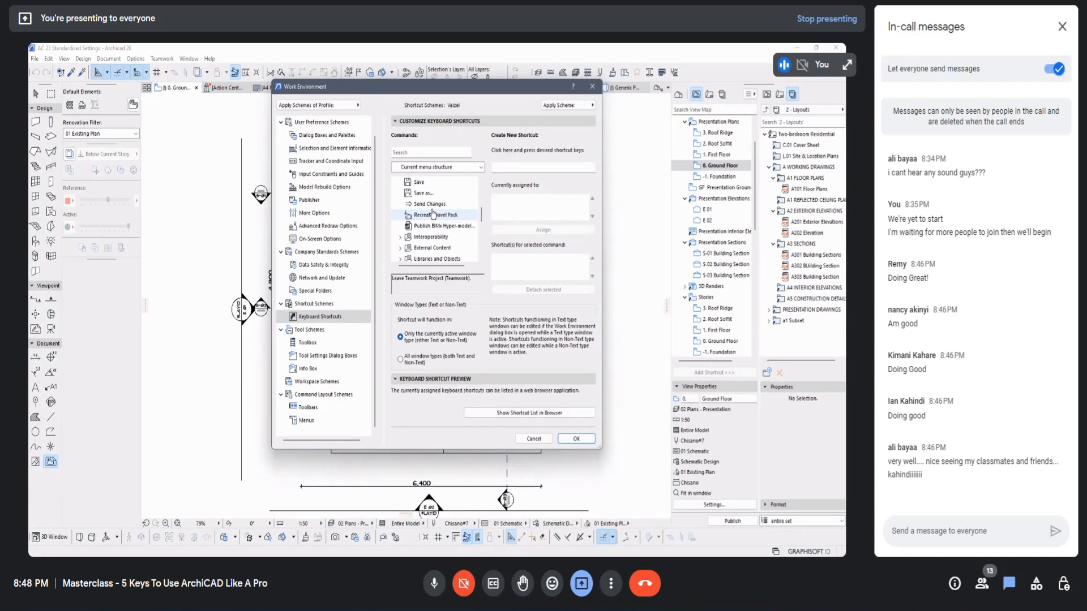
left_click(438, 217)
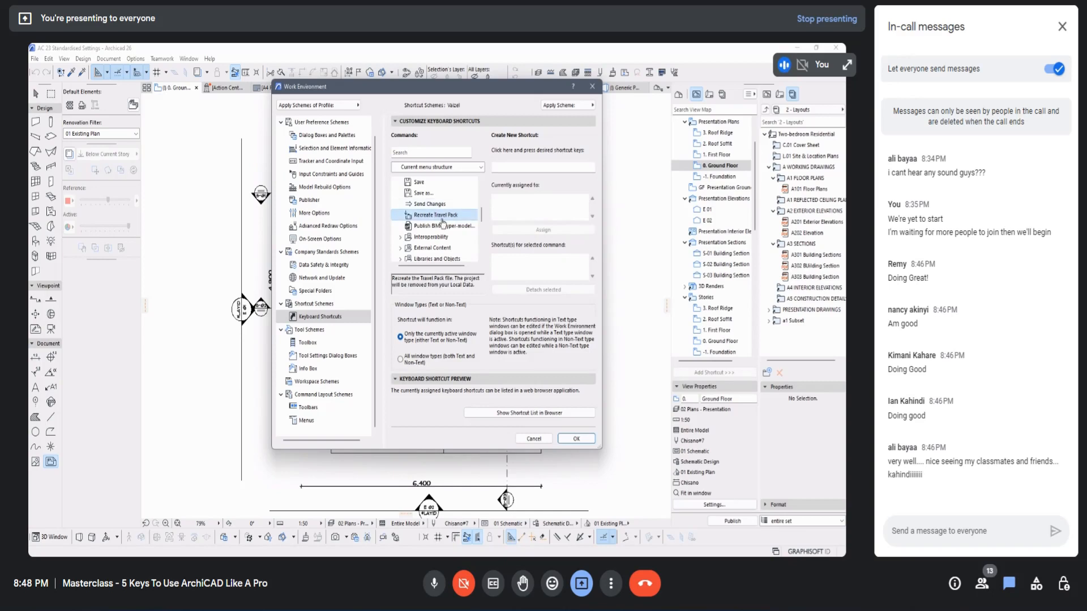
left_click(444, 226)
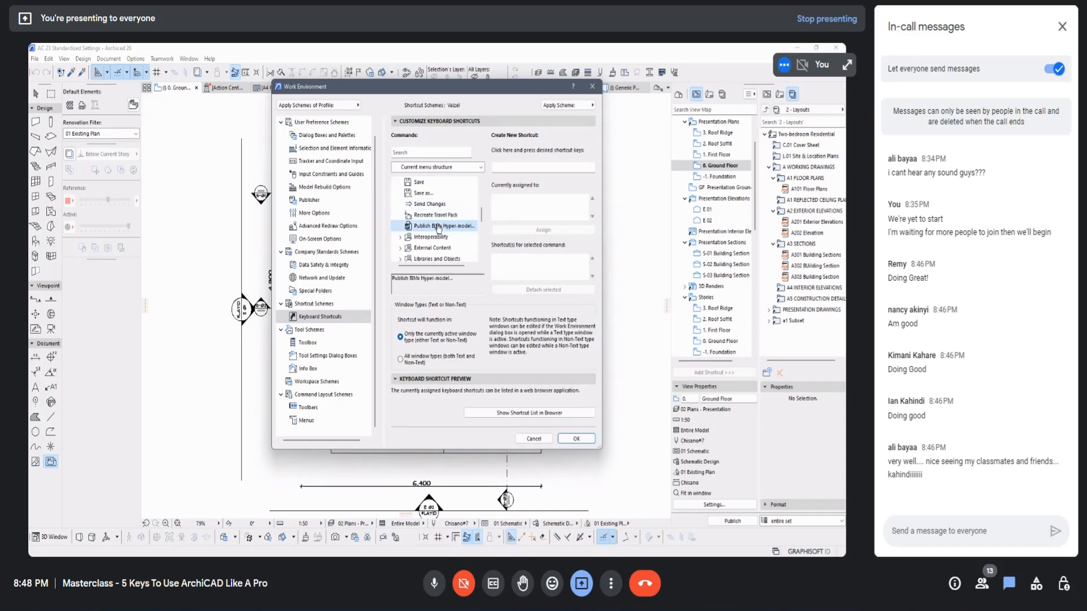
scroll(435, 236, "down", 1)
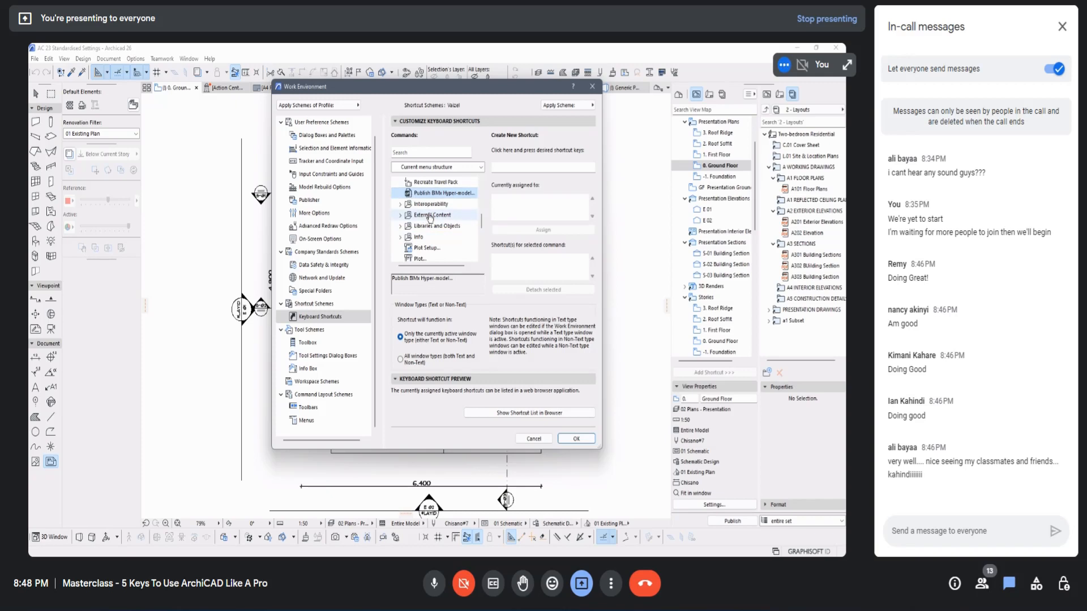
scroll(422, 217, "up", 5)
Step: Collapse File, browse the Edit commands and look up the shortcuts assigned to Undo and Redo
left_click(396, 182)
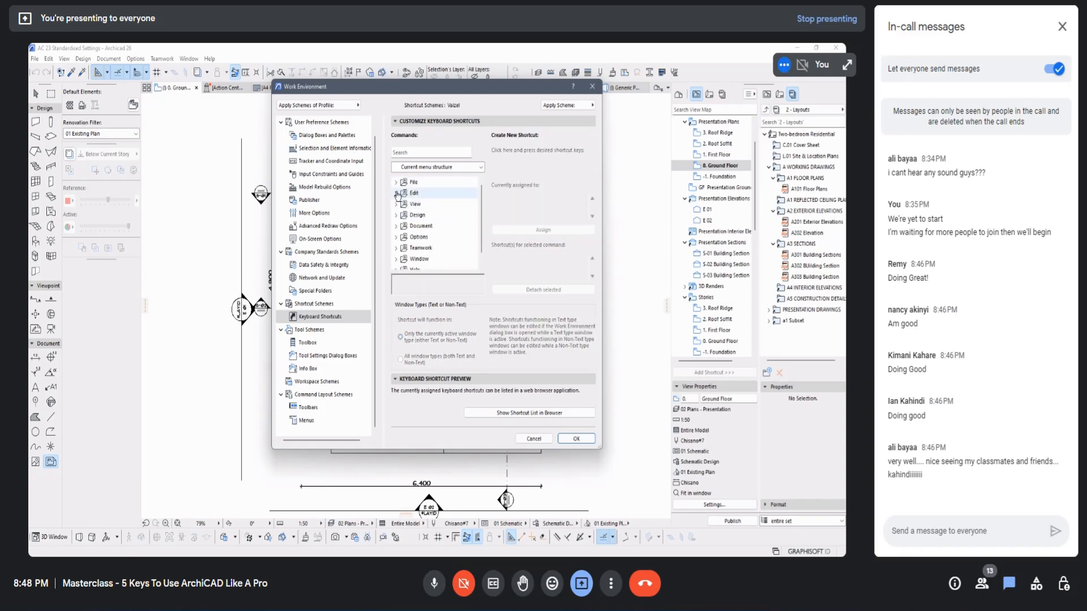
left_click(395, 193)
scroll(437, 205, "down", 1)
scroll(439, 209, "down", 4)
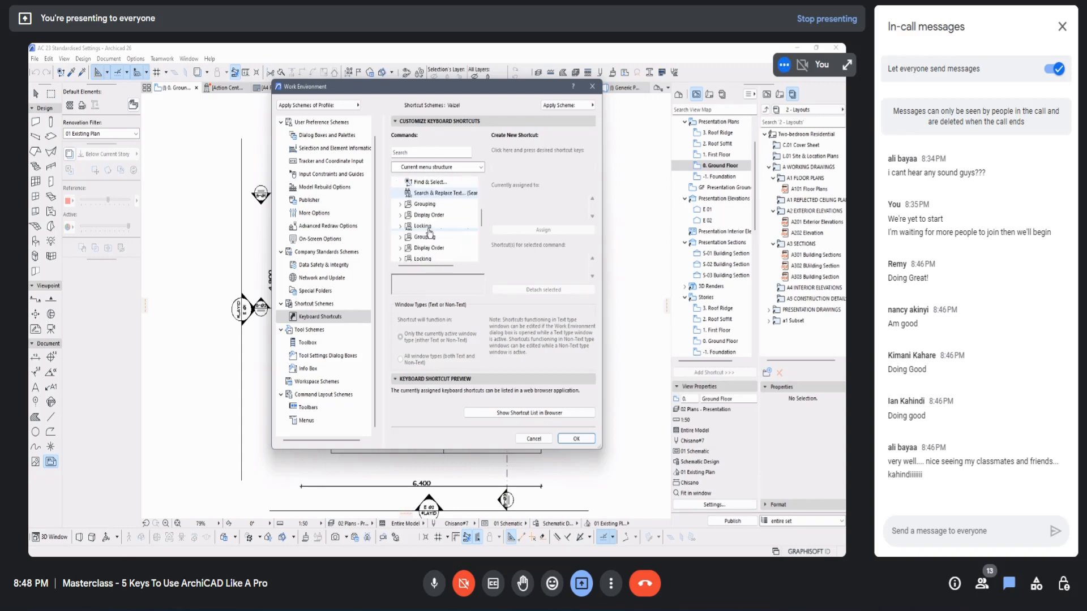
scroll(442, 207, "down", 3)
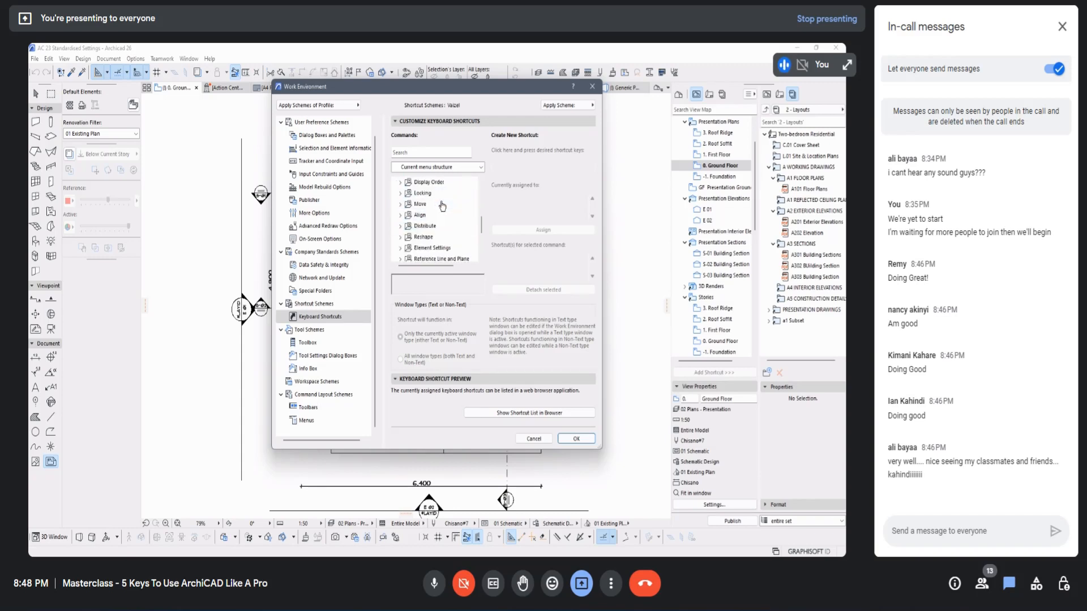
scroll(443, 207, "up", 8)
left_click(438, 205)
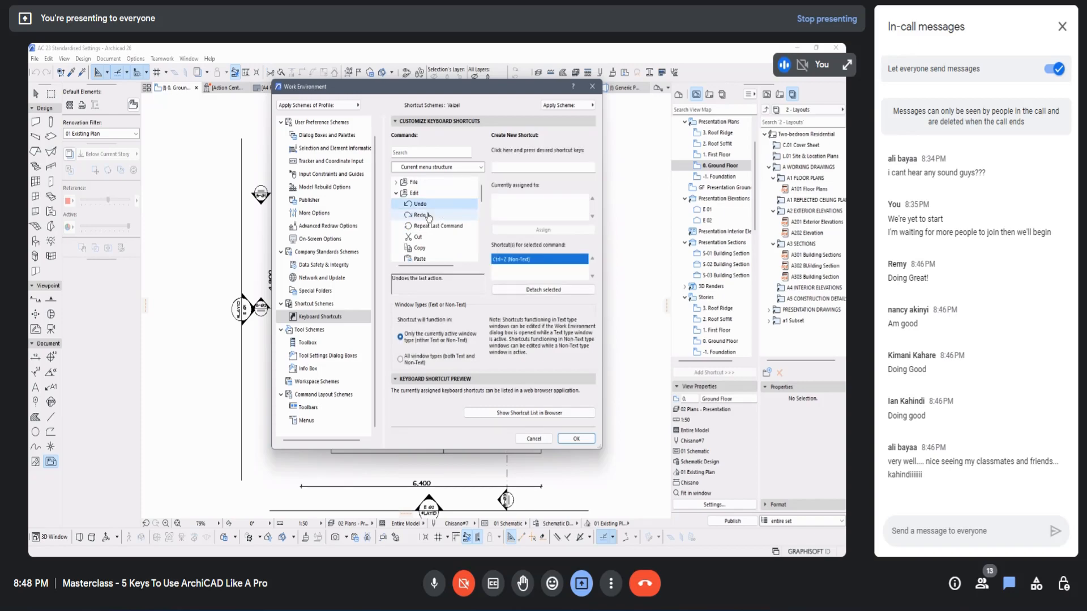
left_click(428, 215)
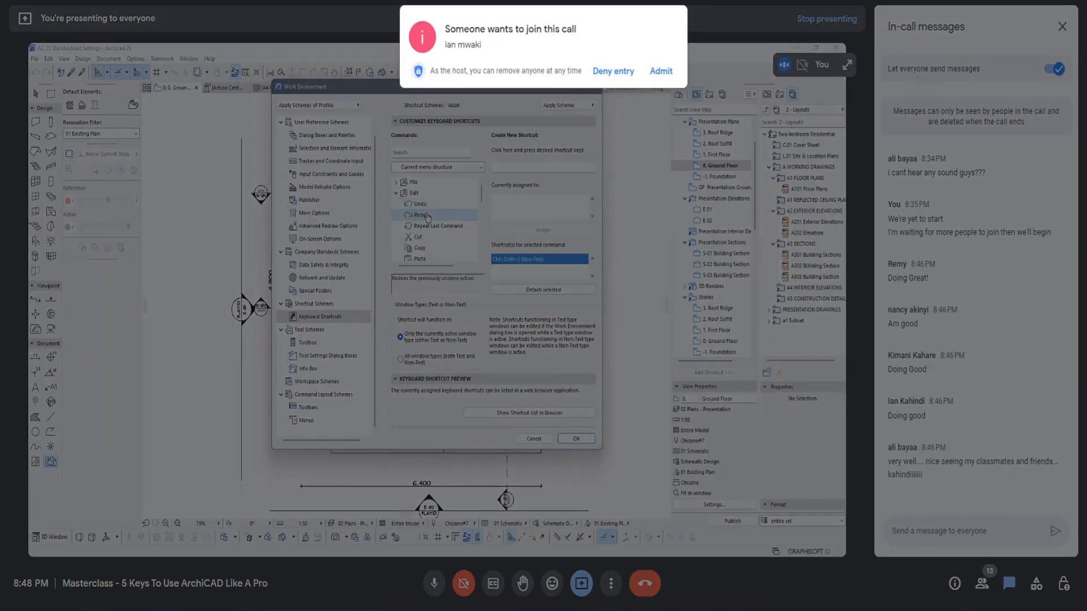
Step: Let the next person requesting to join into the call
left_click(661, 70)
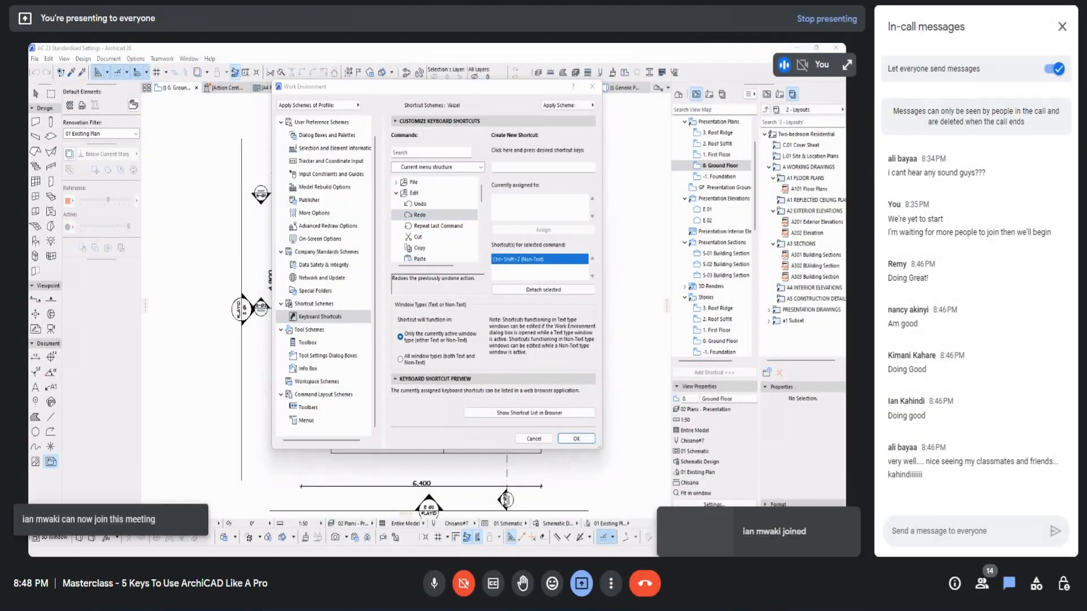
Step: Look up the shortcuts assigned to Repeat Last Command, Cut and Copy under Edit
left_click(435, 226)
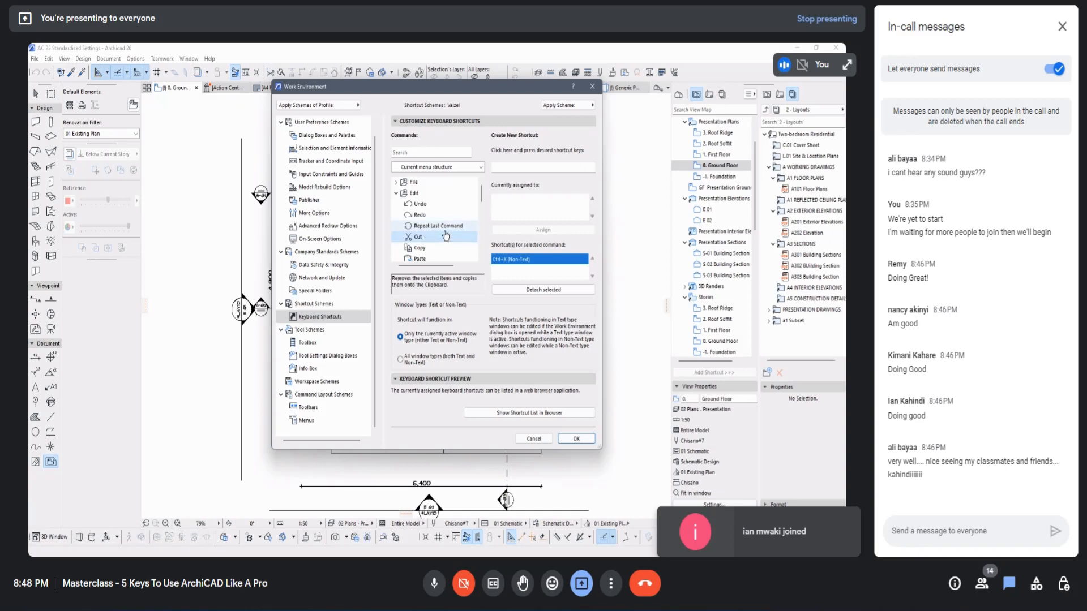
left_click(433, 238)
left_click(429, 248)
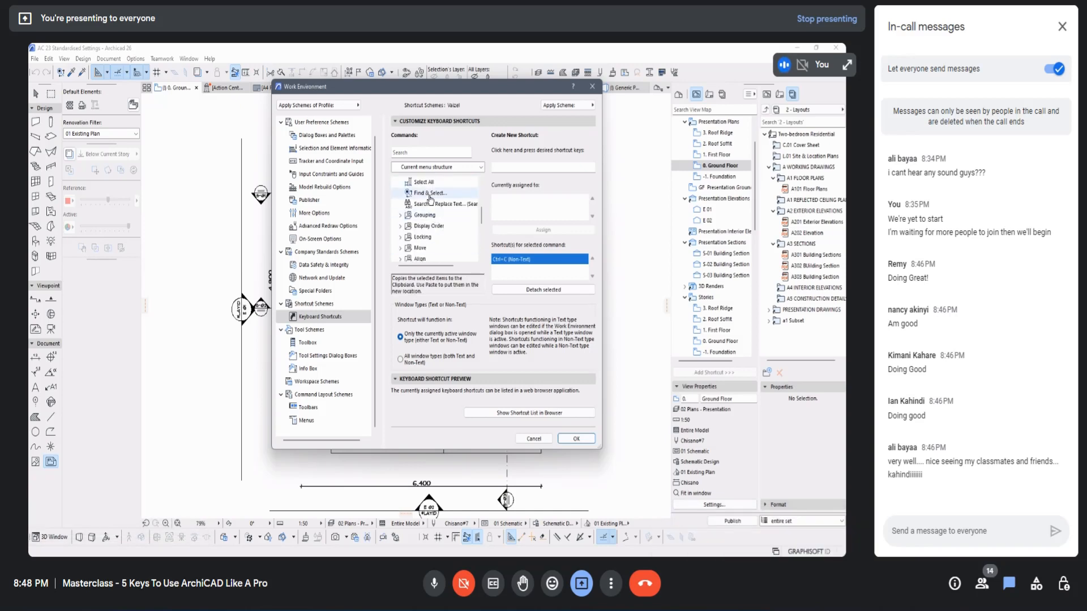
Step: Expand Grouping under Edit and look up the shortcuts assigned to Group, Ungroup and Suspend Groups
scroll(415, 204, "down", 4)
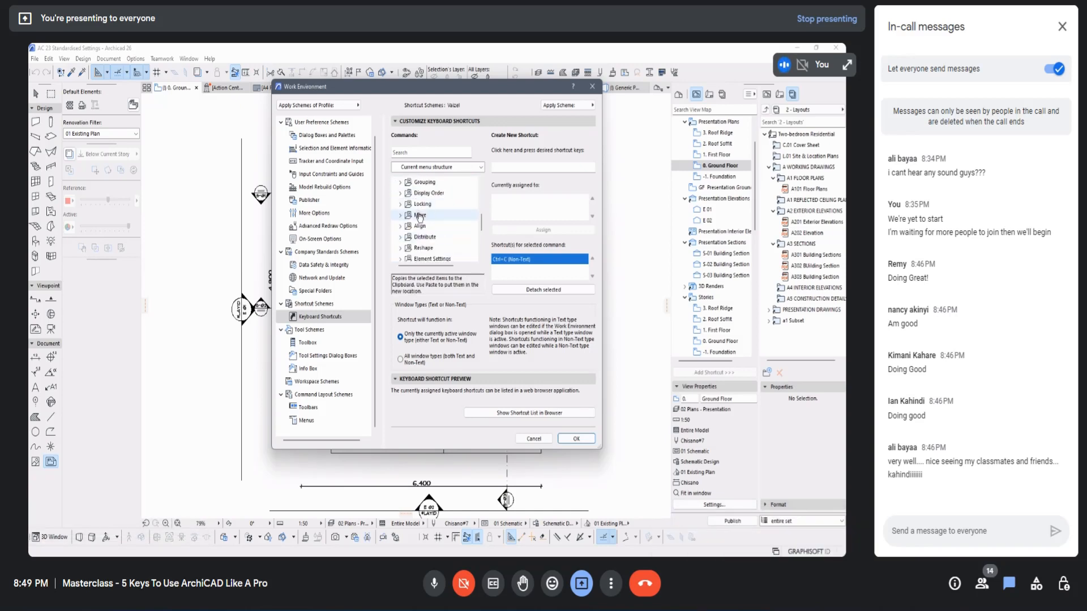
scroll(414, 207, "up", 1)
left_click(401, 216)
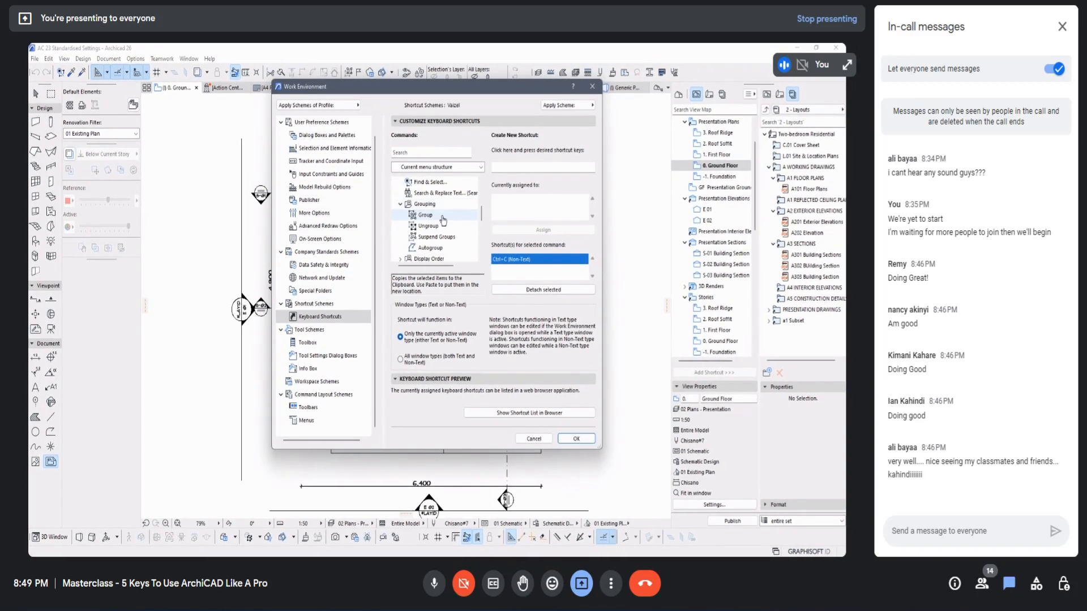
left_click(436, 219)
left_click(433, 226)
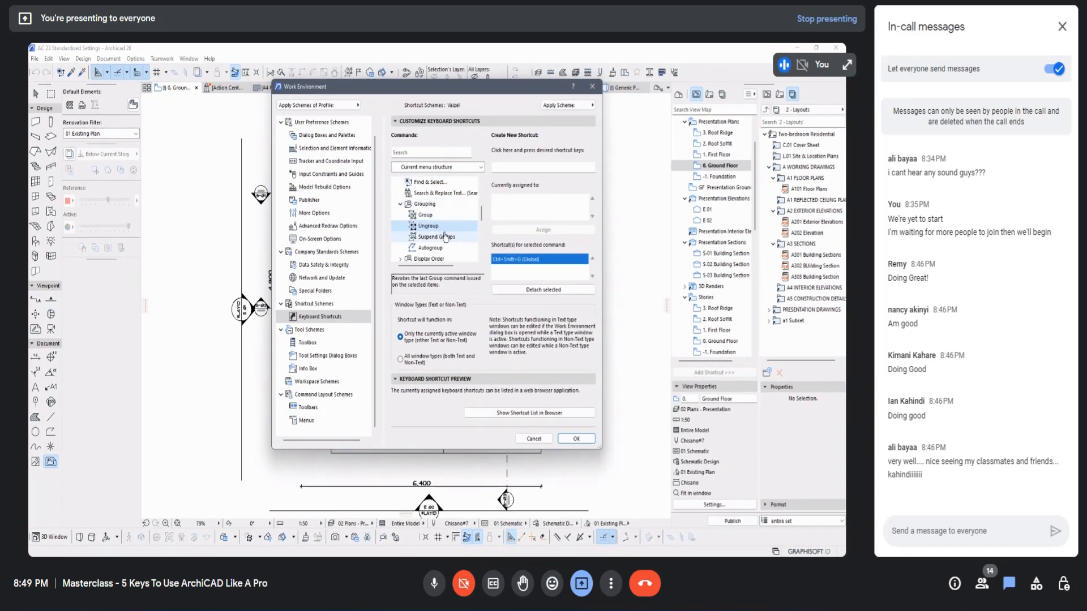
left_click(446, 237)
scroll(444, 223, "down", 1)
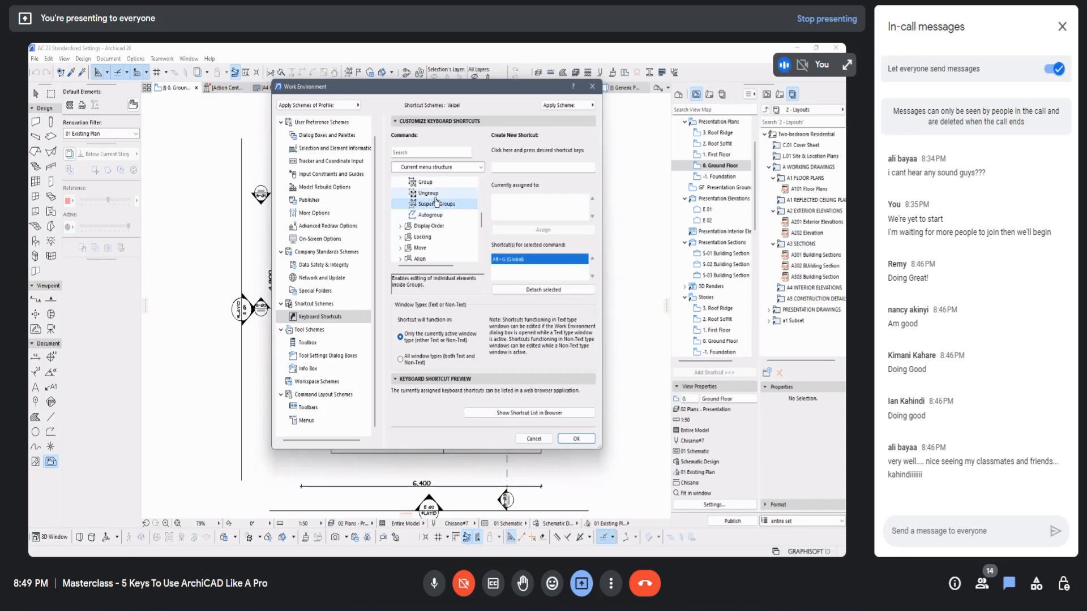
Step: Compare the shortcuts assigned to the Group and Ungroup commands
left_click(439, 193)
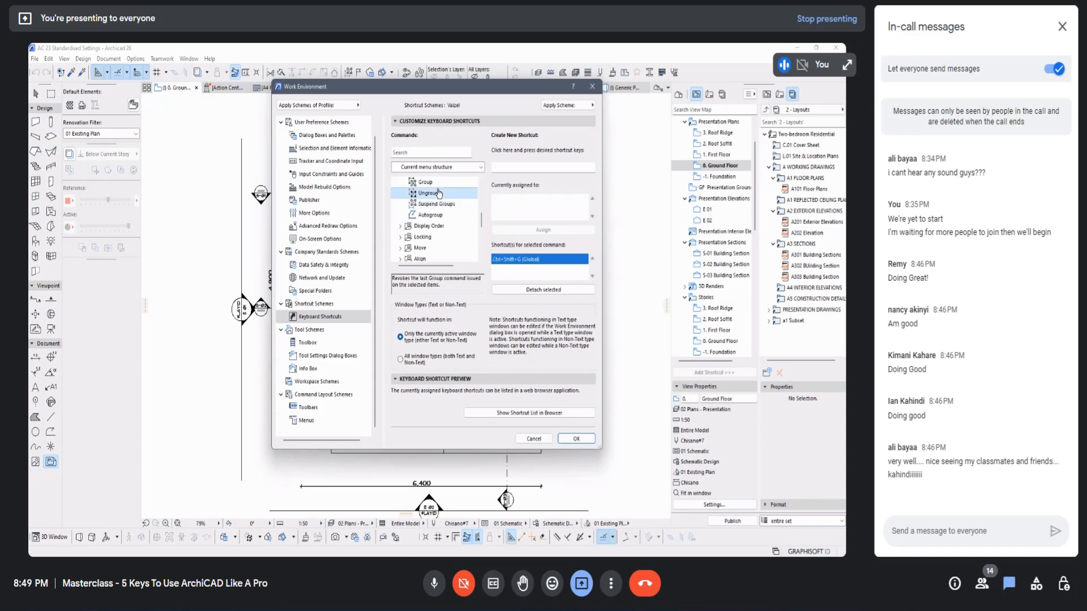
scroll(441, 198, "up", 1)
left_click(433, 216)
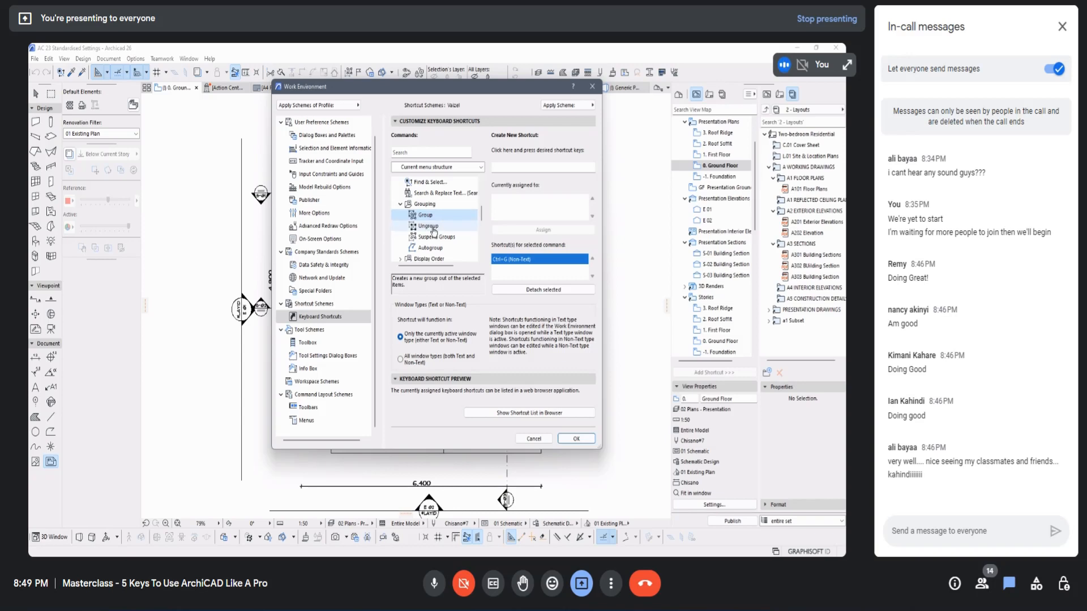
left_click(431, 227)
left_click(428, 215)
left_click(437, 227)
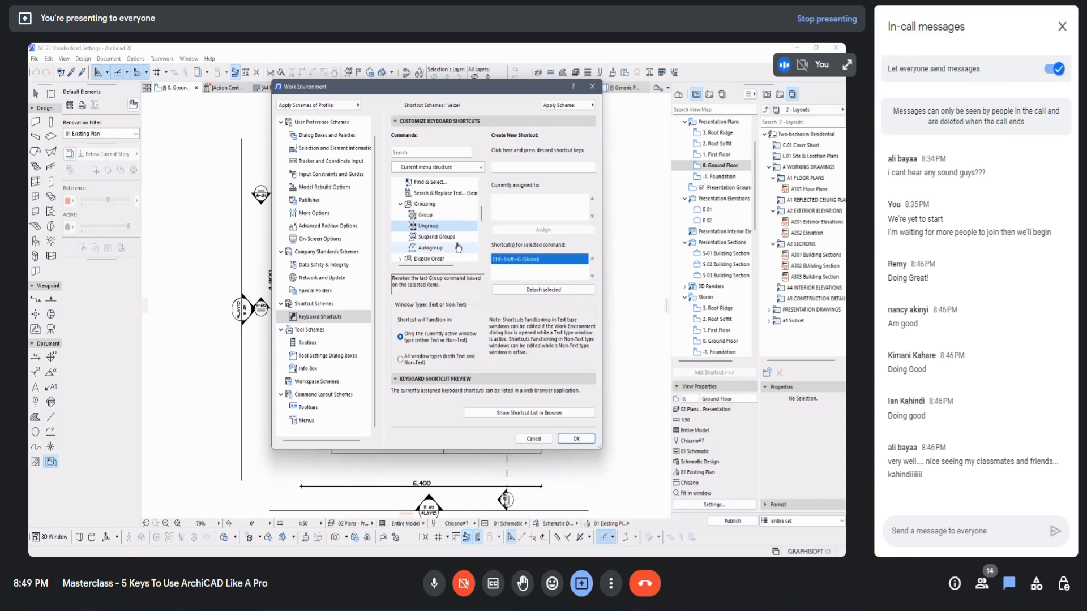
Step: Check the shortcut assignments of Suspend Groups and Autogroup
left_click(460, 238)
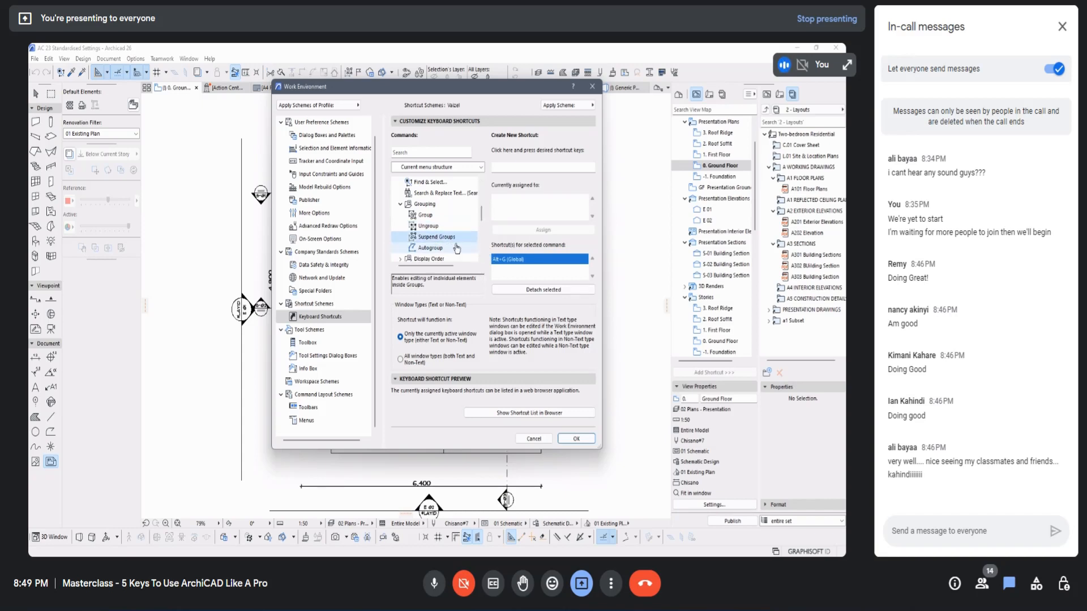
left_click(444, 248)
left_click(439, 240)
left_click(444, 249)
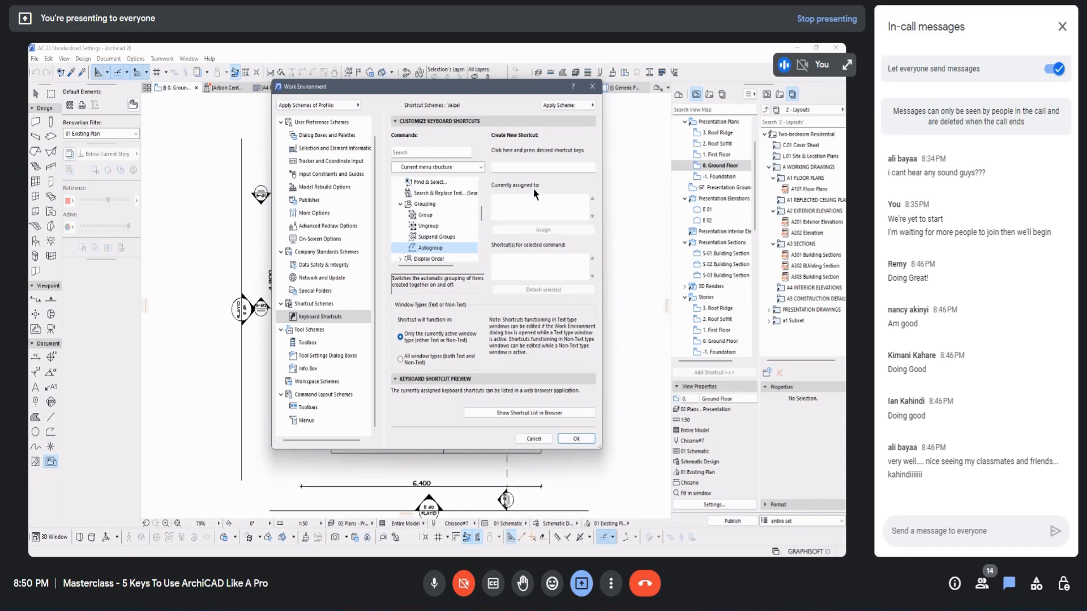
Step: Enter Ctrl+Alt+G as the new shortcut for the Autogroup command
left_click(512, 167)
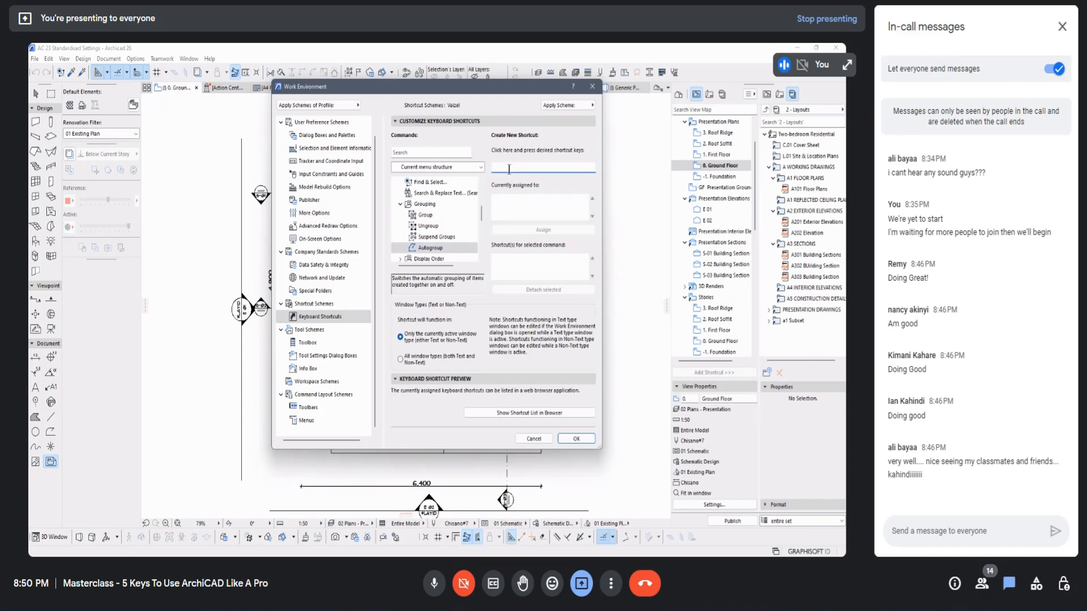
left_click(428, 249)
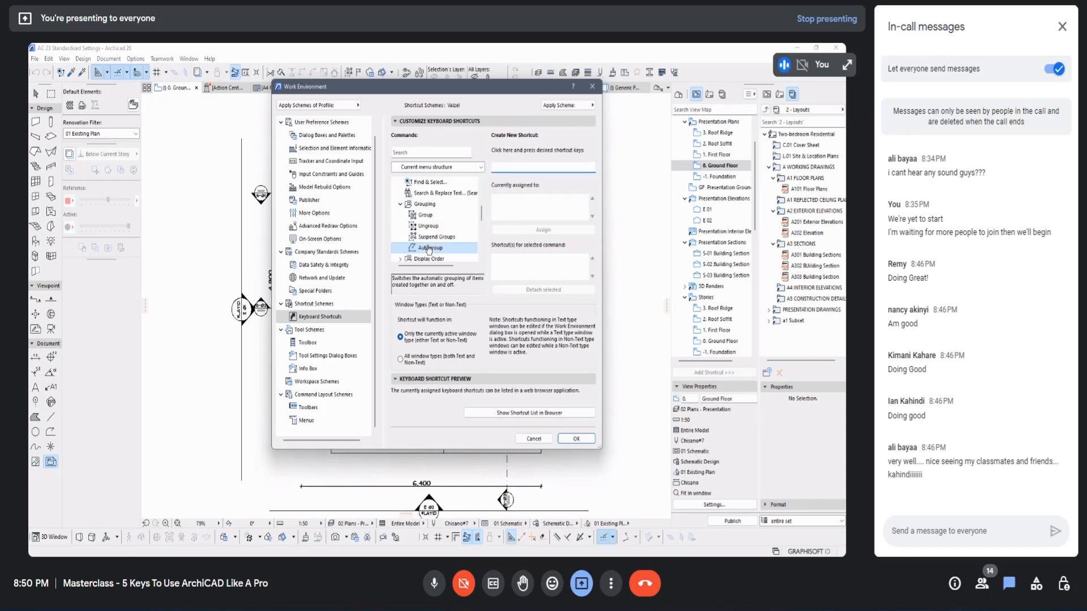
left_click(503, 164)
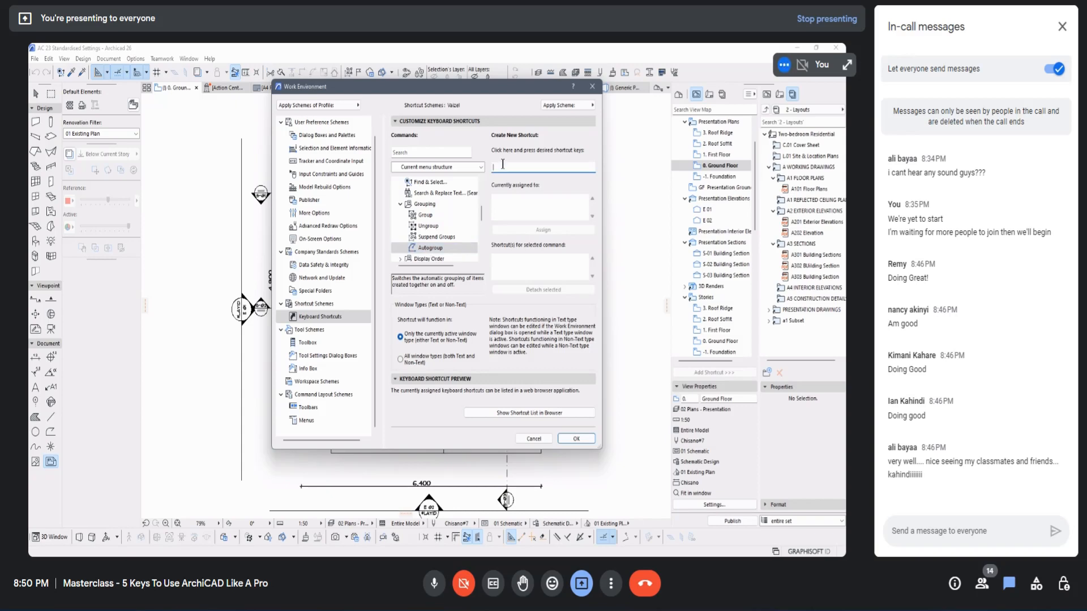
left_click(428, 226)
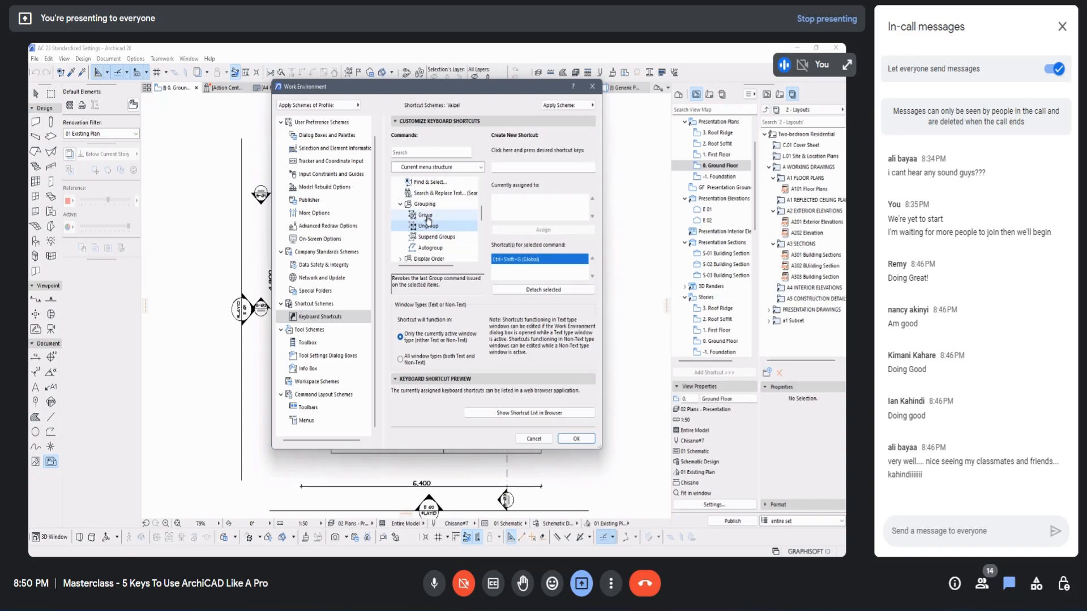
left_click(430, 248)
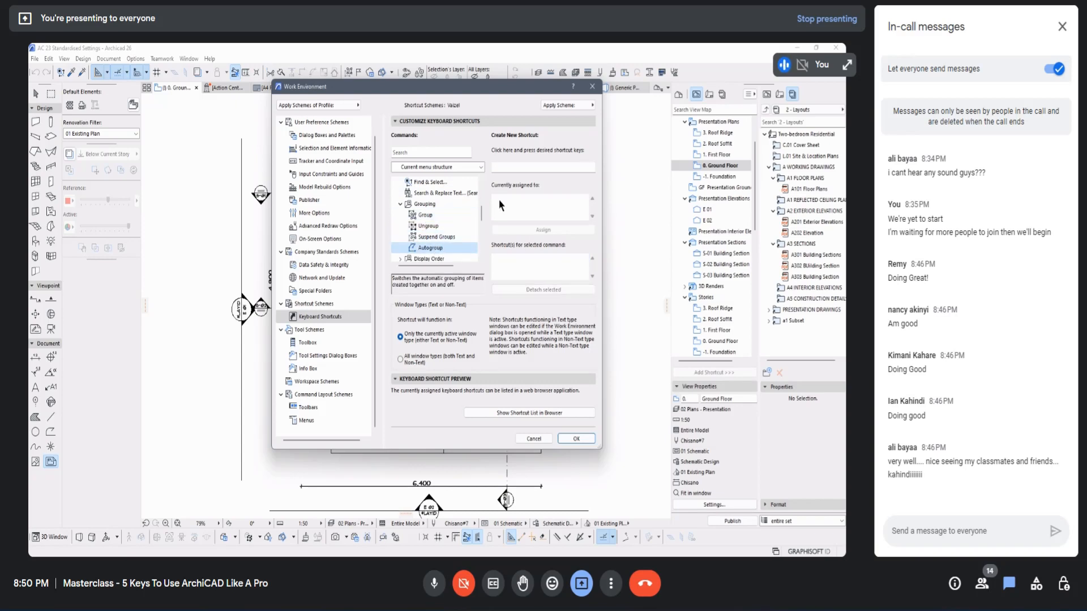
left_click(511, 168)
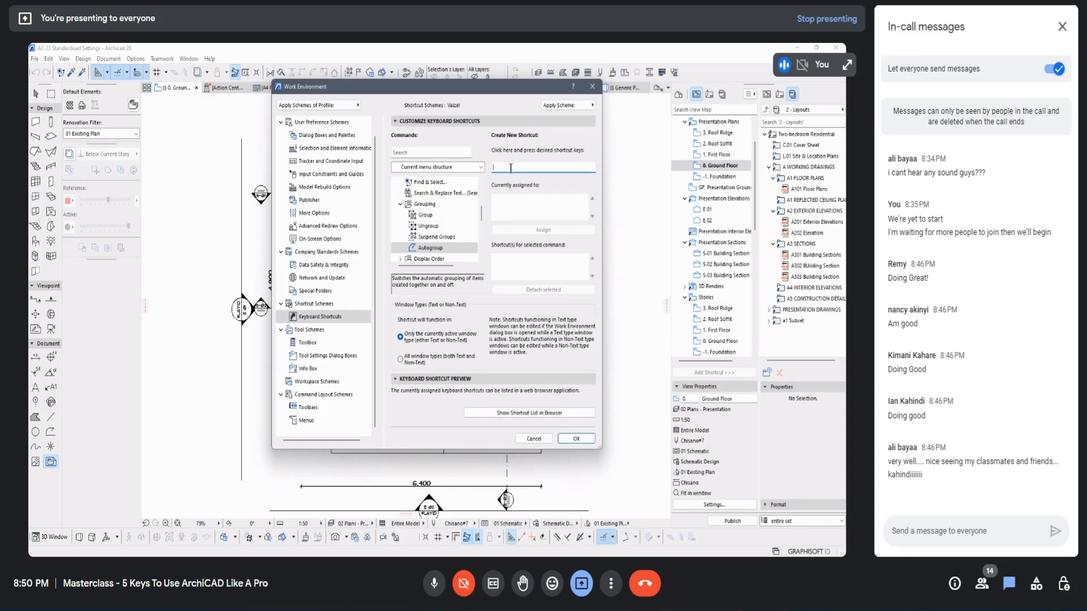
key("ctrl+alt+g")
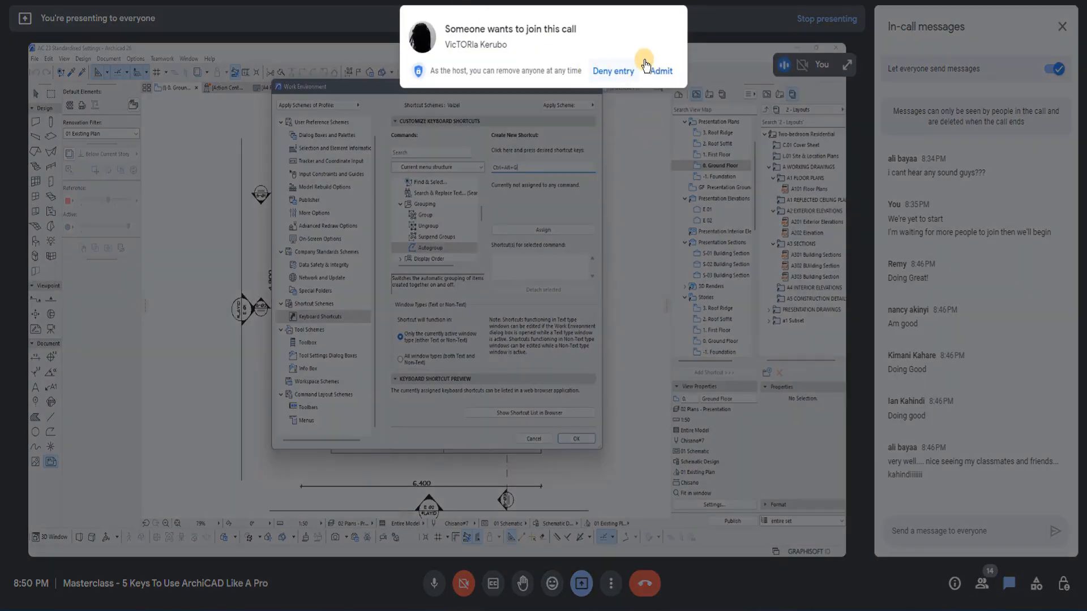
Step: Admit the person requesting to join the call and assign the entered shortcut to Autogroup
left_click(660, 70)
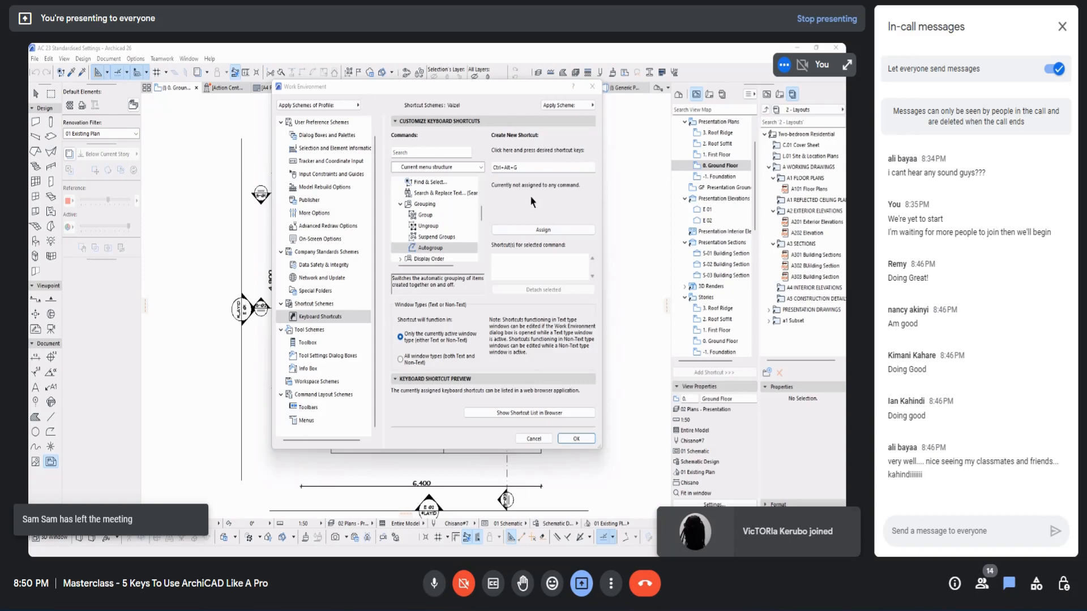
left_click(544, 231)
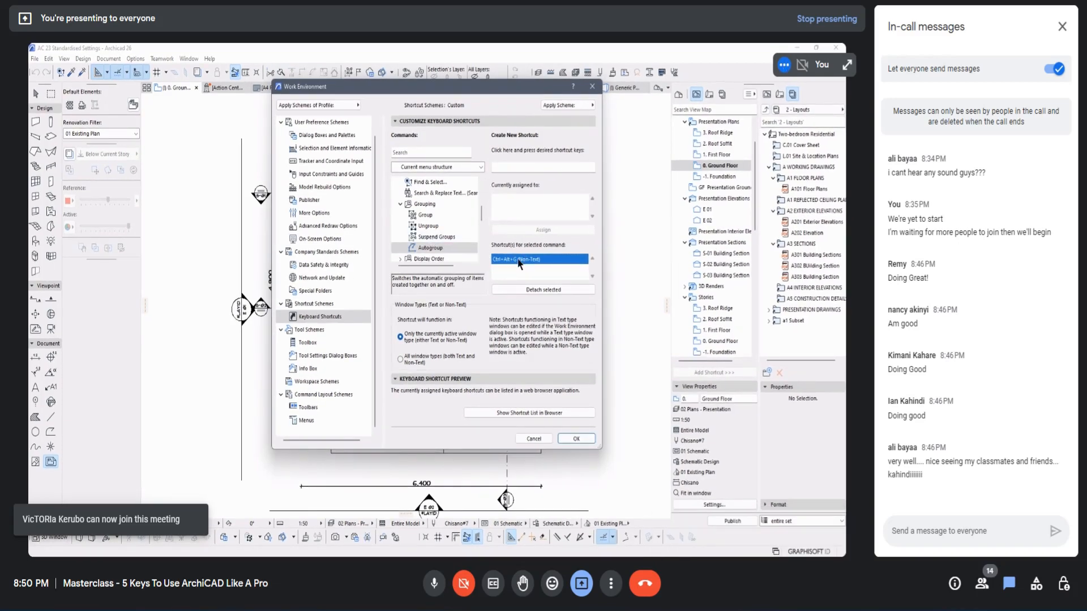
Step: Expand Display Order and review the shortcuts assigned to Bring to Front, Bring Forward, Send Backward and Send to Back
left_click(435, 236)
scroll(435, 234, "down", 2)
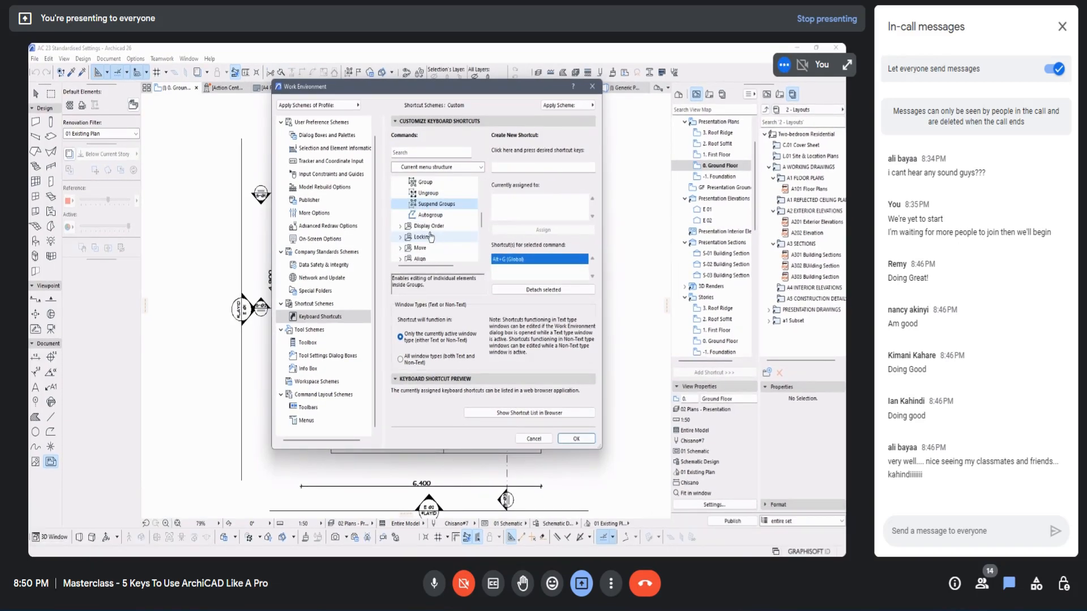
left_click(430, 204)
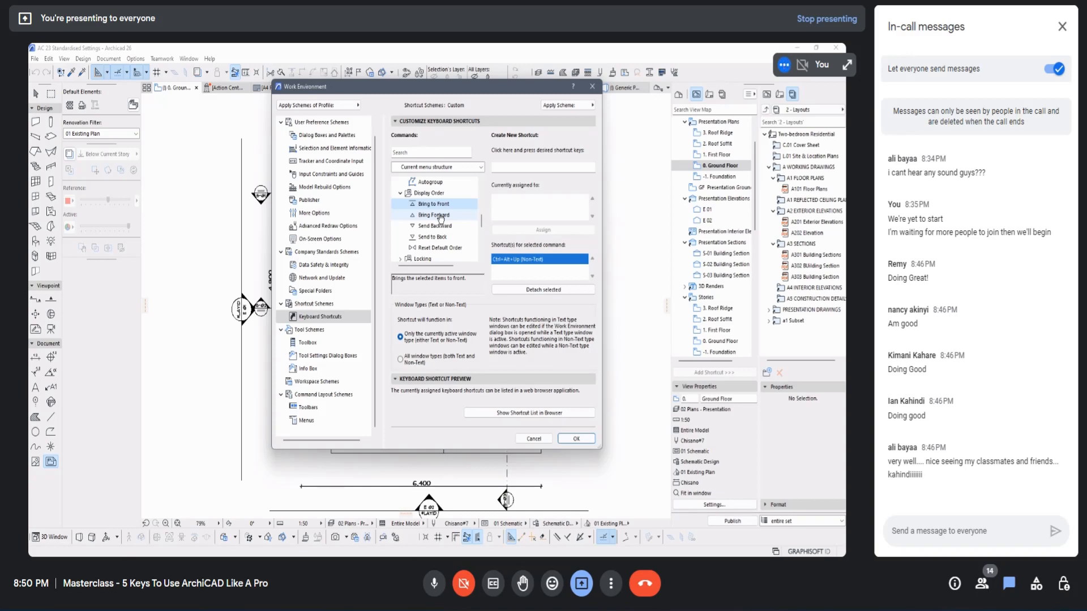
left_click(438, 215)
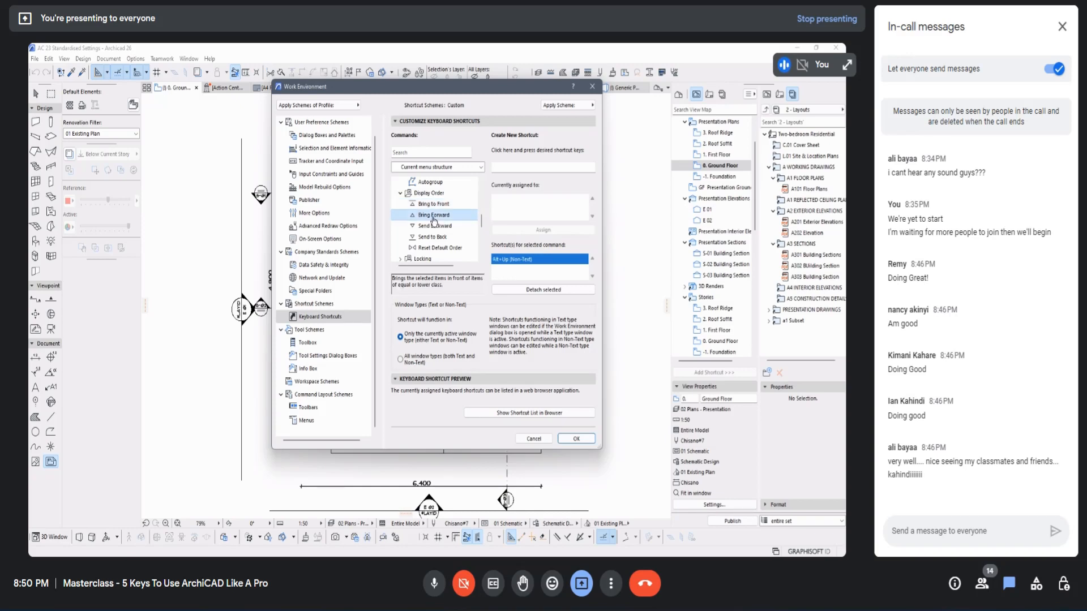
left_click(434, 206)
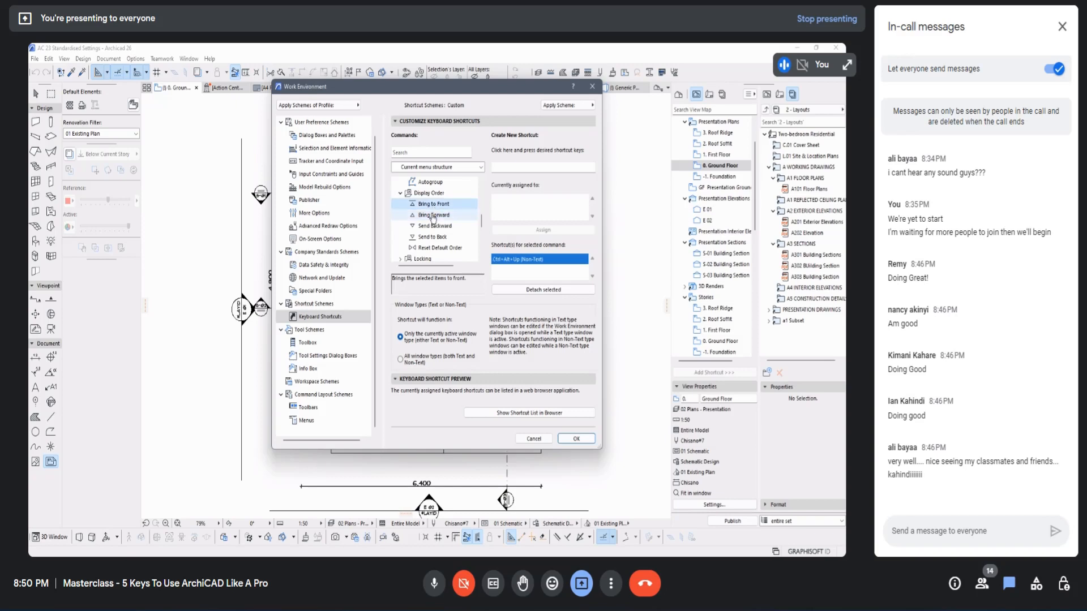
left_click(434, 216)
left_click(439, 228)
left_click(439, 237)
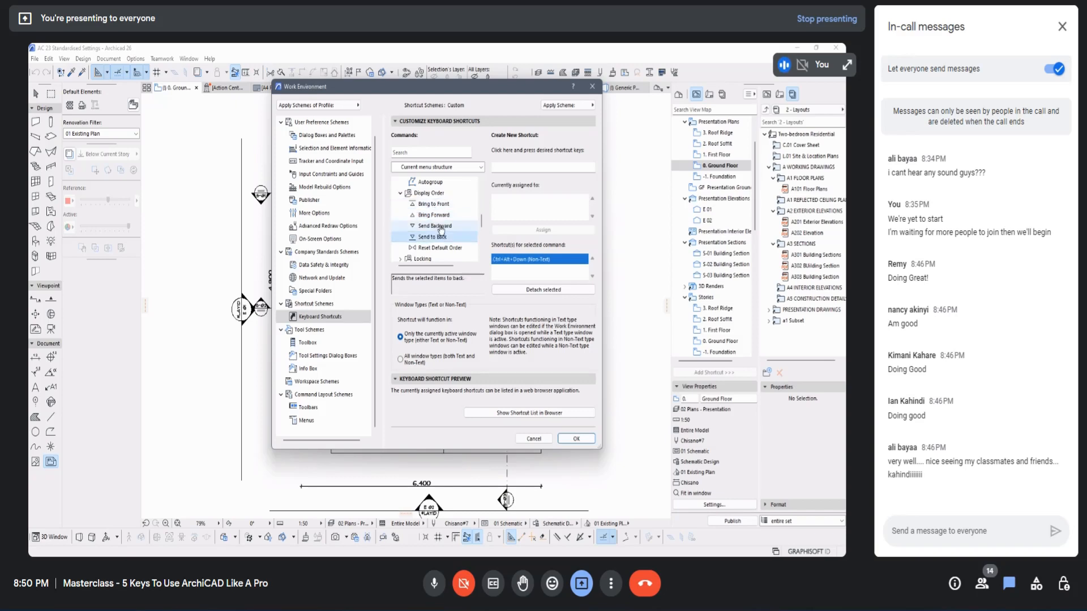
left_click(436, 207)
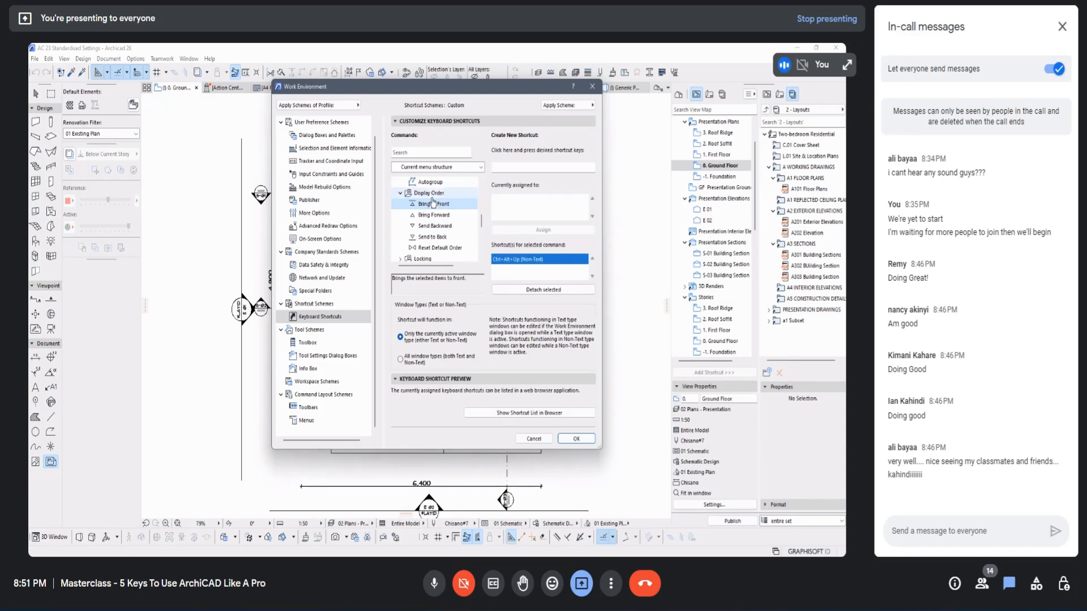
left_click(441, 216)
left_click(441, 227)
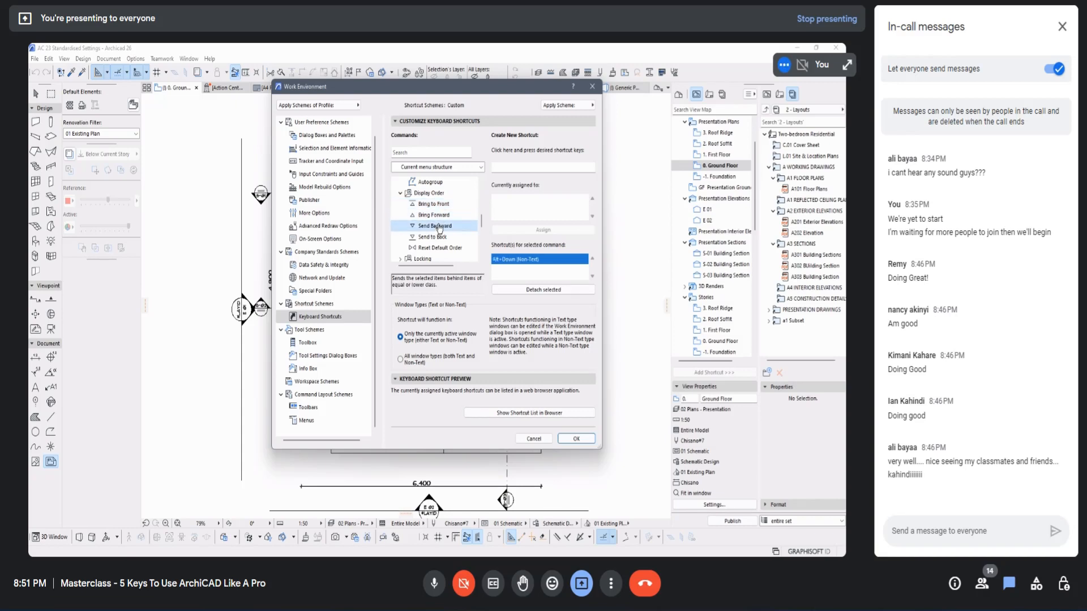
left_click(443, 237)
Step: Expand Move under Edit and look up the shortcuts assigned to Drag, Rotate, Mirror and Elevate
scroll(438, 232, "down", 1)
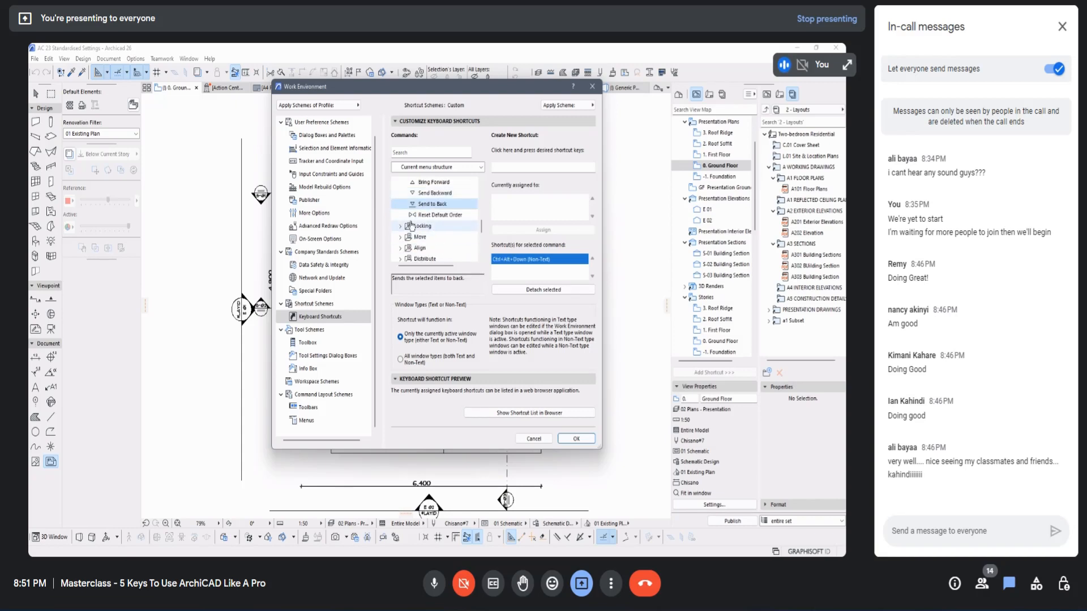
scroll(399, 227, "down", 1)
left_click(401, 205)
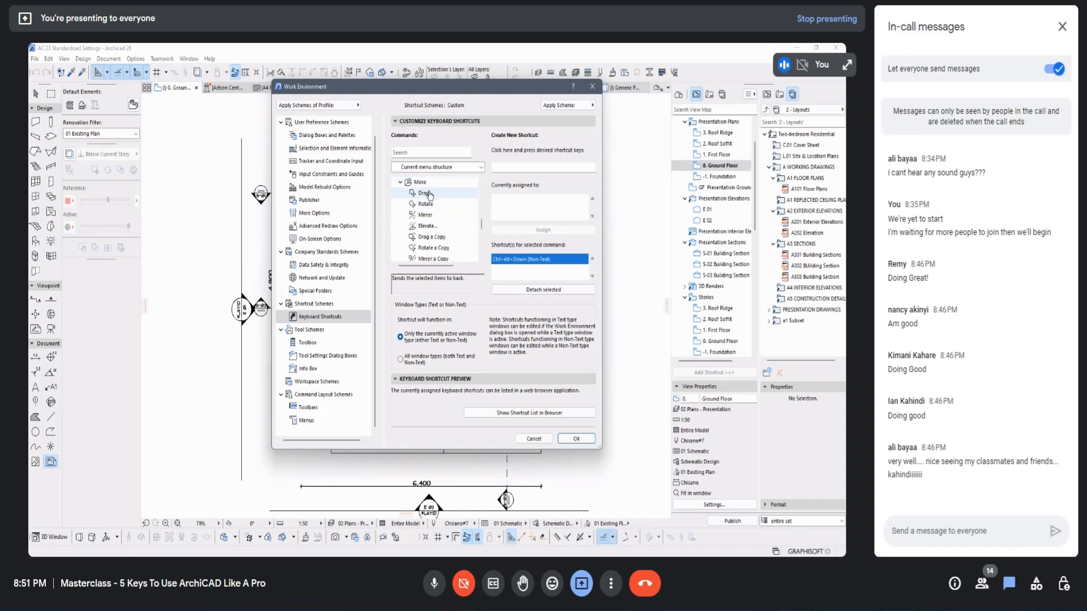
left_click(427, 195)
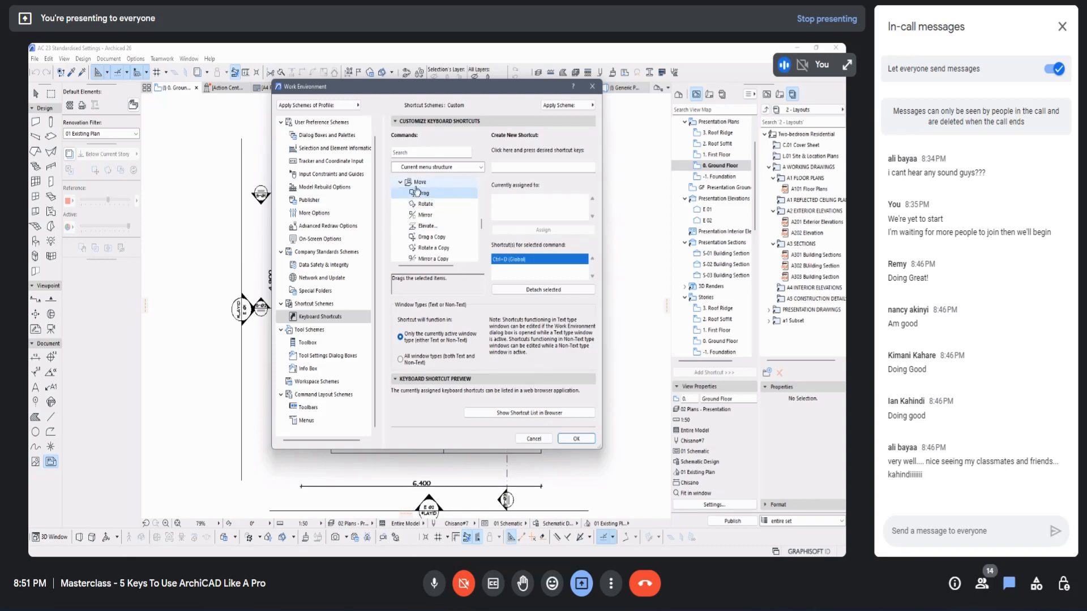
left_click(427, 204)
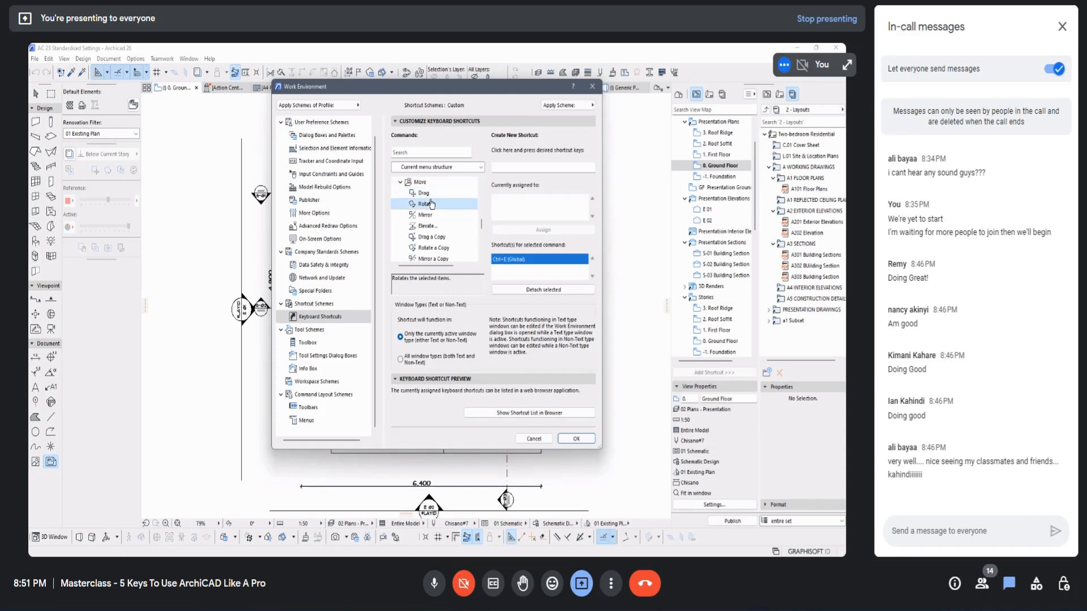
left_click(427, 216)
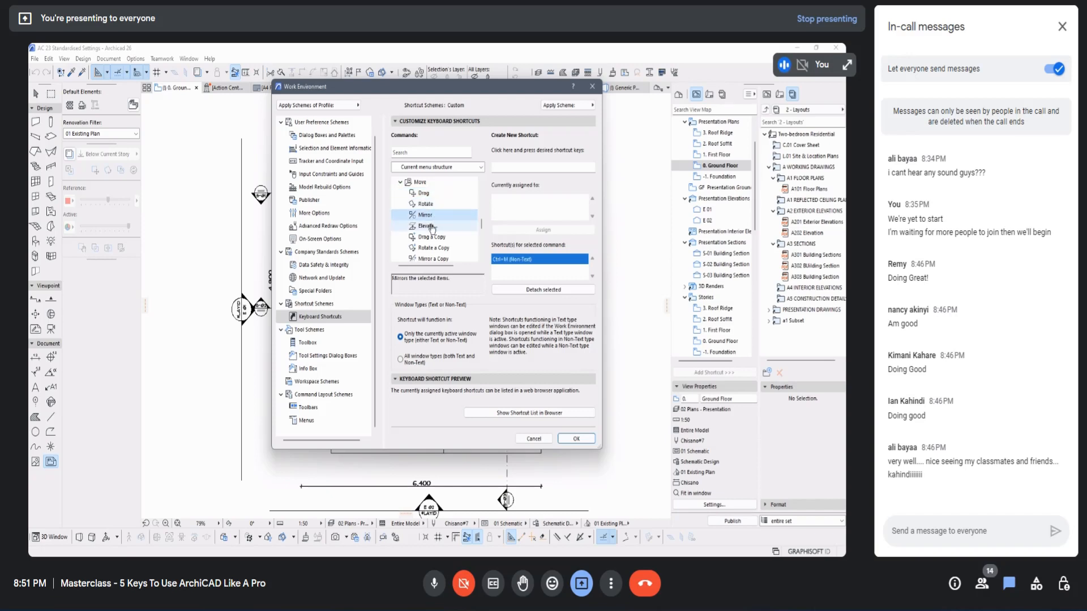
left_click(432, 226)
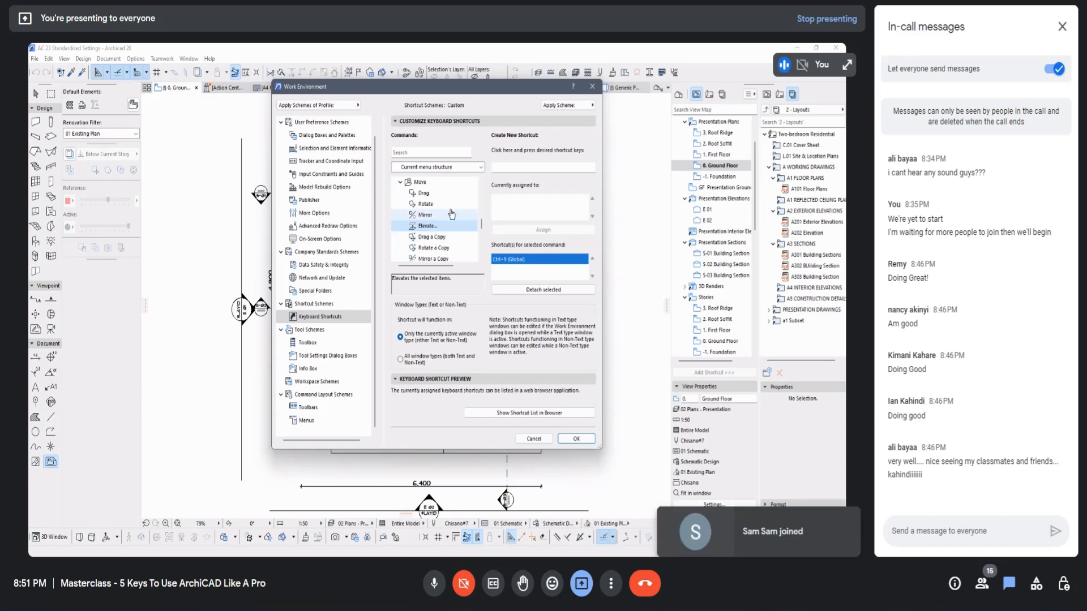
Step: Look up the shortcuts for dragging, rotating and mirroring a copy, and for dragging and rotating multiple copies
scroll(451, 213, "down", 1)
left_click(434, 204)
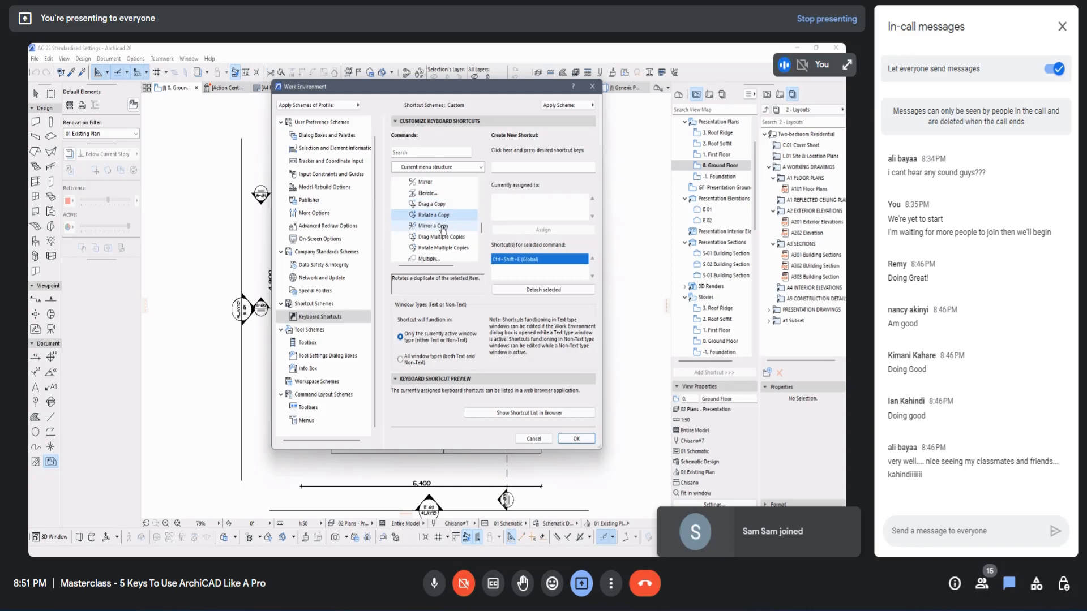
left_click(443, 227)
scroll(443, 229, "down", 3)
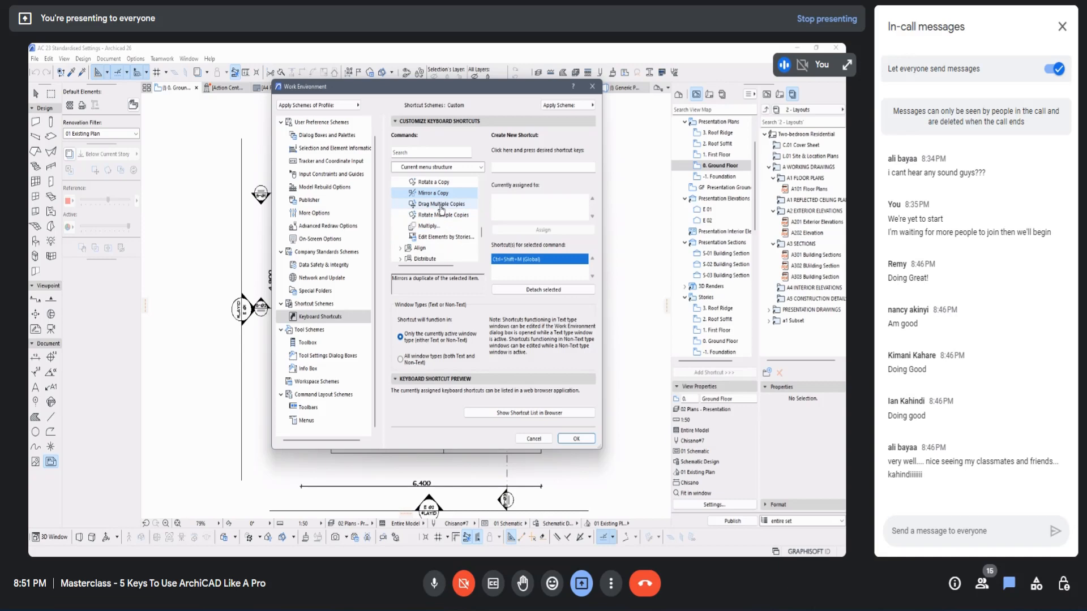
left_click(441, 204)
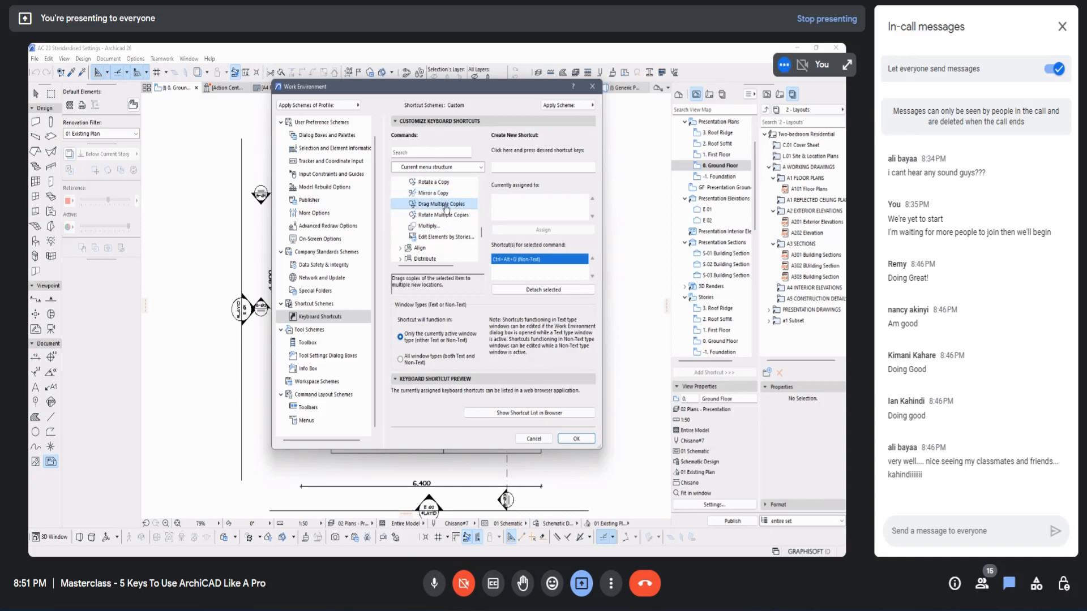
left_click(440, 215)
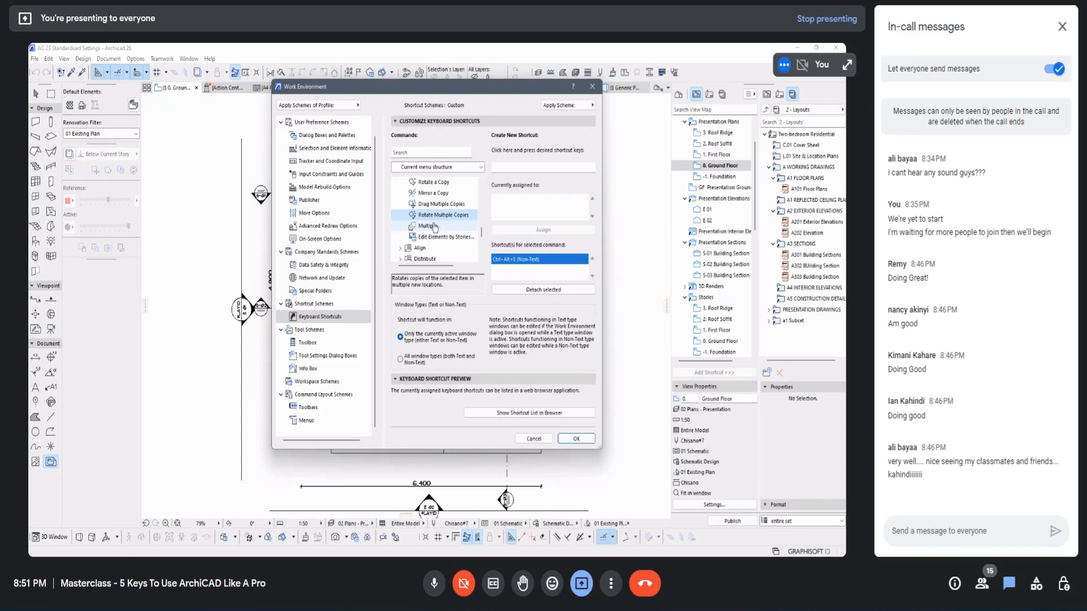
Step: Compare the shortcuts assigned to Drag Multiple Copies and Drag a Copy
left_click(439, 205)
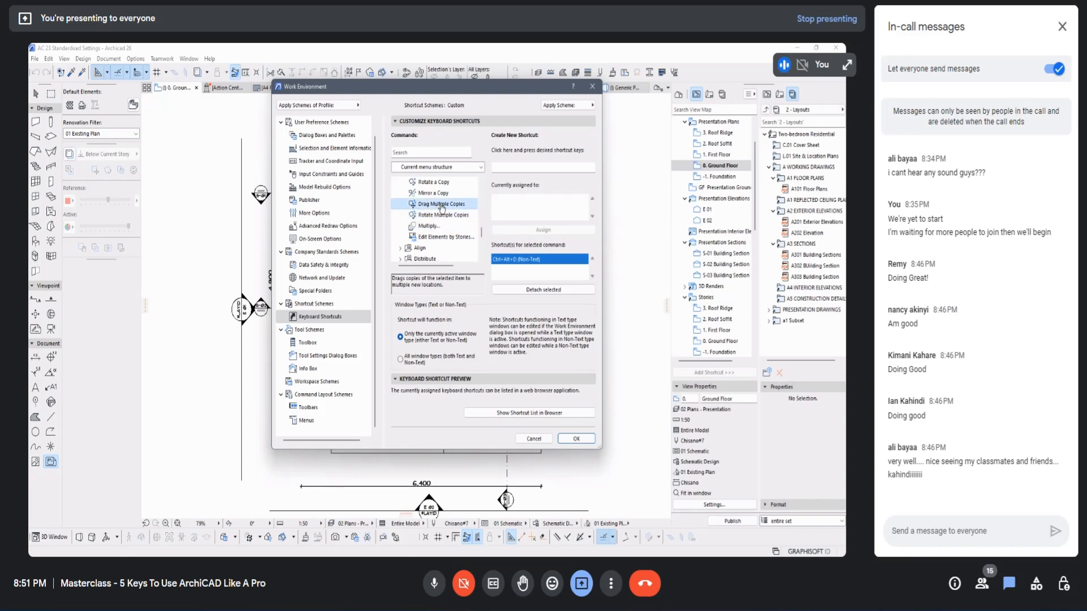
scroll(446, 221, "up", 3)
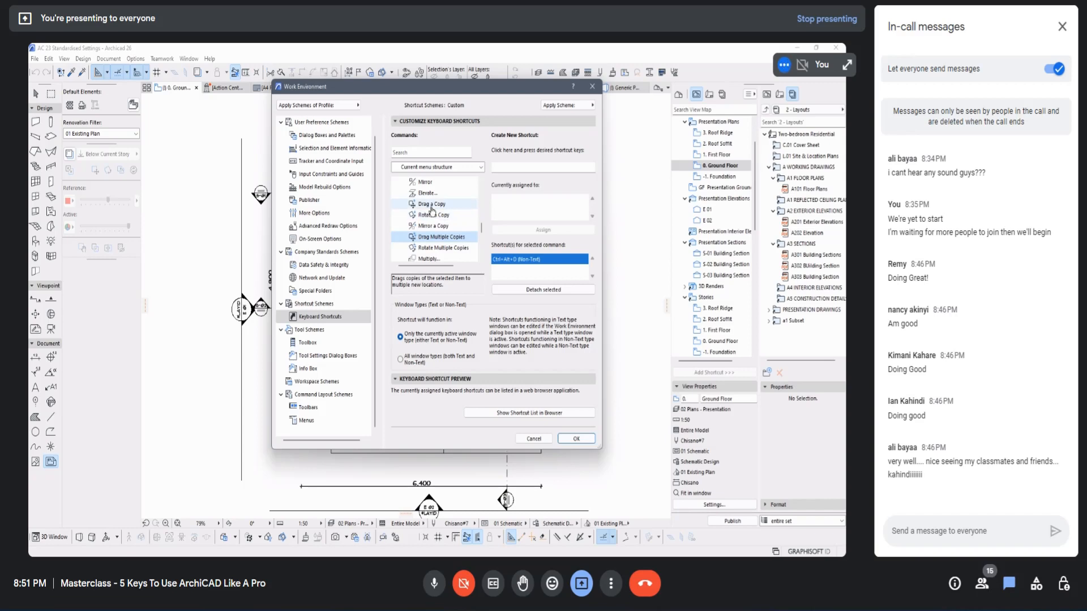
left_click(436, 205)
scroll(433, 198, "up", 3)
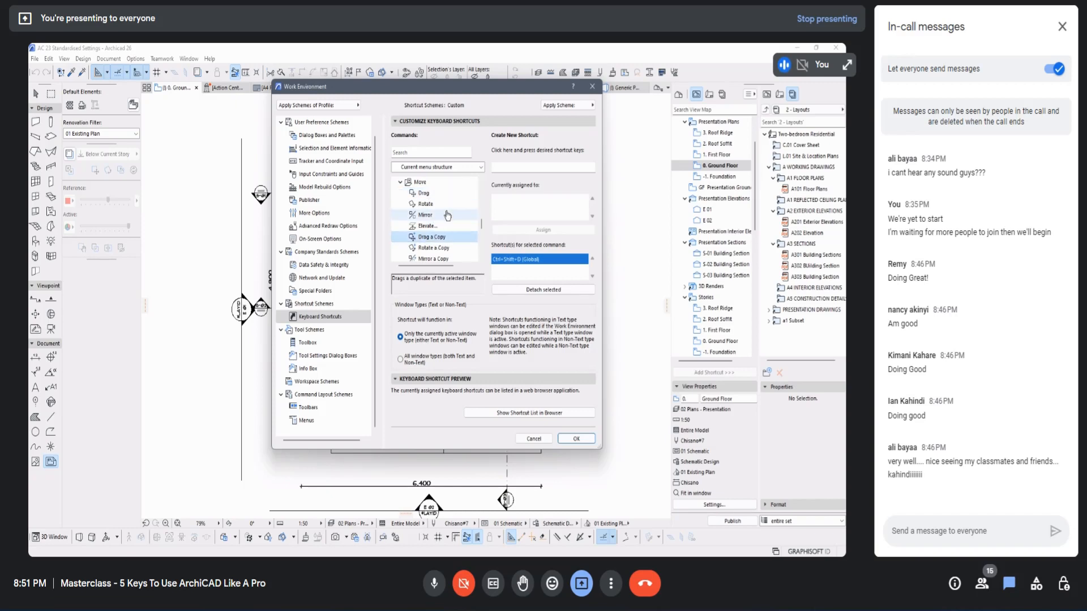
scroll(440, 240, "down", 3)
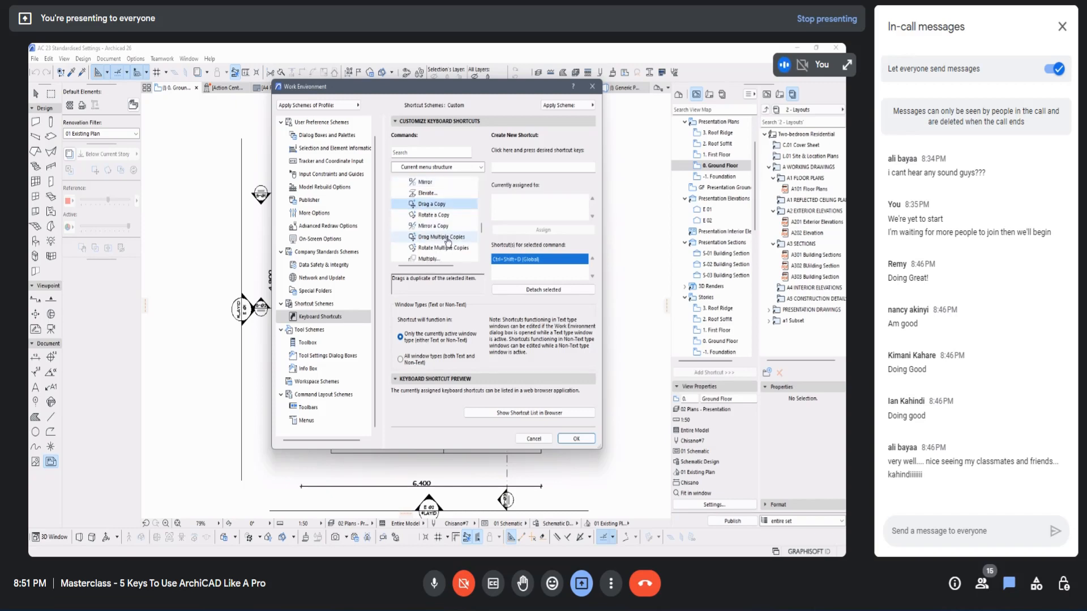
Step: Check the shortcut assigned to Drag Multiple Copies and close the Work Environment settings without saving
left_click(446, 237)
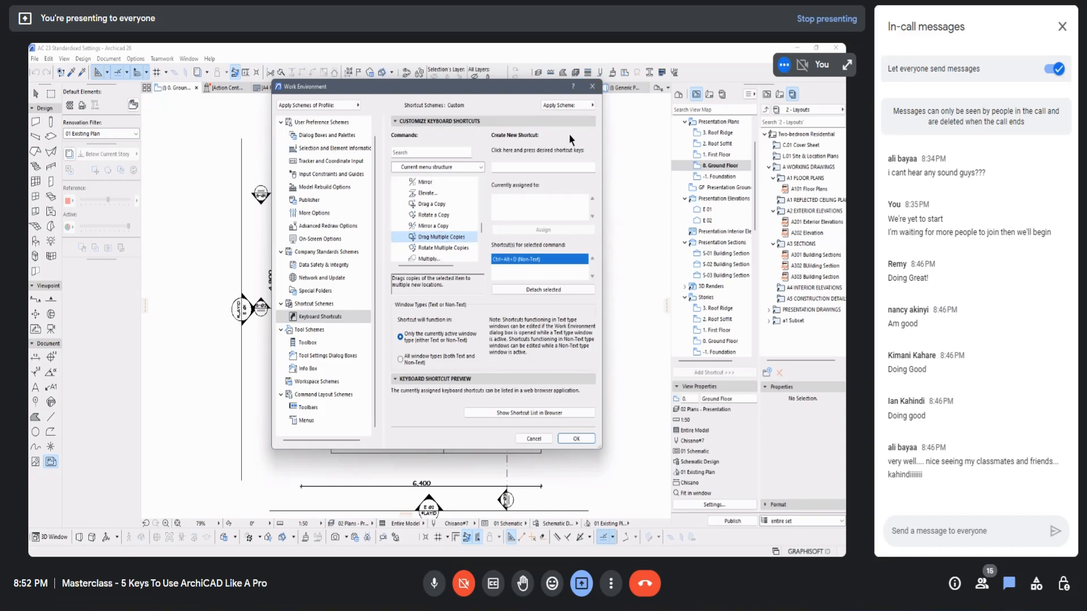
left_click(592, 86)
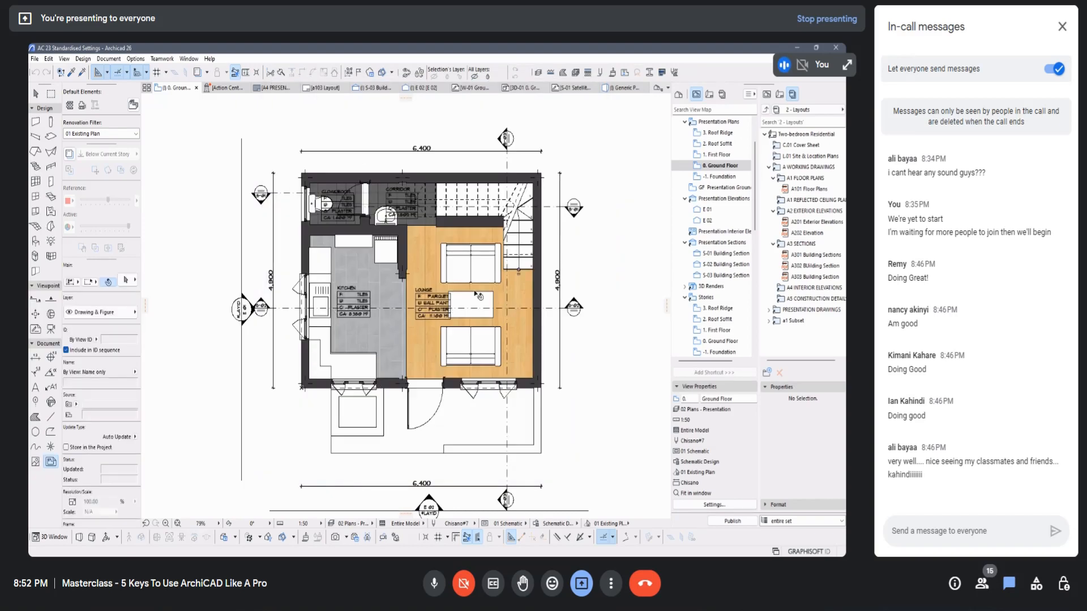
Step: Place two copies of the grouped lounge sofas and table in a row east of the building with Drag Multiple Copies
scroll(350, 242, "down", 1)
scroll(350, 242, "down", 2)
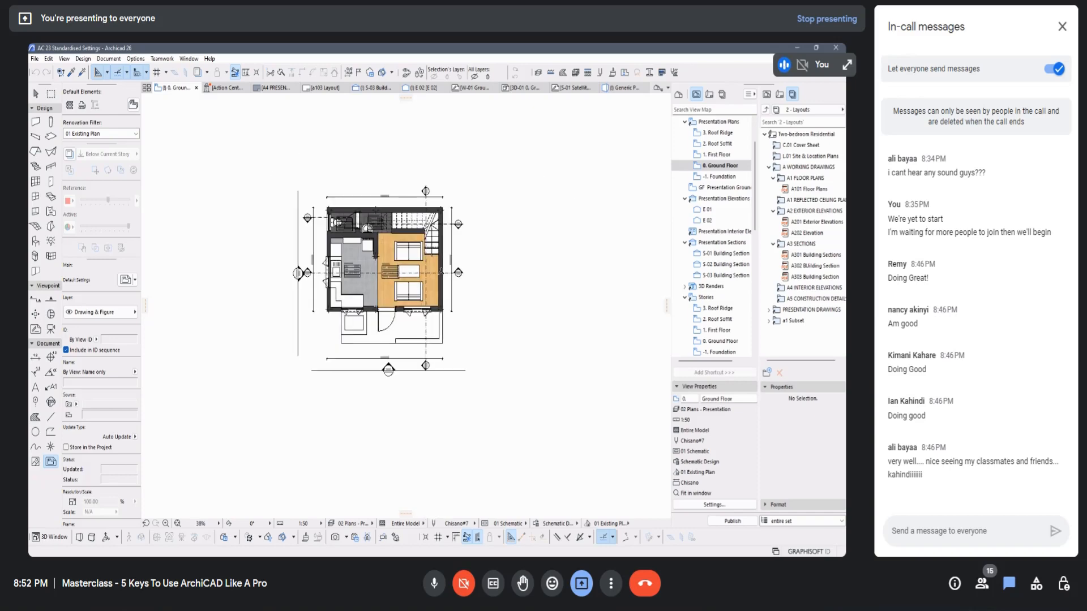
left_click(429, 271)
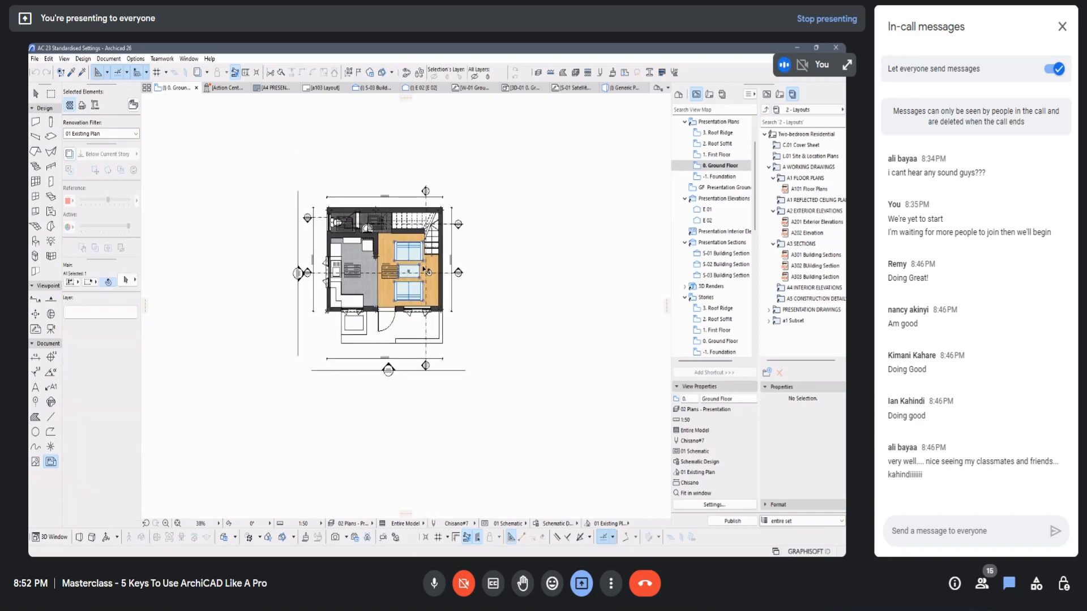
scroll(429, 270, "up", 3)
key("Escape")
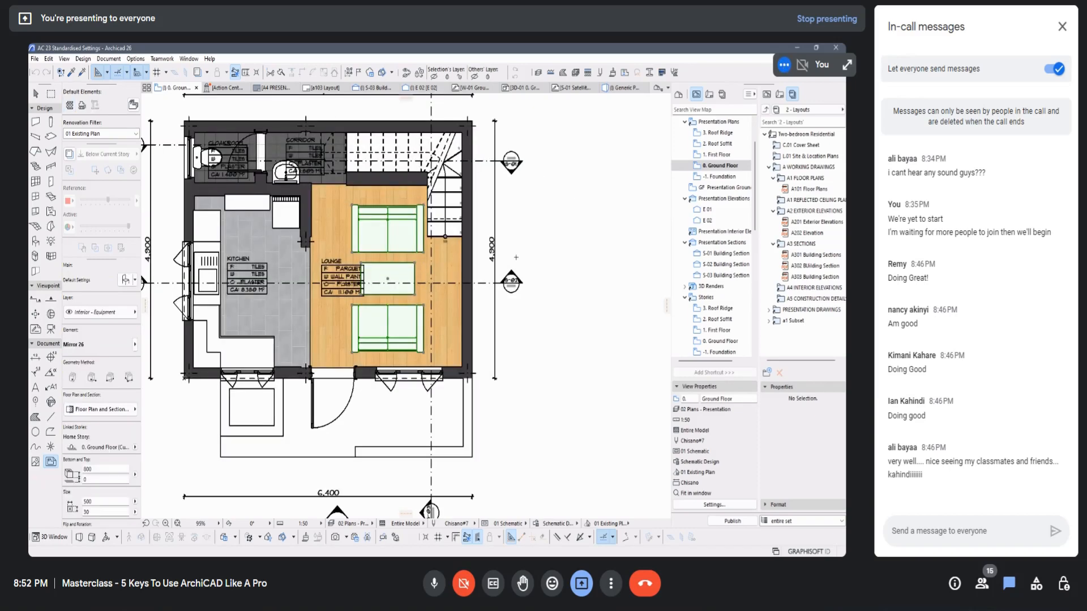
left_click(413, 247)
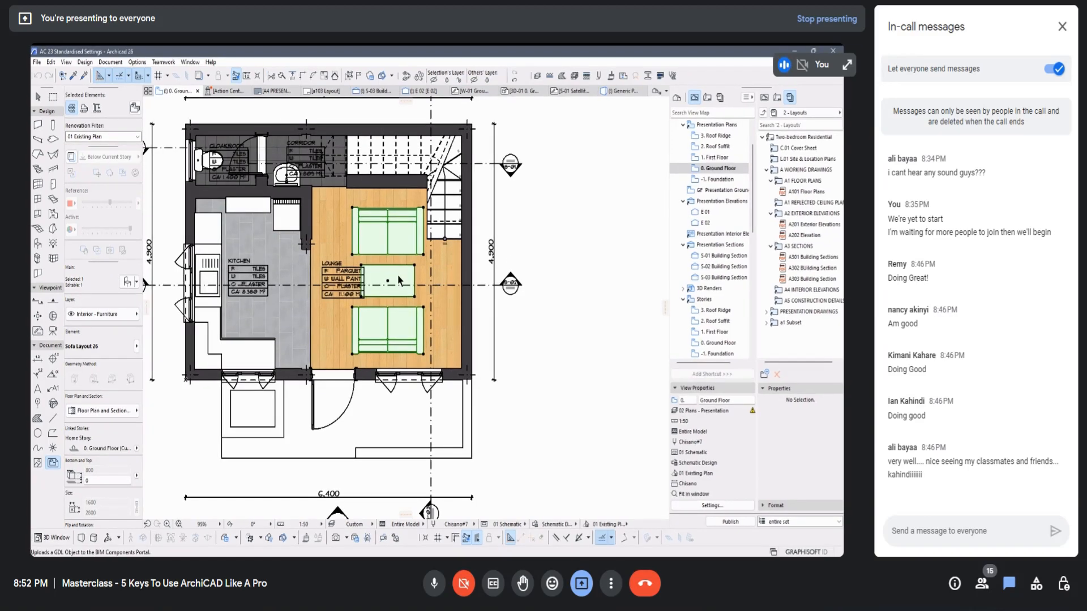
mouse_move(453, 383)
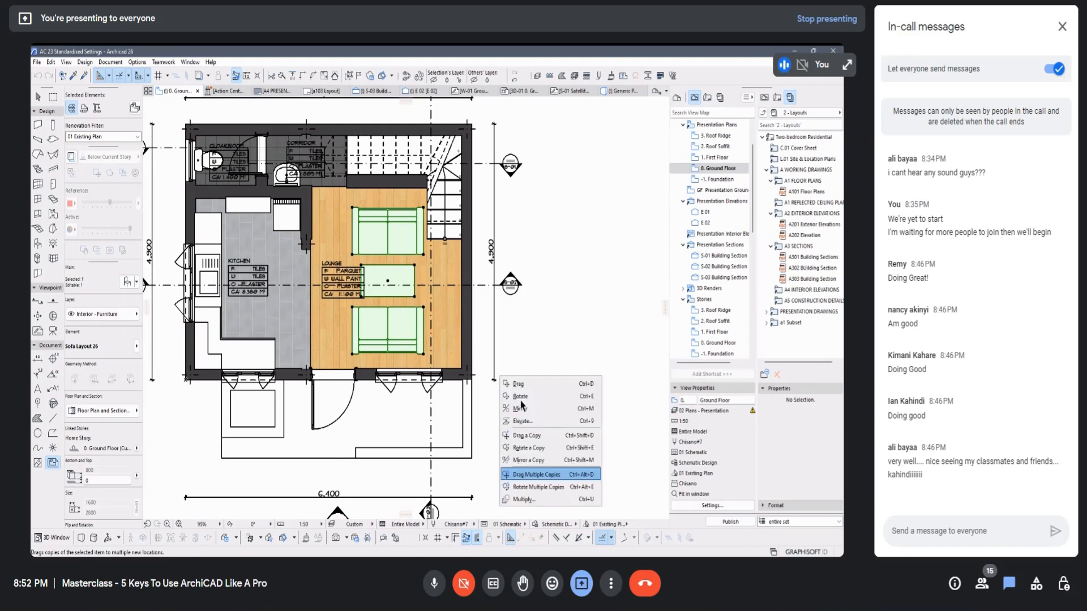
left_click(552, 479)
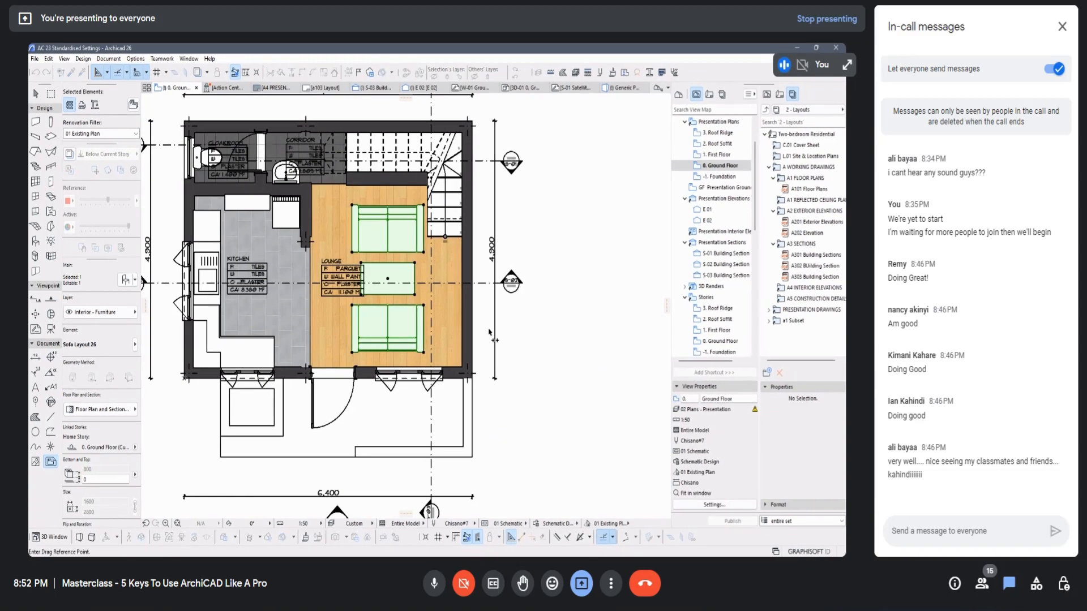
left_click(388, 279)
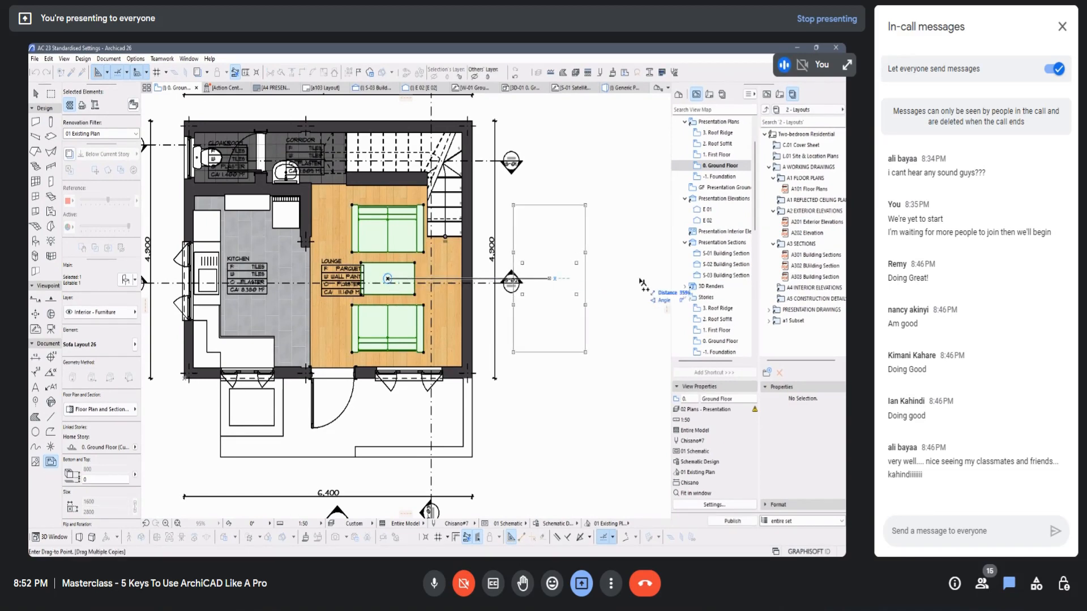
left_click(589, 282)
left_click(682, 281)
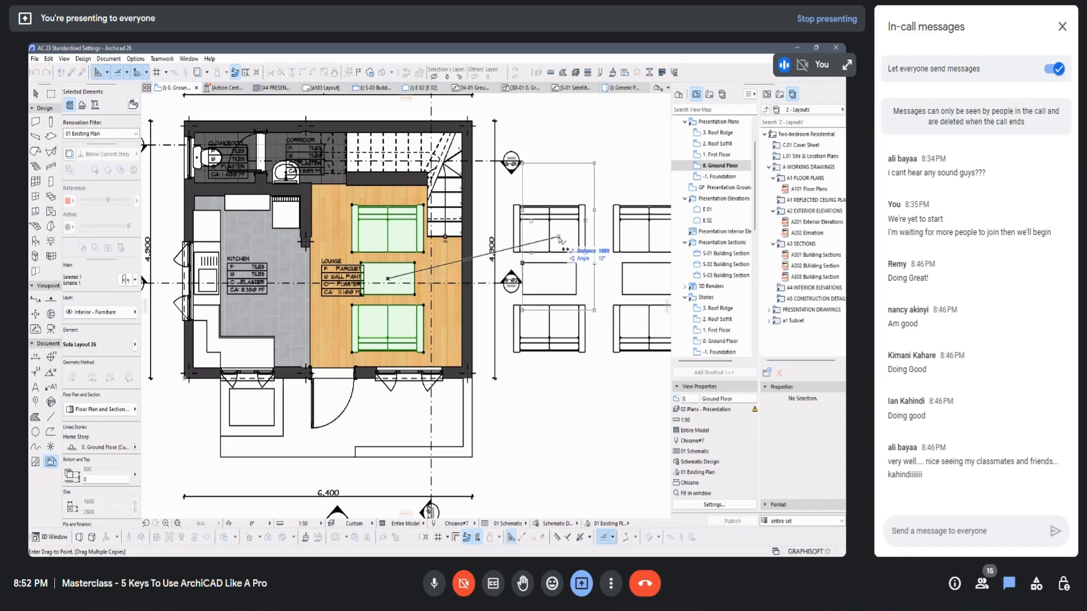
Step: End the multiple-copy command, undo the furniture copies and deselect the lounge furniture
key("Escape")
key("ctrl+z")
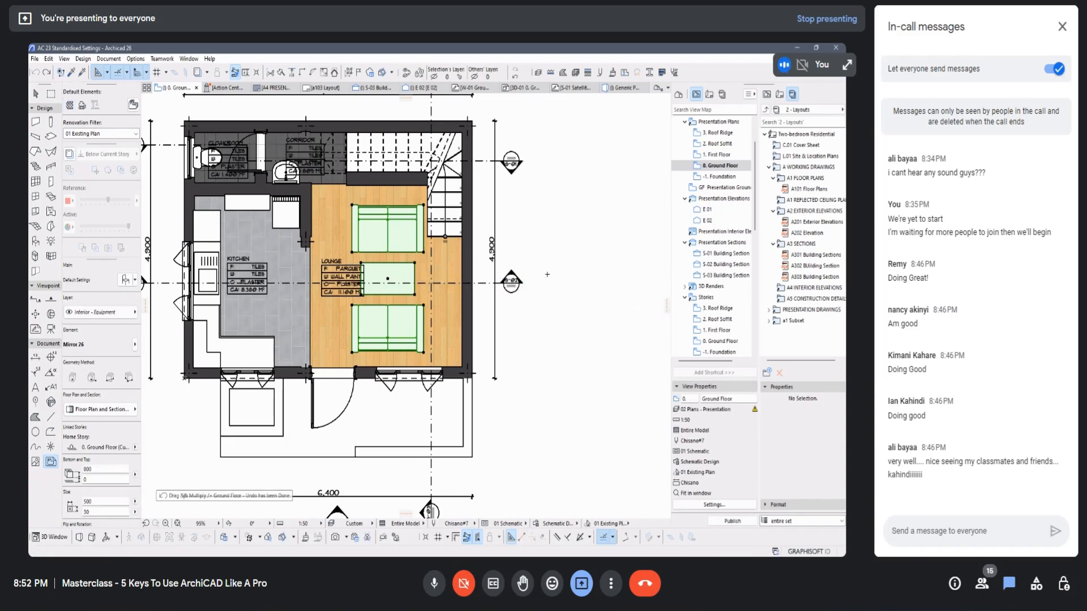
left_click(554, 272)
left_click(407, 232)
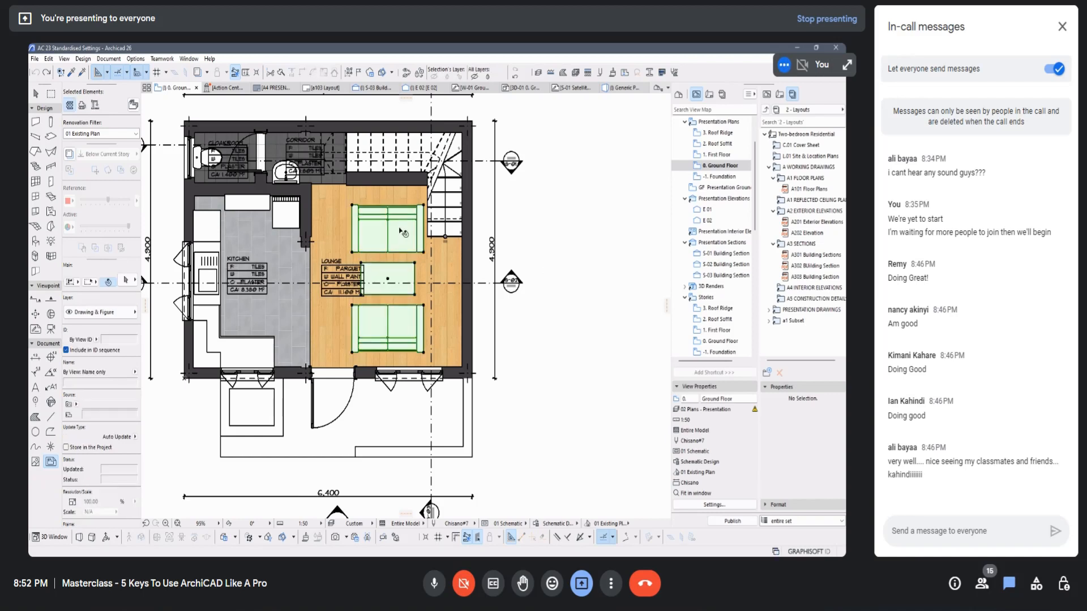
left_click(567, 233)
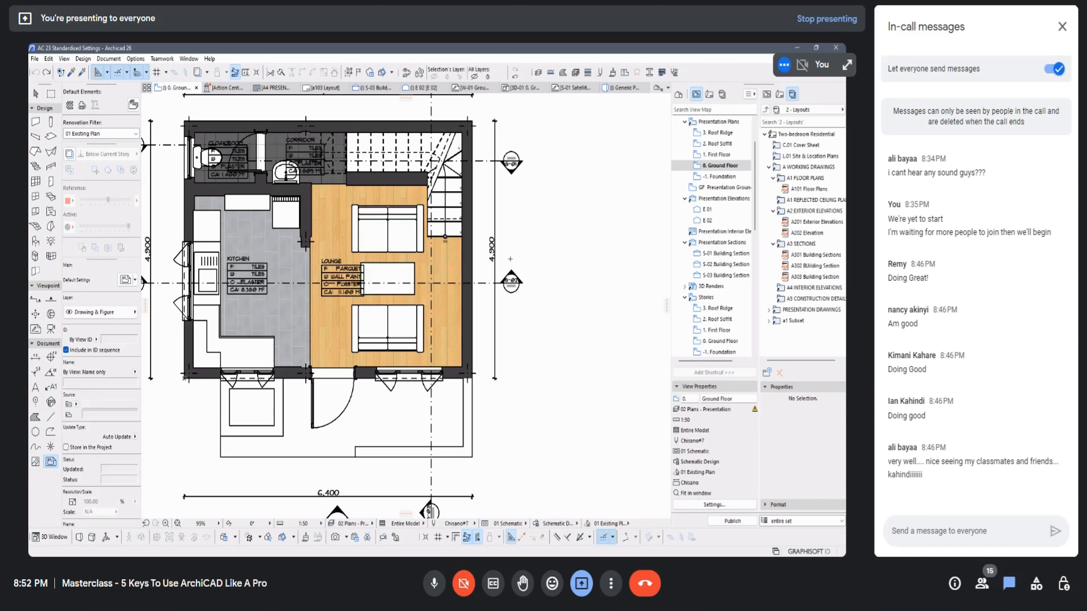
Step: Open the keyboard shortcut settings and browse the View commands, checking Construction Grid Display for an assigned shortcut
left_click(141, 61)
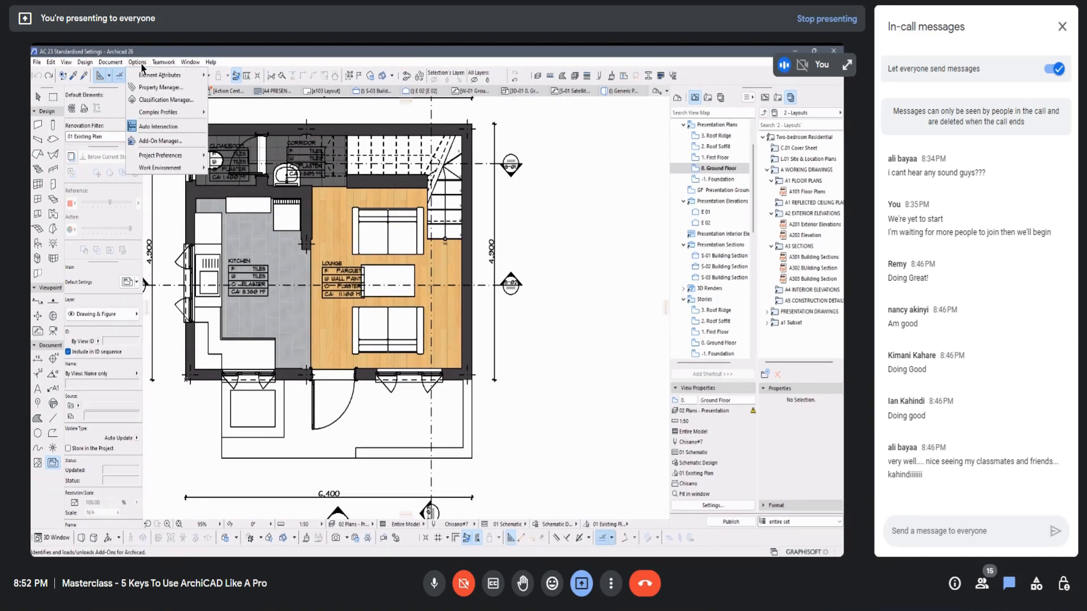
mouse_move(157, 168)
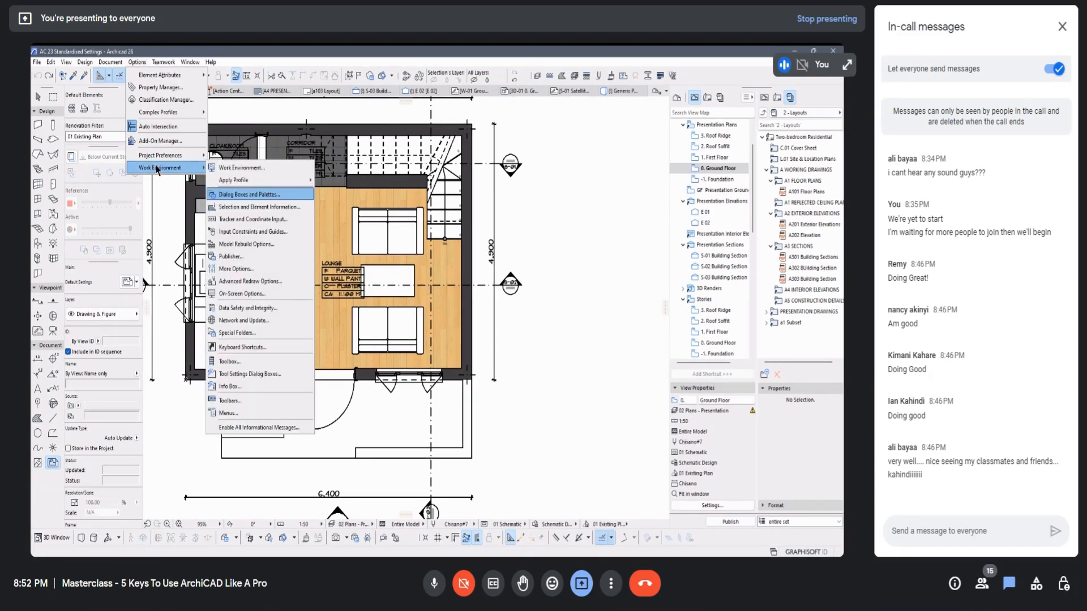
left_click(243, 349)
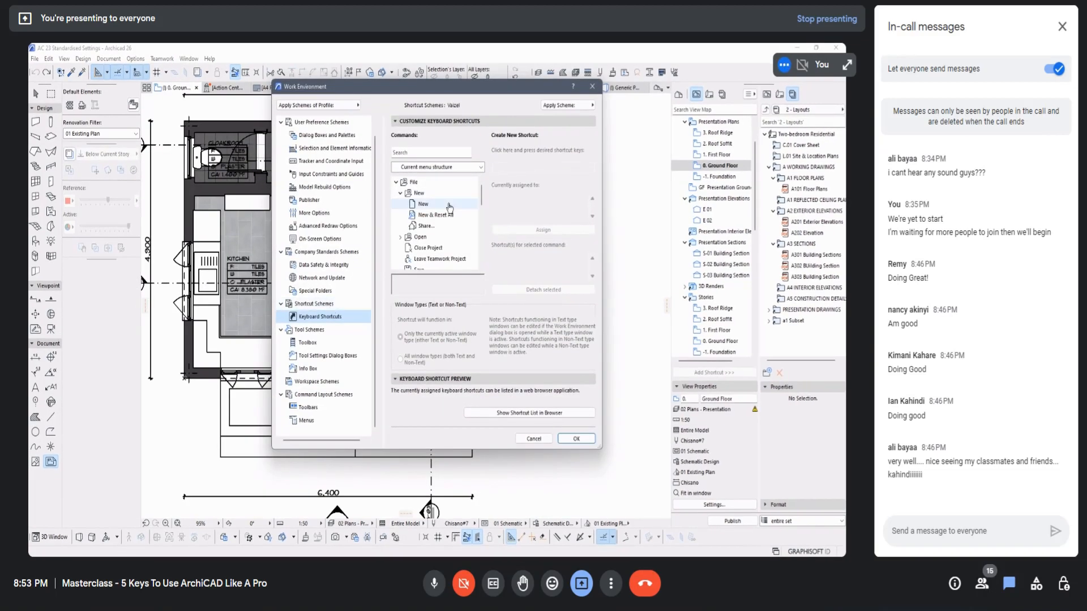
scroll(450, 208, "down", 15)
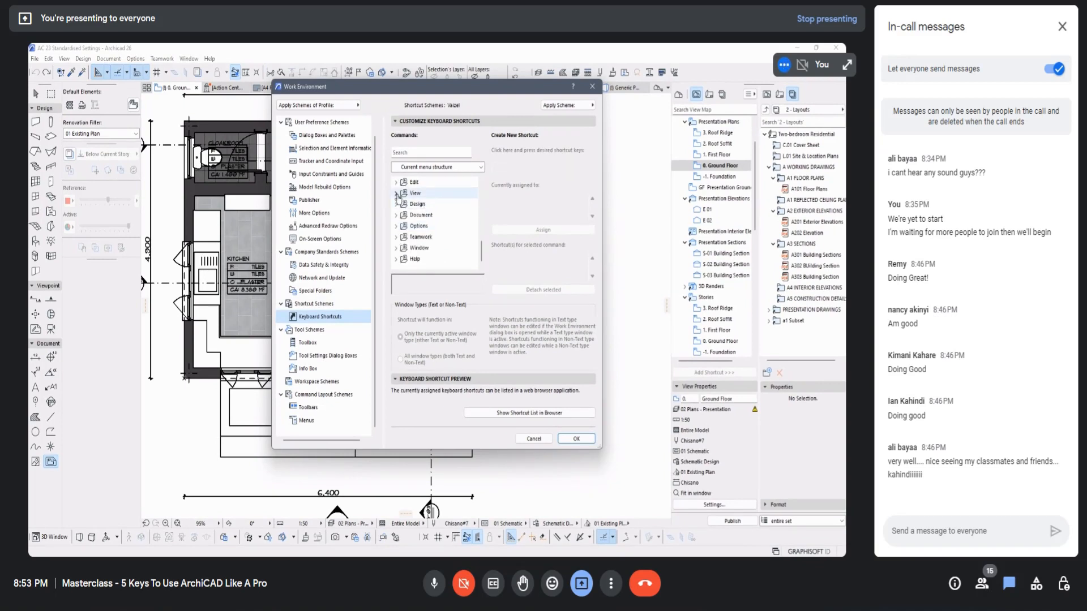
left_click(443, 214)
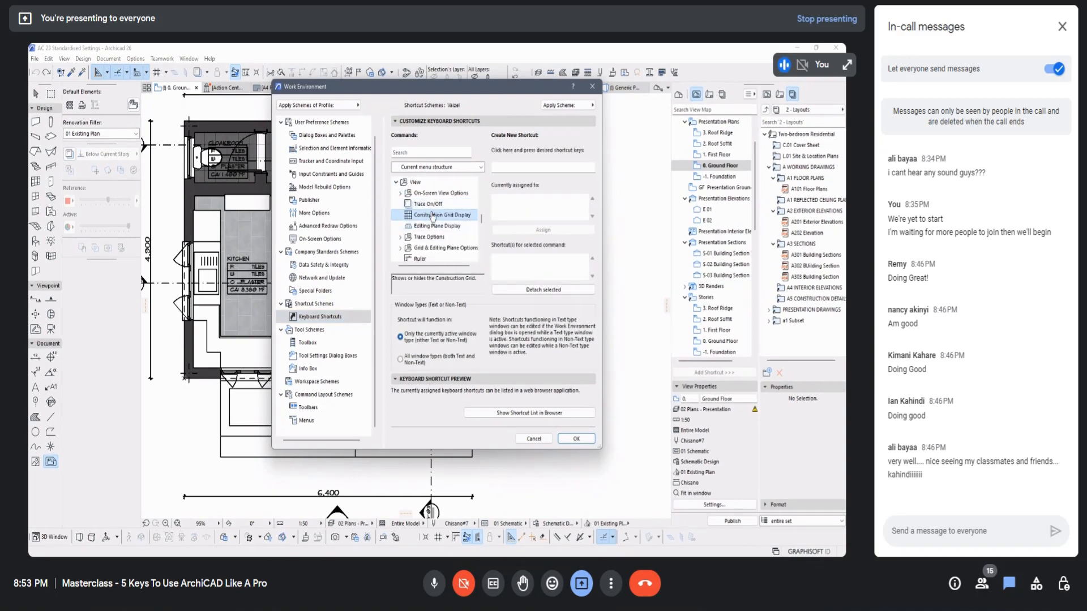
scroll(433, 238, "down", 3)
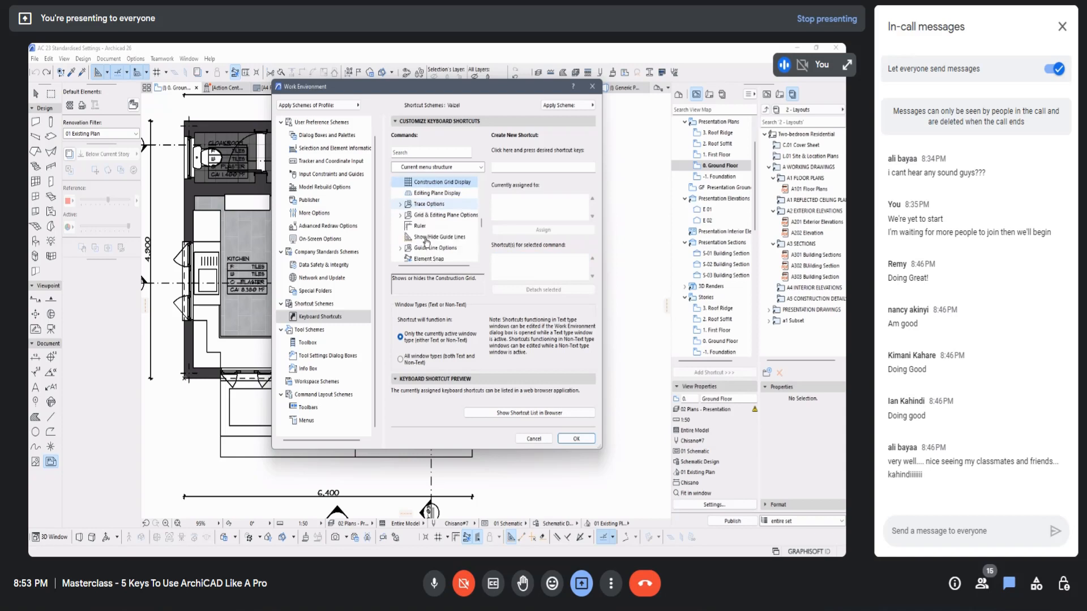
scroll(425, 245, "down", 10)
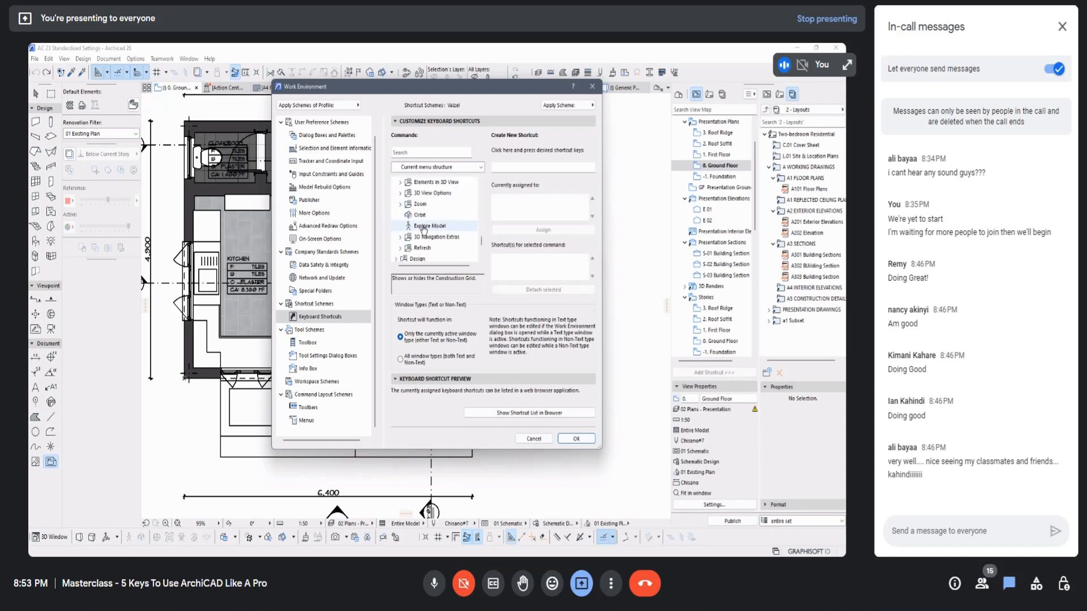
Step: Assign the shortcut Alt+W to the Wall command under Design Tools and save the Work Environment settings
left_click(396, 193)
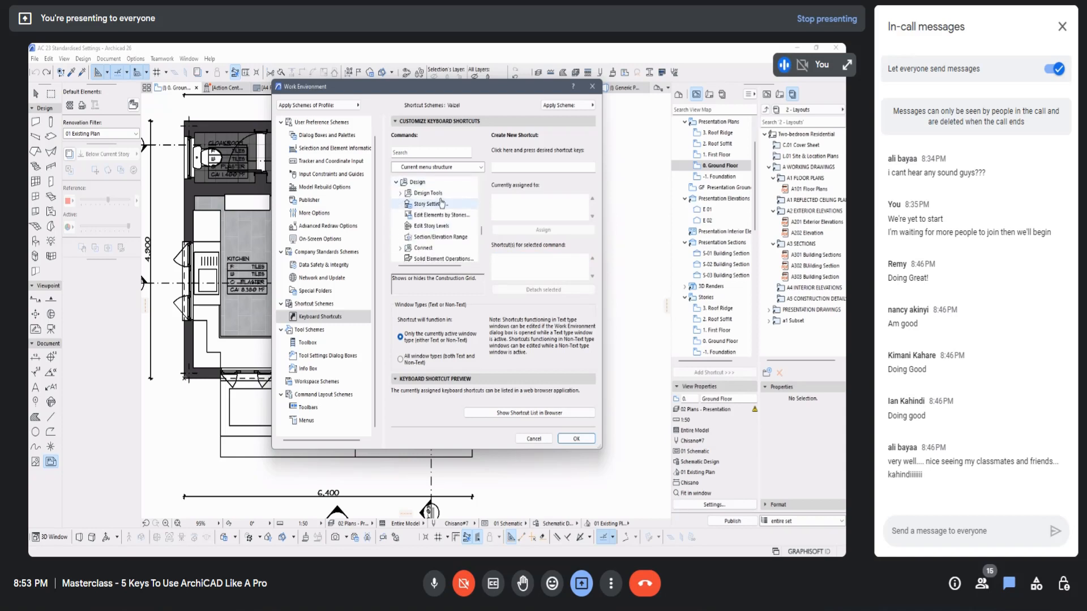
left_click(401, 193)
left_click(425, 193)
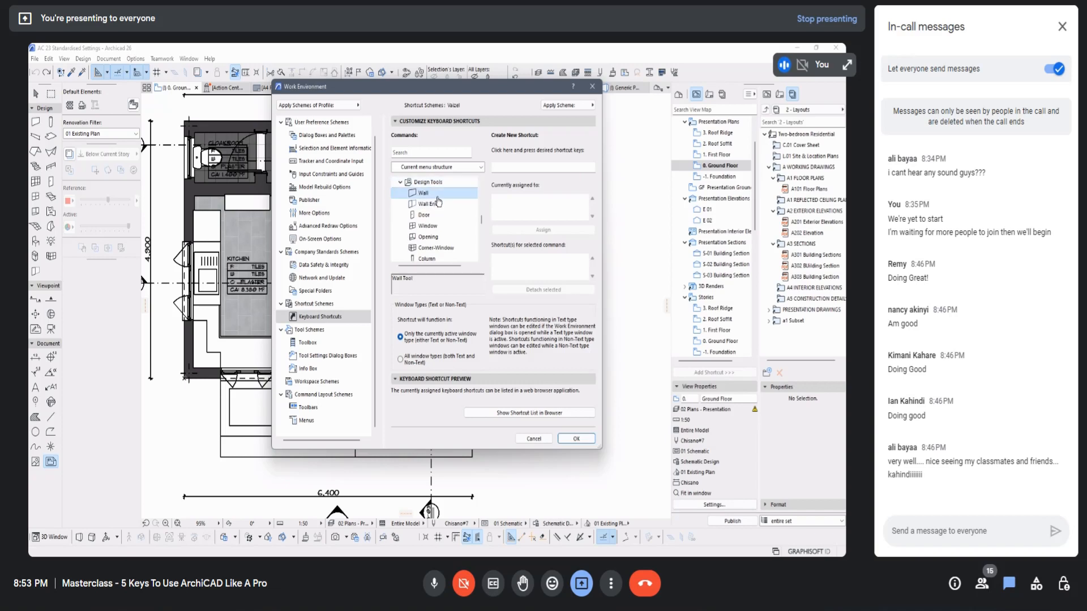
left_click(509, 166)
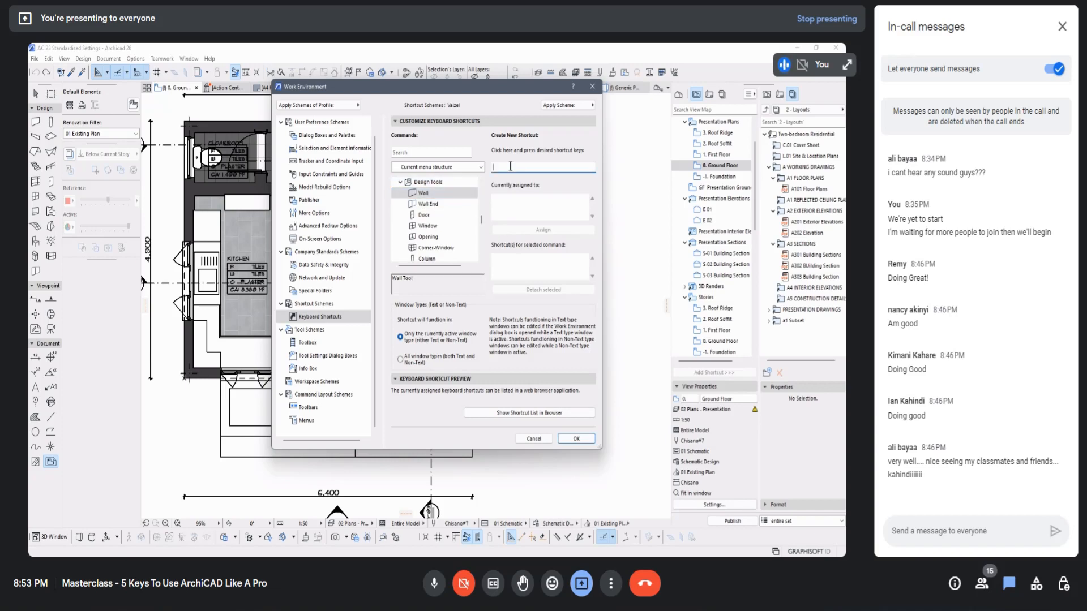
key("alt+w")
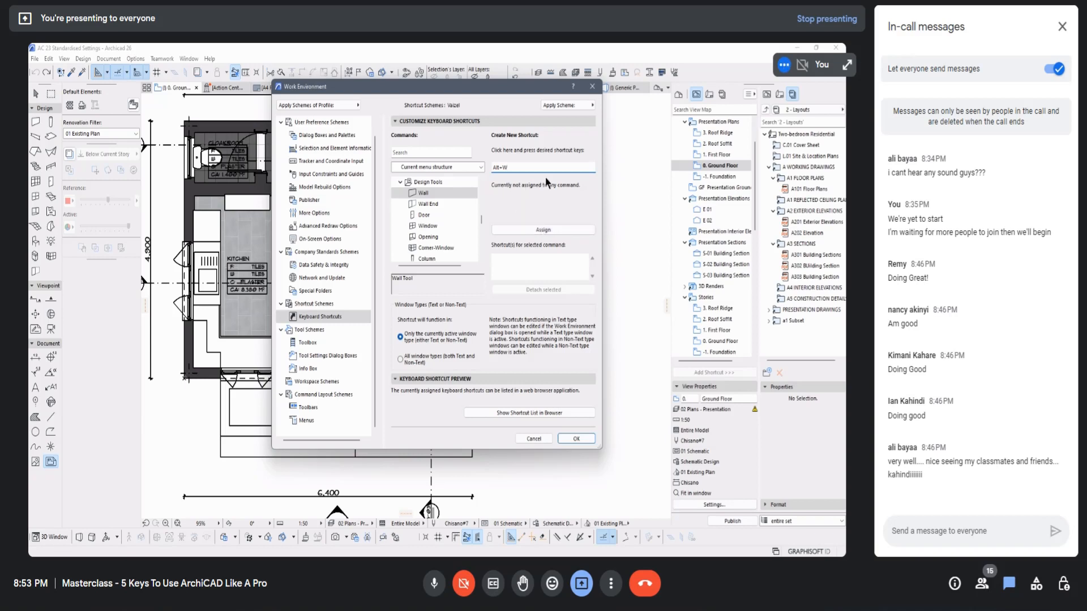
left_click(540, 231)
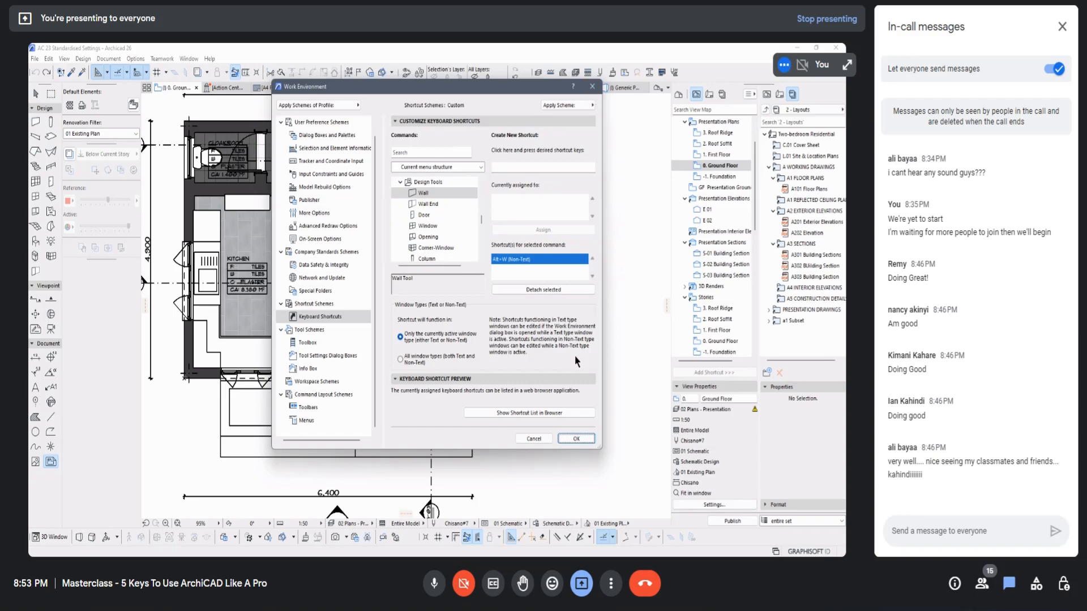
left_click(573, 440)
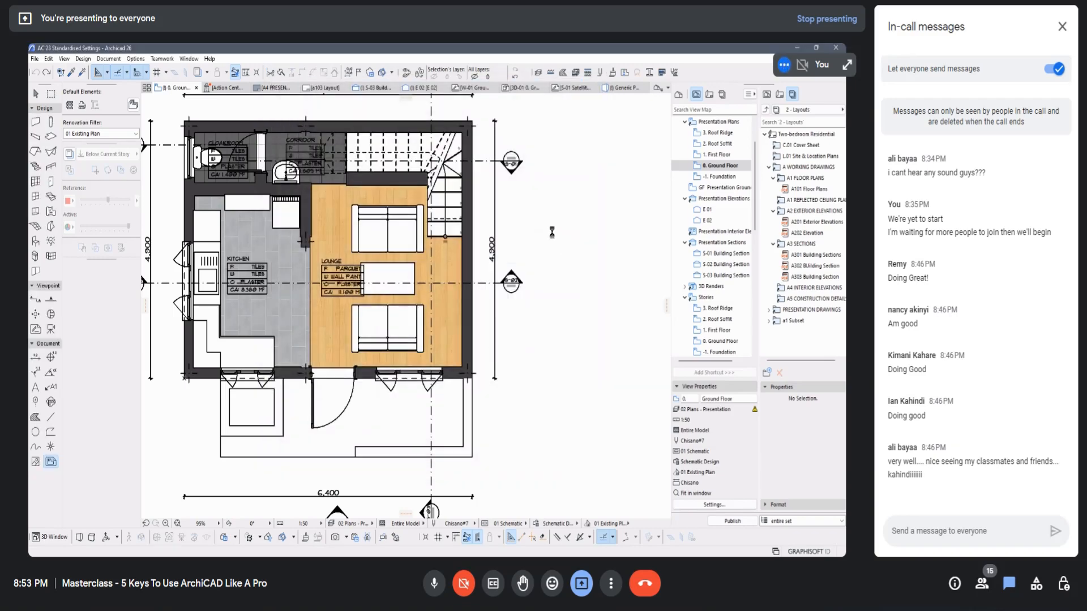
Step: Test the new Alt+W shortcut for the Wall tool, and start and cancel a wall in the empty area northwest of the plan
scroll(546, 240, "down", 3)
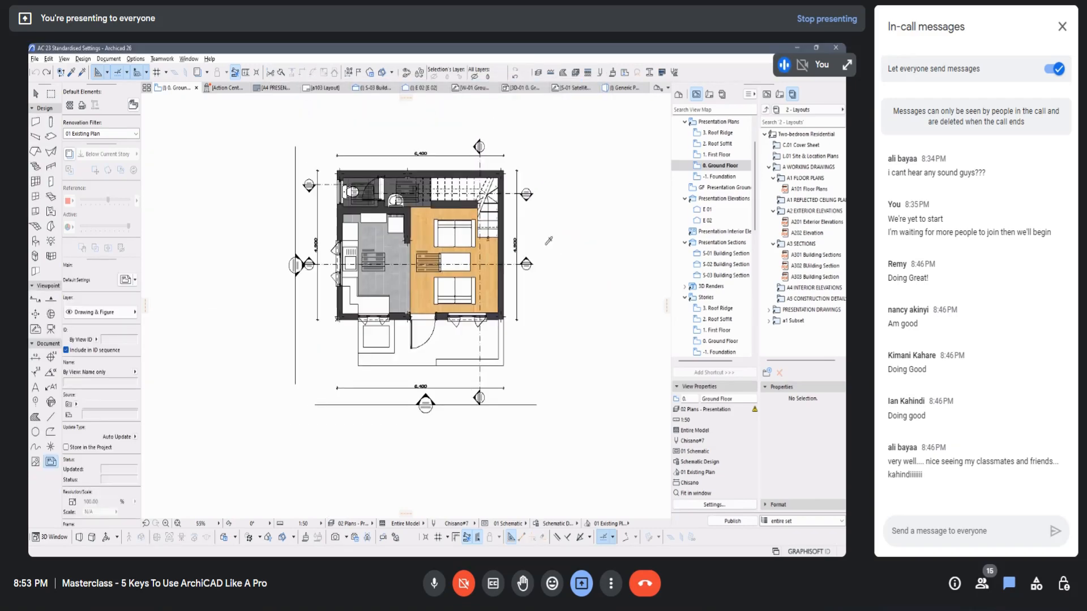
key("alt+w")
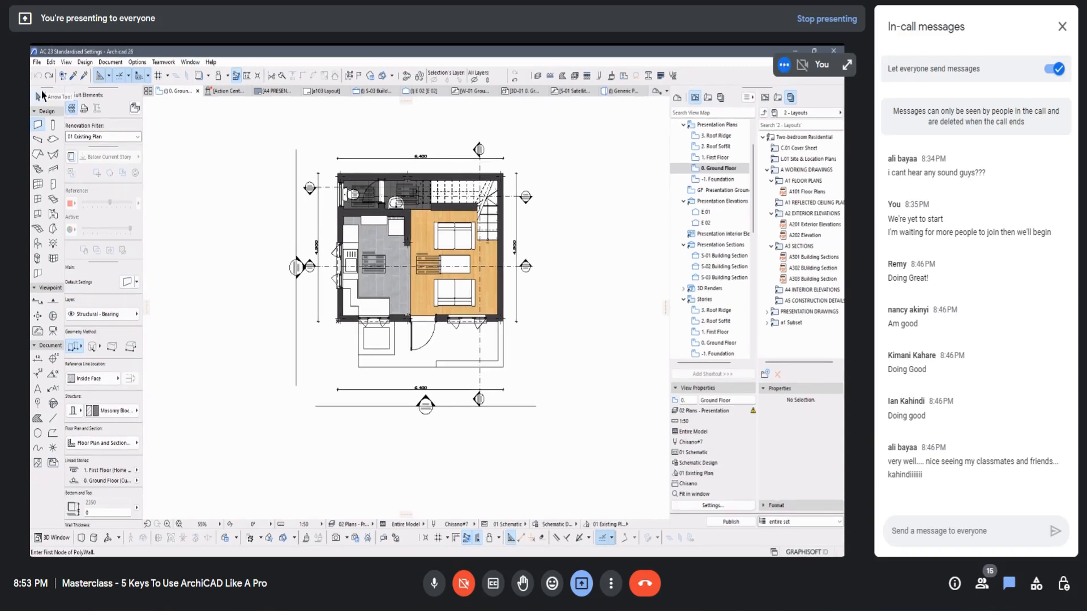
left_click(38, 95)
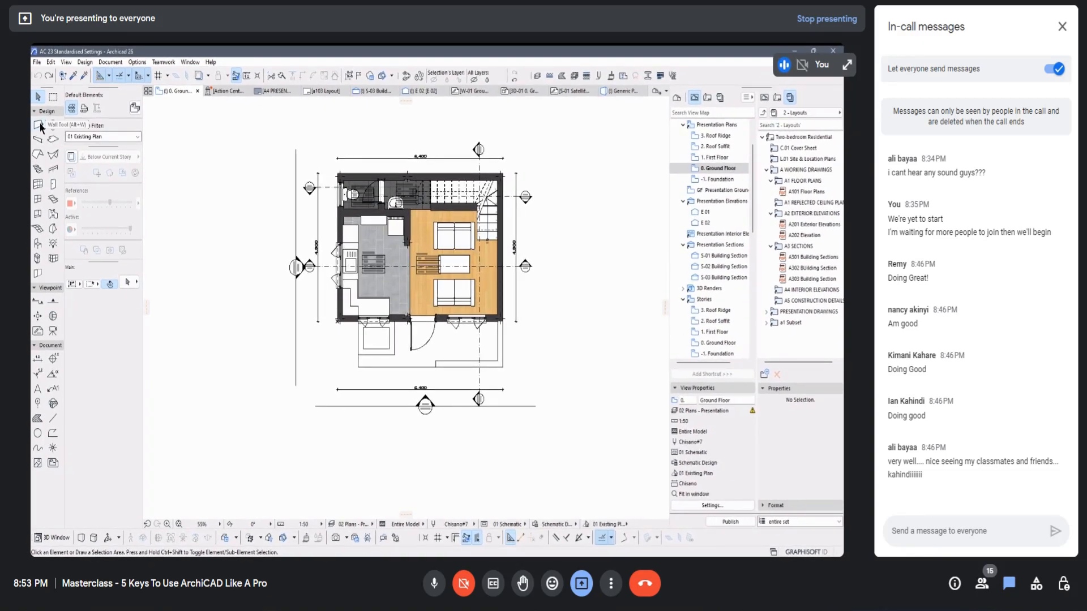
left_click(38, 125)
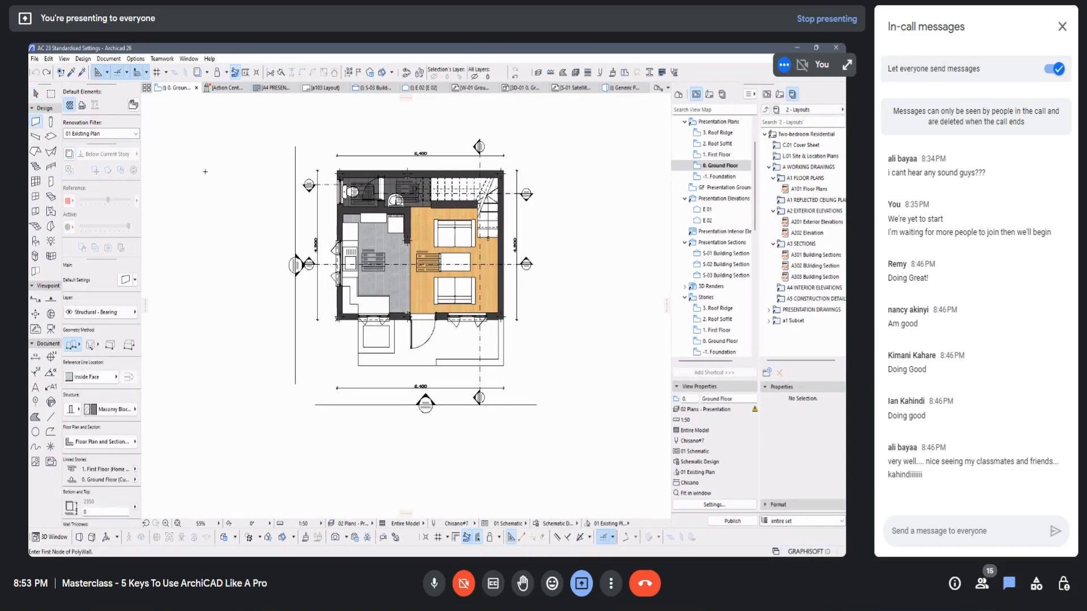
left_click(209, 151)
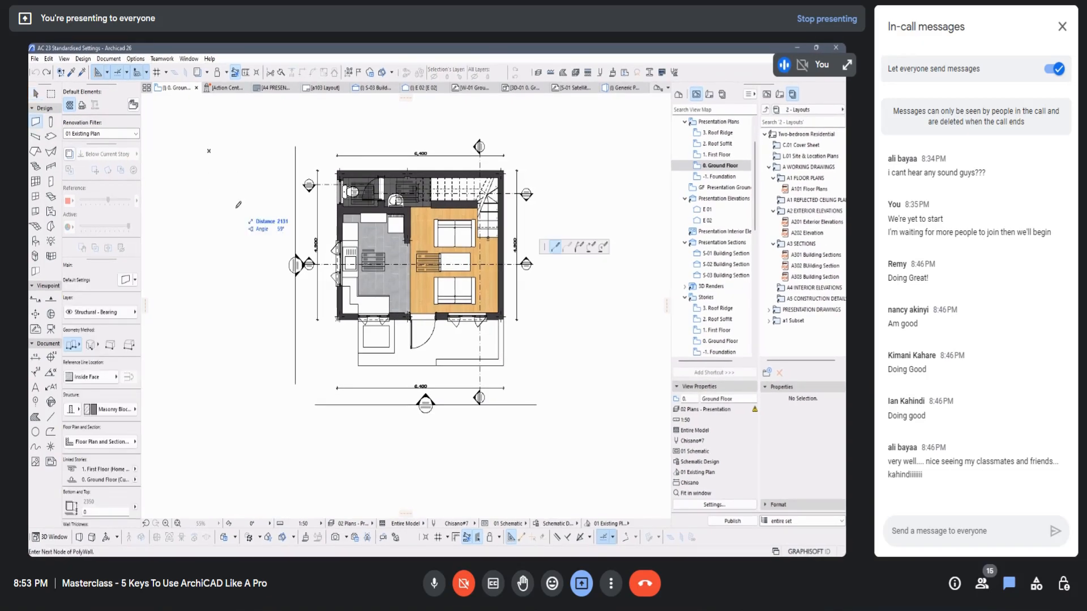
key("Escape")
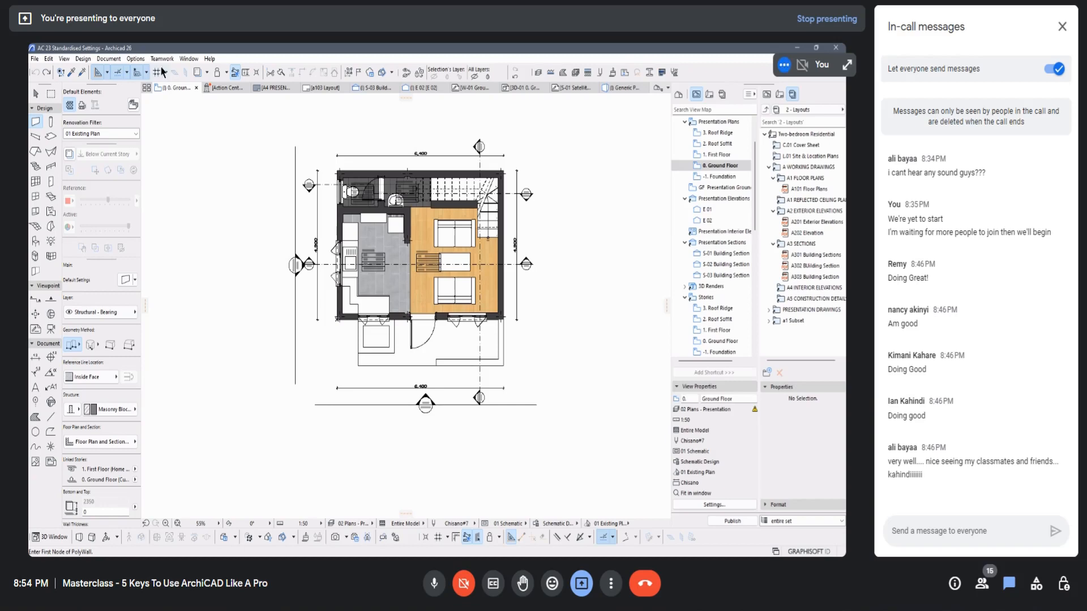
Step: Open the stored shortcut schemes in the Work Environment settings and compare the first scheme with Custom, leaving Custom selected
left_click(136, 59)
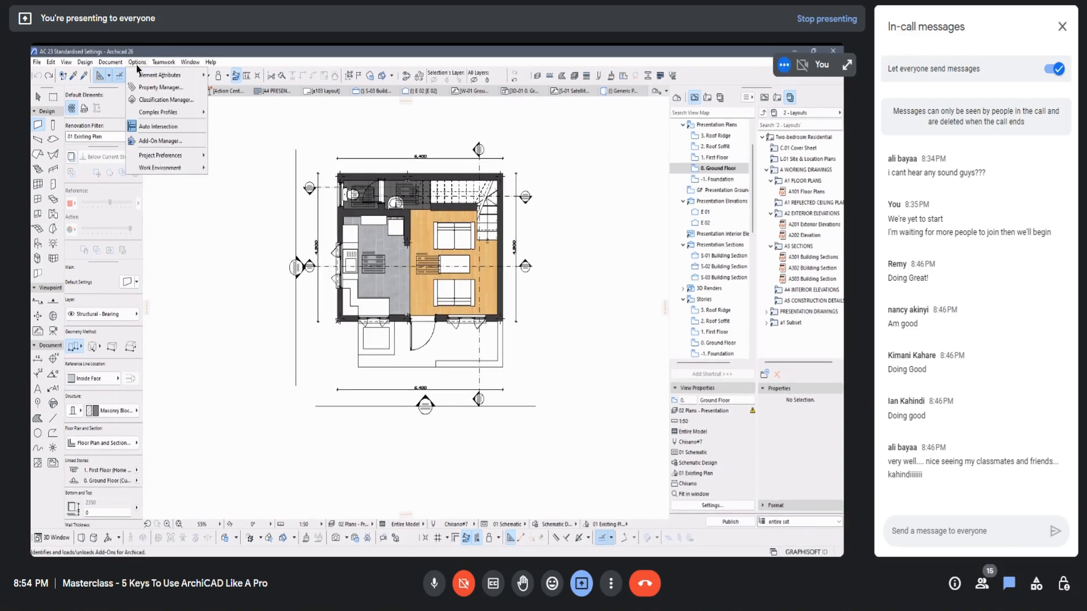
mouse_move(168, 168)
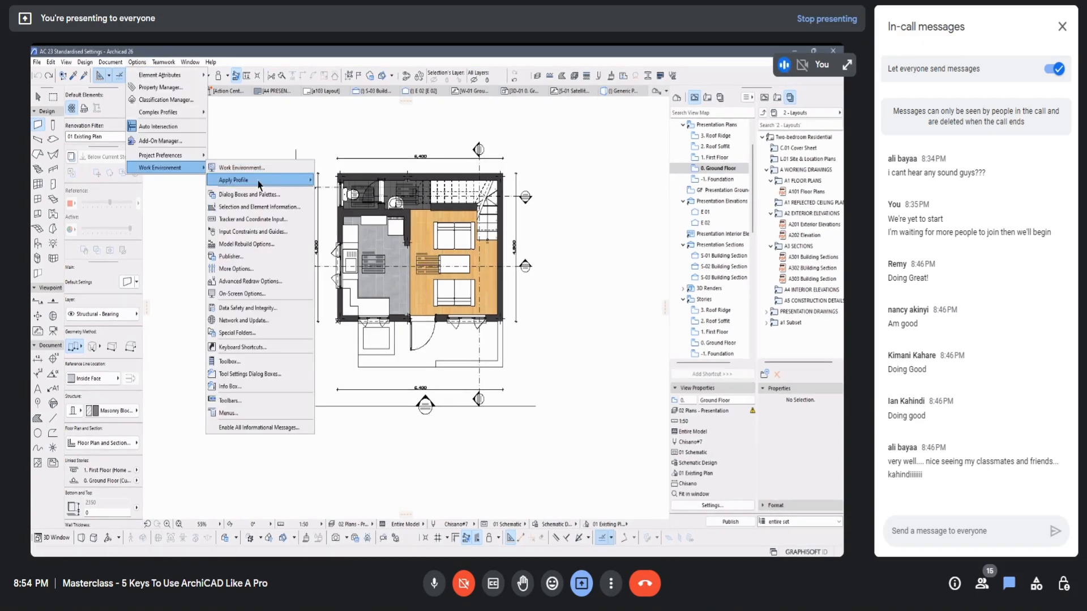
mouse_move(258, 182)
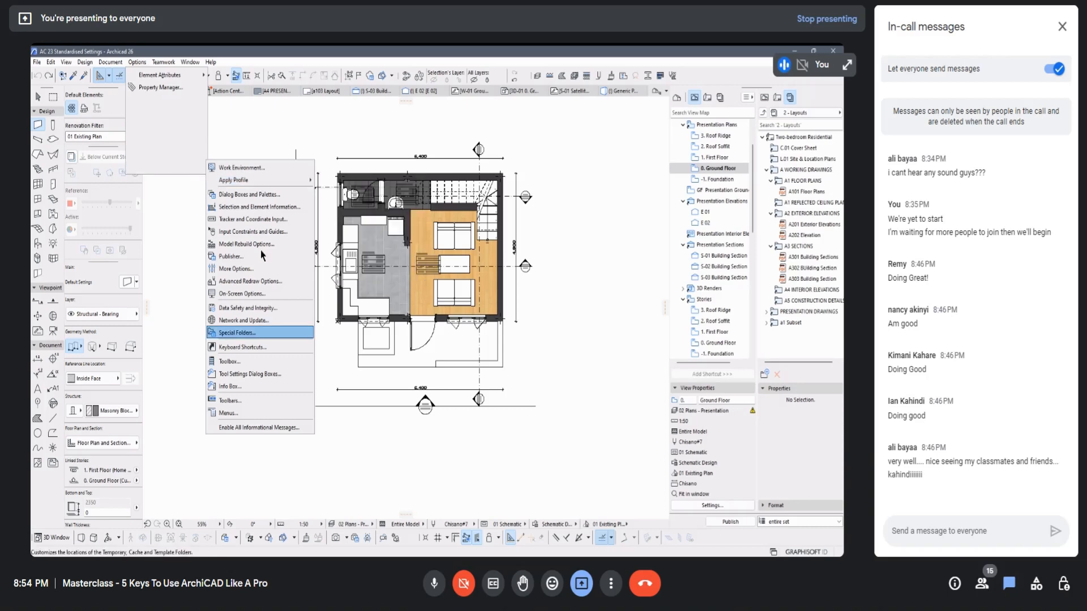
left_click(241, 347)
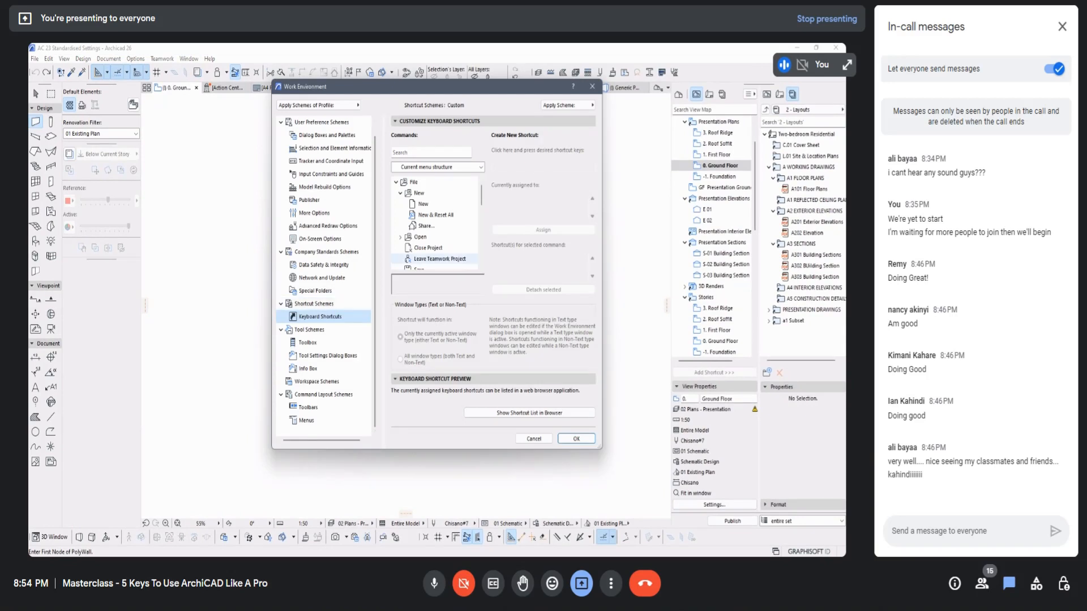
left_click(314, 304)
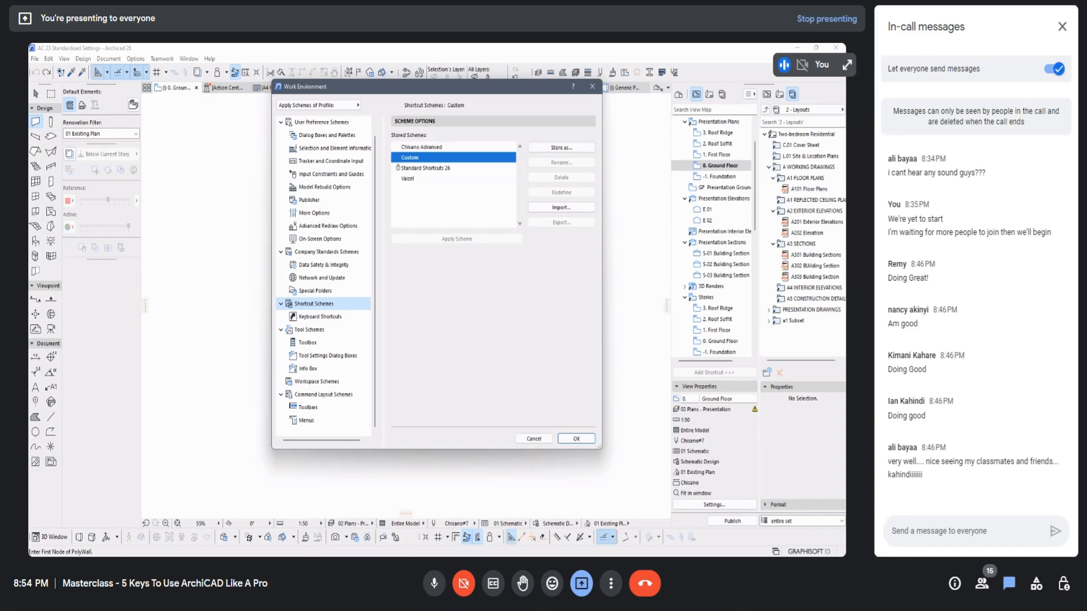
left_click(422, 147)
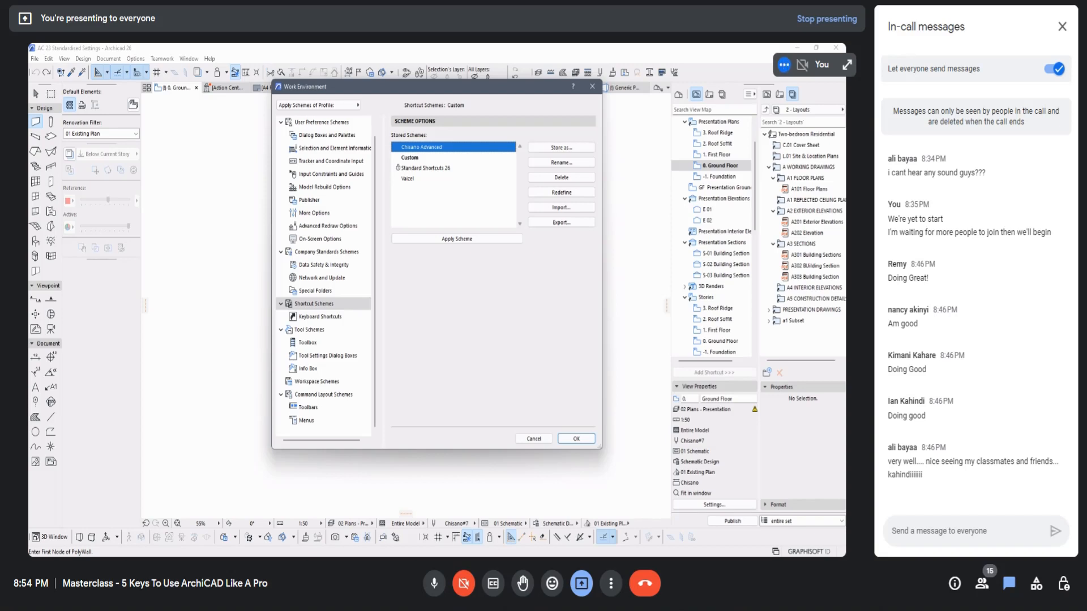
left_click(409, 158)
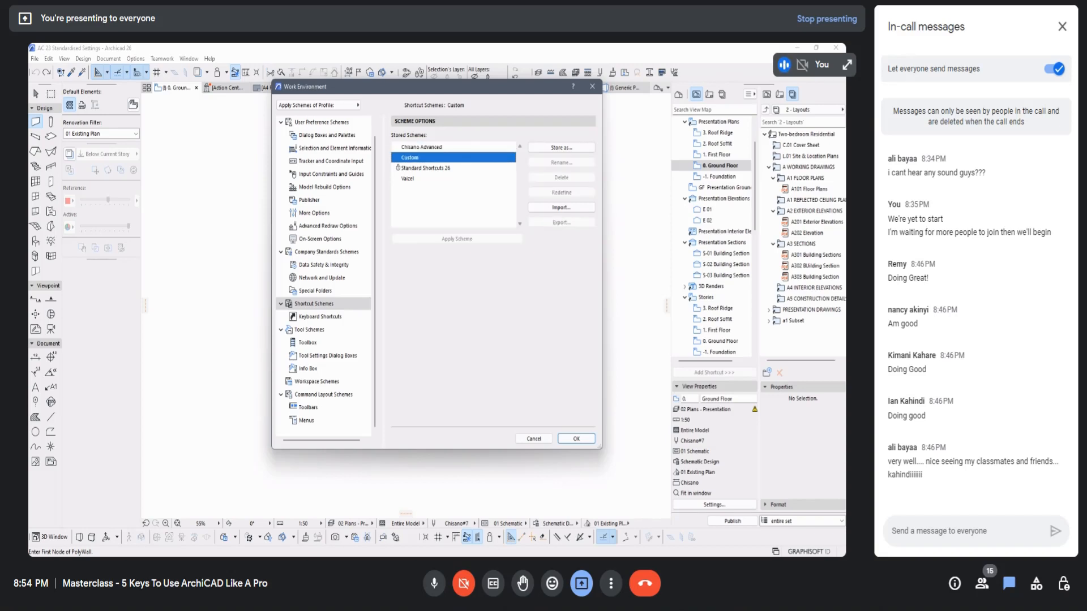
left_click(421, 147)
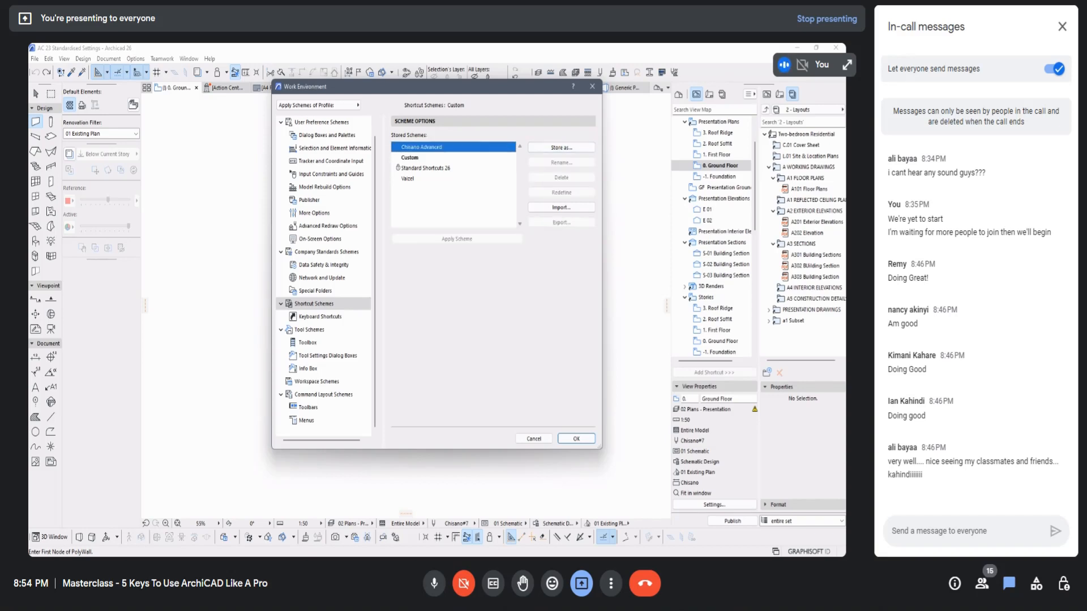
left_click(410, 158)
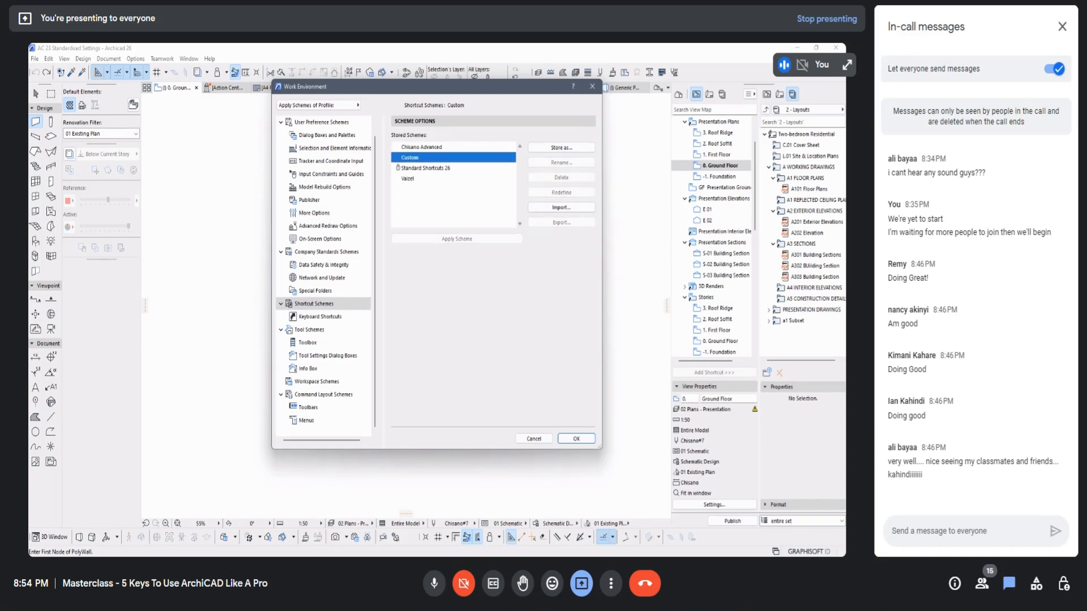
Step: Store the Custom shortcut scheme under the name New
left_click(561, 148)
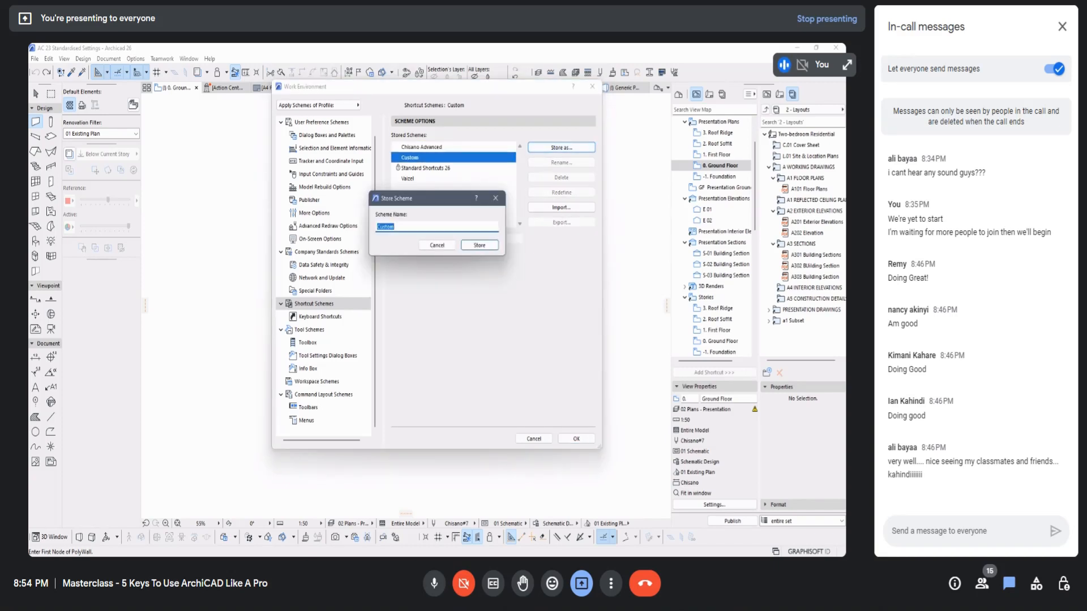
type("V")
key("BackSpace")
key("BackSpace")
type("New")
key("Return")
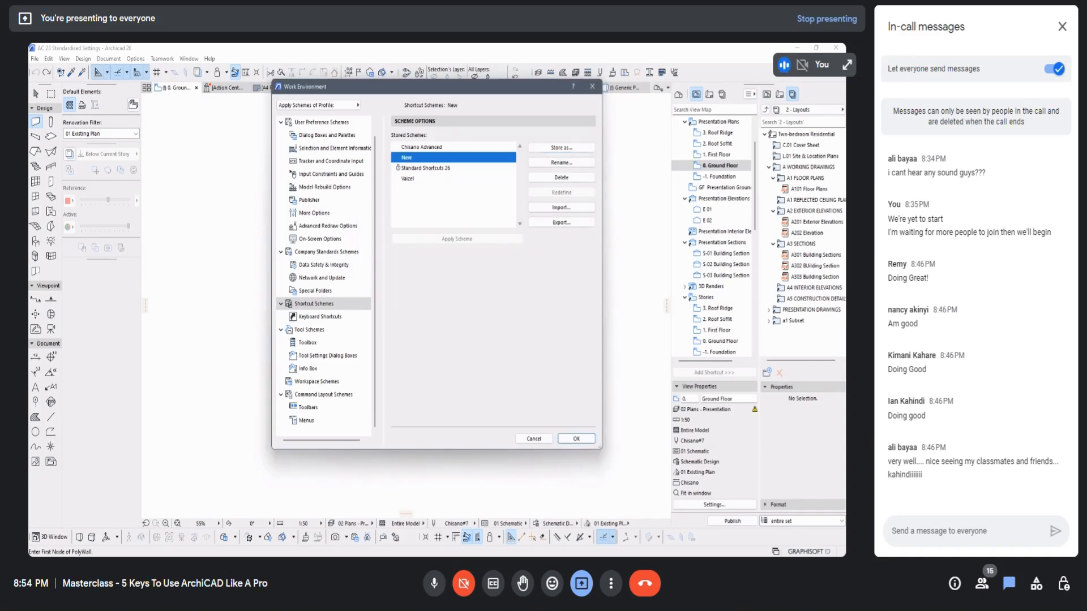
Step: Select New Profile among the Work Environment profiles and check which shortcut scheme it stores
left_click(321, 122)
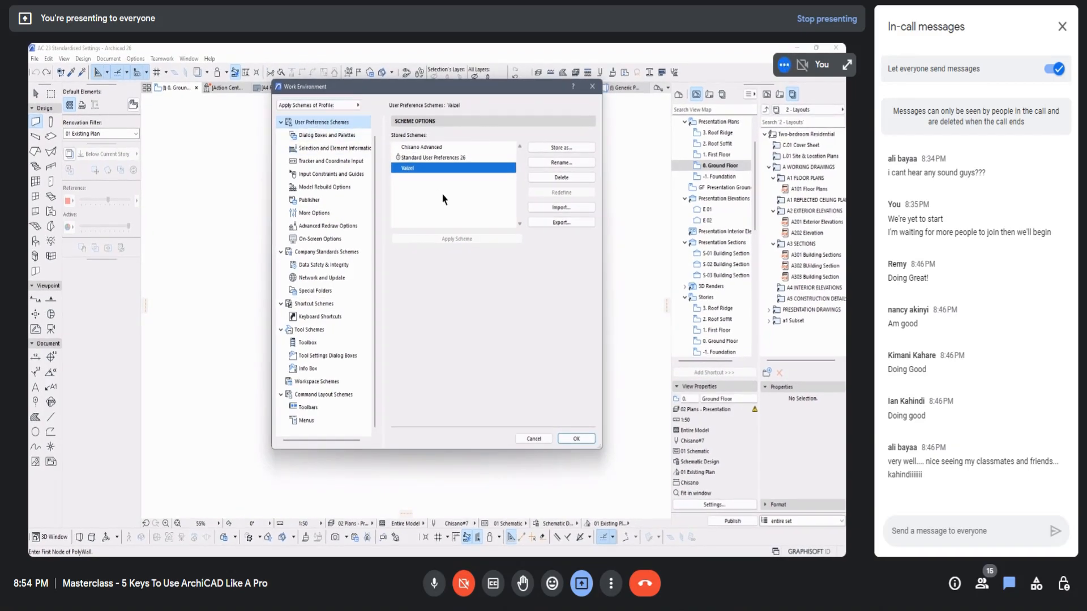
scroll(306, 155, "up", 1)
left_click(329, 125)
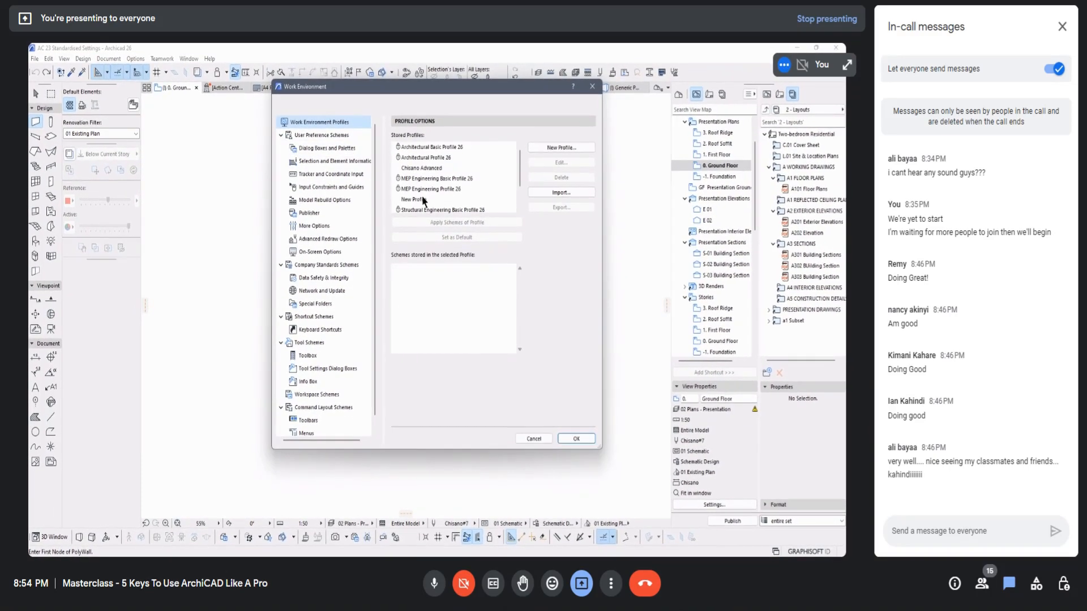
left_click(421, 198)
scroll(467, 168, "down", 1)
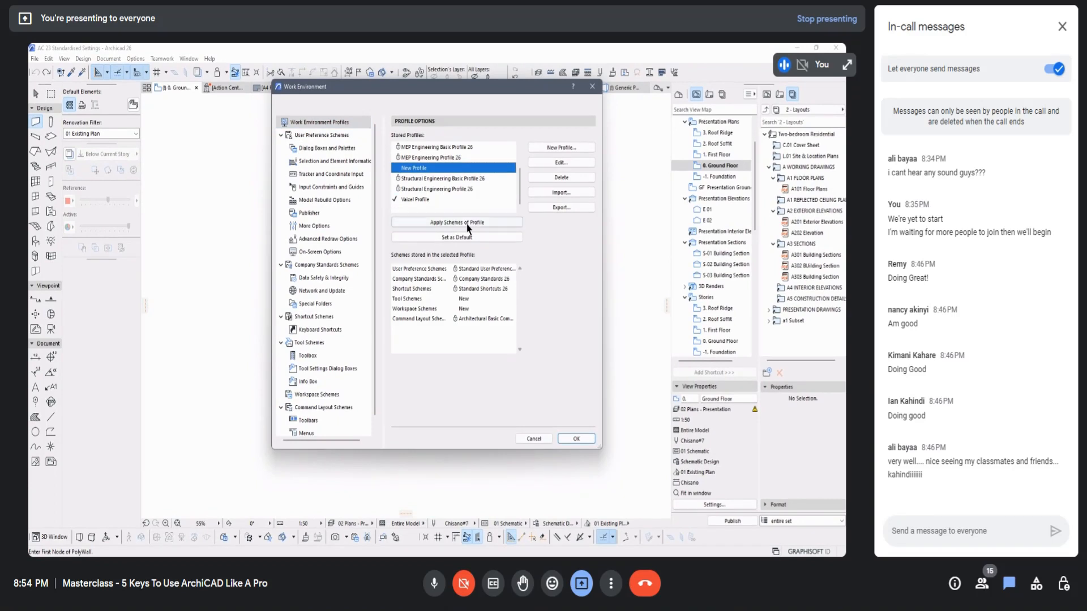
left_click(447, 288)
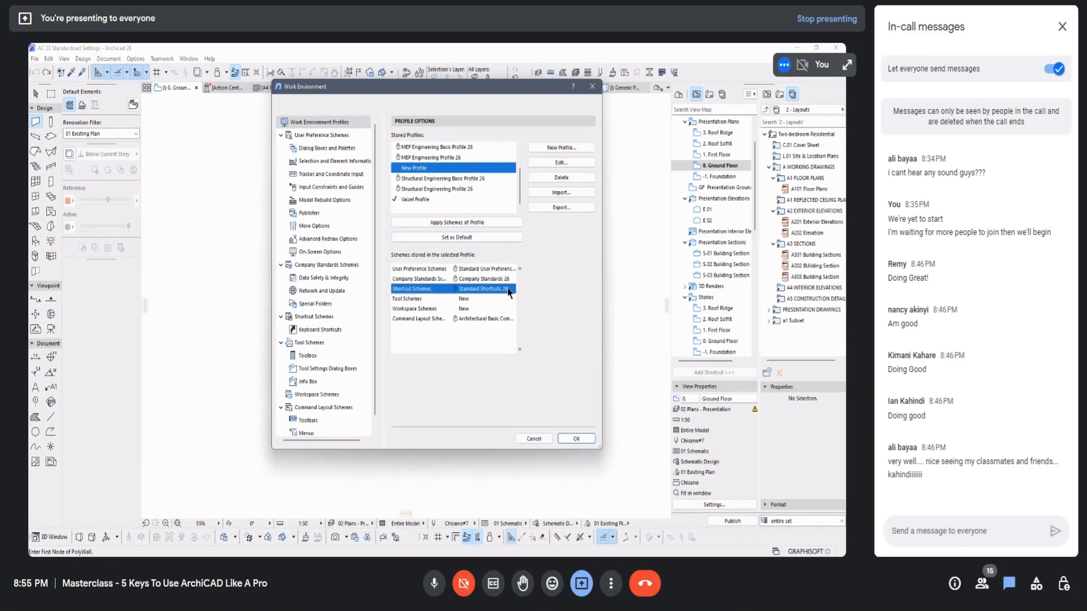
Step: Edit New Profile to use the New shortcut scheme, save the profile and close the Work Environment settings
left_click(561, 162)
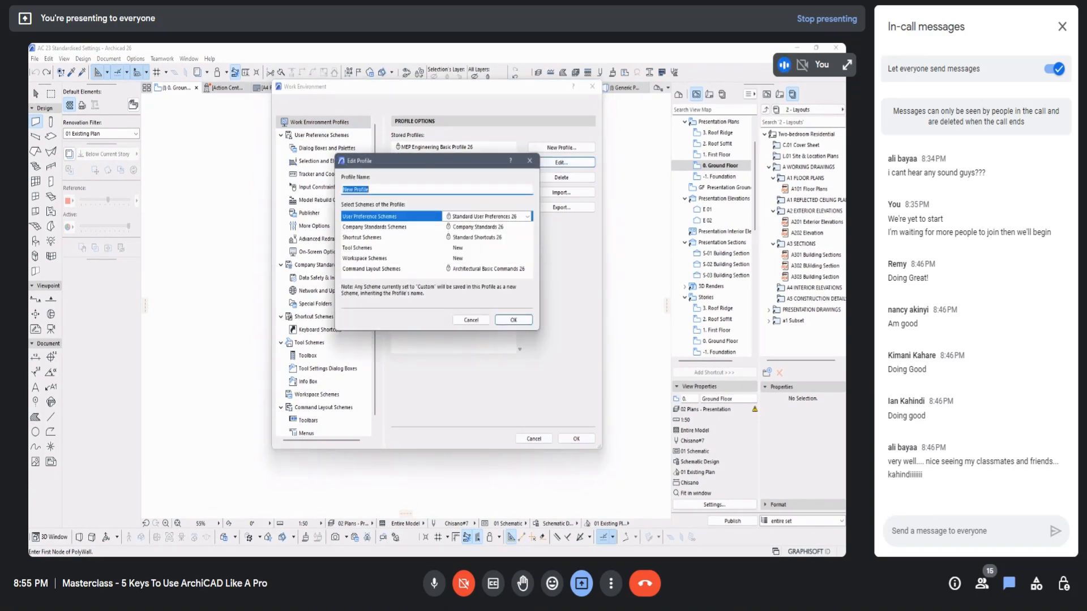
left_click(525, 238)
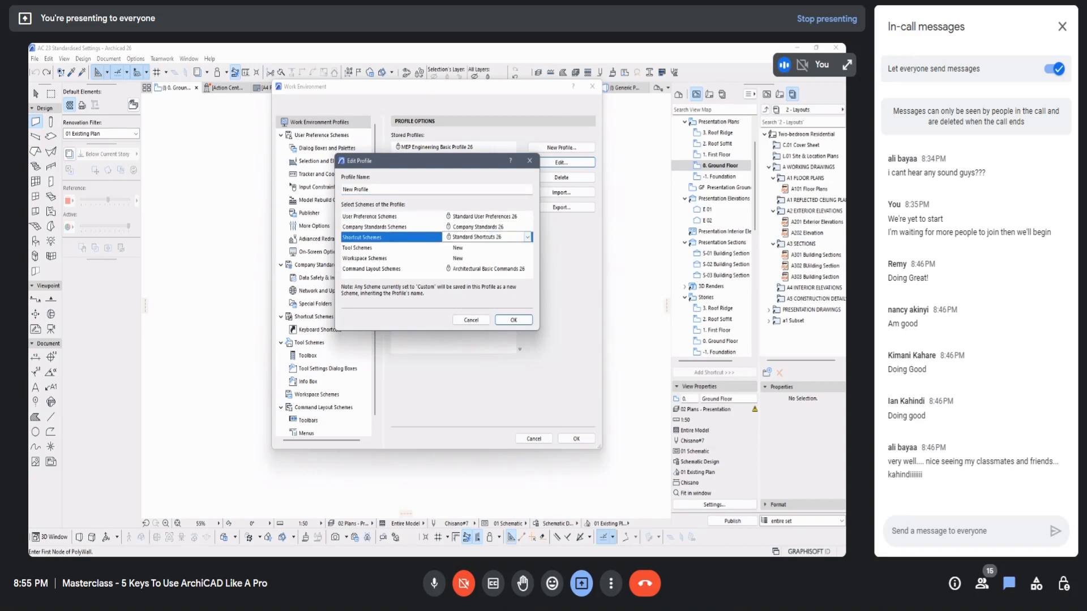
left_click(526, 240)
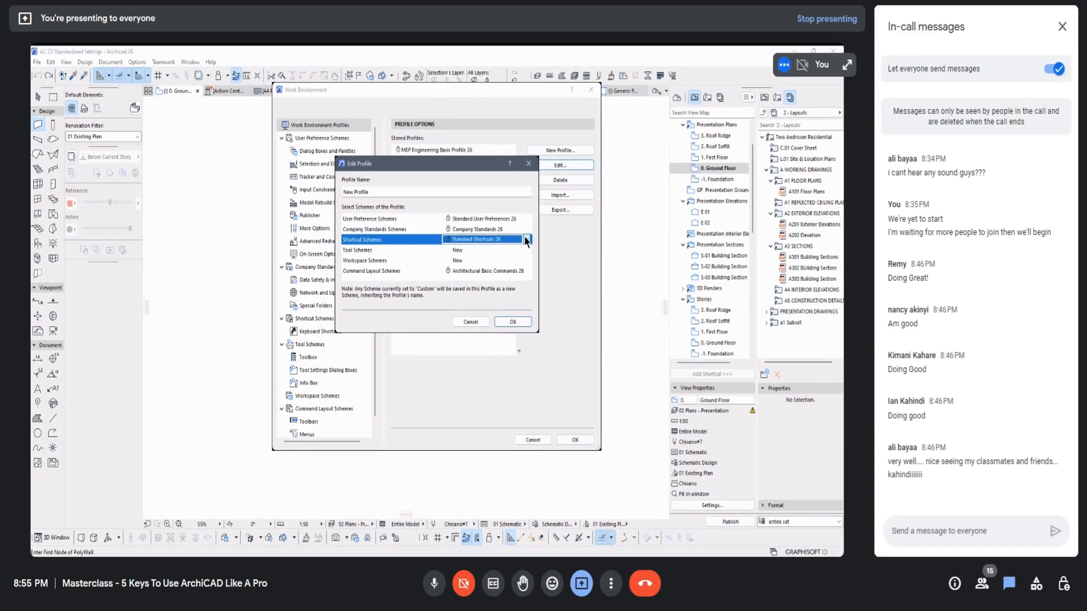
left_click(474, 290)
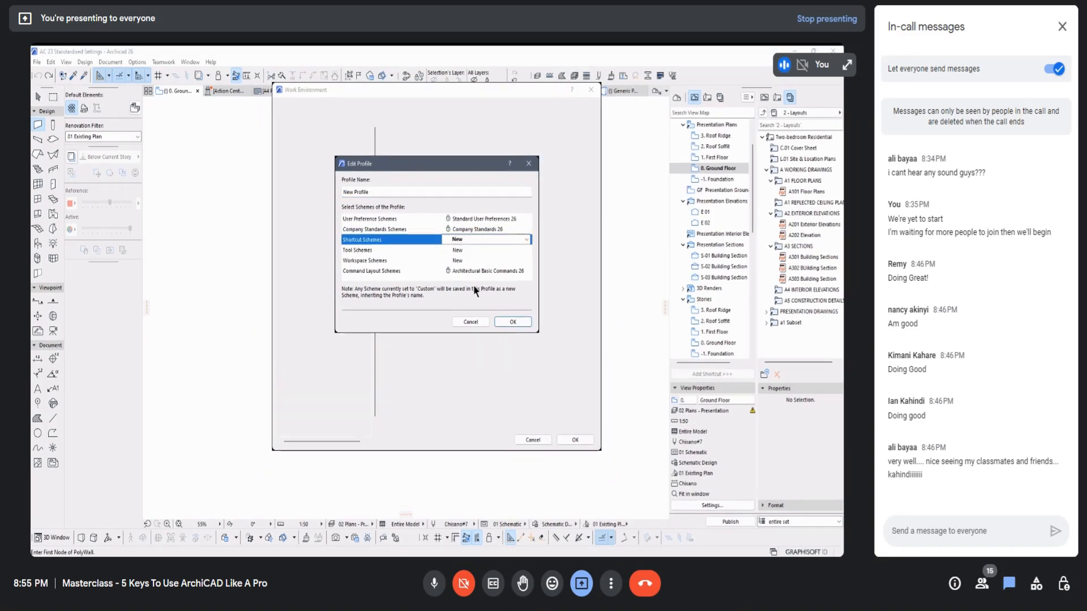
left_click(513, 322)
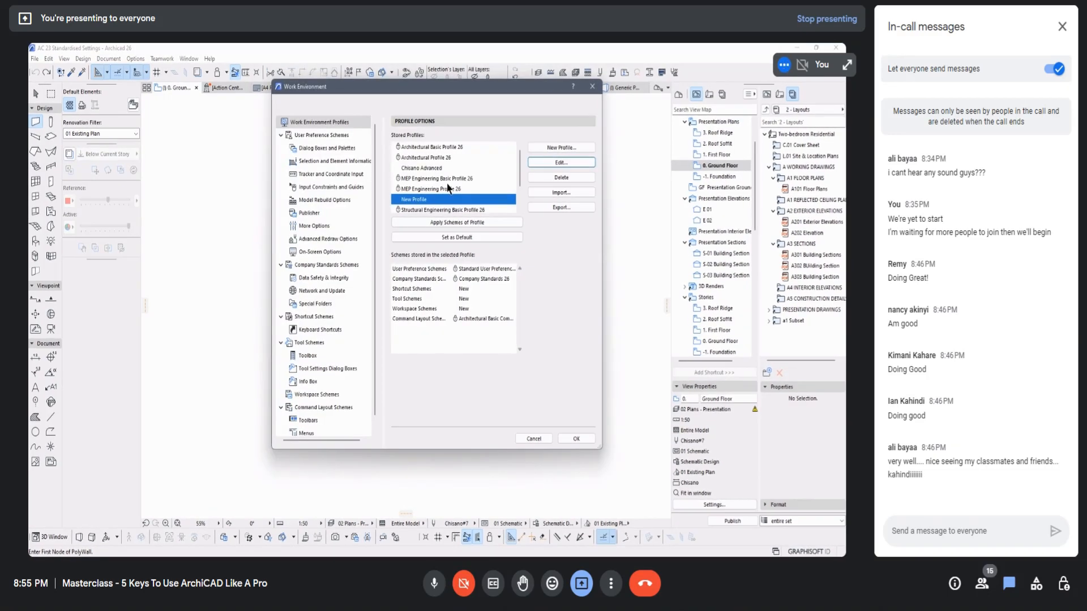
left_click(592, 88)
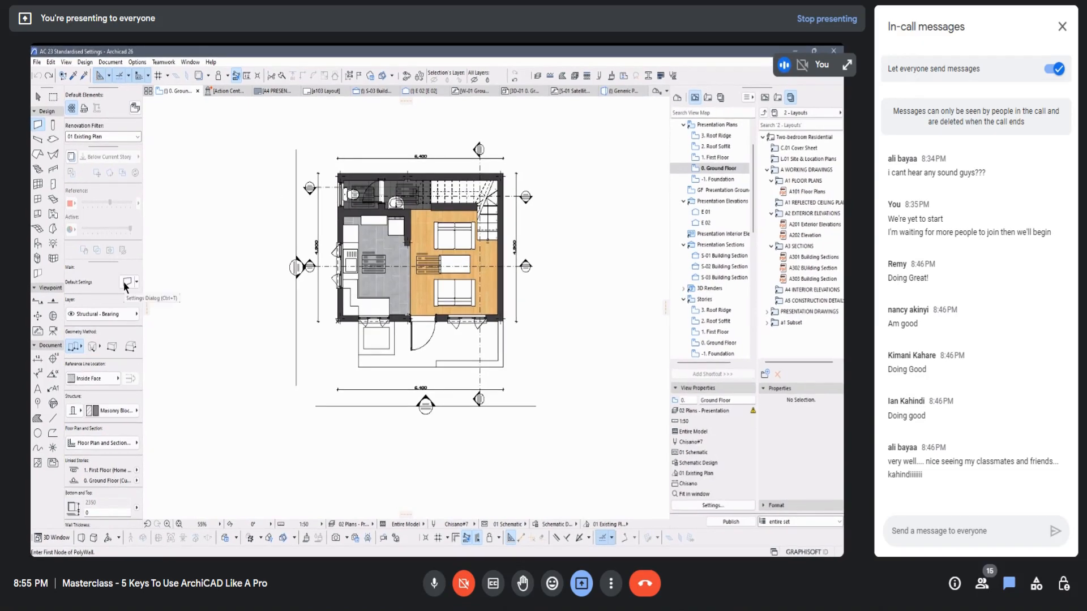
Step: Review the favorites available for the Wall tool from its default settings, and close the list without applying one
scroll(412, 335, "up", 2)
scroll(412, 335, "up", 4)
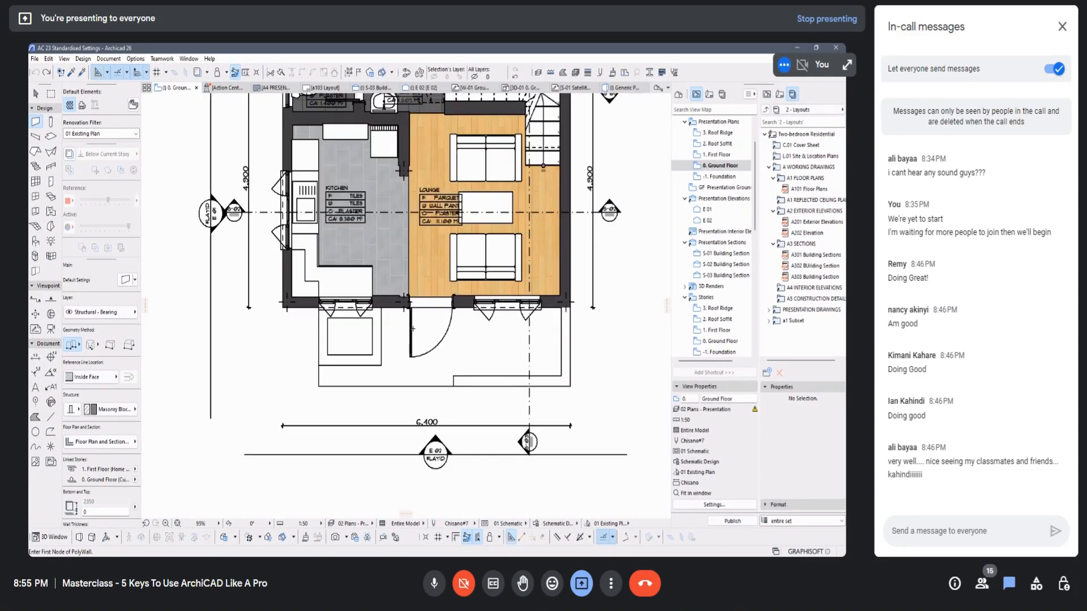
scroll(413, 372, "down", 1)
scroll(413, 372, "down", 4)
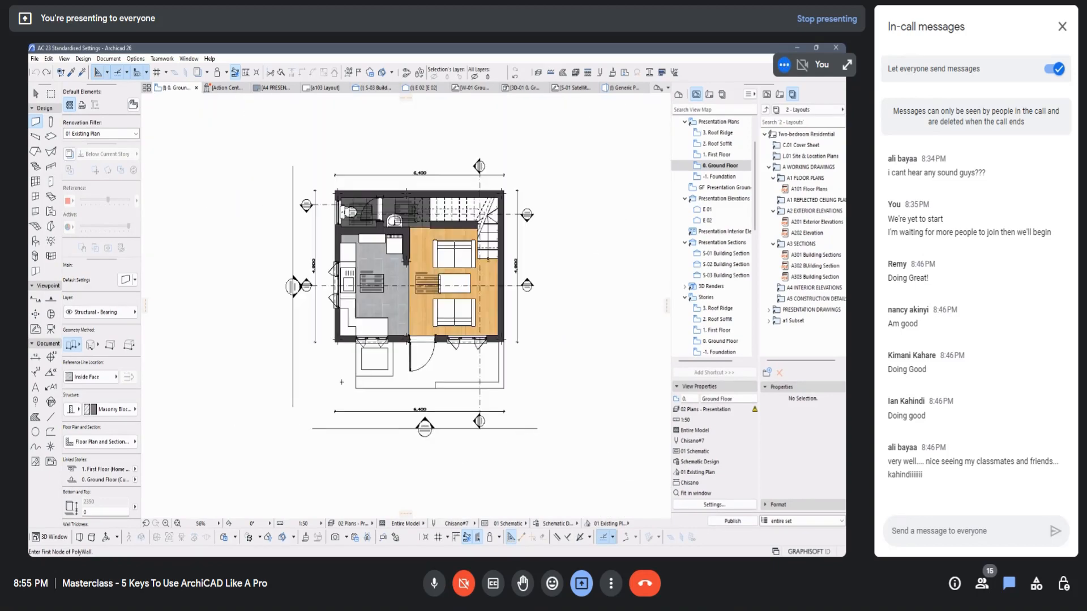
left_click(135, 281)
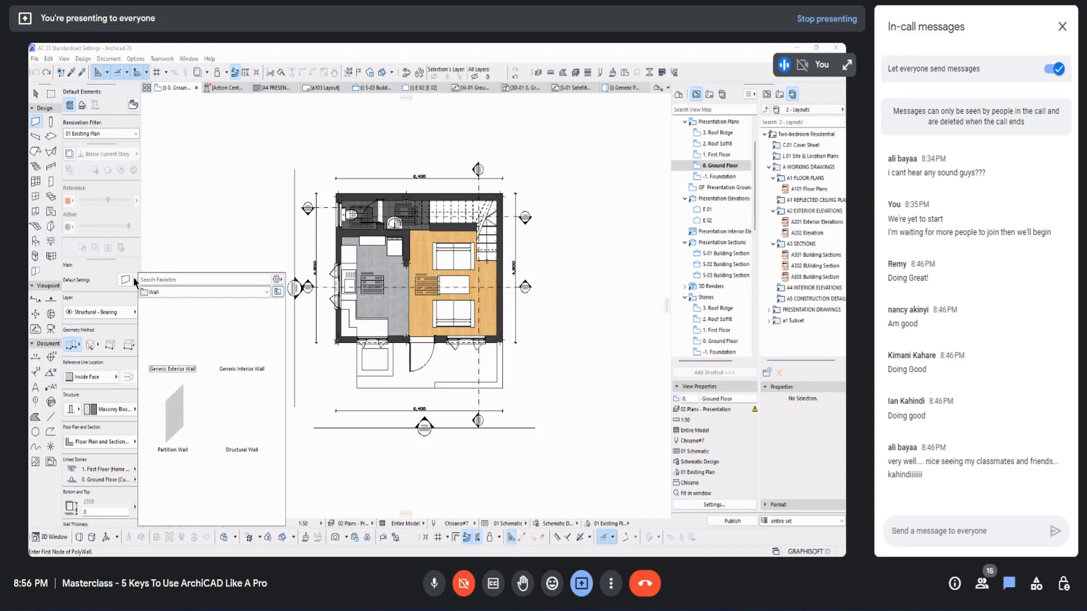
left_click(190, 245)
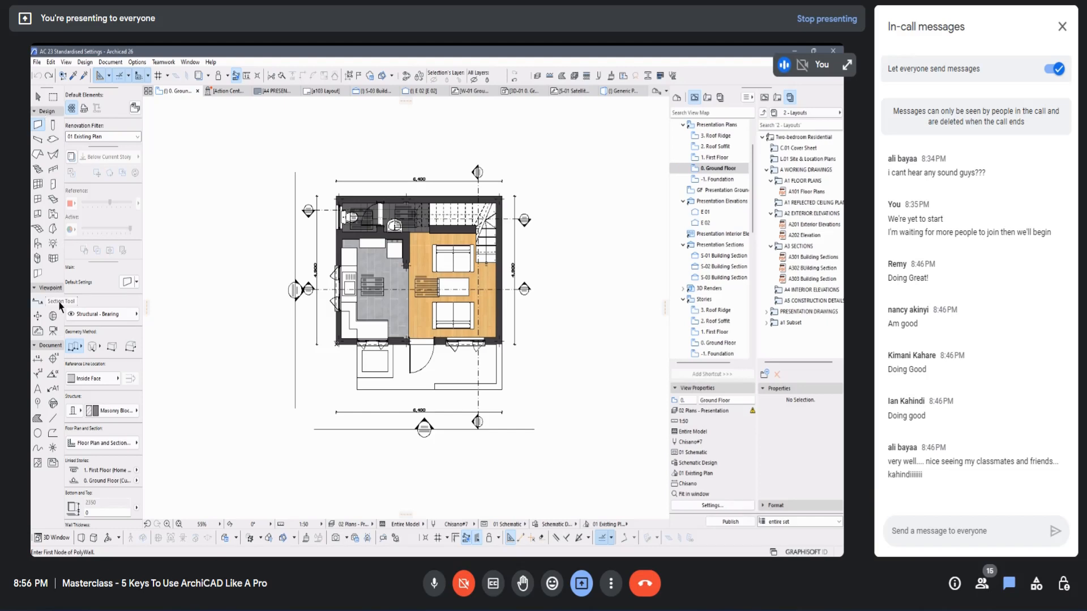
left_click(138, 285)
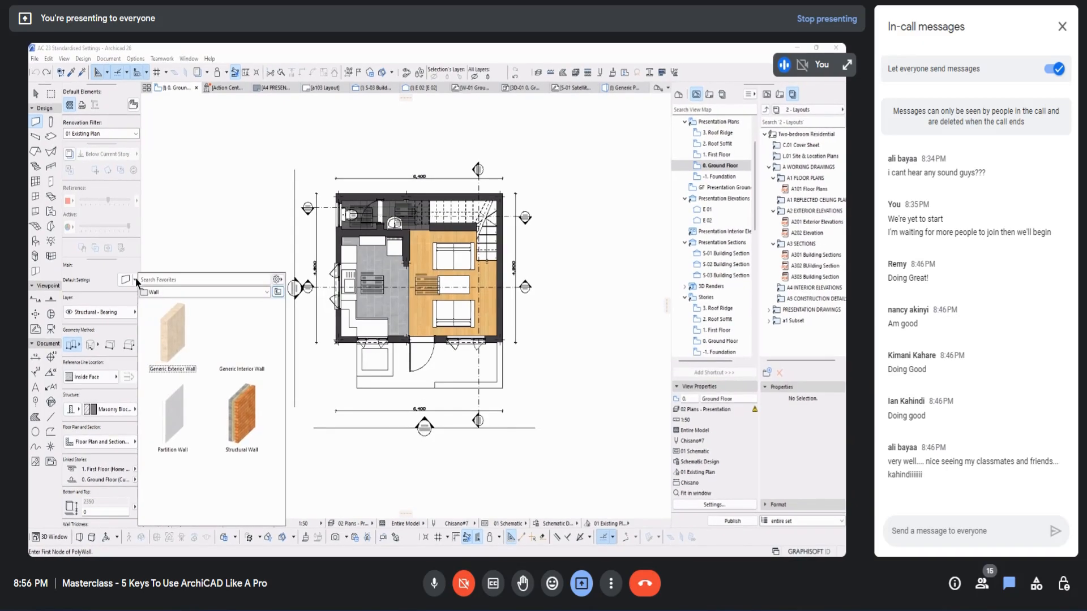
left_click(136, 283)
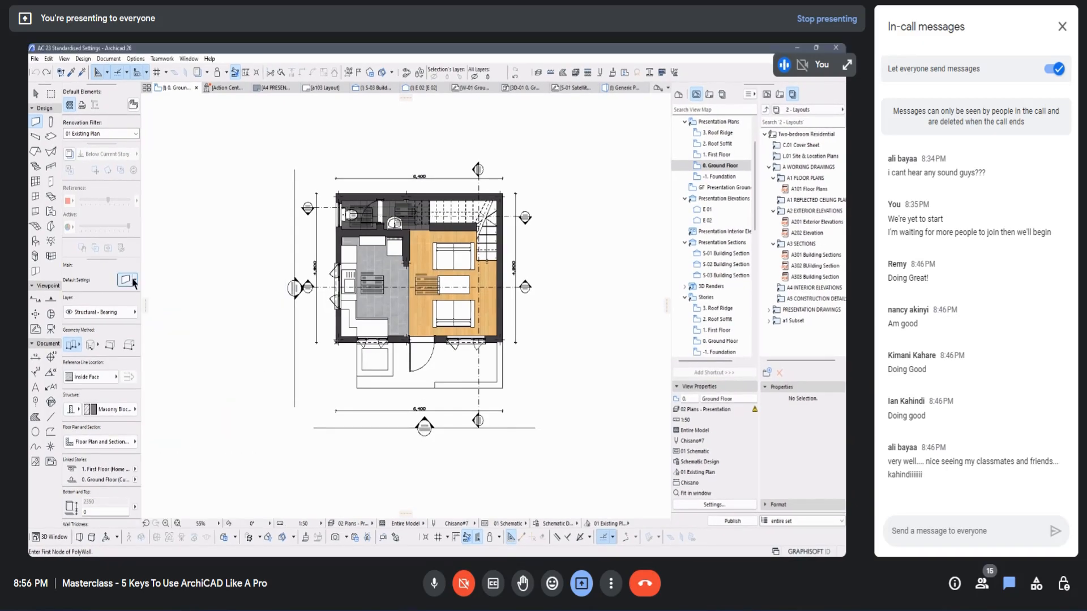
left_click(135, 280)
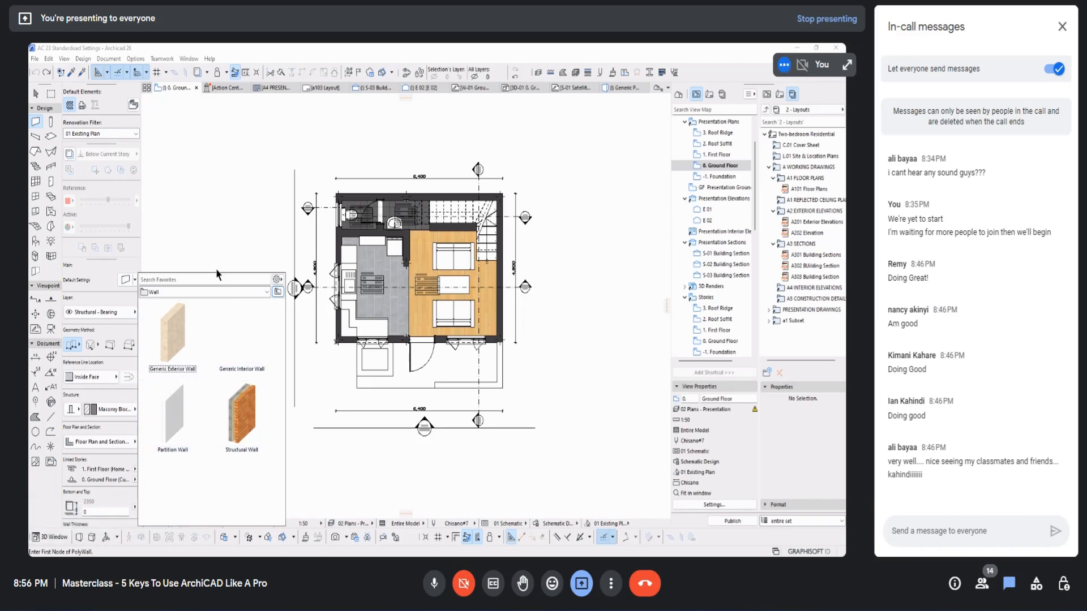
left_click(221, 226)
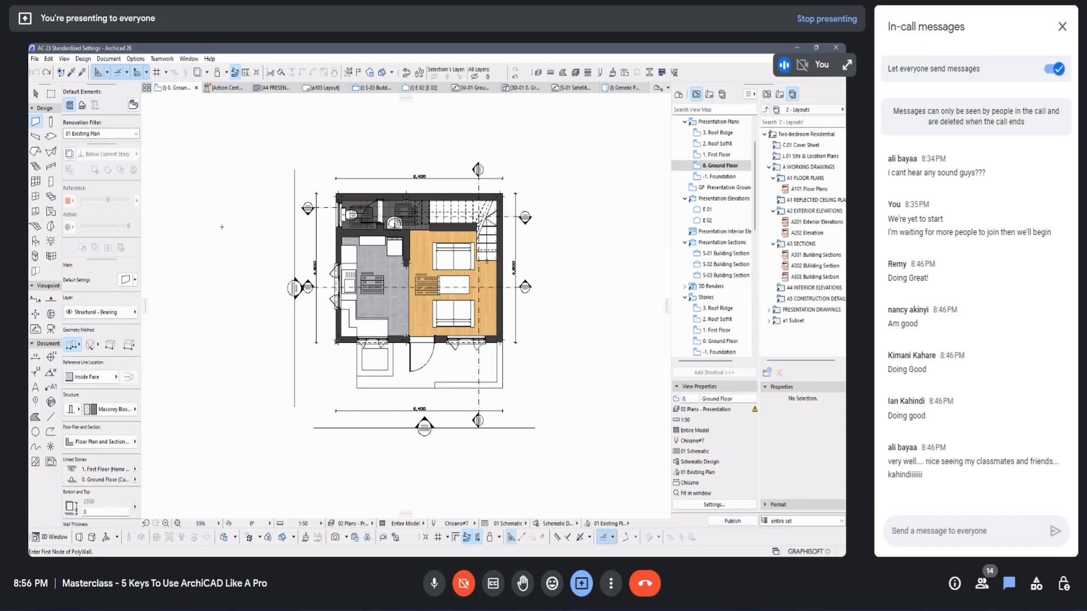
Step: Open the wall default settings, set the wall thickness to 200, and browse the building materials while keeping Masonry Block - Structural
left_click(126, 280)
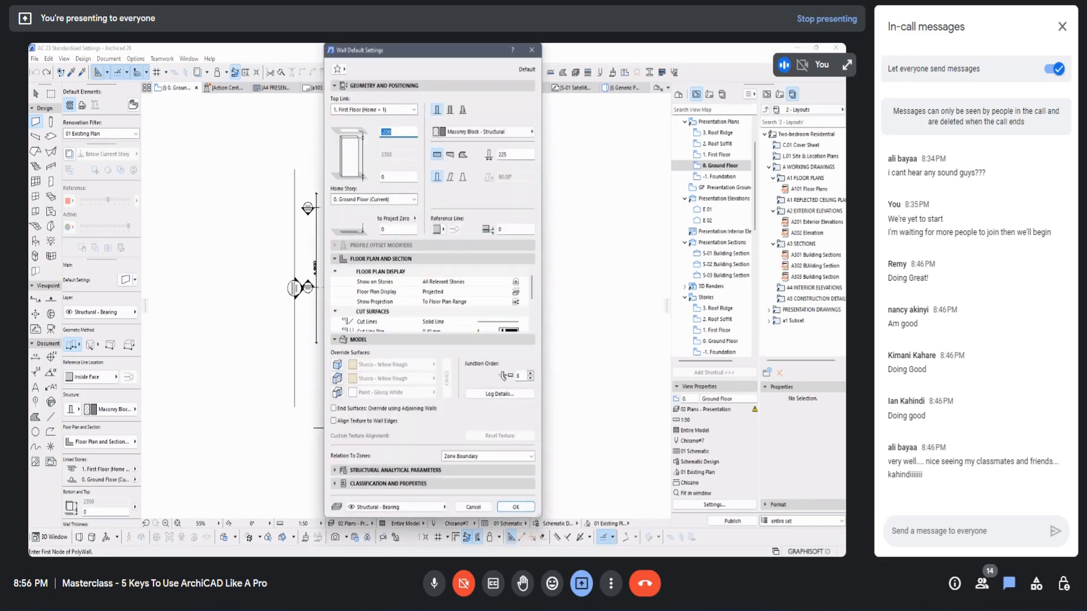
left_click(496, 161)
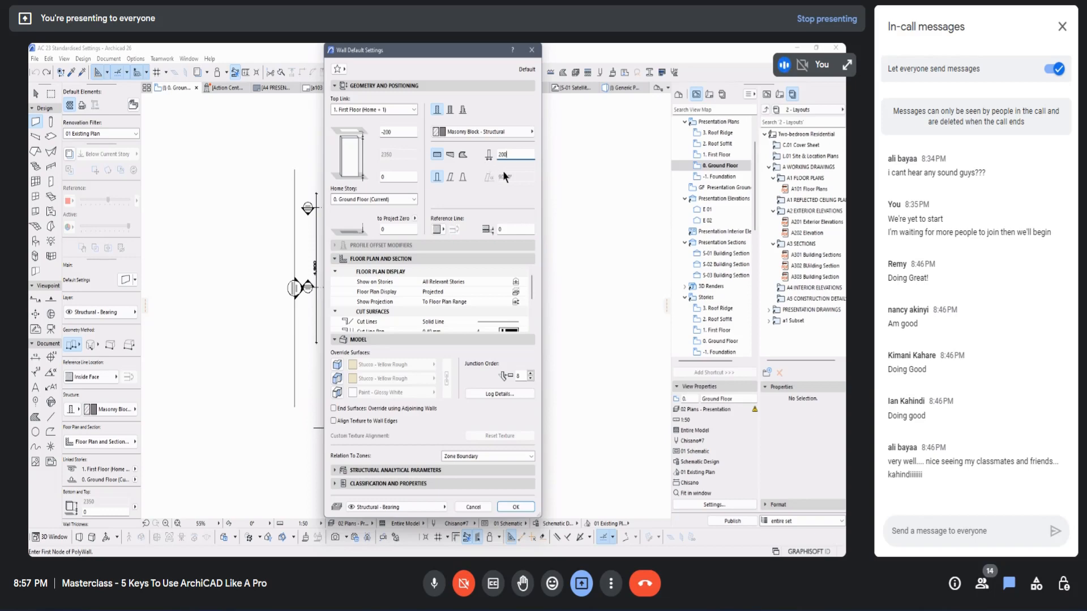
left_click(527, 136)
left_click(527, 136)
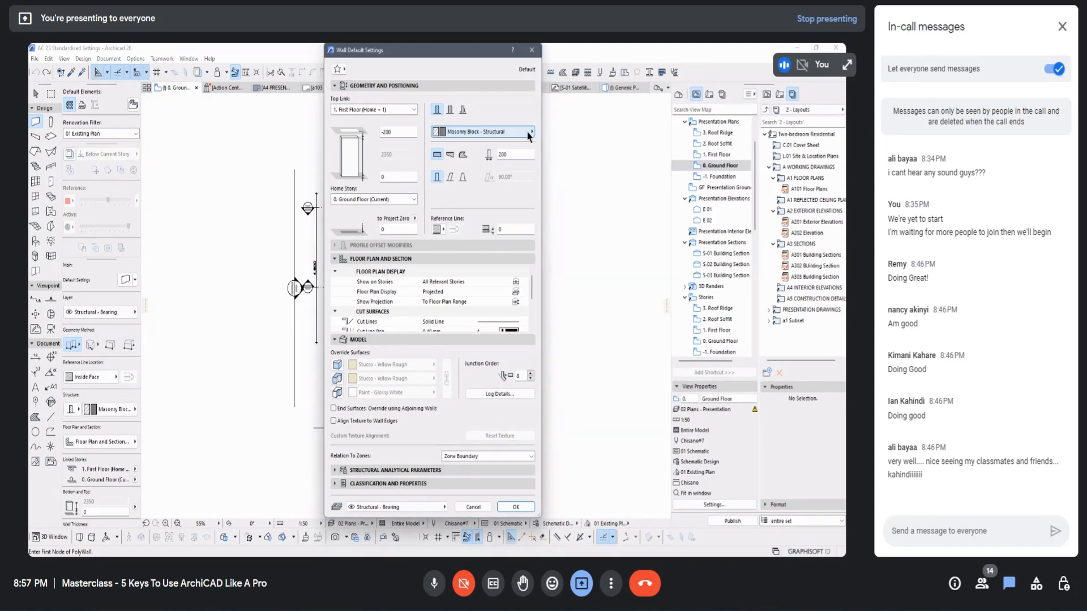
left_click(528, 135)
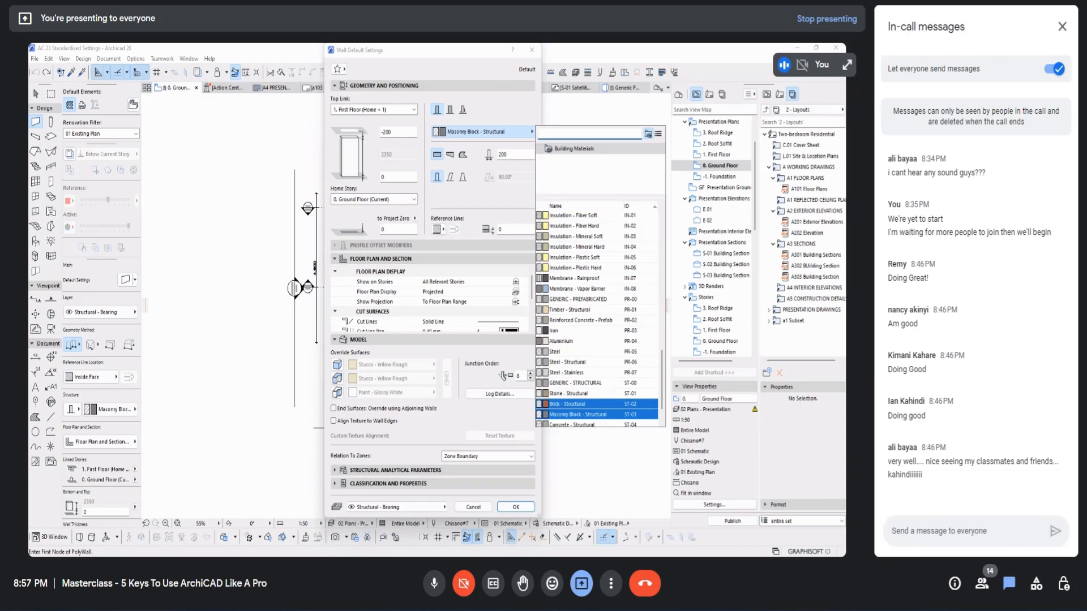
left_click(480, 128)
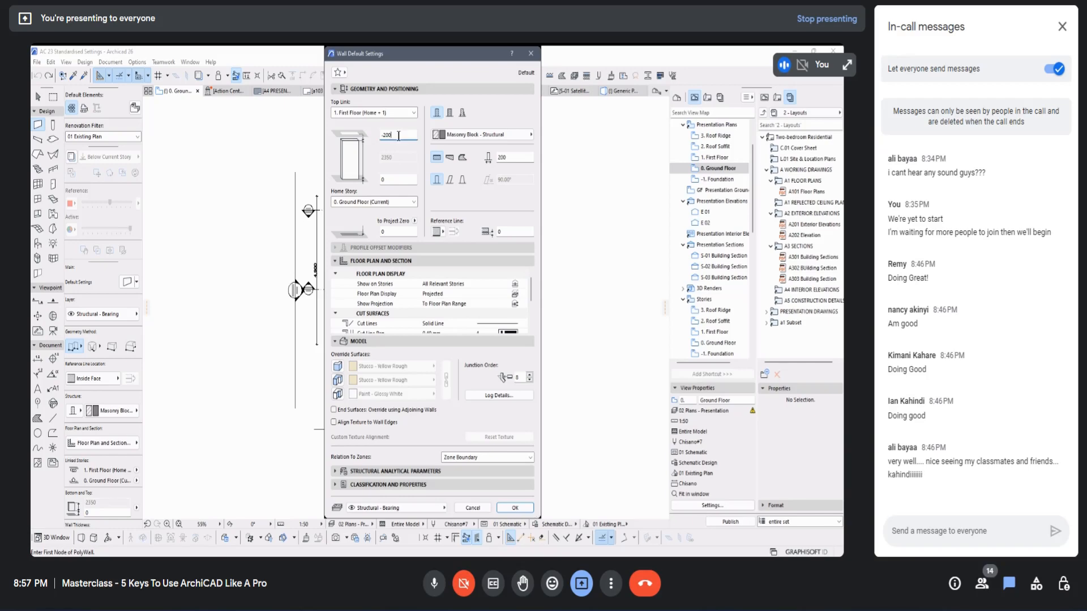
Step: Set the wall's top offset from the First Floor link to -600
left_click_drag(398, 136, 386, 135)
key("BackSpace")
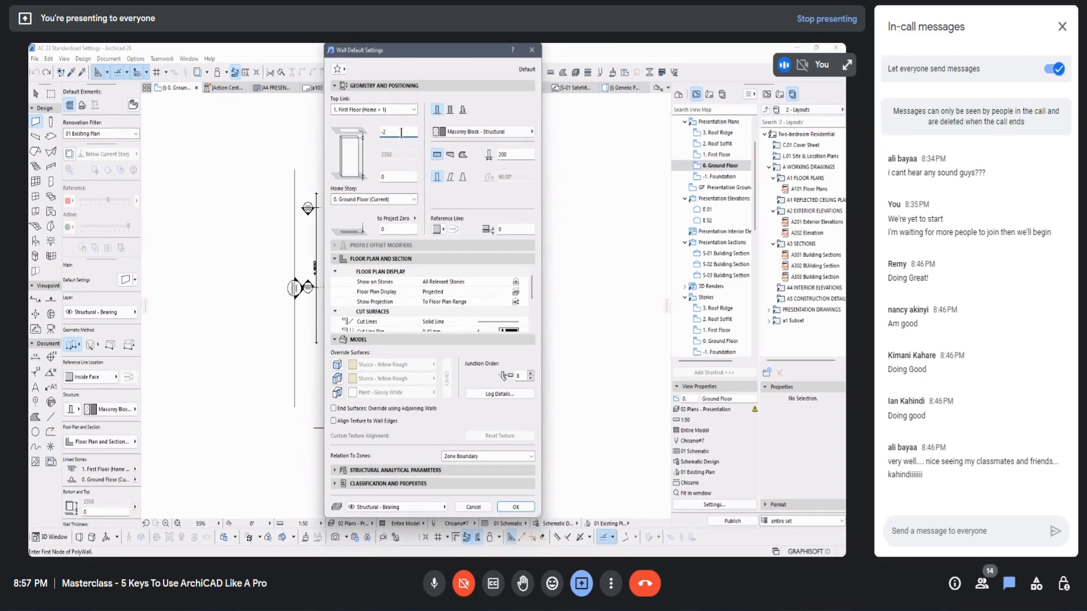
type("600")
Step: Save the current wall settings as a new favorite named Masonry Block Wall 200 in the Wall folder
left_click(340, 70)
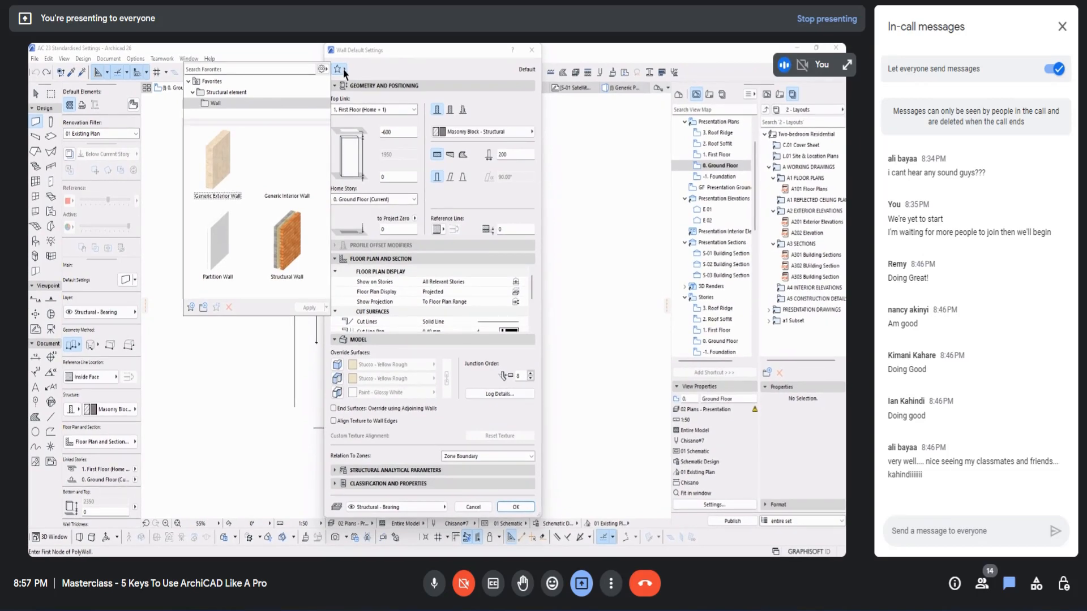
left_click(340, 70)
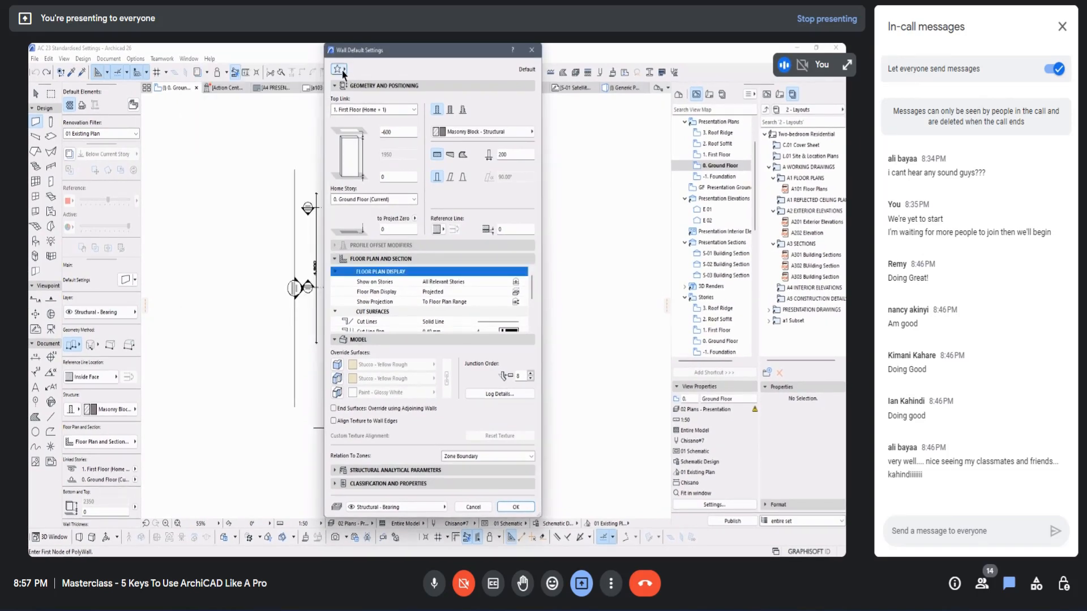
left_click(341, 70)
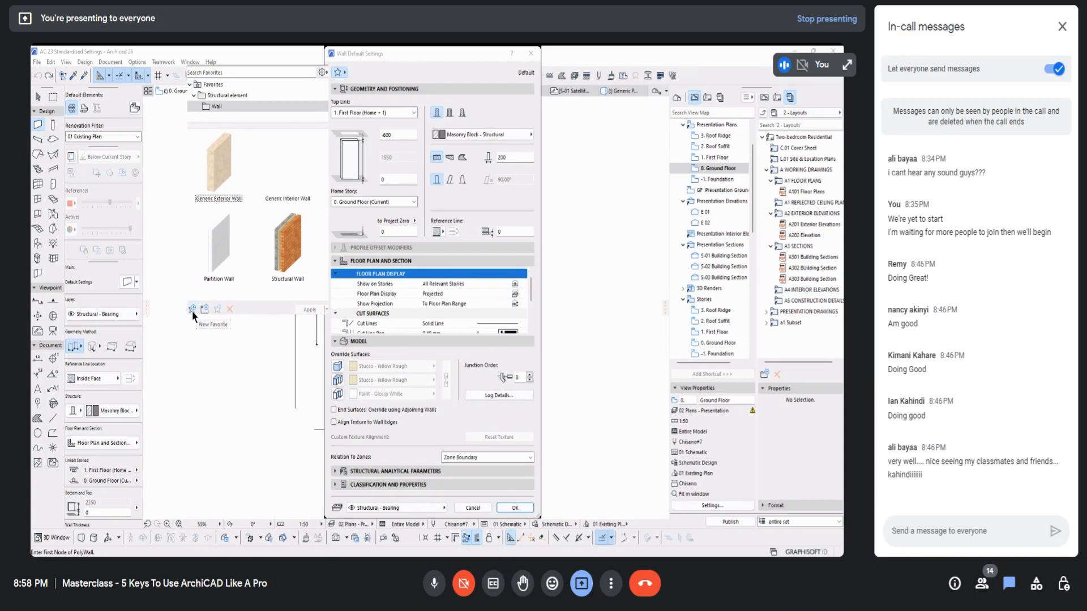
left_click(192, 310)
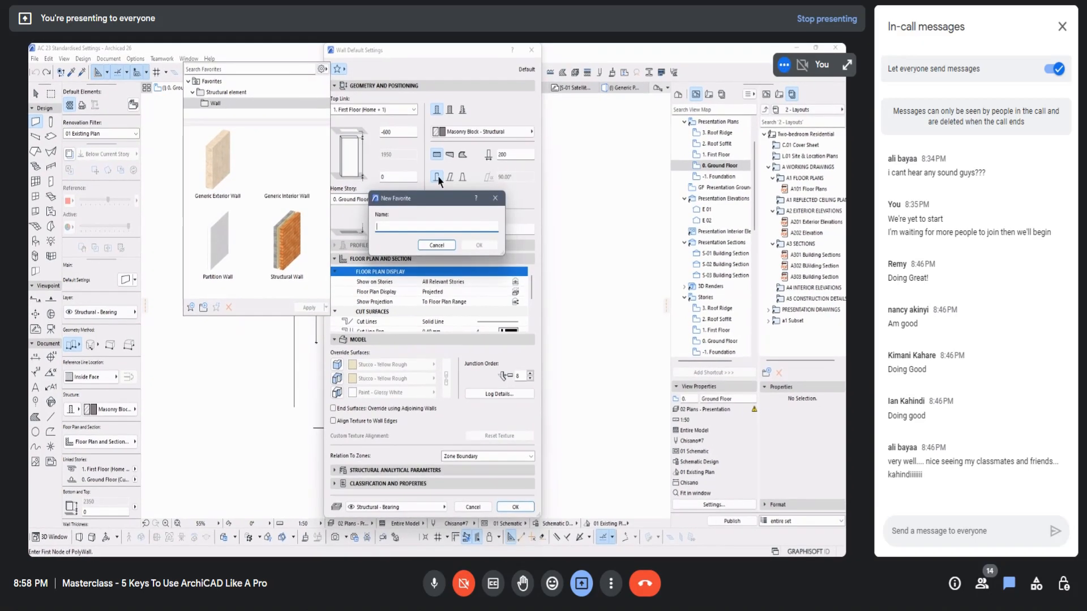
type("Maso")
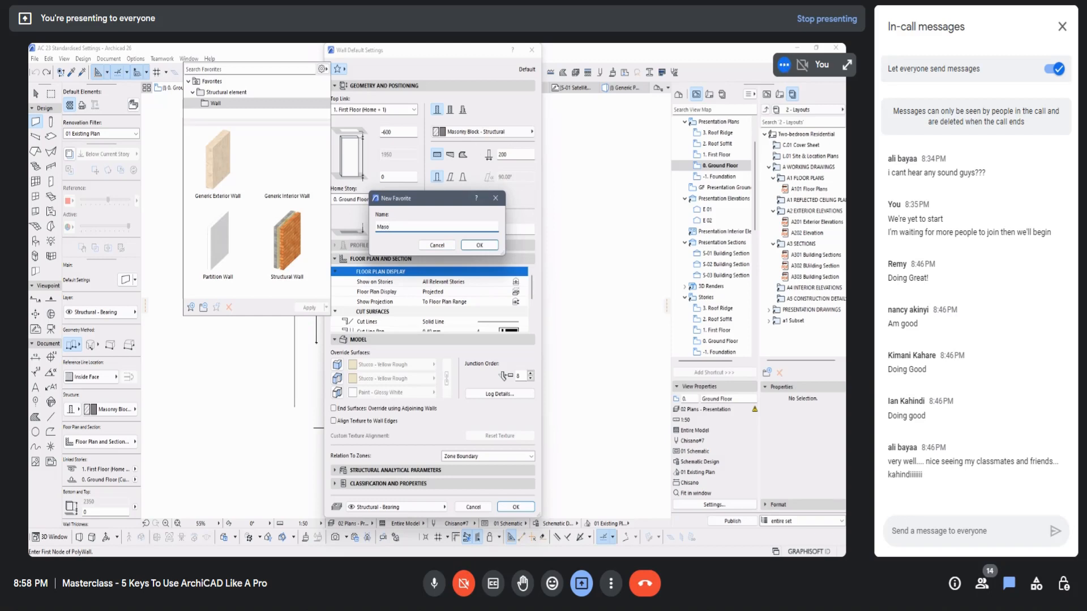
type("nry Block Wa")
type("ll 200")
left_click(479, 245)
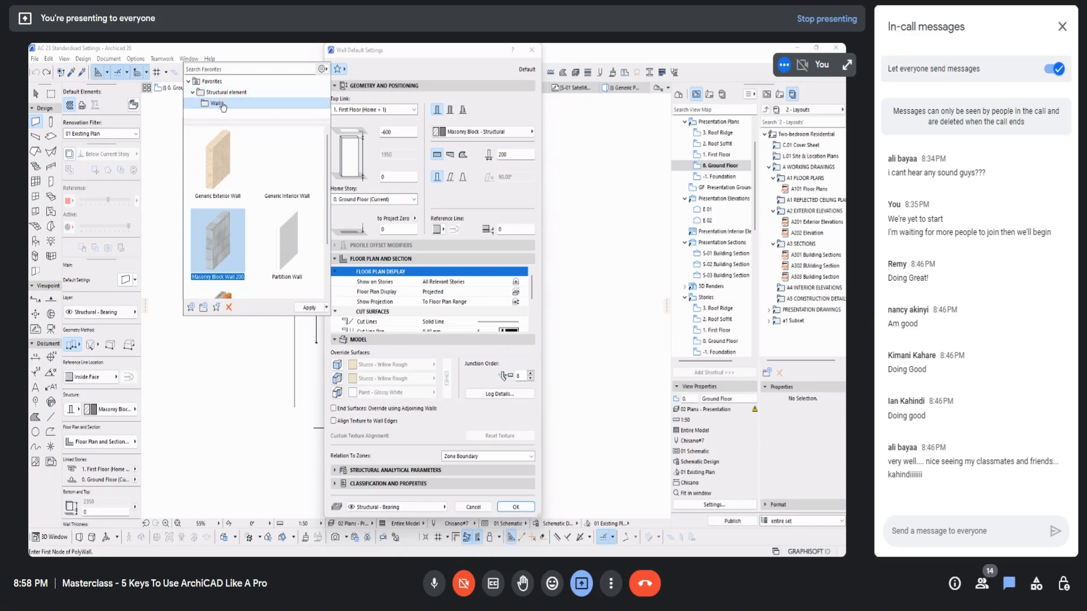
Step: Look over the saved wall favorites, and close the wall default settings without applying them
scroll(268, 210, "down", 2)
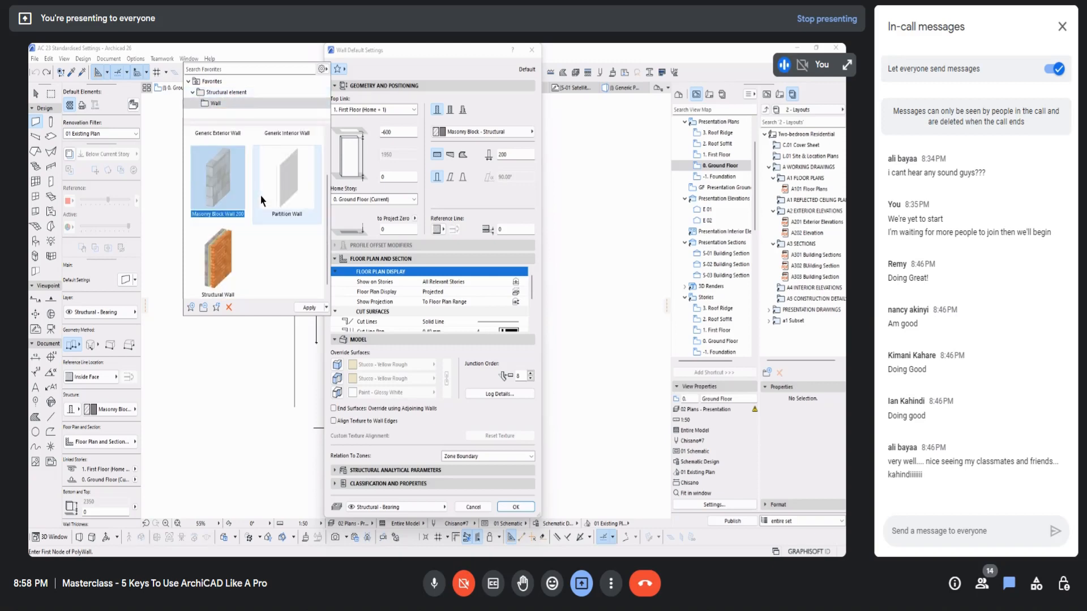
scroll(250, 189, "up", 2)
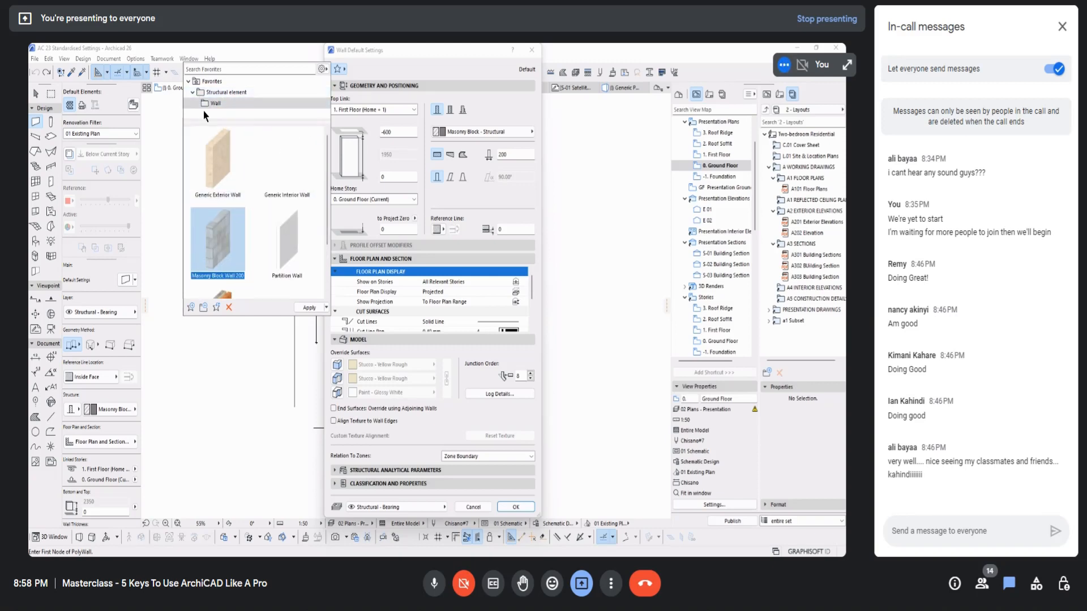
left_click(344, 70)
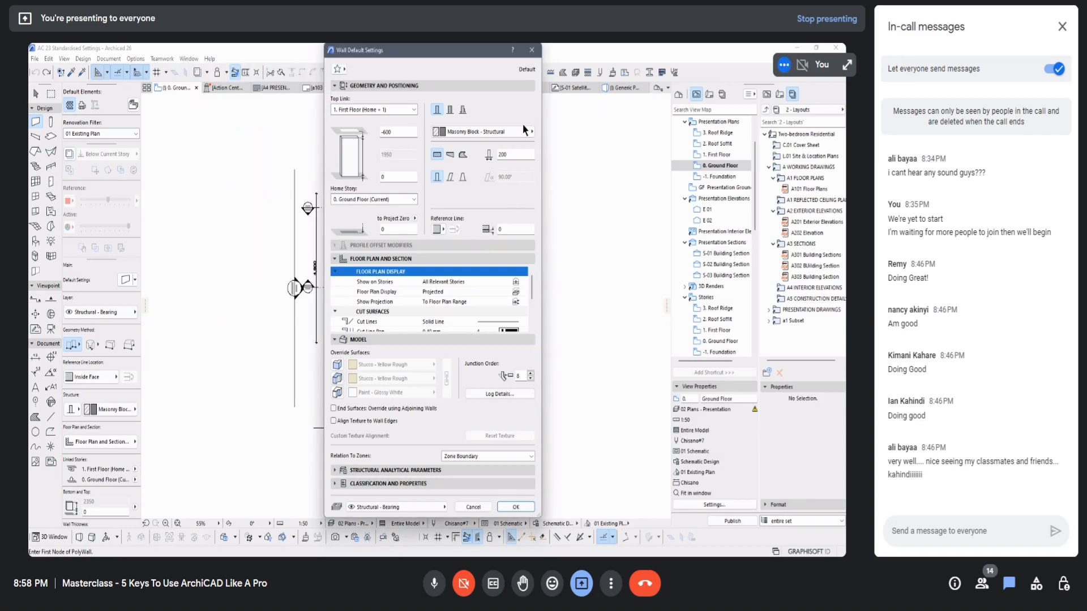
left_click(532, 51)
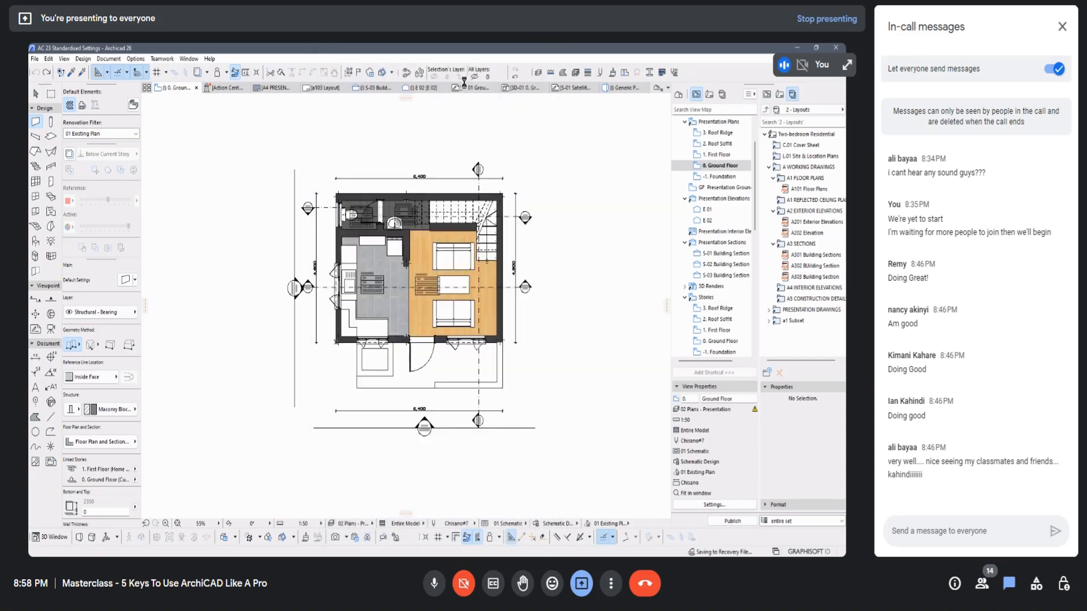
Step: Review the Wall tool's favorites and their display options from the default settings, and close the list without applying one
left_click(135, 280)
left_click(168, 232)
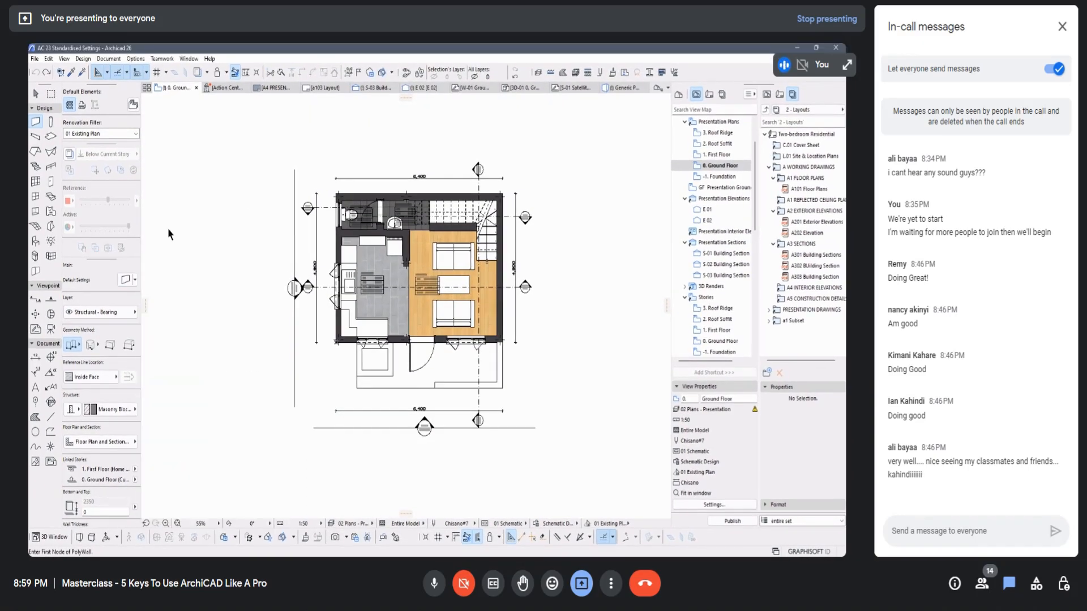
left_click(136, 280)
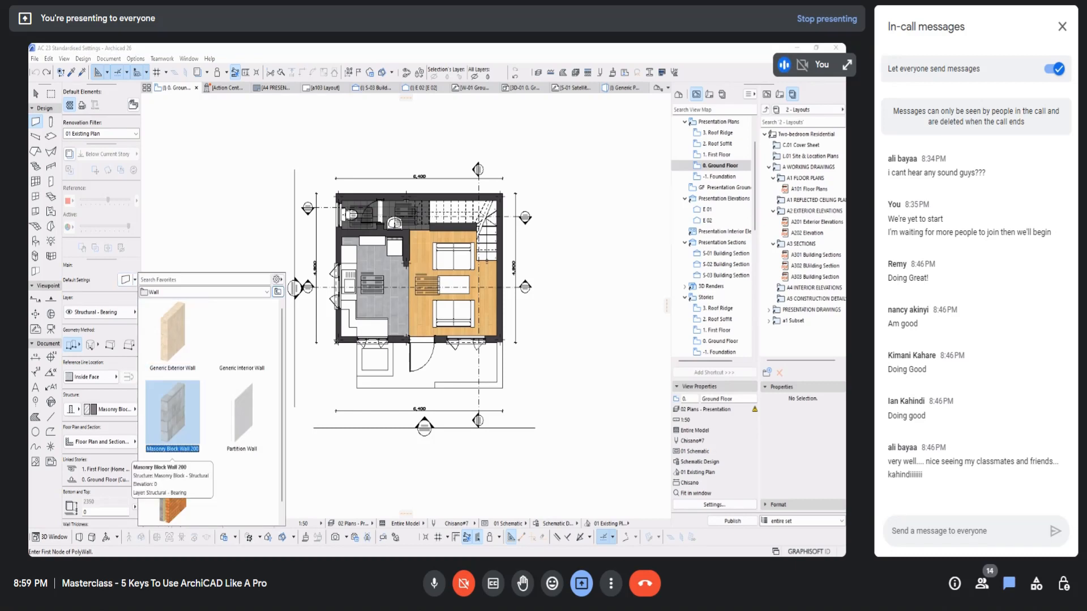
left_click(136, 280)
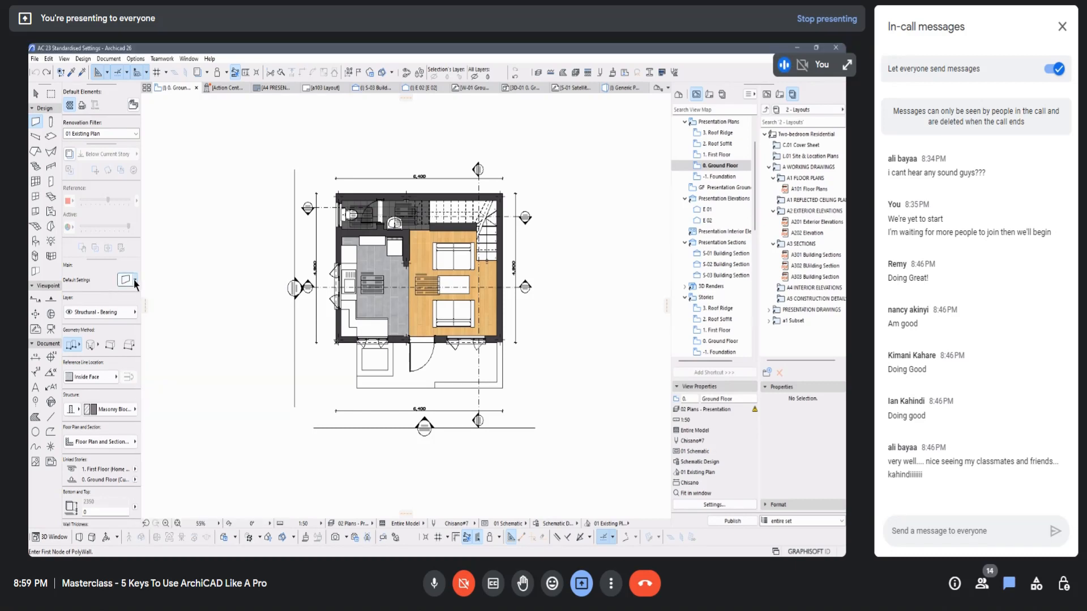
left_click(135, 280)
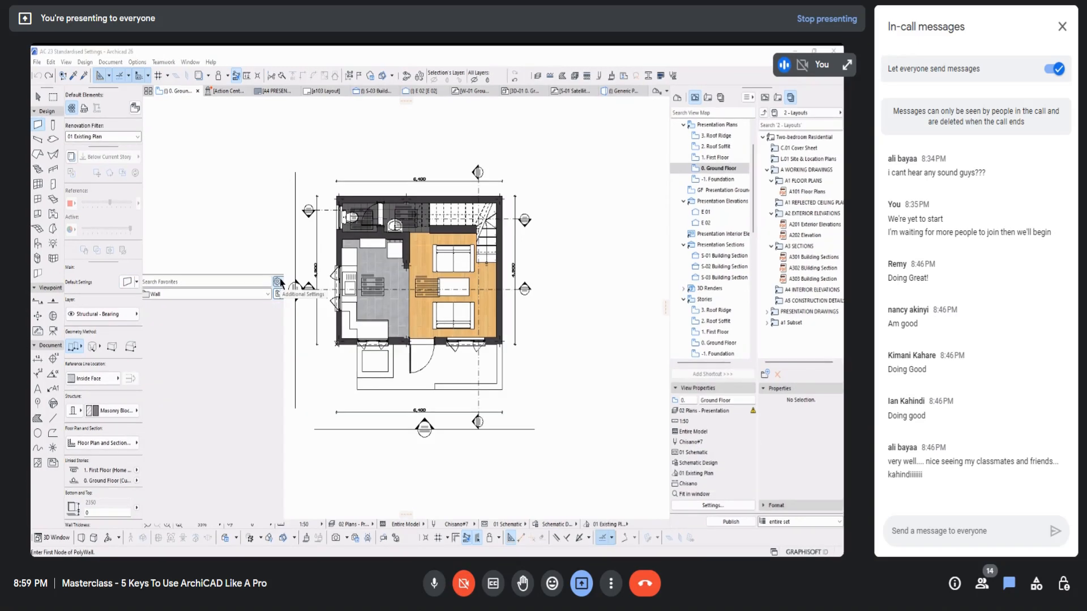
left_click(277, 279)
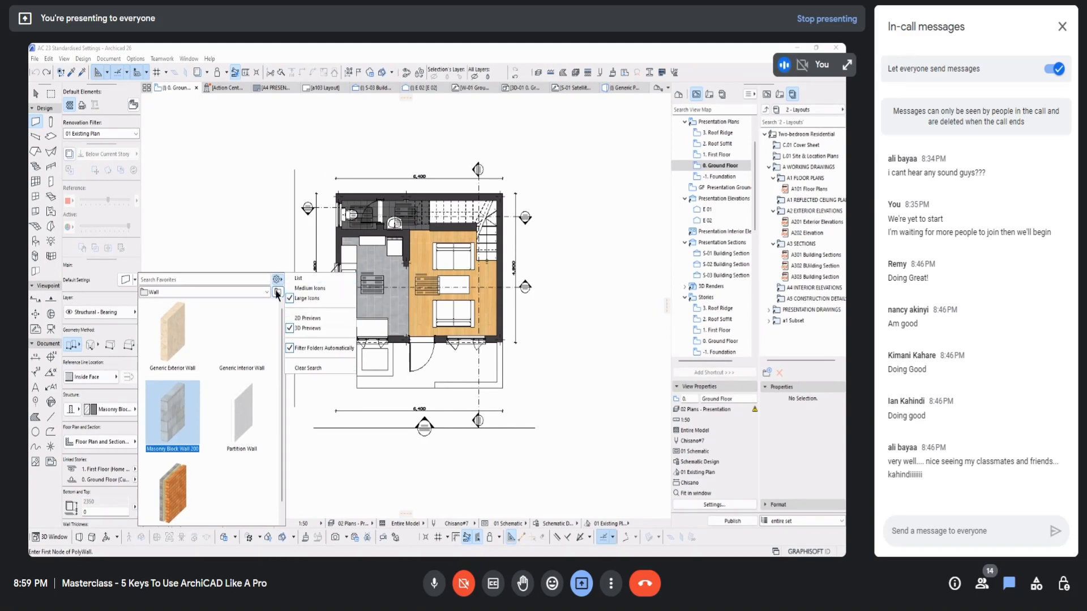
left_click(262, 317)
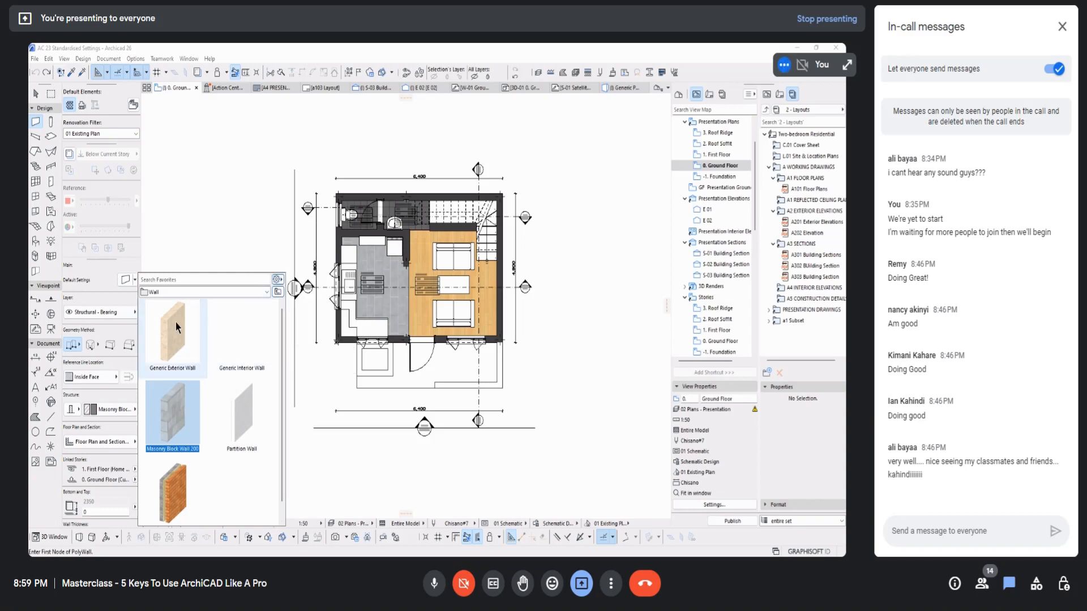
left_click(100, 283)
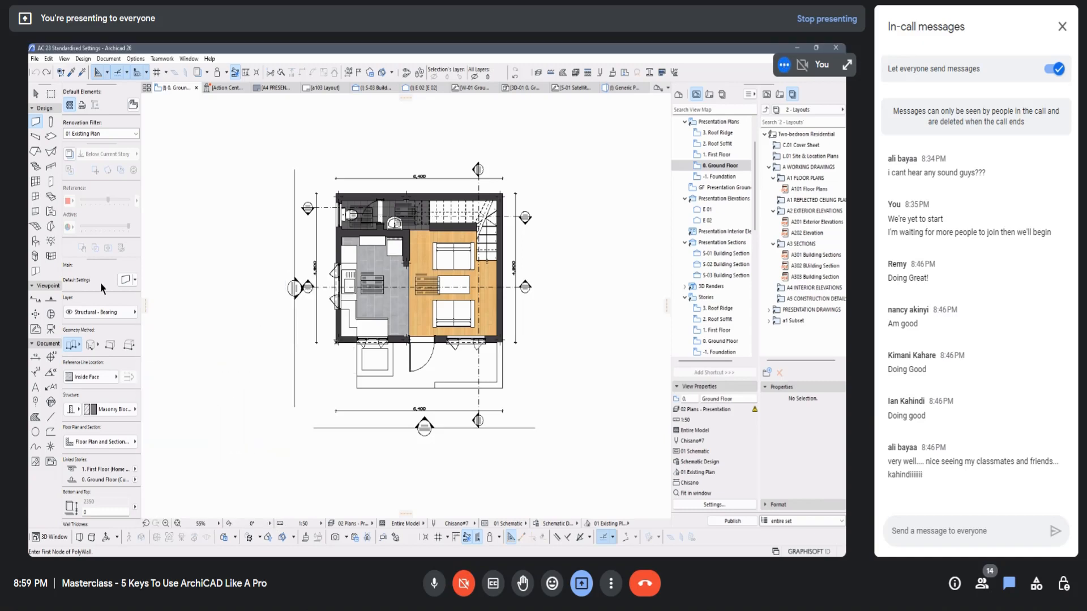
Step: Open the wall default settings and create a favorites folder named Exterior Walls inside the Wall folder
left_click(124, 281)
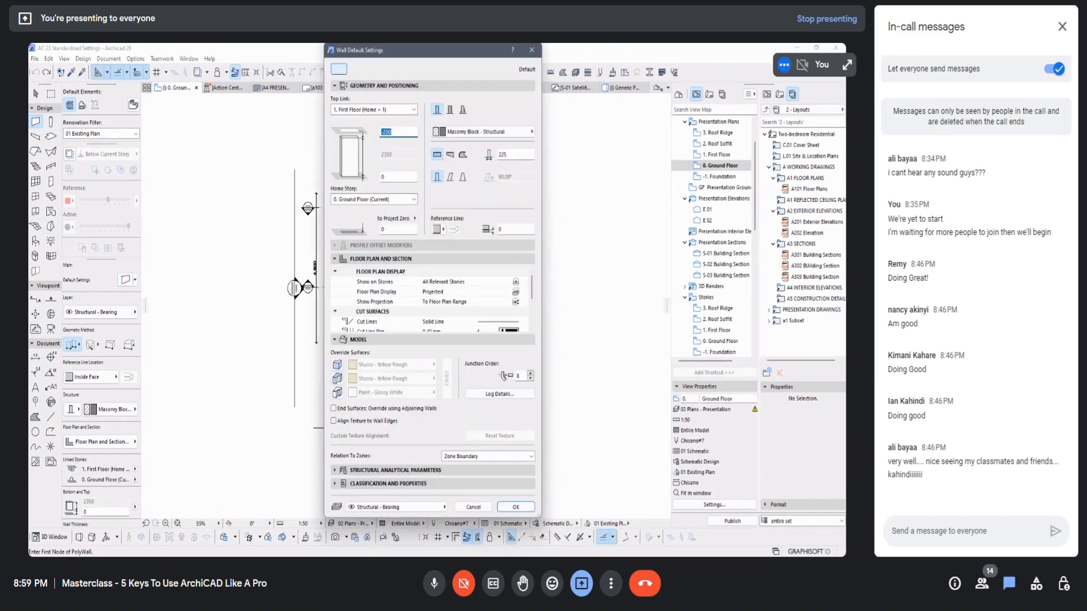
left_click(338, 69)
scroll(255, 215, "down", 2)
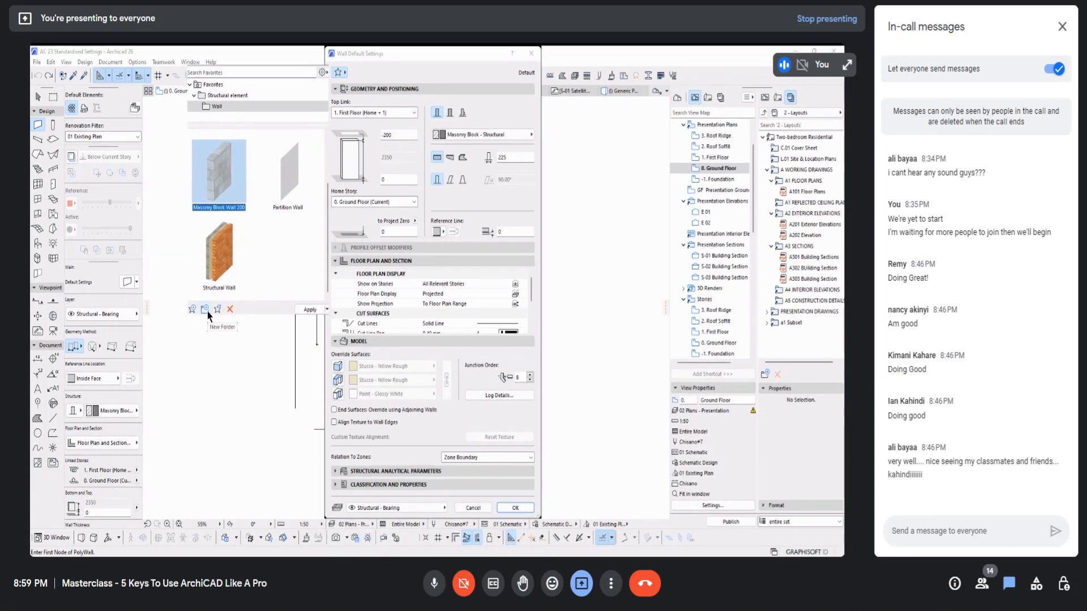
left_click(204, 309)
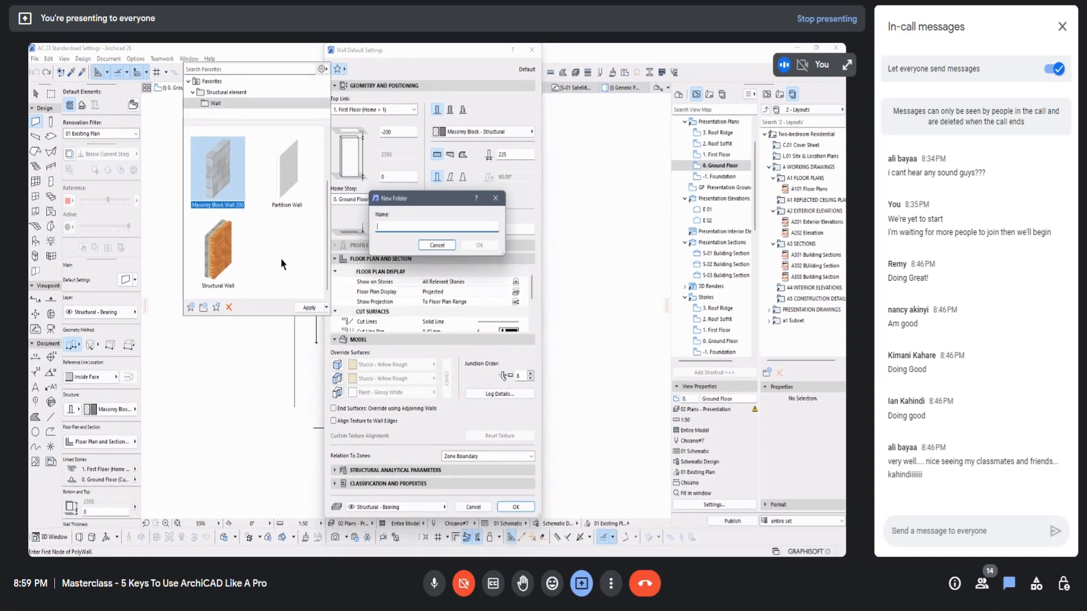
type("Exterior Walls")
left_click(483, 247)
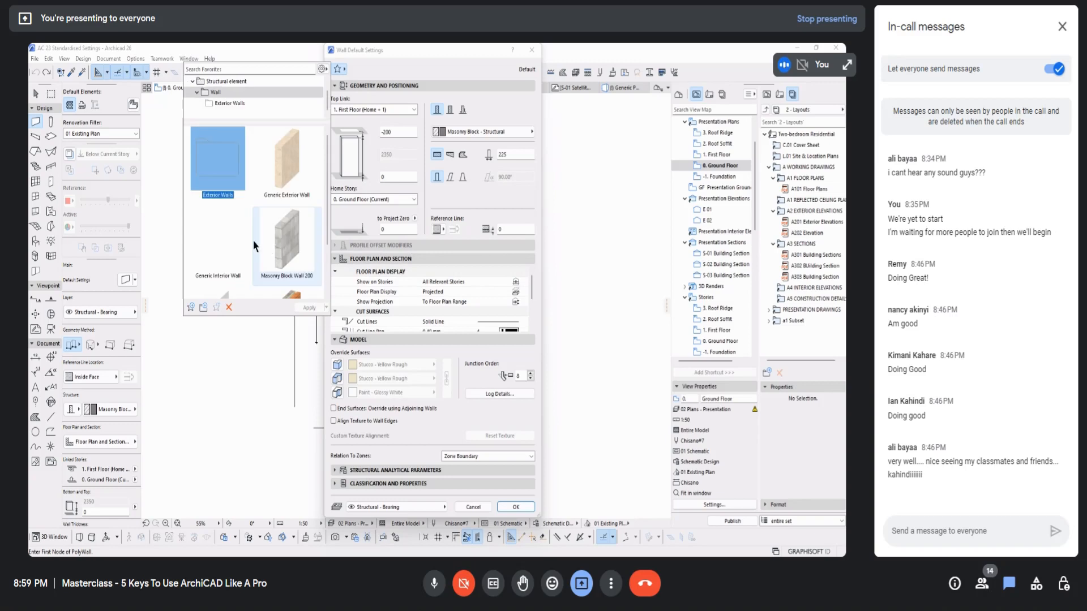
Step: Create a second favorites folder named Interior Walls inside the Wall folder
left_click(204, 310)
type("Interior Walls")
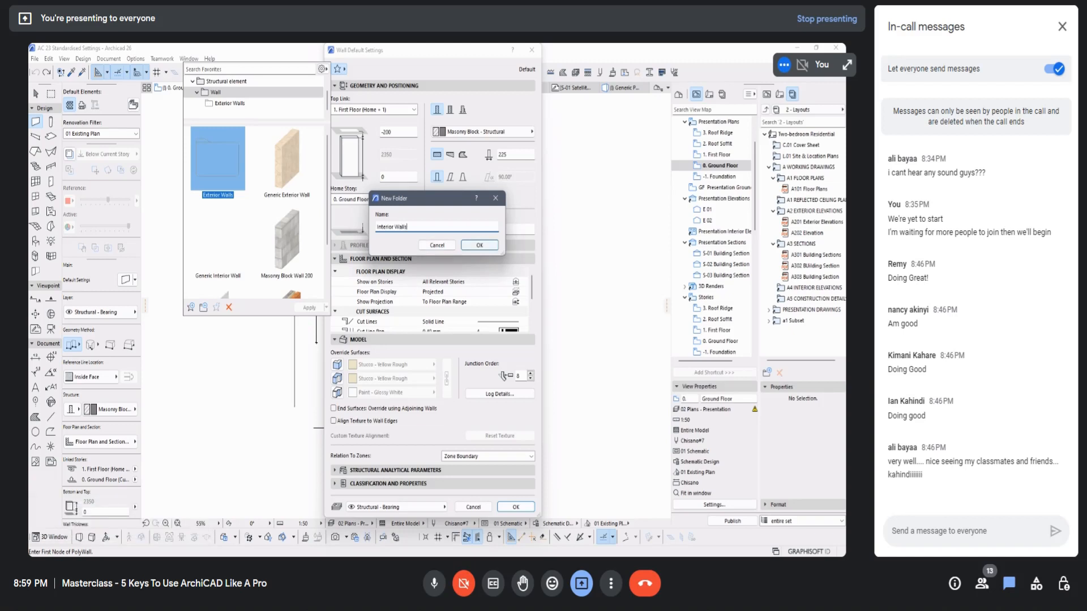
left_click(486, 246)
Step: Move the Masonry Block Wall 200 favorite into the Exterior Walls folder, and open the Interior Walls folder
left_click(229, 340)
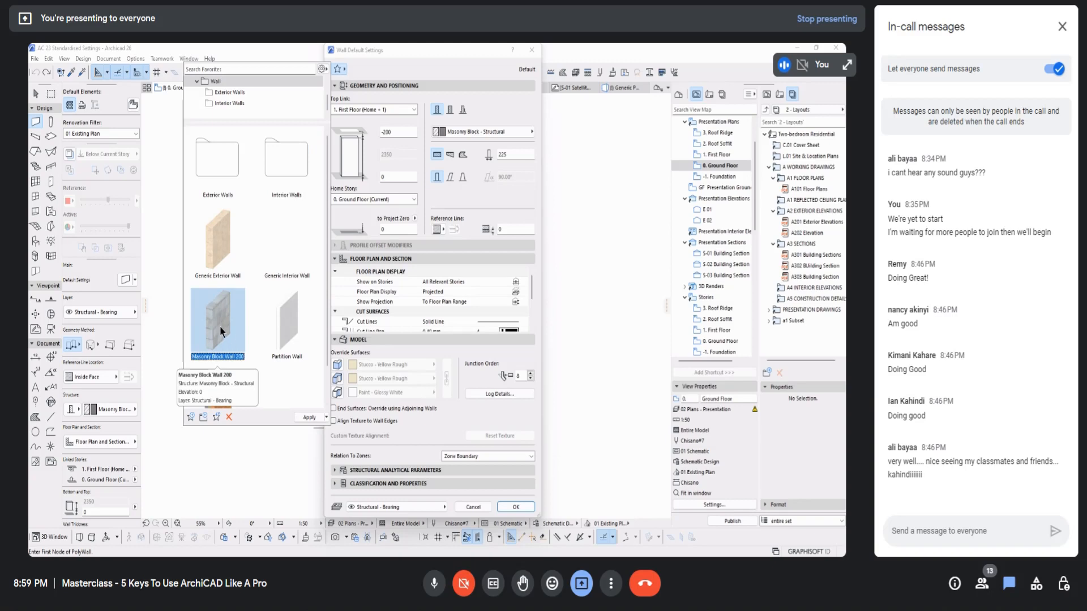
left_click_drag(219, 324, 215, 165)
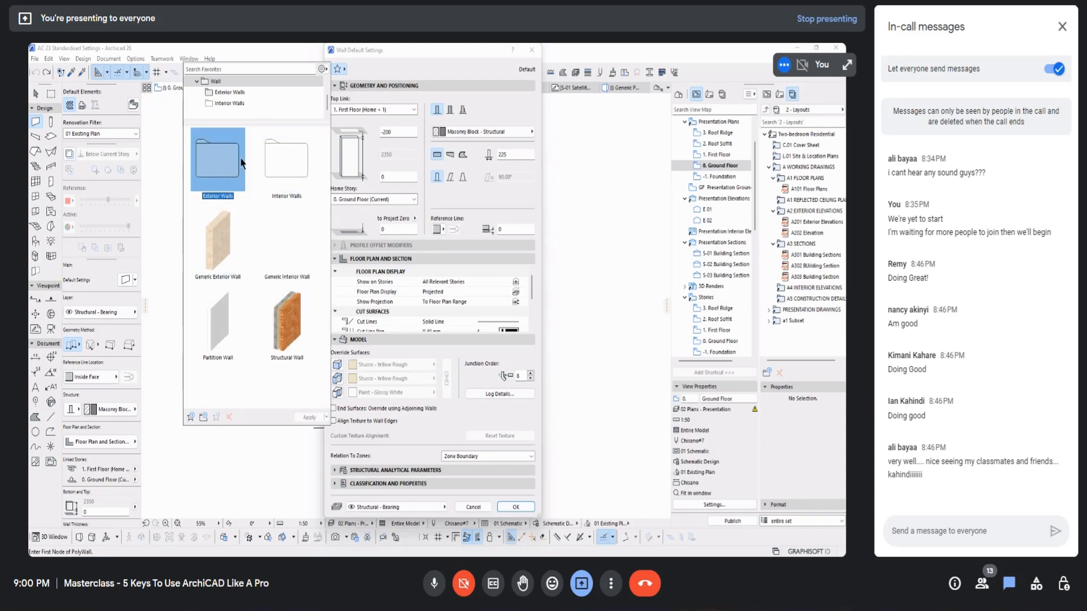
left_click(283, 165)
double_click(283, 168)
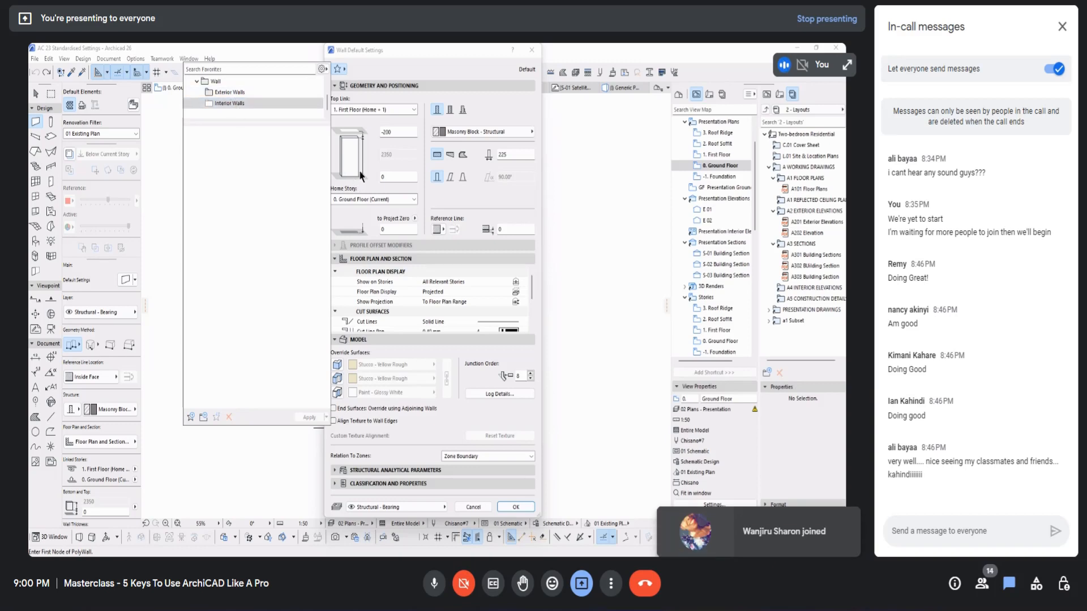
Step: Set the wall thickness to 150 and the top offset to -600
left_click(511, 154)
double_click(511, 155)
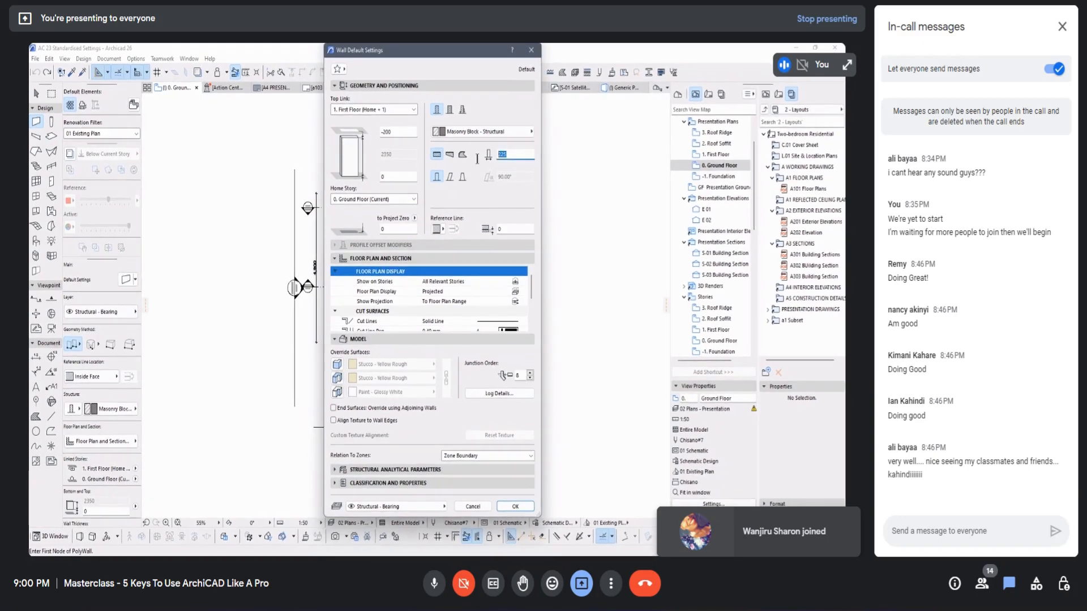
type("150")
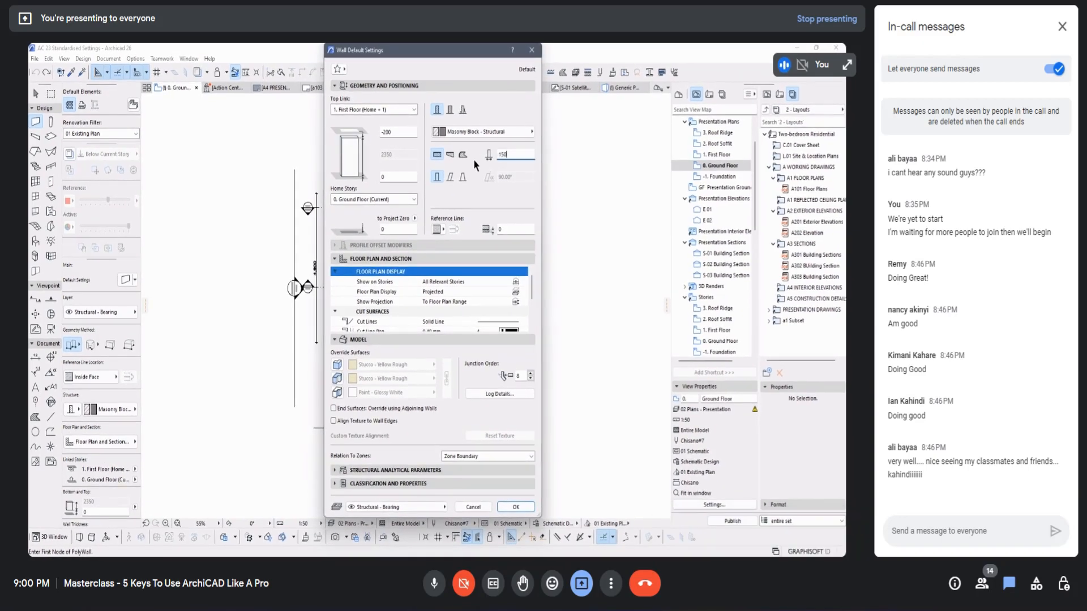
double_click(399, 133)
type("-6")
Step: Look through the Exterior Walls and Wall favorites folders for the Interior Walls folder
left_click(343, 71)
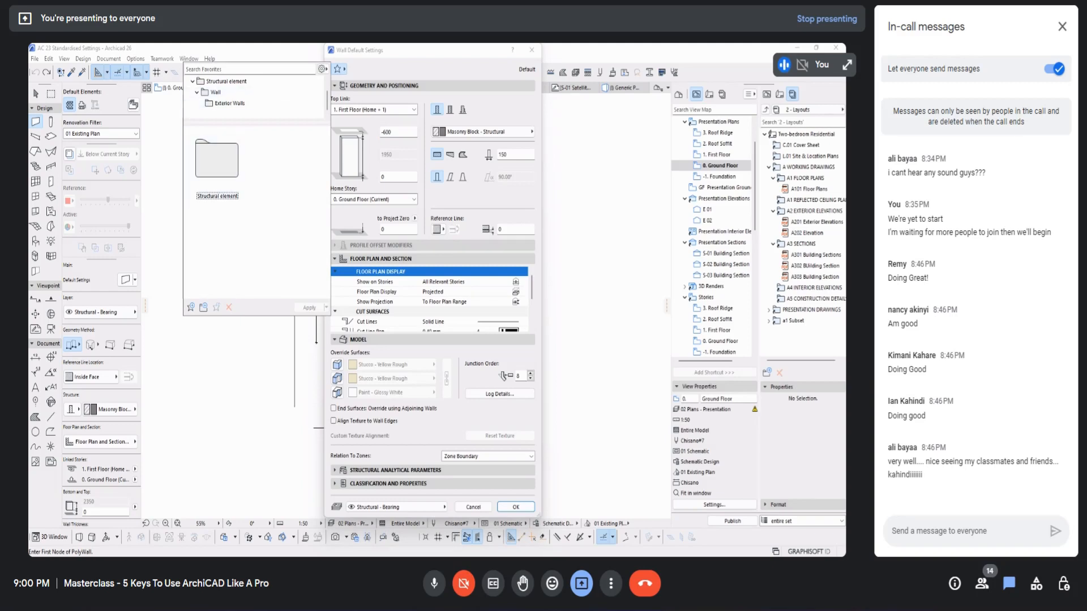
left_click(230, 103)
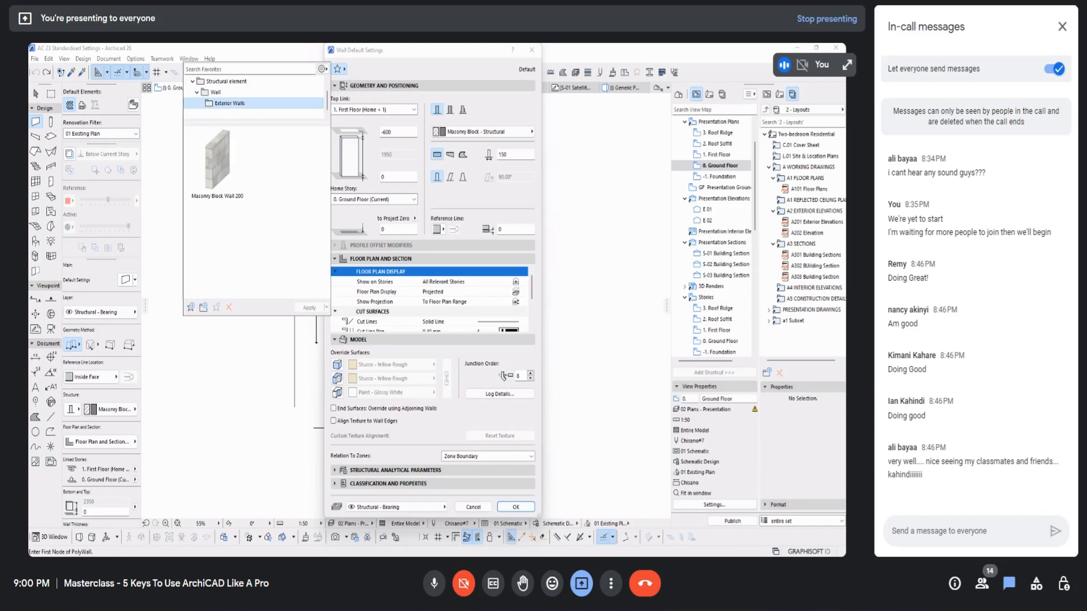
left_click(216, 92)
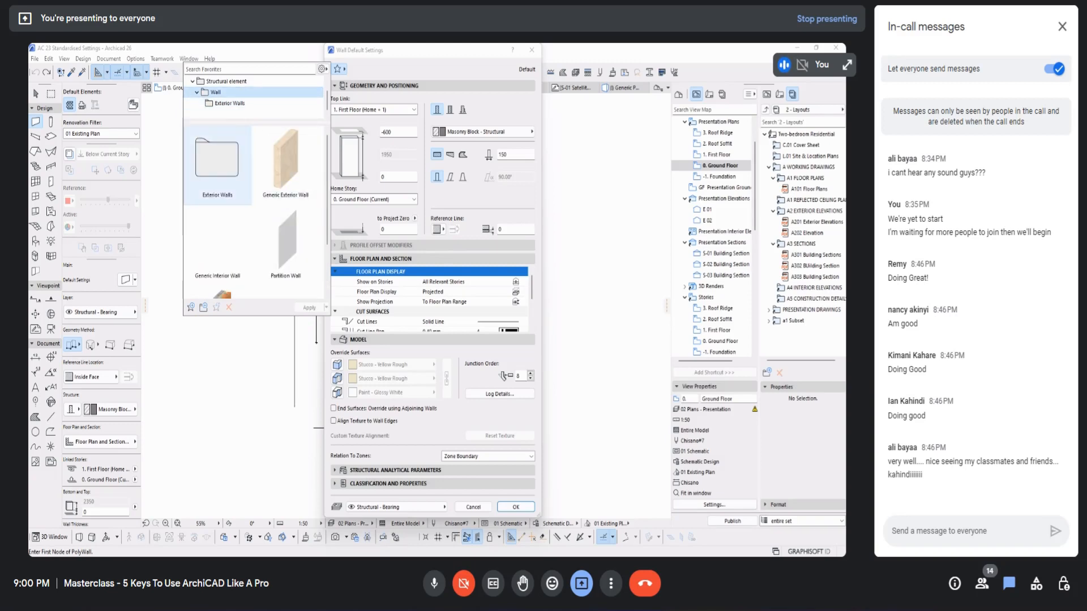
scroll(217, 169, "down", 2)
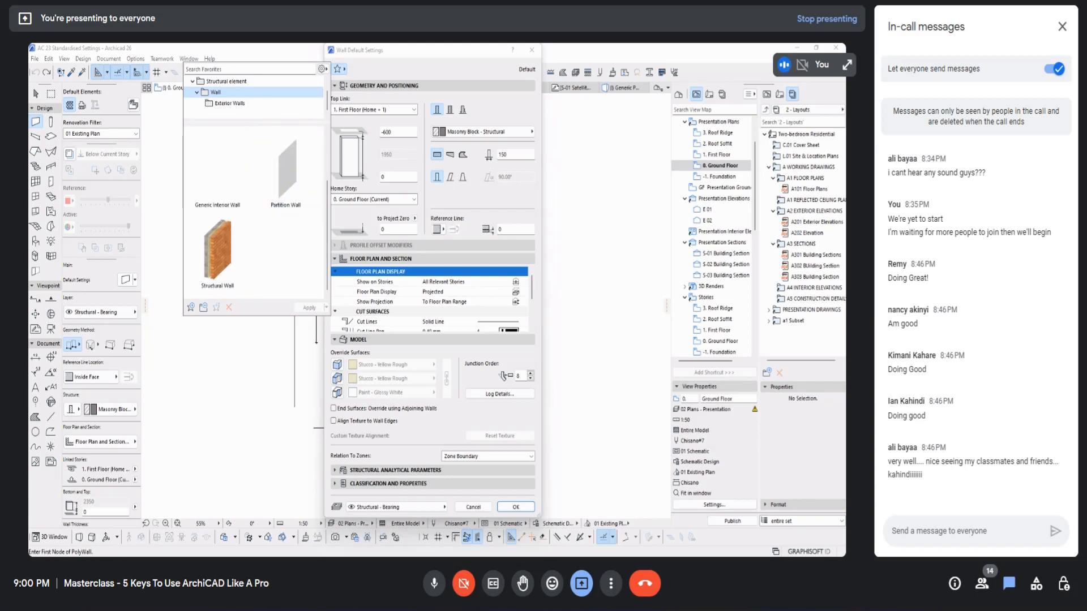
scroll(286, 243, "up", 2)
scroll(227, 176, "down", 2)
Step: Try to create another favorites folder named Interior Walls inside the Wall folder
left_click(203, 307)
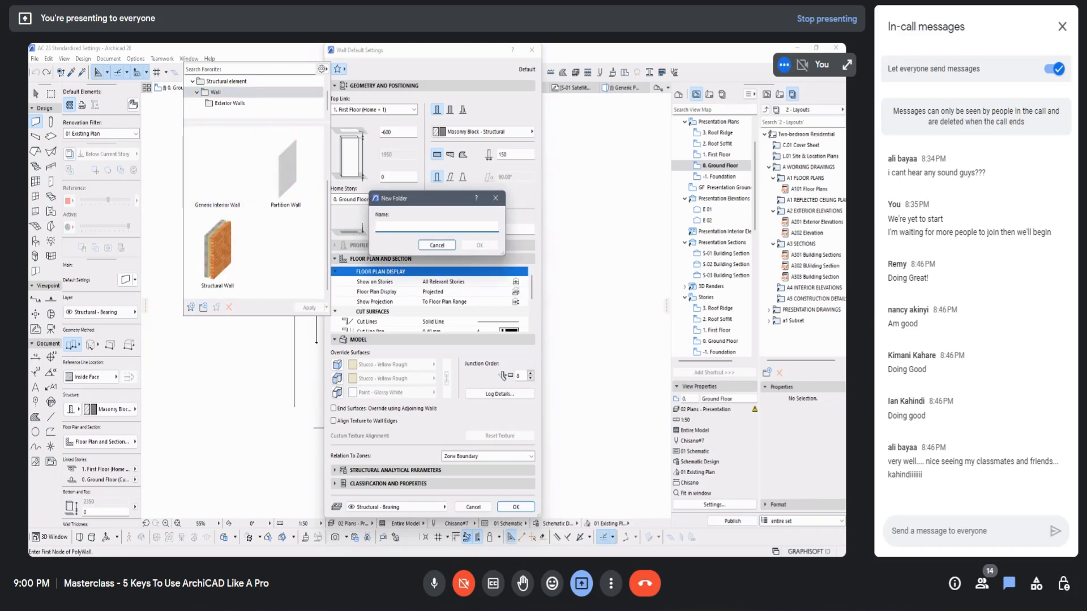
type("Interior Walls")
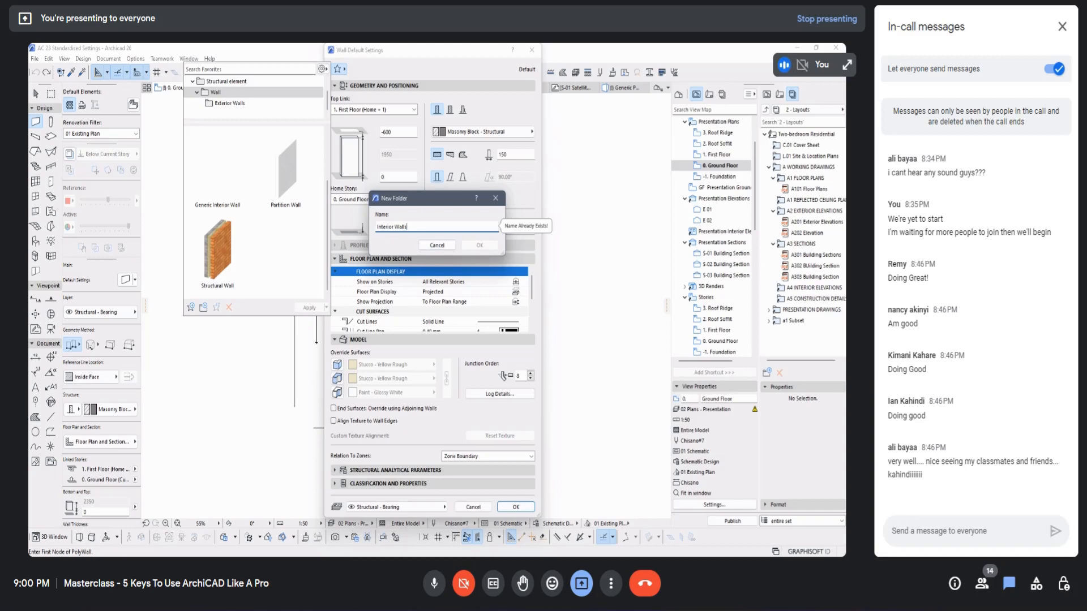
left_click(332, 222)
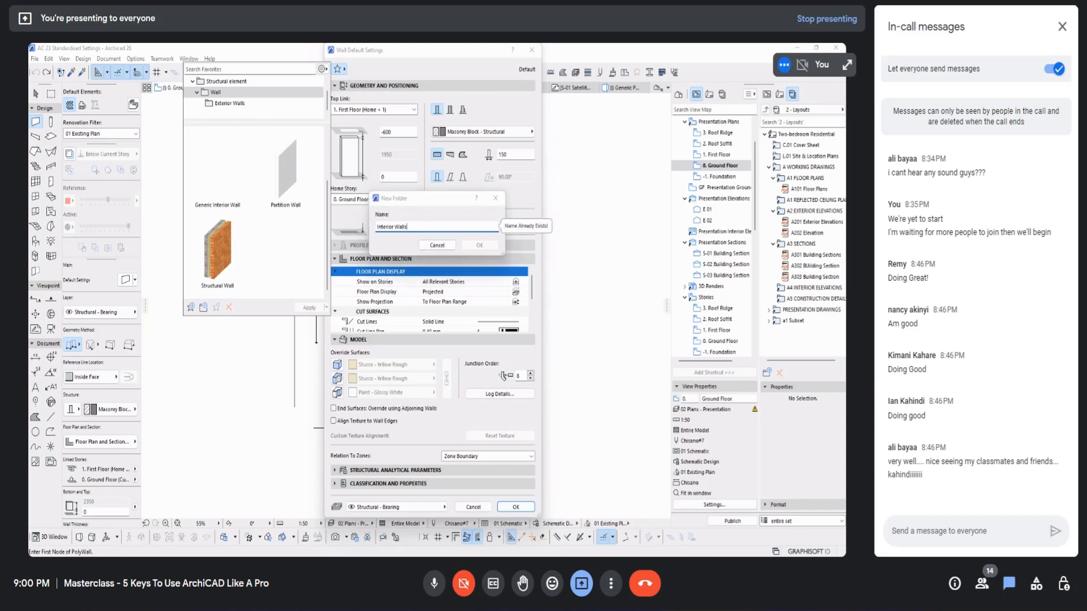
left_click(437, 245)
Step: Create a favorites folder named Int Walls inside the Wall folder
scroll(227, 175, "up", 2)
scroll(243, 175, "down", 2)
scroll(278, 176, "up", 2)
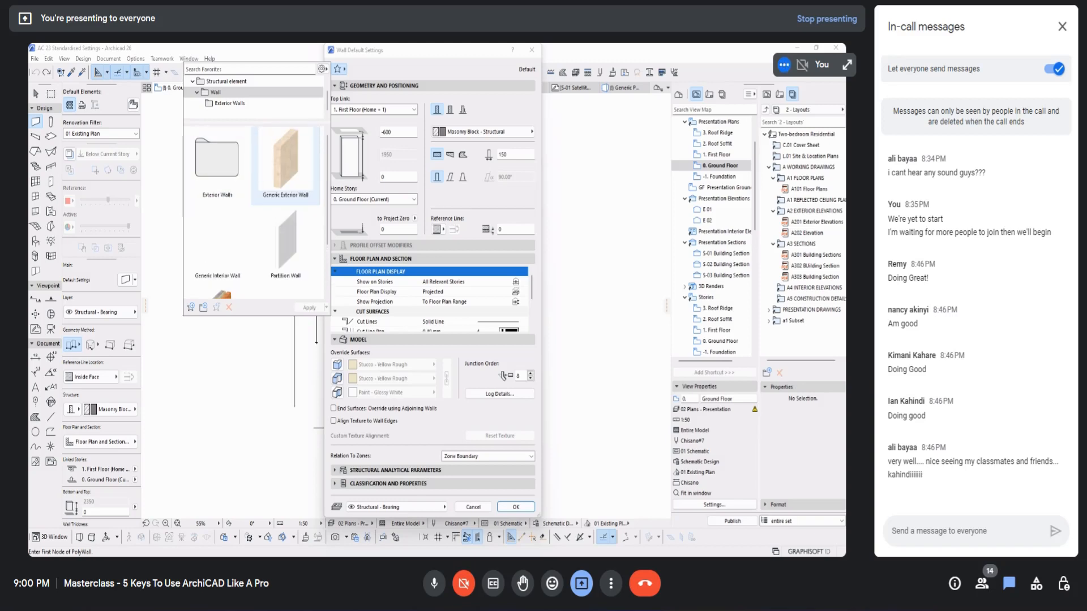
scroll(285, 244, "down", 2)
scroll(286, 243, "up", 2)
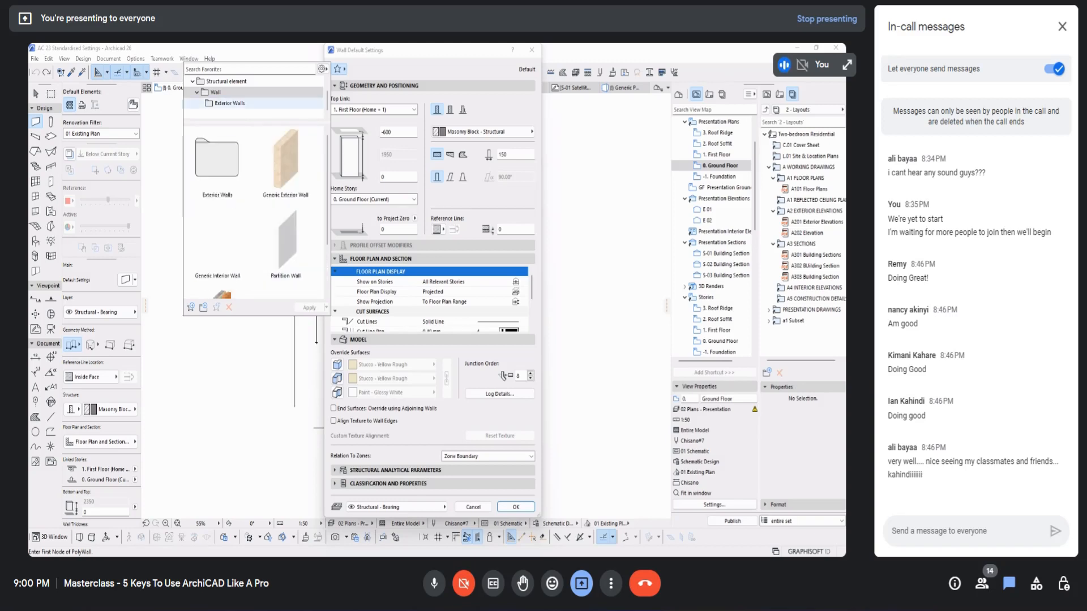
left_click(229, 103)
left_click(215, 93)
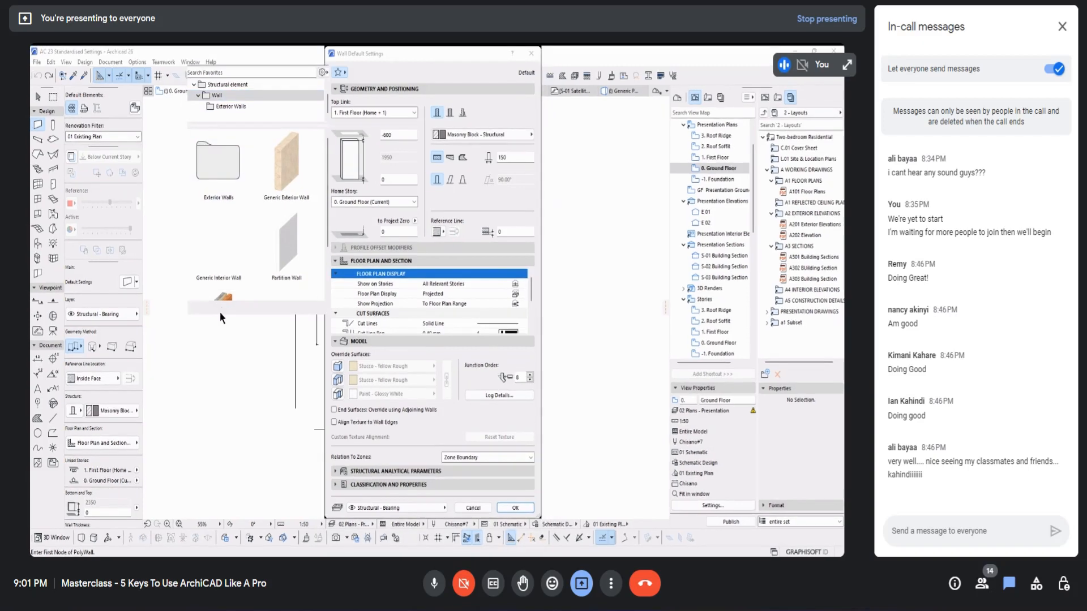
left_click(217, 307)
type("Int")
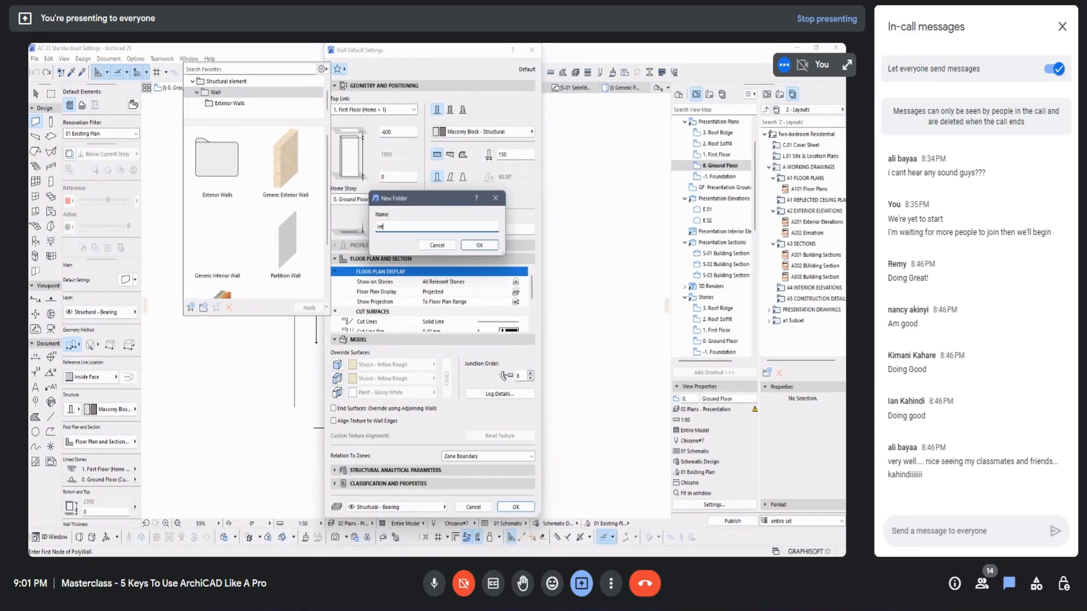
type(" Walls")
left_click(479, 245)
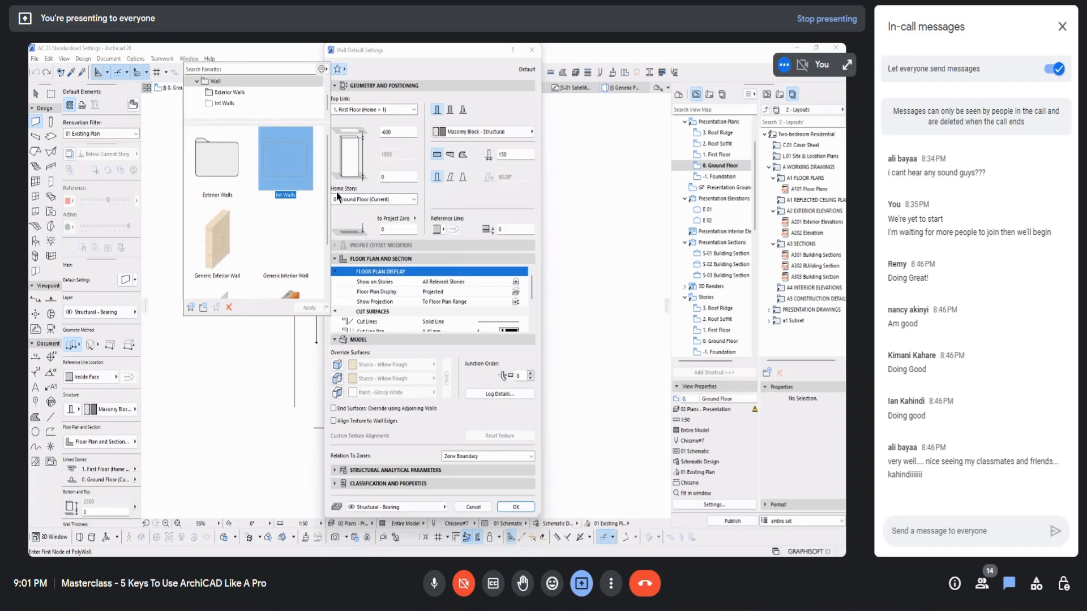
Step: Save the current wall settings in the Int Walls folder as a favorite named Masonry Block - 150
double_click(262, 162)
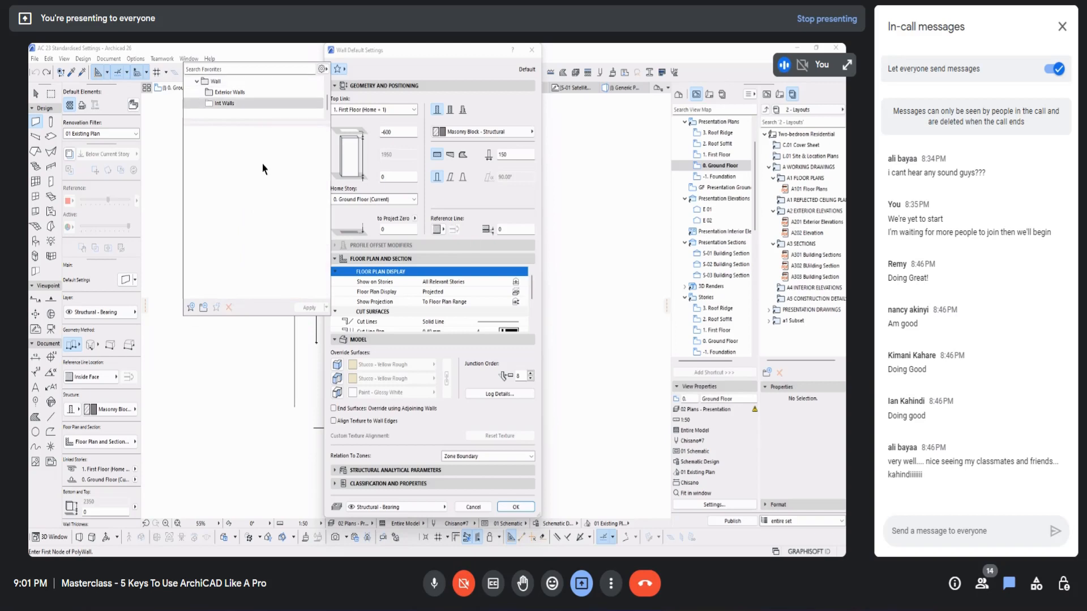
left_click(193, 308)
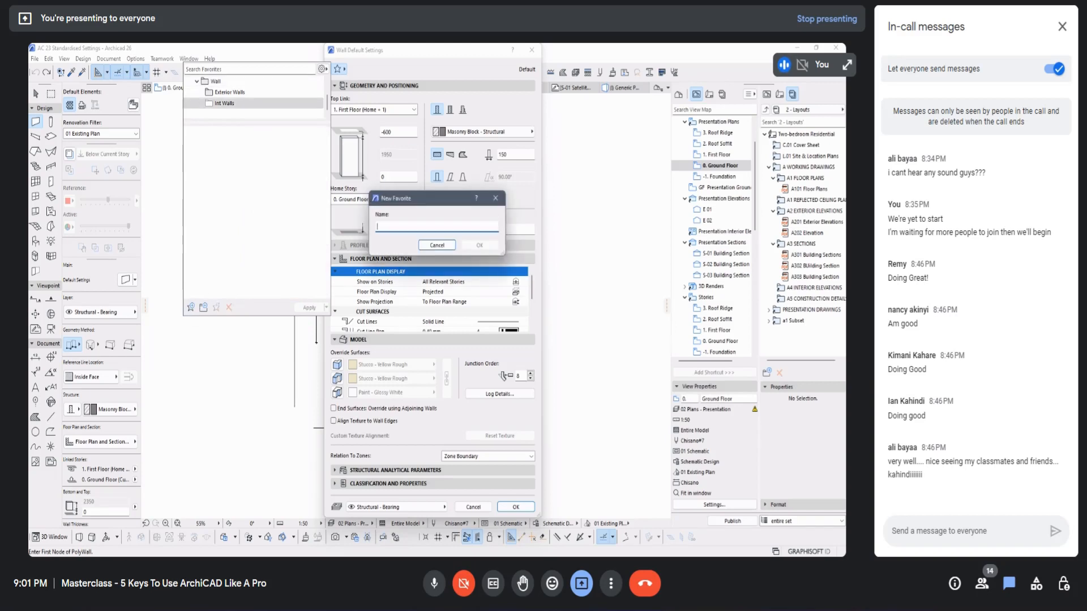
type("Masonry Block 0")
left_click(479, 245)
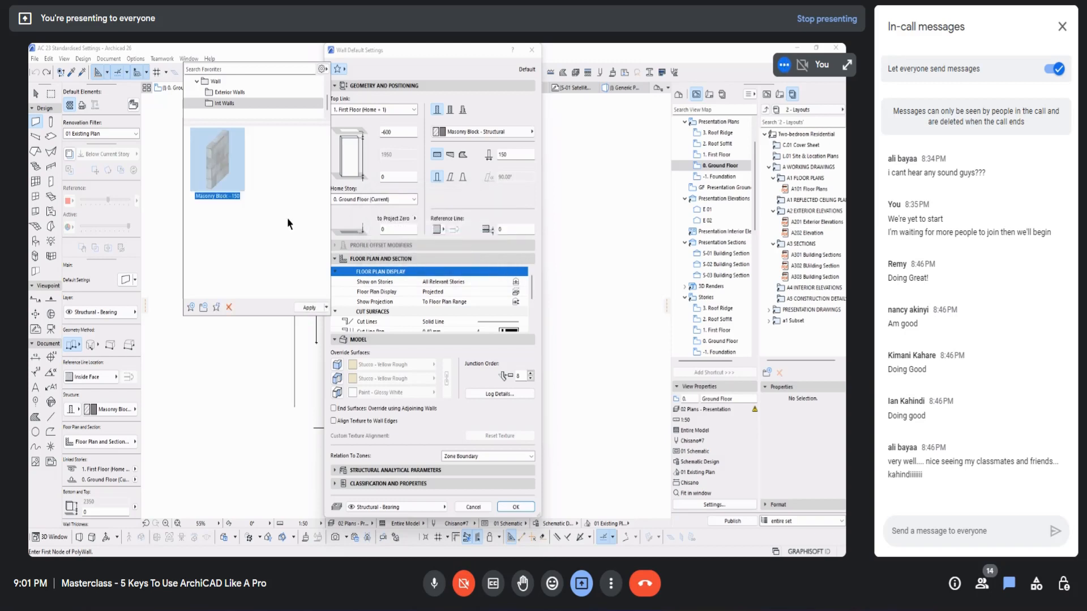
Step: Check the favorites in the Exterior Walls folder and close the wall default settings
left_click(228, 94)
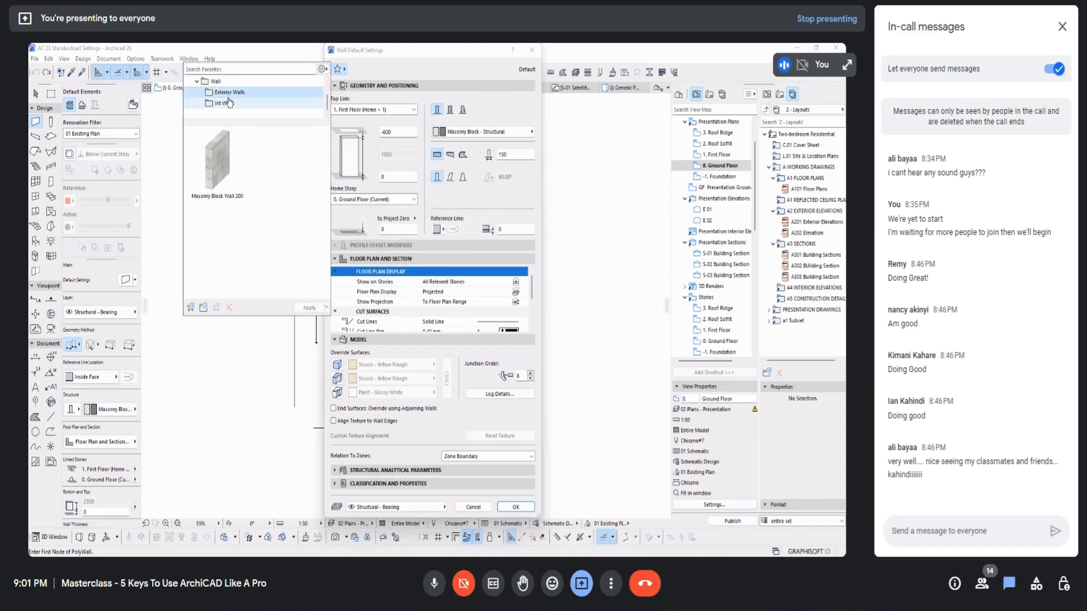
left_click(402, 70)
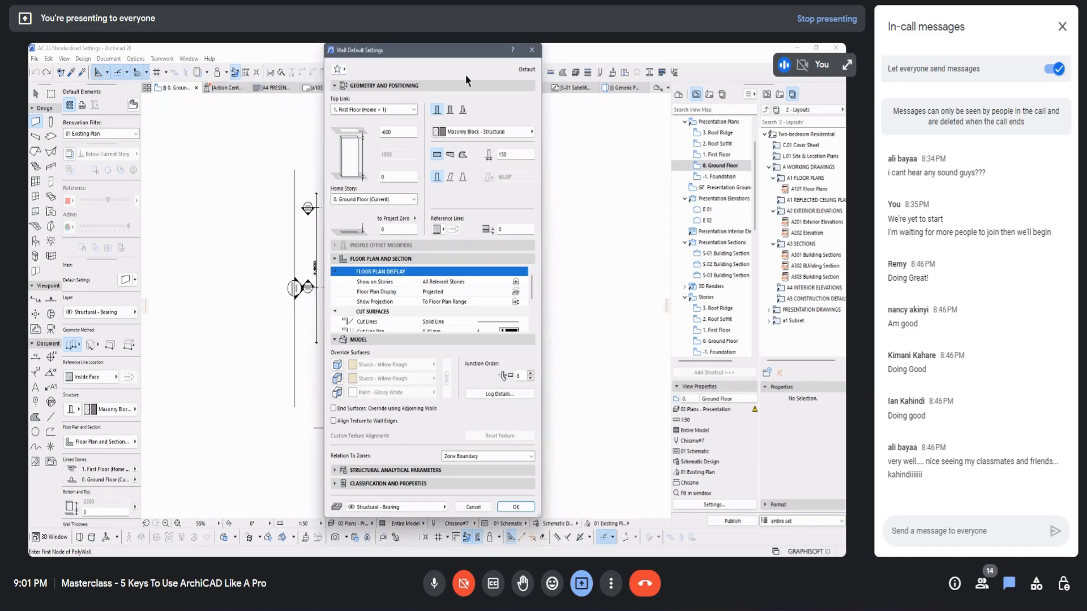
left_click(530, 50)
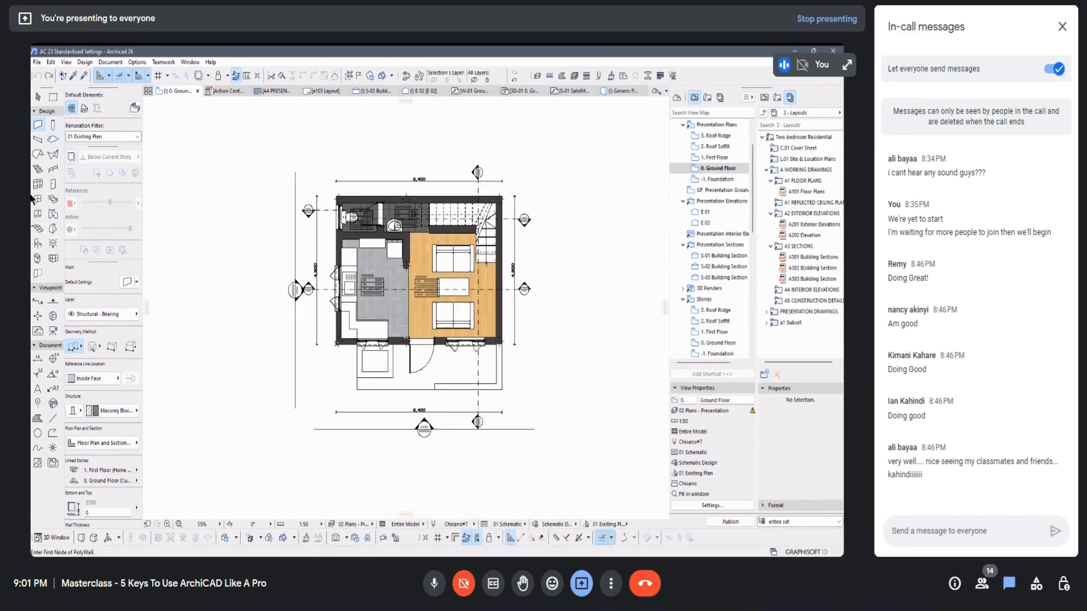
Step: Select the WC in the cloakroom on the ground floor plan and open its object settings
left_click(52, 126)
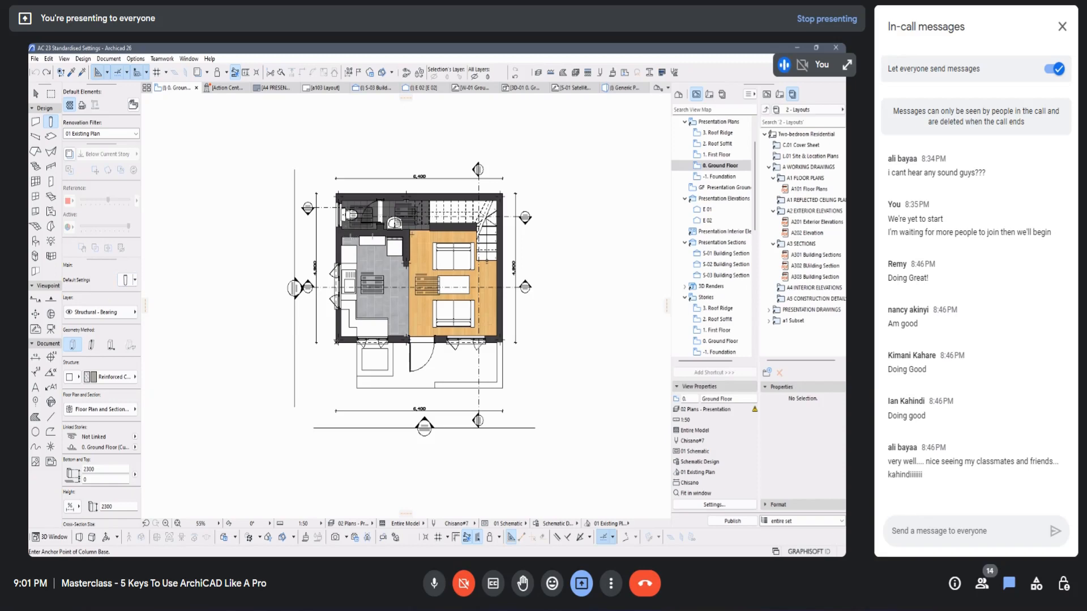
scroll(347, 213, "up", 6)
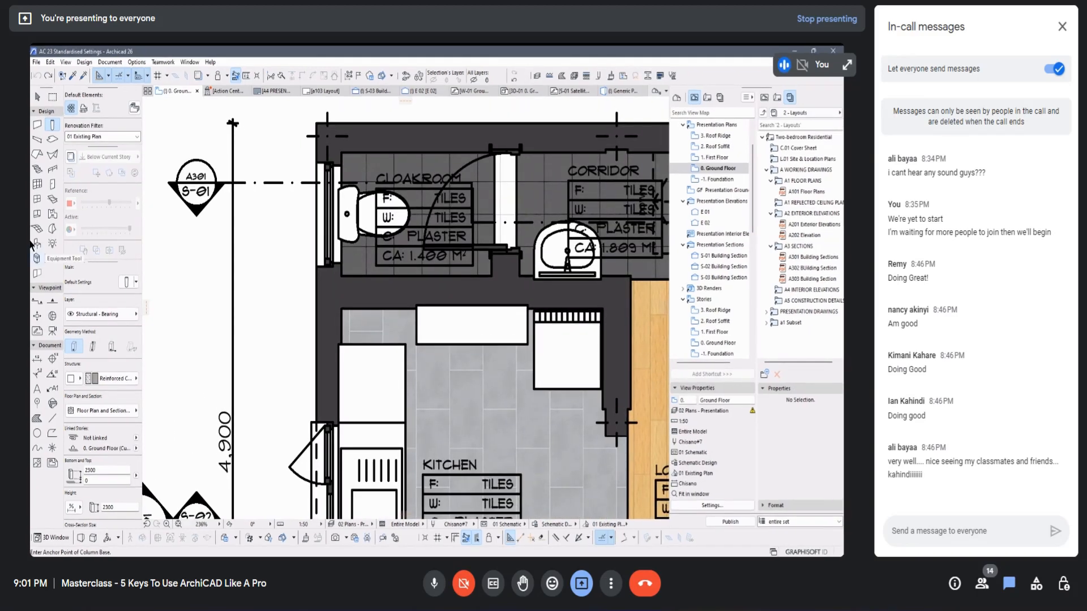
left_click(358, 213)
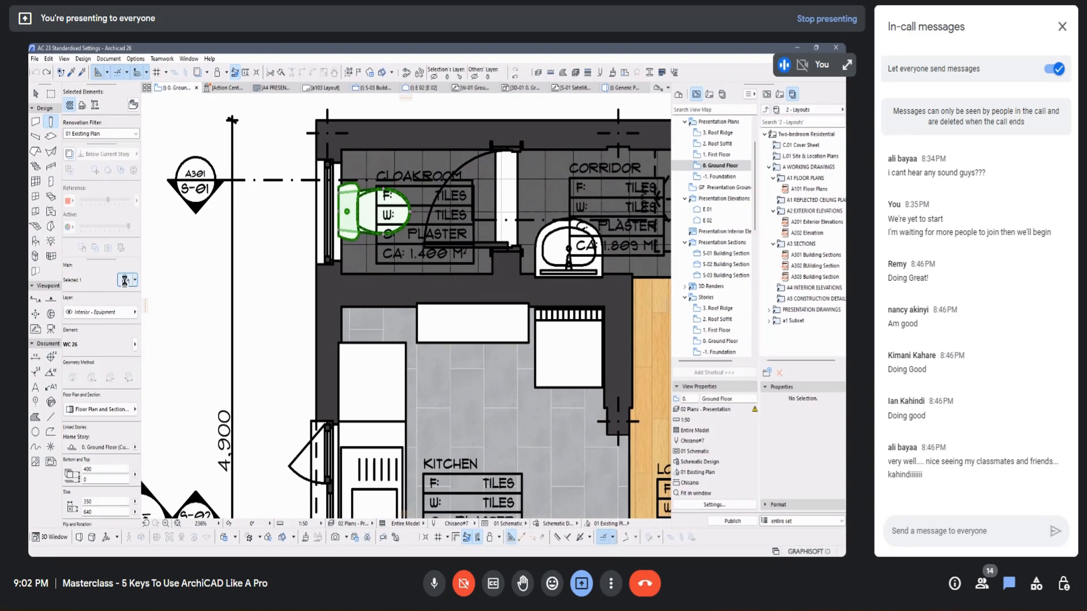
left_click(125, 279)
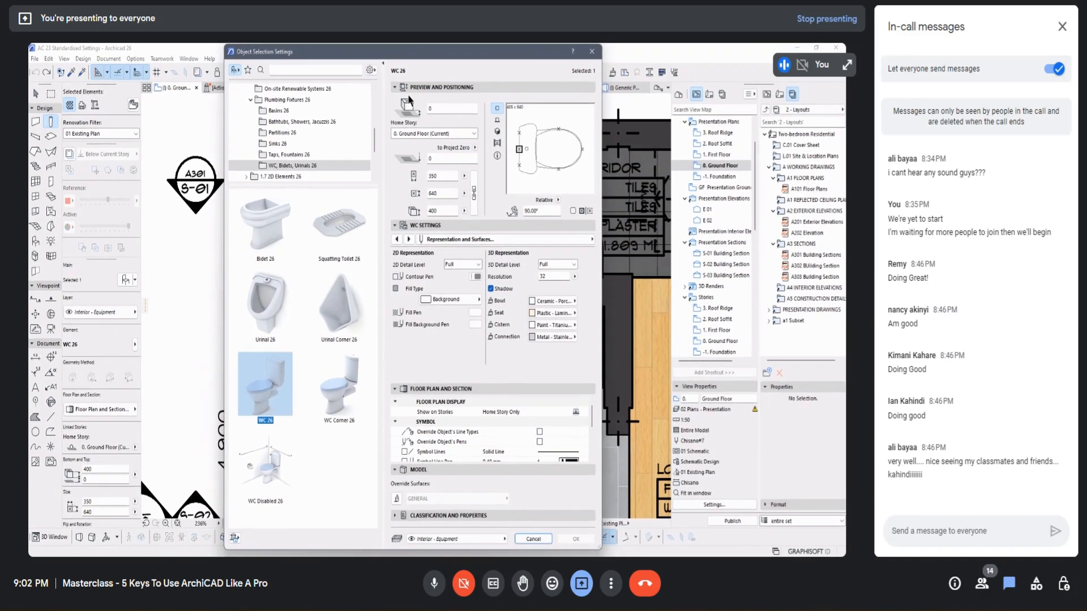
Step: Create a folder named Plumbing in the object favorites
left_click(251, 74)
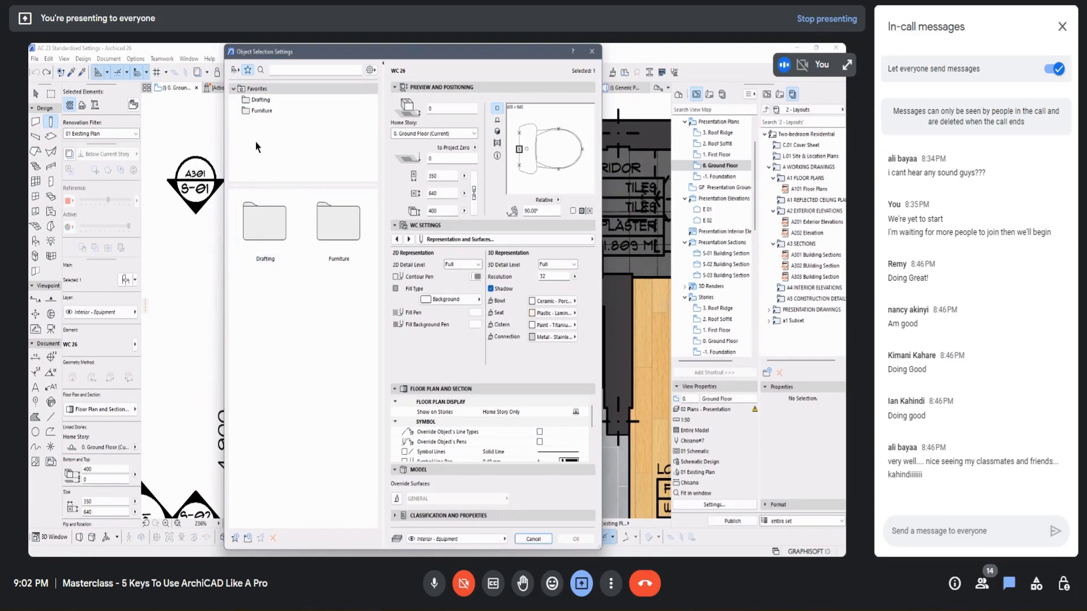
left_click(249, 537)
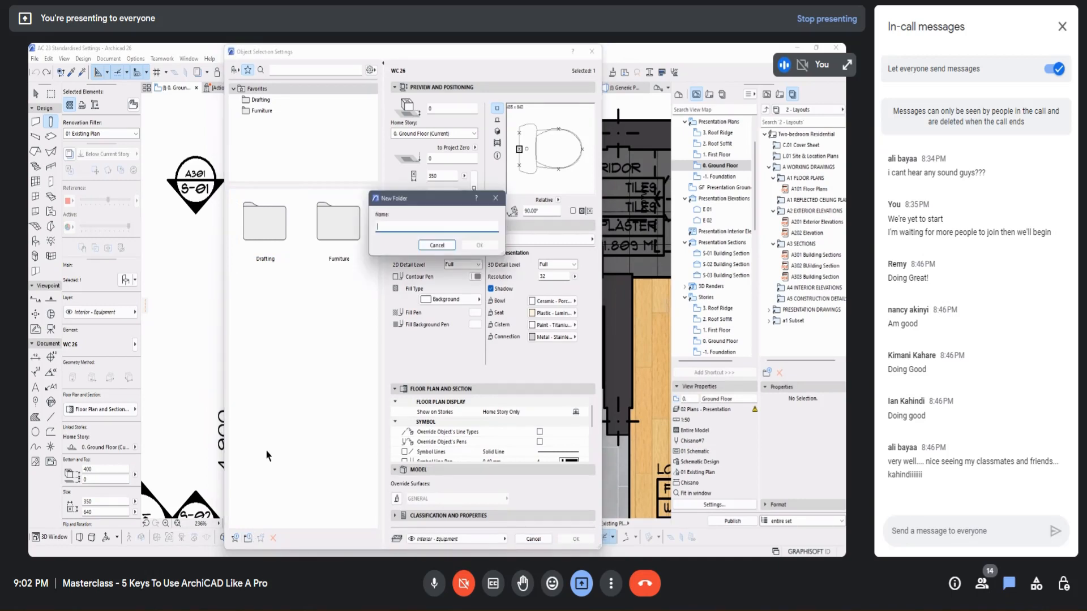
type("Plumbing")
left_click(479, 245)
Step: Save the selected WC in the Plumbing folder as a favorite named WC - Porcelain
double_click(271, 301)
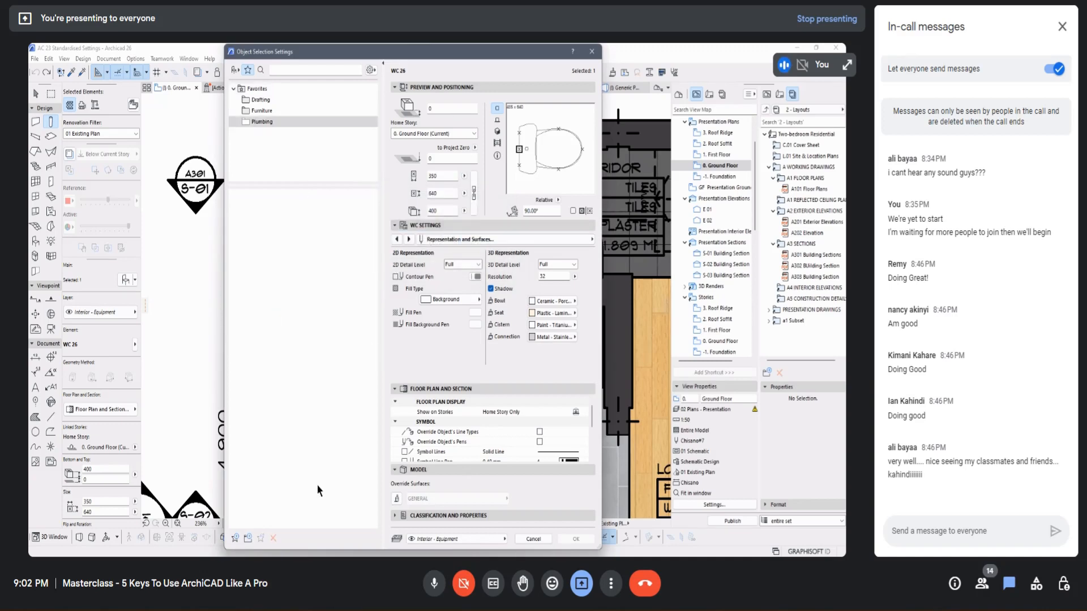
left_click(235, 537)
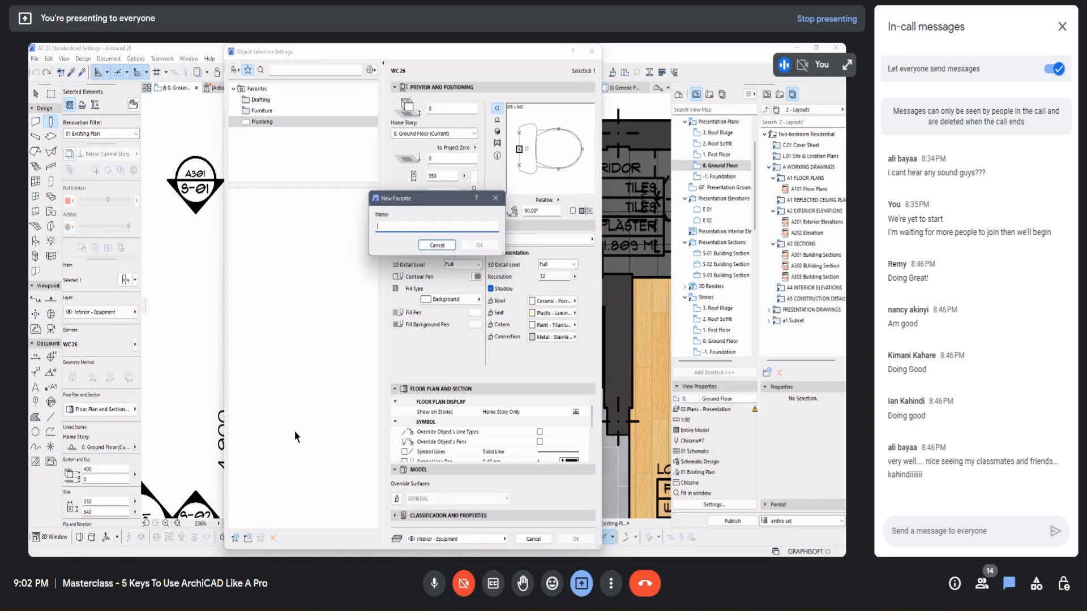
type("WC - Porcelain")
left_click(479, 245)
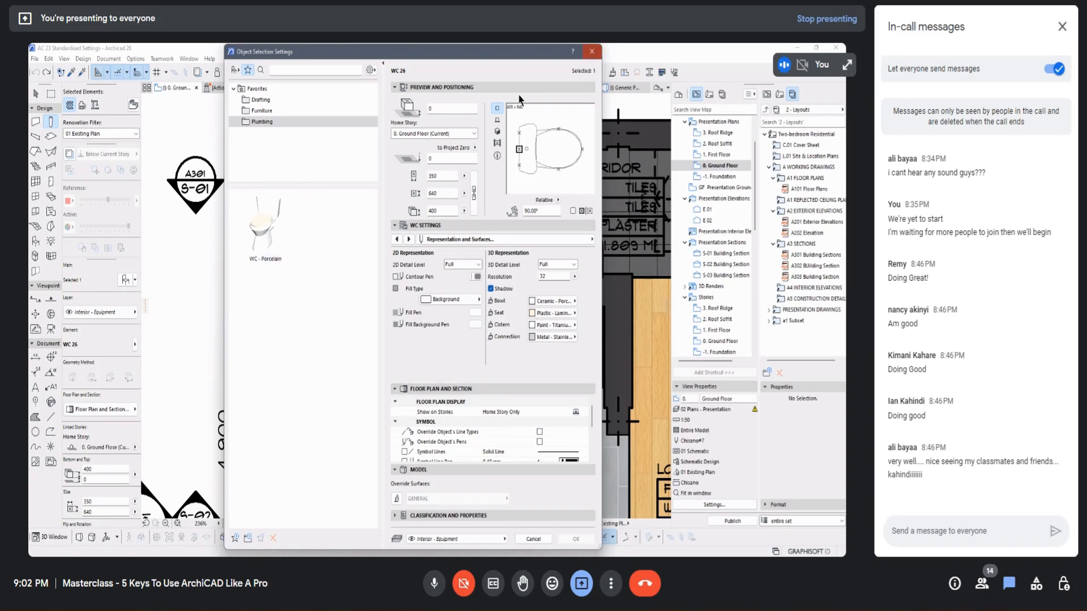
Step: Compare the Plumbing and Furniture favorites with the object library's WC, Bidets, Urinals folder, and close the object settings
left_click(269, 230)
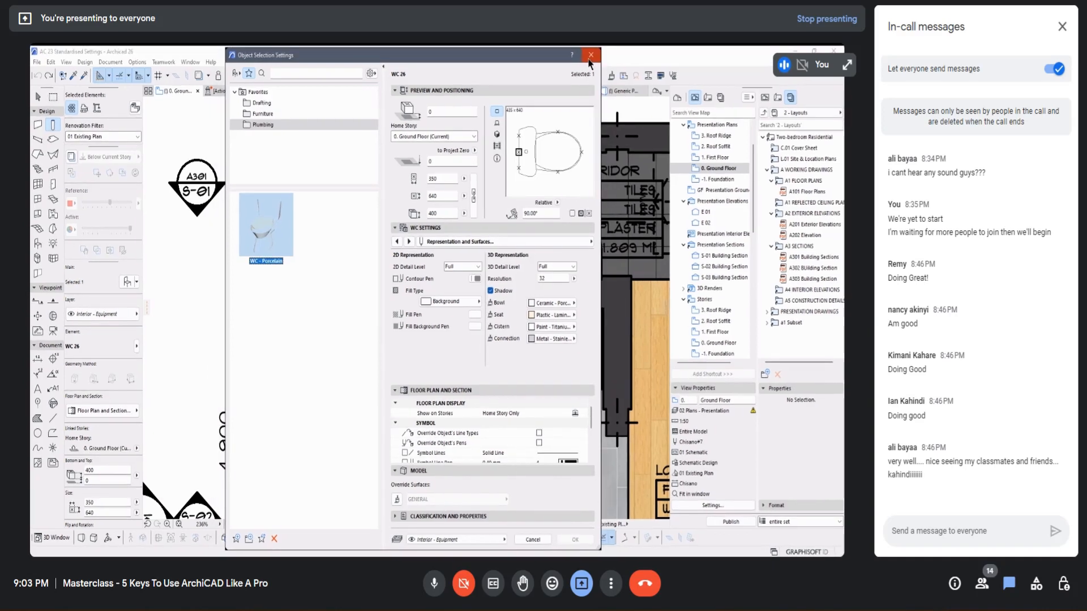
left_click(587, 59)
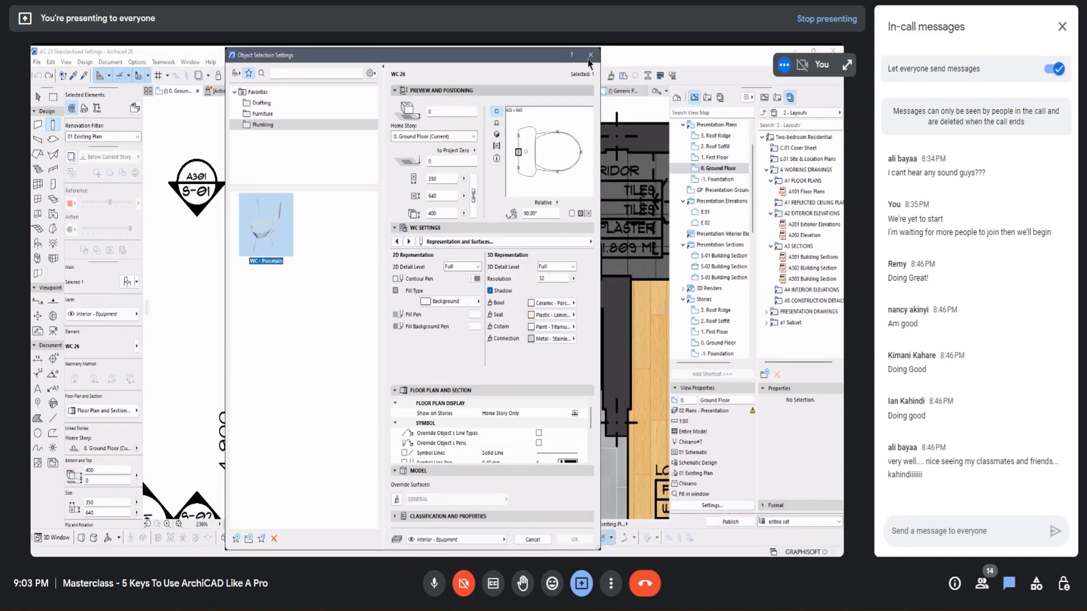
left_click(262, 113)
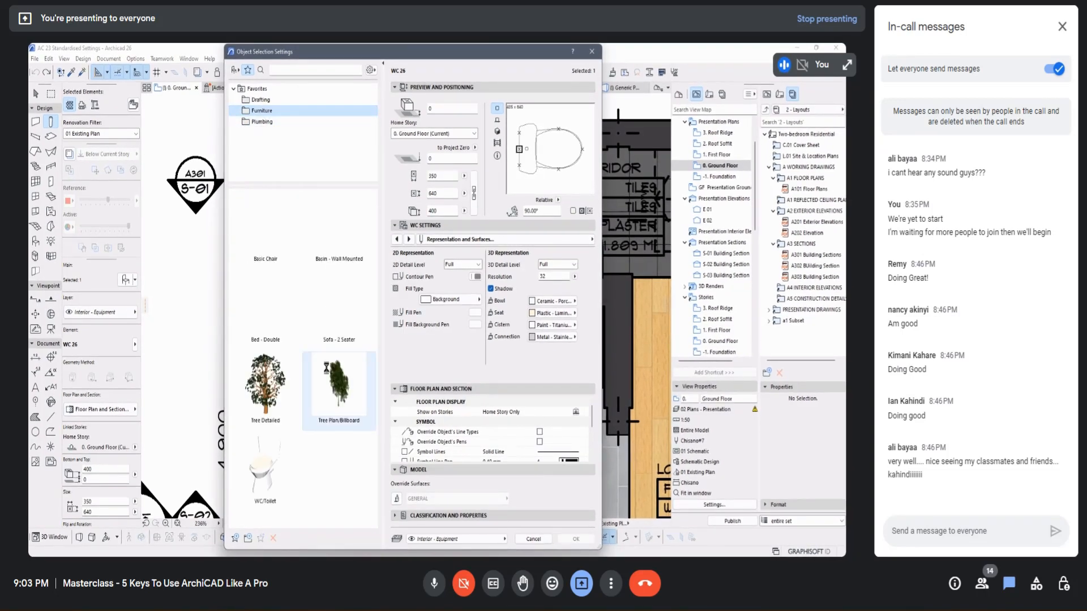
left_click(268, 123)
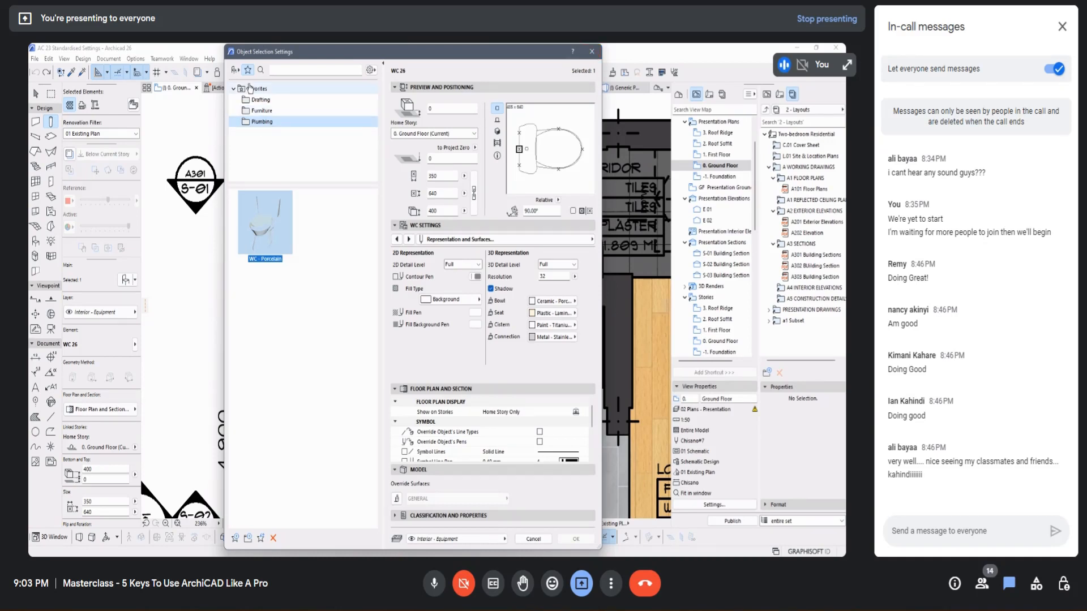
left_click(234, 71)
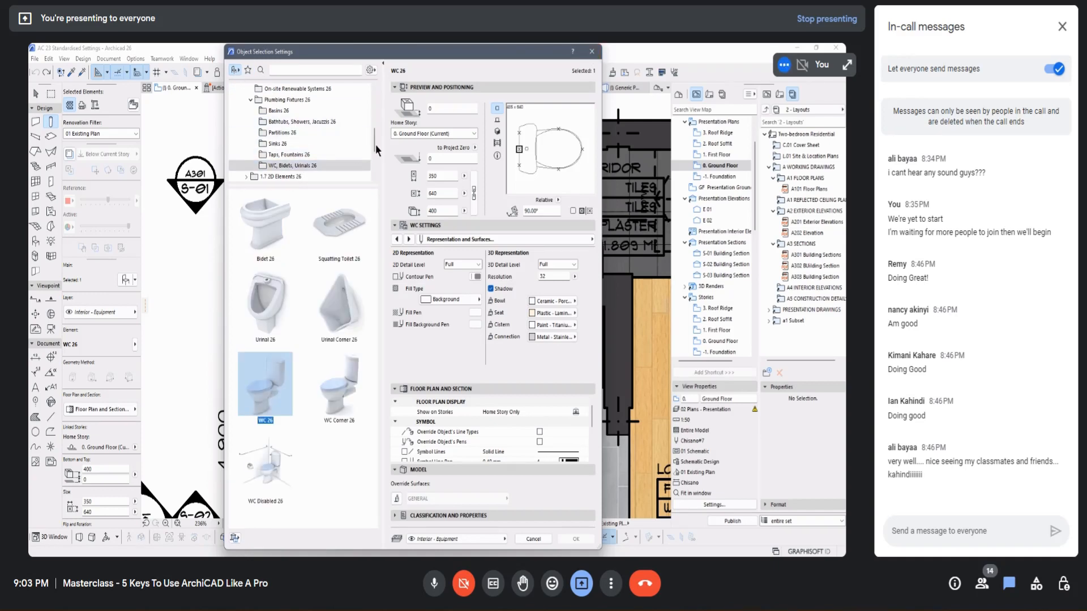
left_click(248, 69)
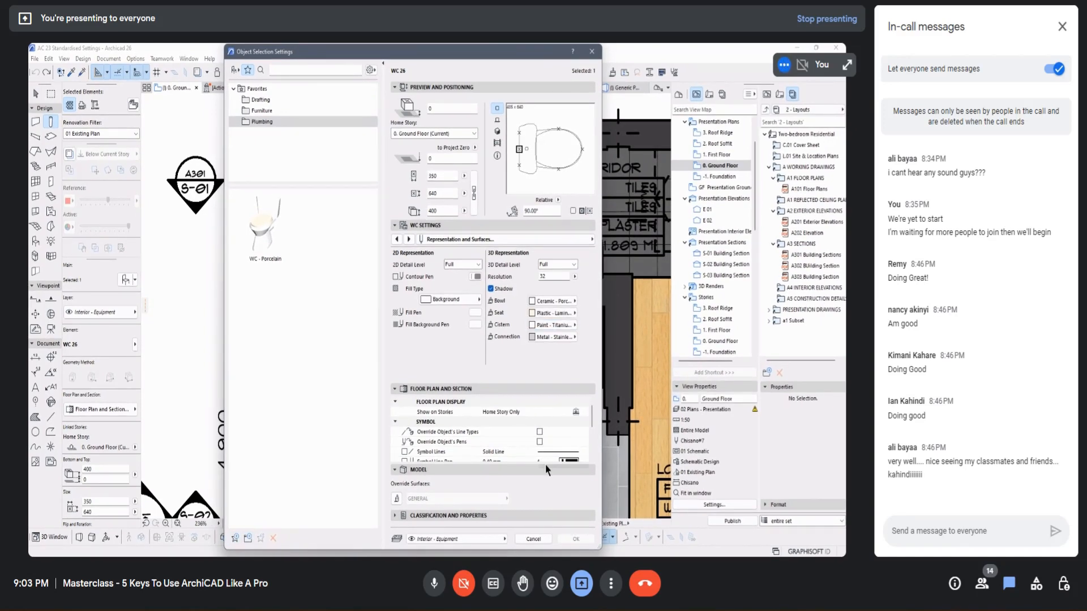
left_click(576, 539)
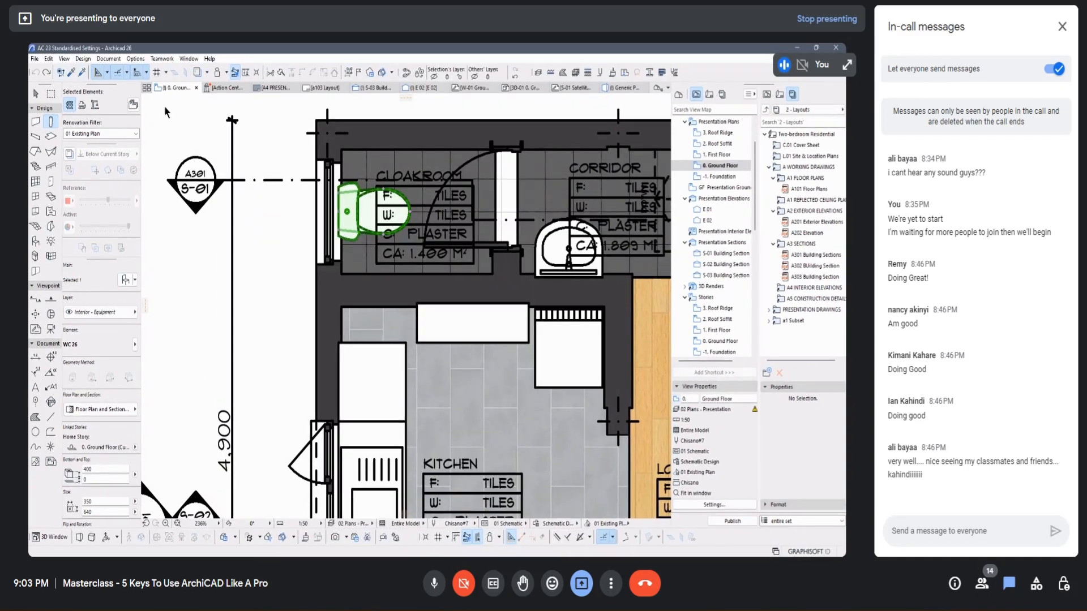
Step: Undo the stray column placed outside the ground floor walls
left_click(273, 121)
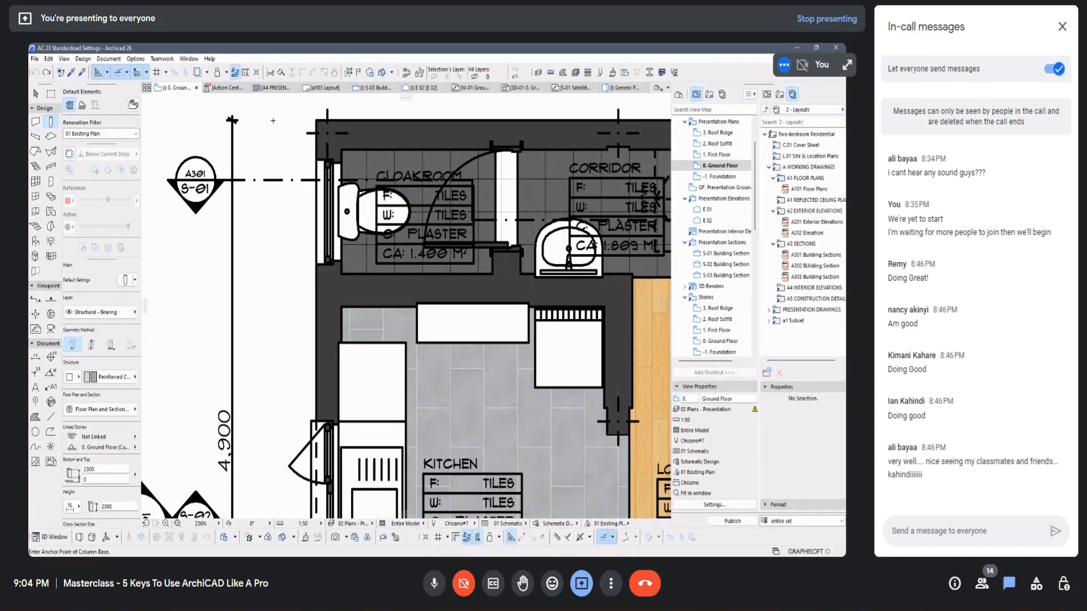
key("ctrl+z")
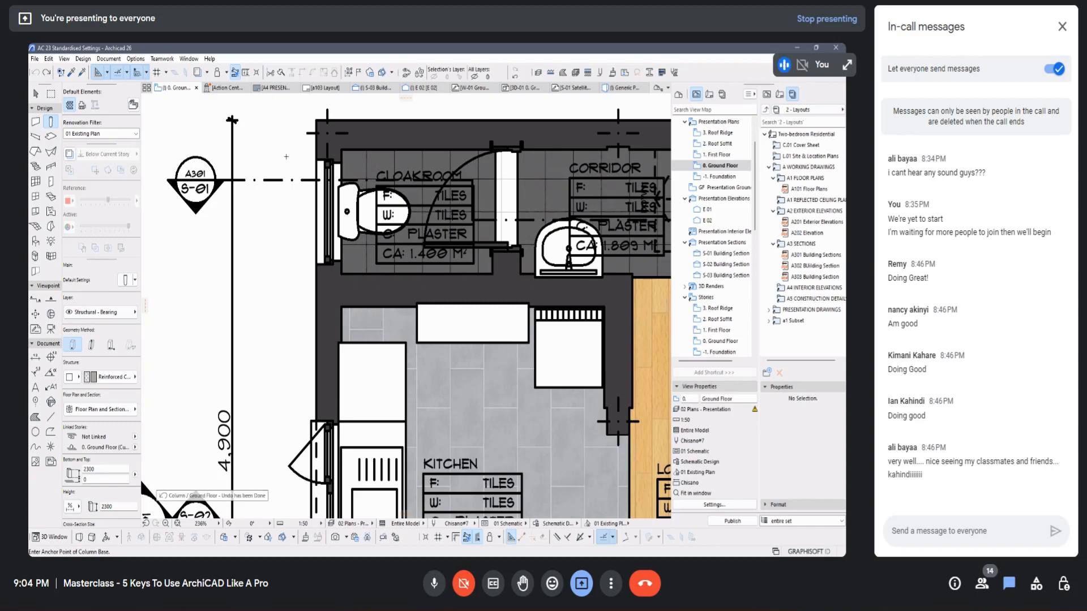
Step: Show the Favorites palette over the ground floor plan
scroll(252, 211, "up", 2)
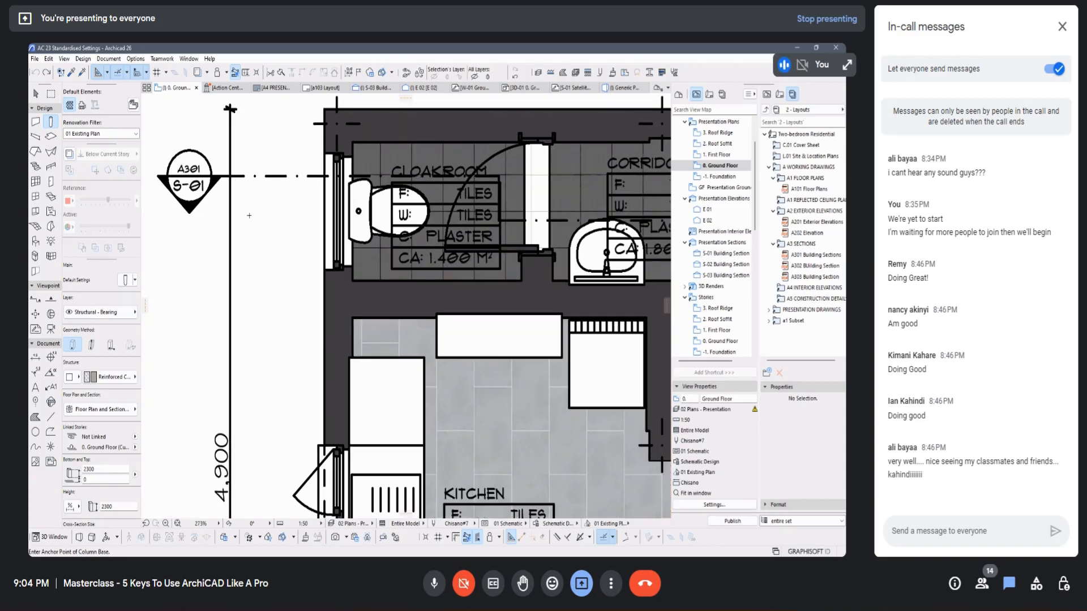
left_click(136, 59)
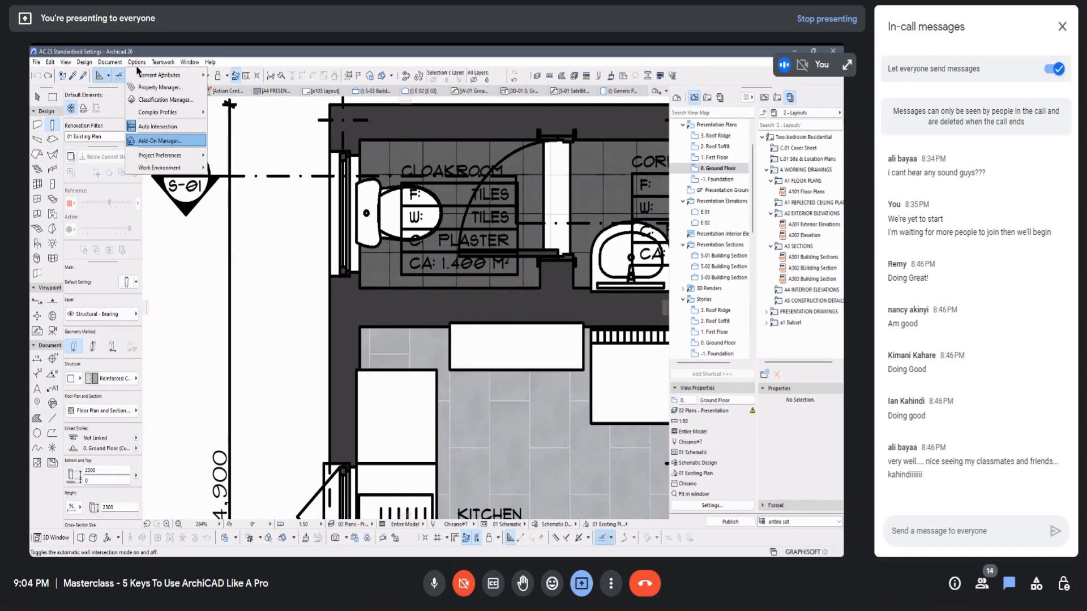
mouse_move(186, 60)
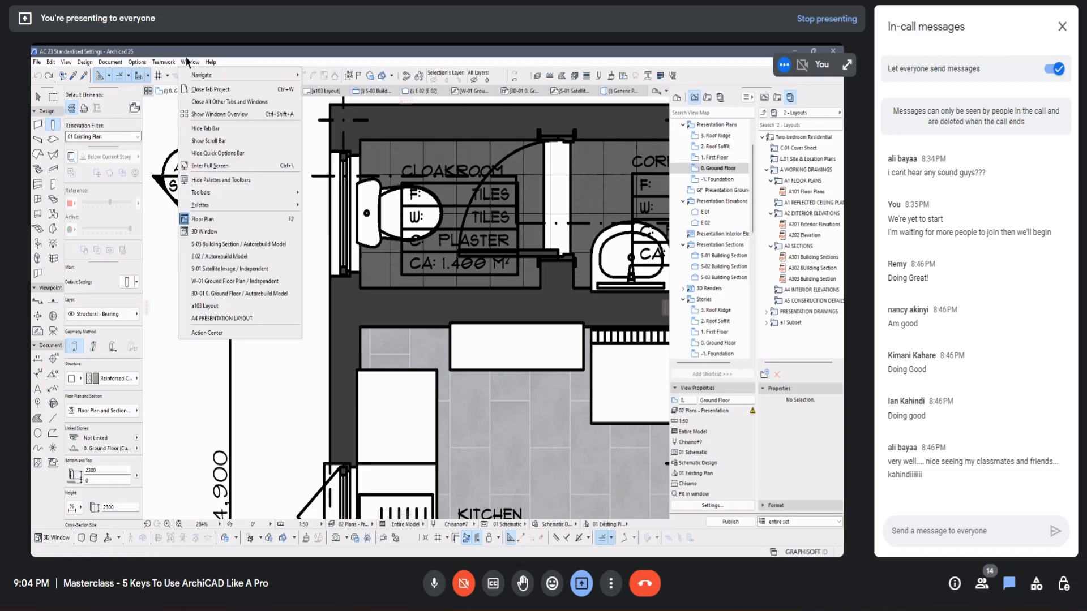
mouse_move(218, 204)
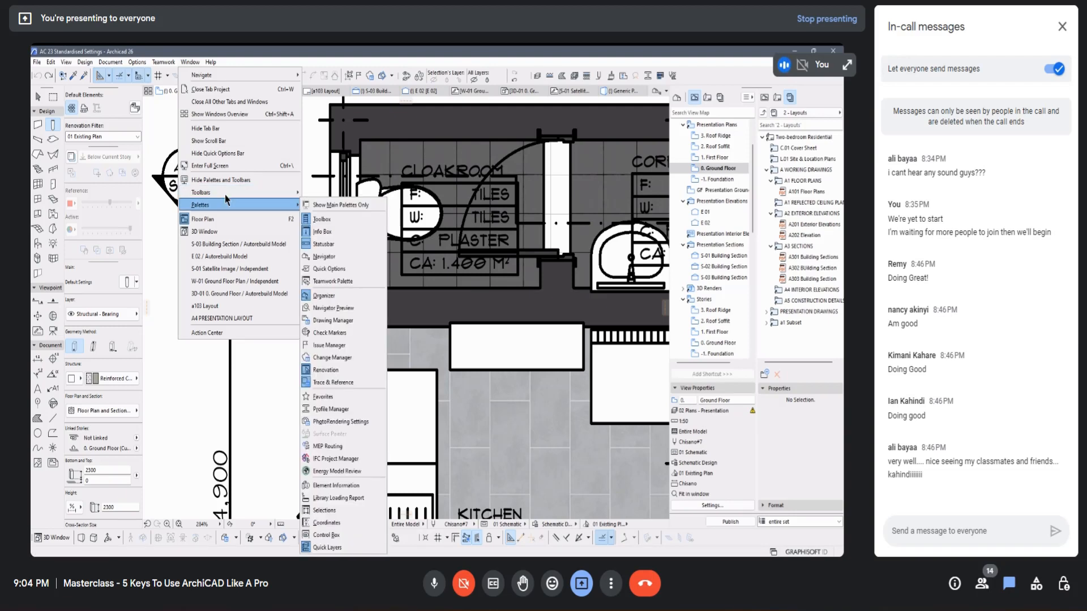
left_click(323, 397)
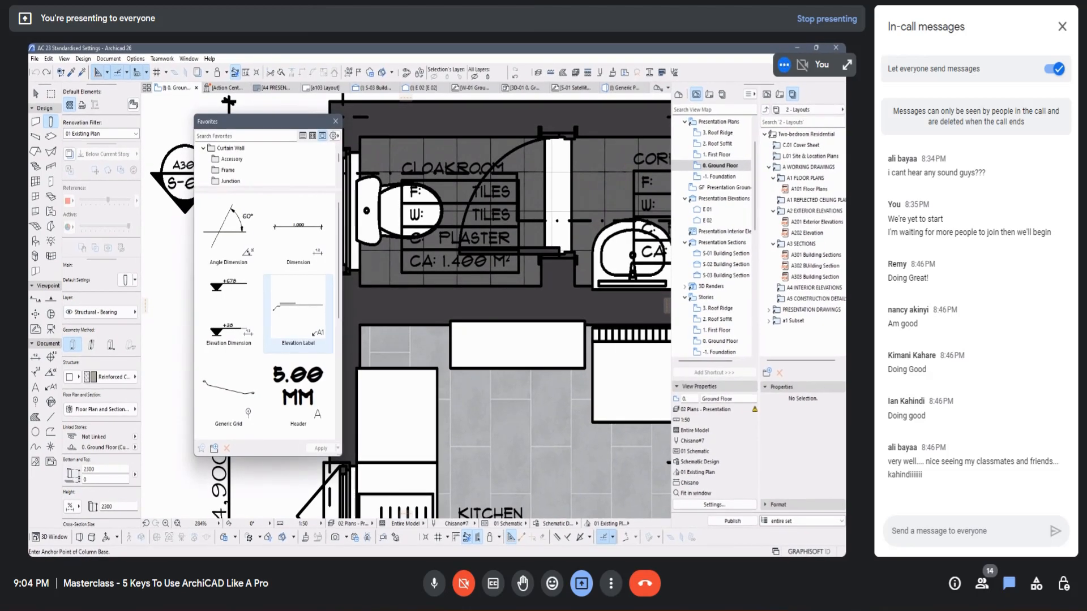
Step: Look through the Accessory and Frame folders of the Curtain Wall favorites
left_click(232, 159)
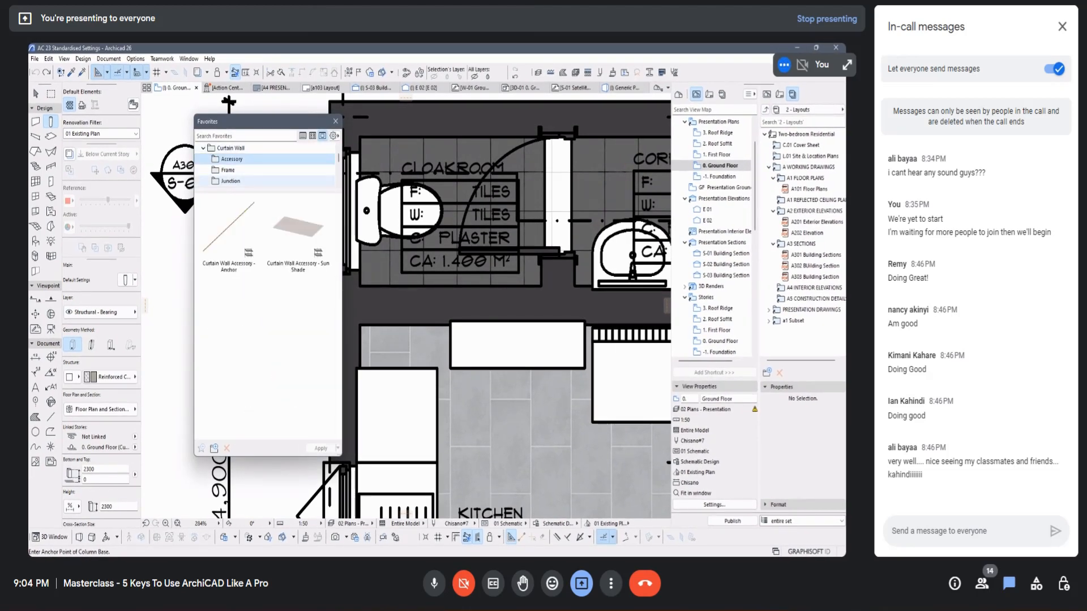
left_click(228, 170)
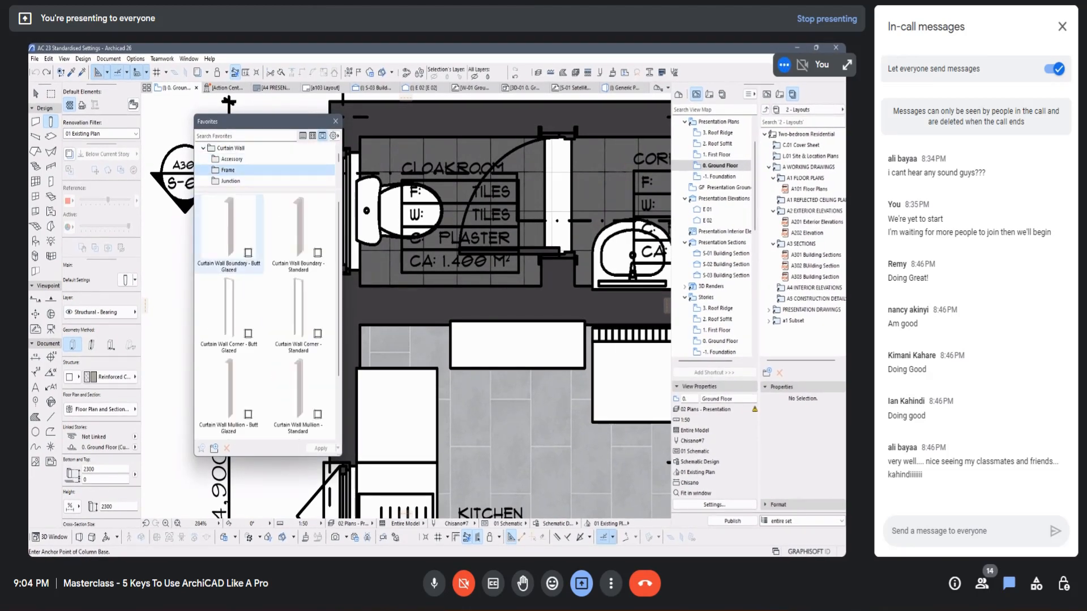
left_click(228, 244)
left_click(297, 239)
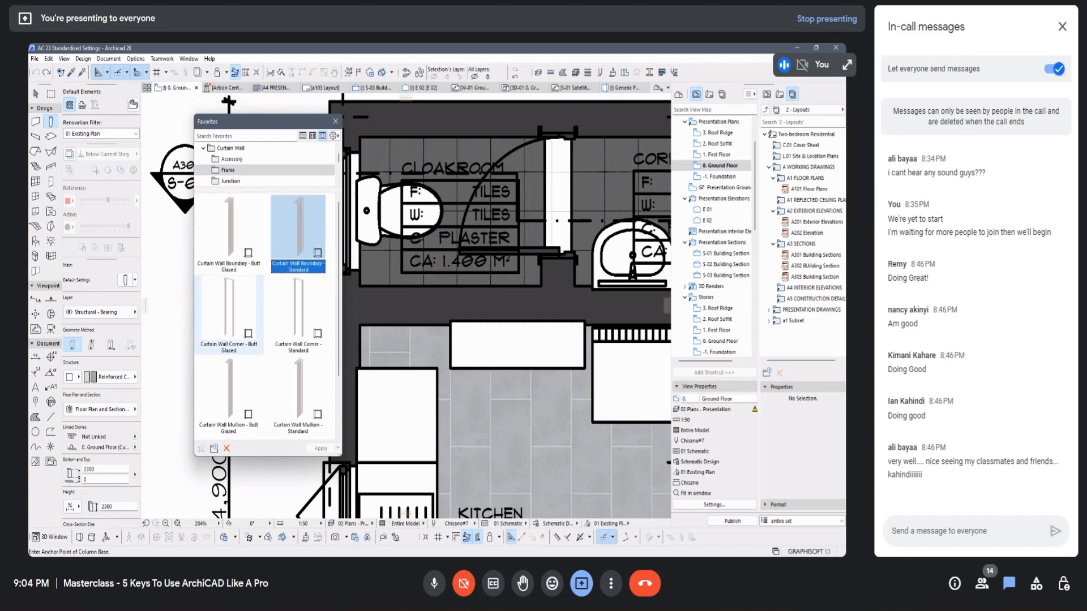
left_click(229, 312)
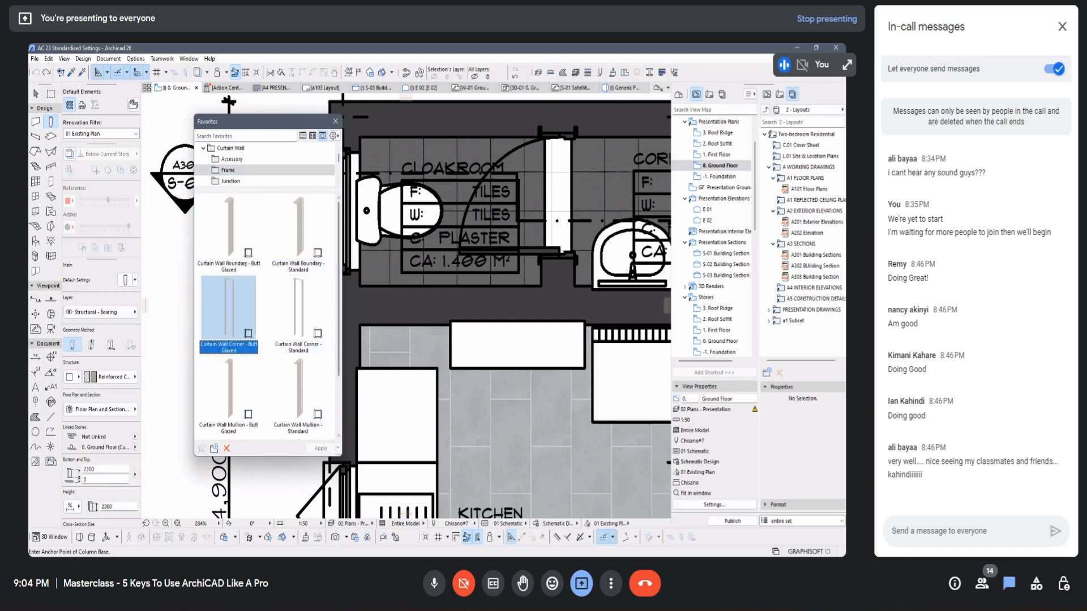
Step: Enlarge the Favorites palette and extend its folder area to list all the favorite folders from Annotation to Structural element
left_click_drag(340, 454, 574, 495)
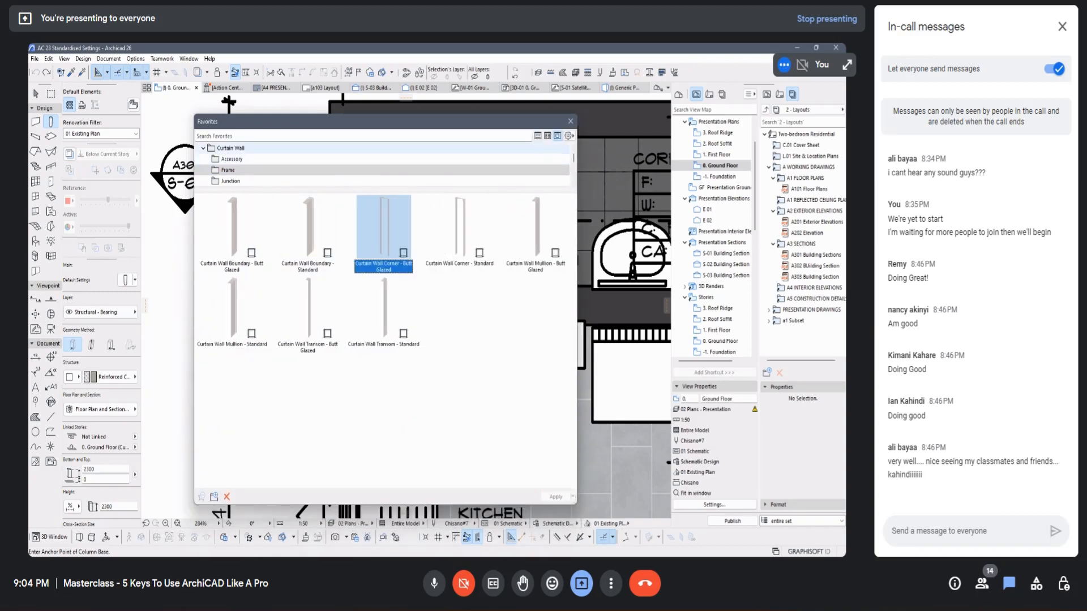
scroll(385, 164, "down", 5)
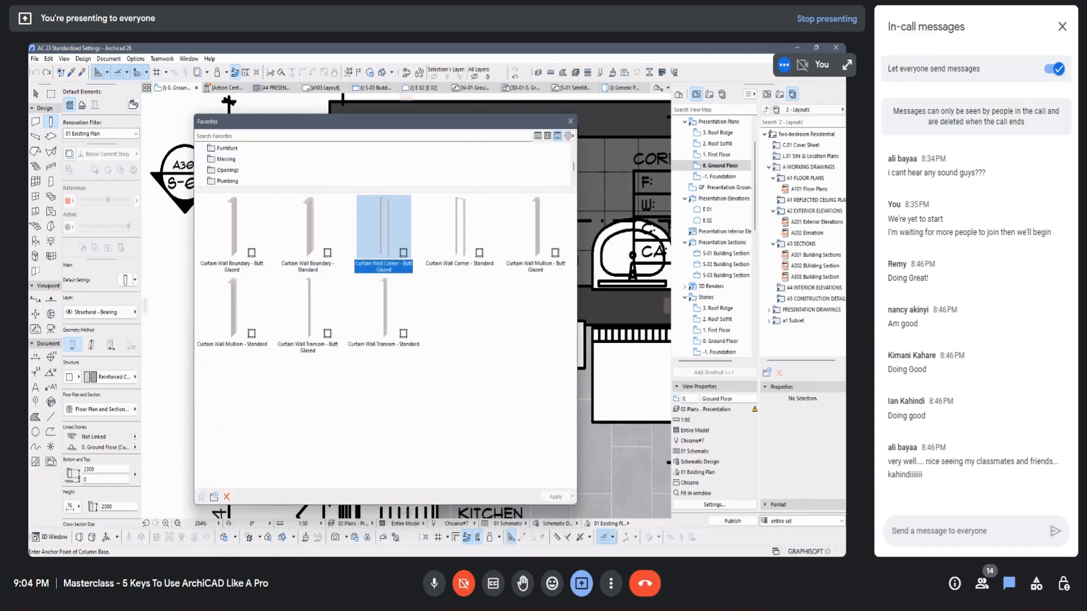
scroll(385, 164, "up", 5)
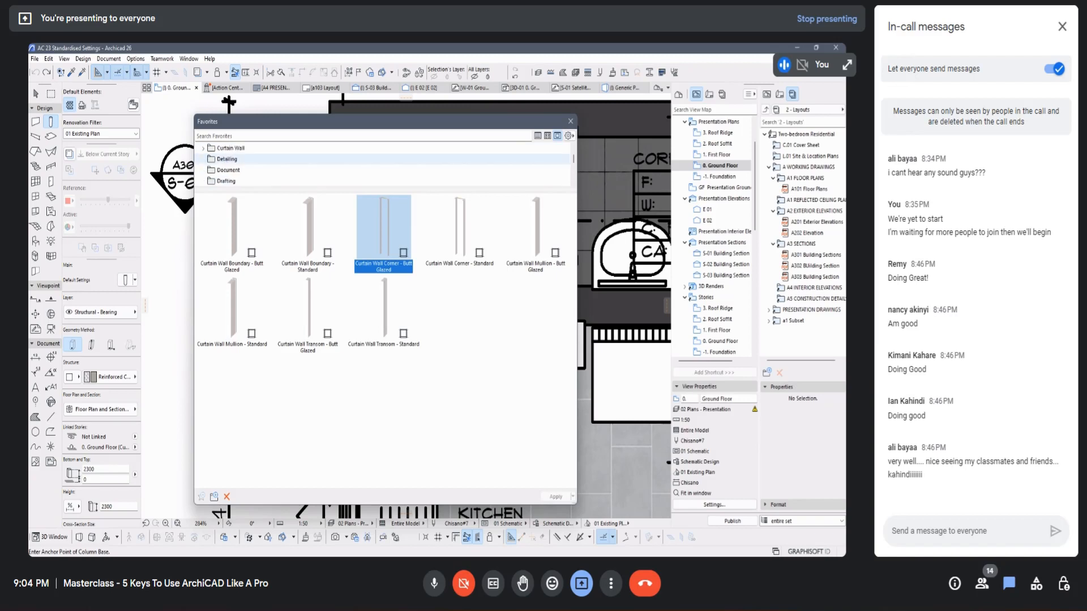
scroll(362, 148, "down", 2)
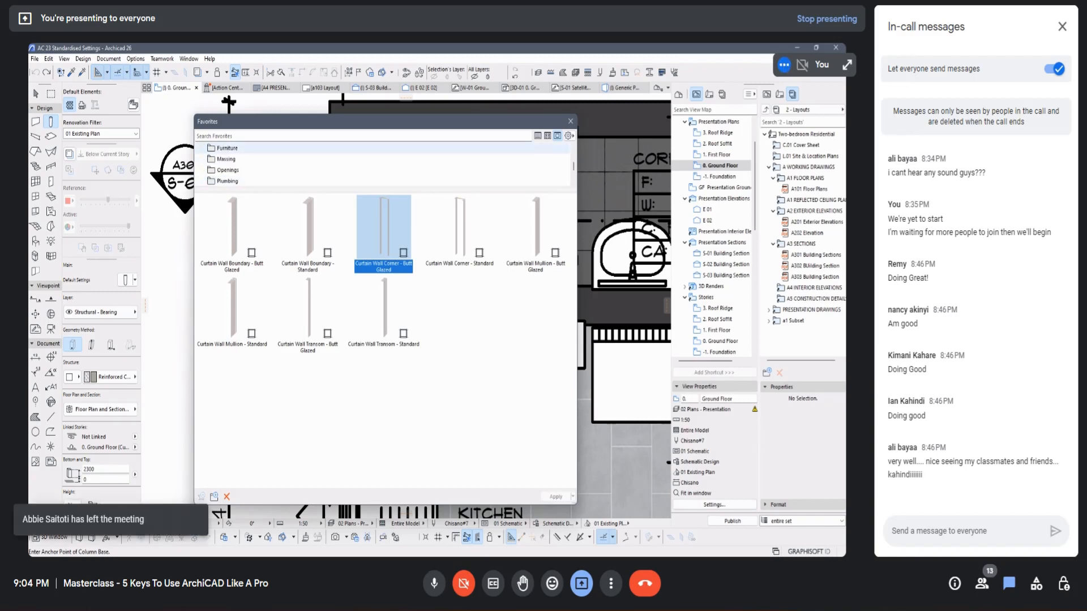
left_click(232, 235)
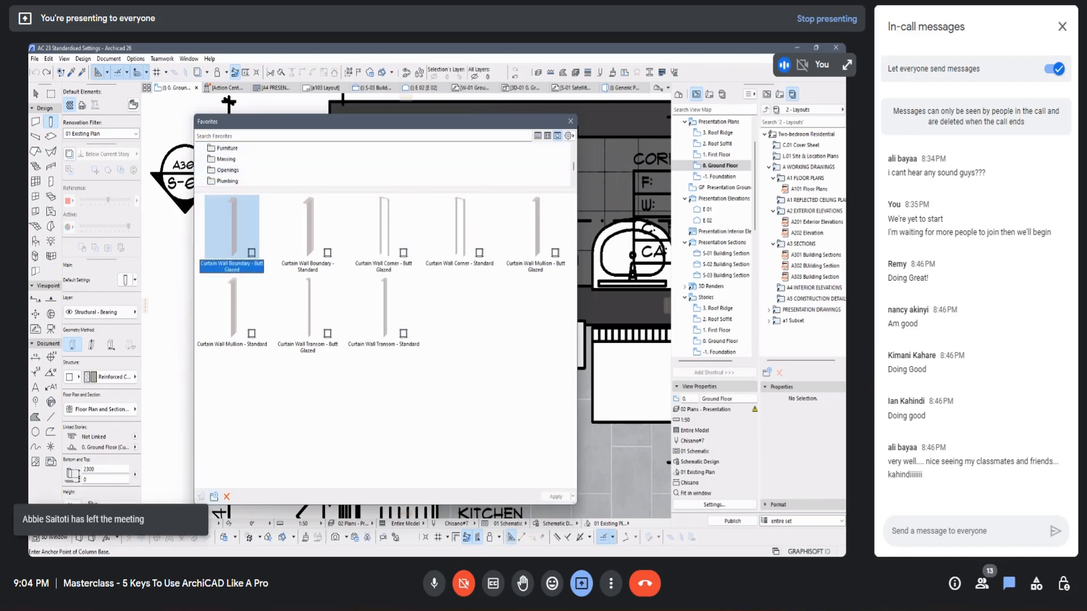
left_click(317, 238)
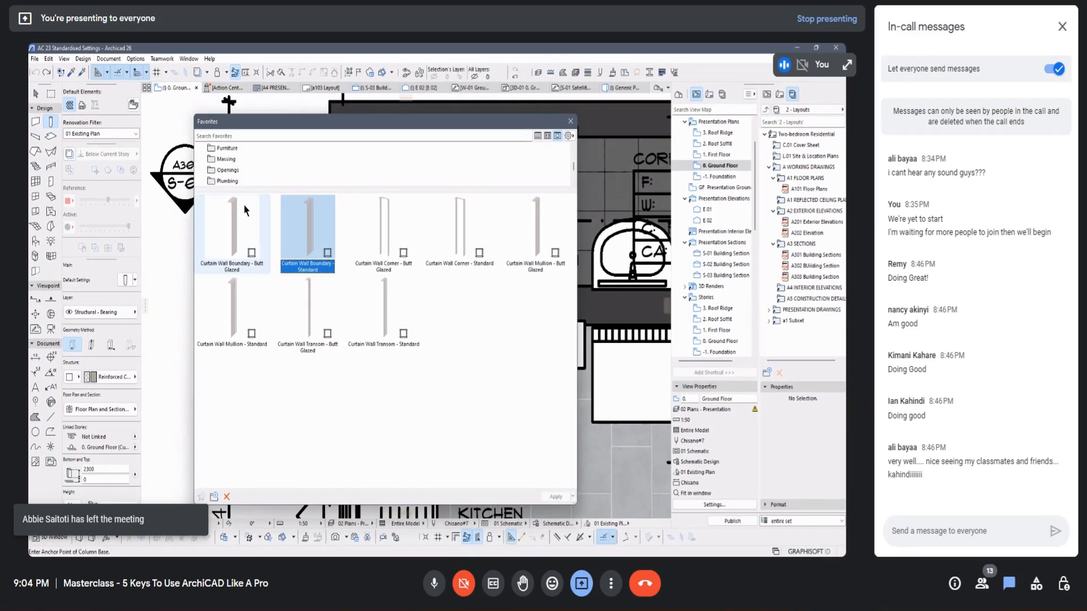
scroll(235, 171, "up", 3)
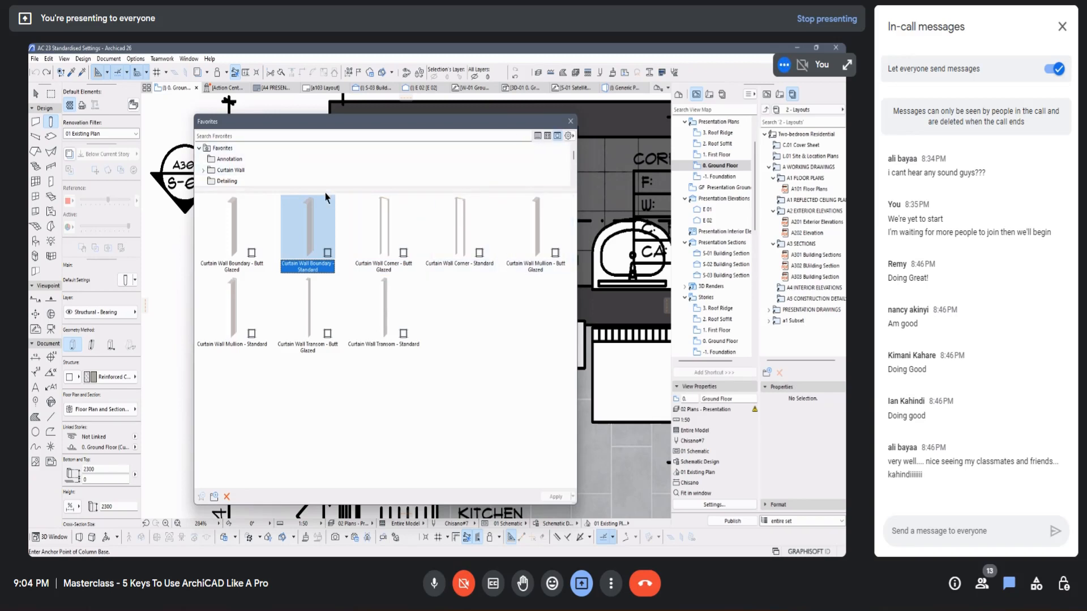
left_click_drag(325, 189, 310, 301)
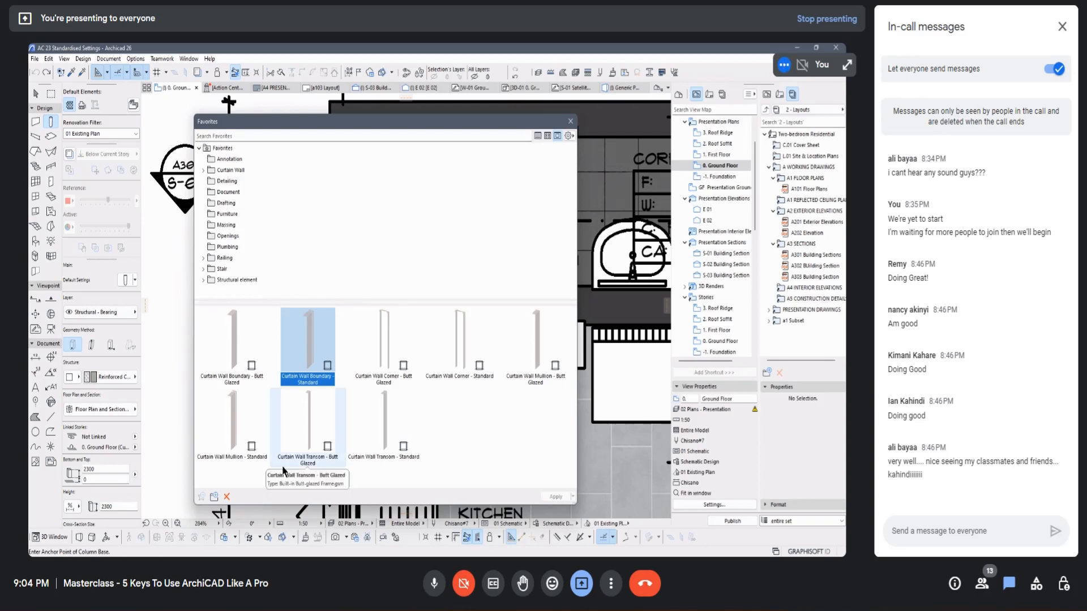
left_click(229, 346)
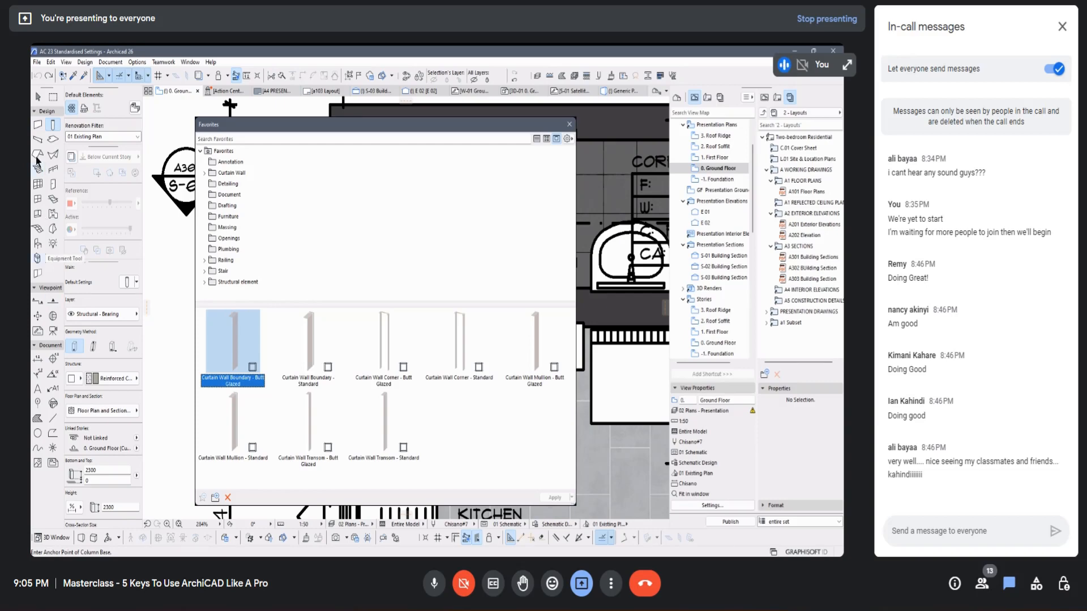
Step: Apply the Structural - Cut Polyline favorite from the Detailing folder as the default polyline settings
left_click(232, 183)
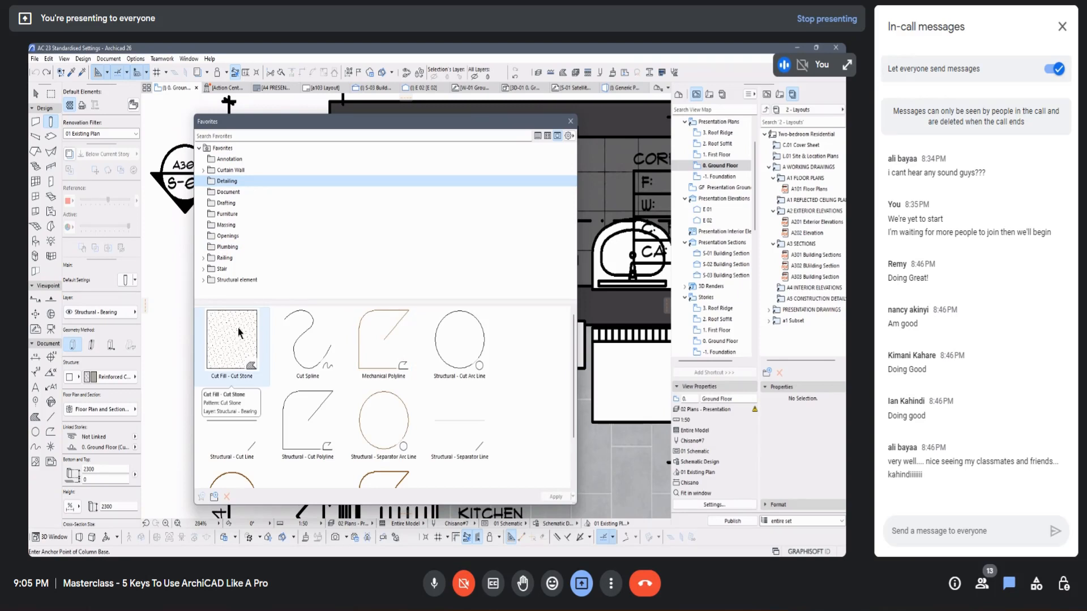
left_click(242, 355)
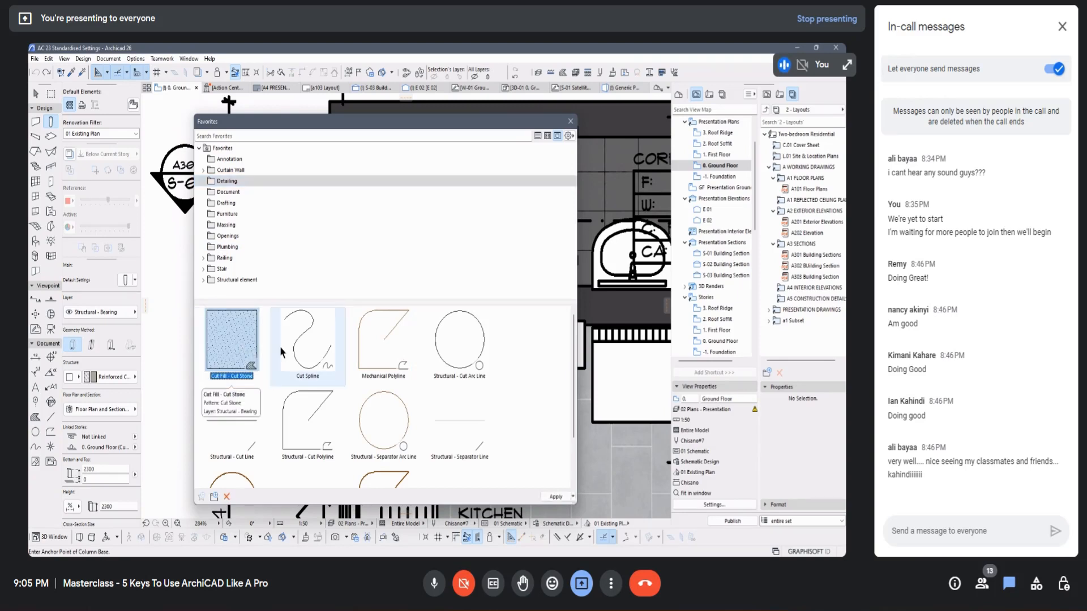
left_click(308, 340)
left_click(383, 334)
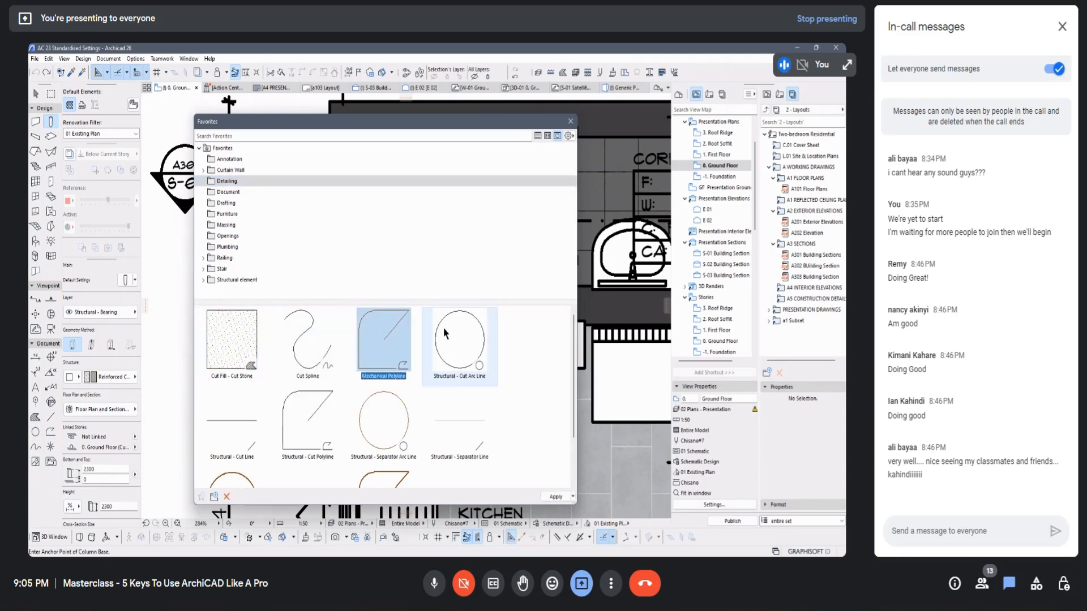
left_click(458, 340)
left_click(289, 405)
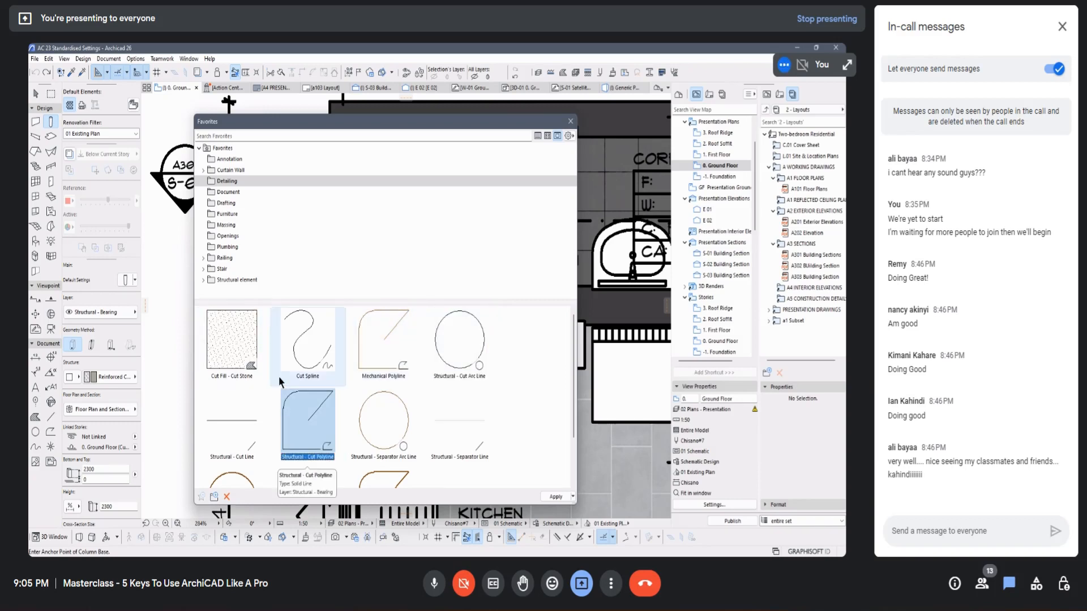
double_click(311, 415)
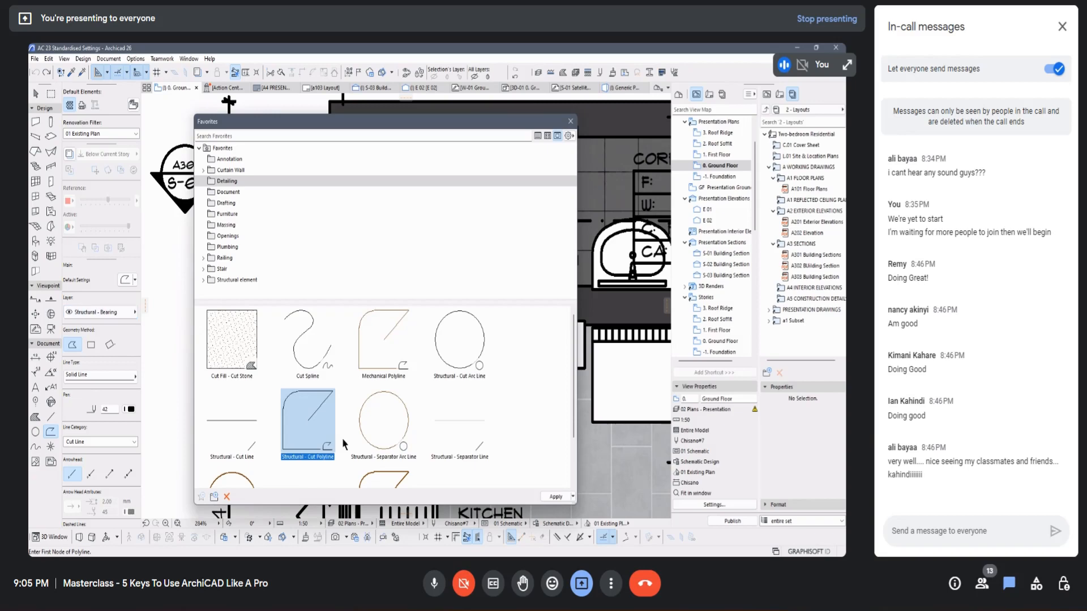
Step: Review the polyline's default settings and apply the Cut Fill - Cut Stone favorite as the fill defaults
scroll(119, 357, "down", 3)
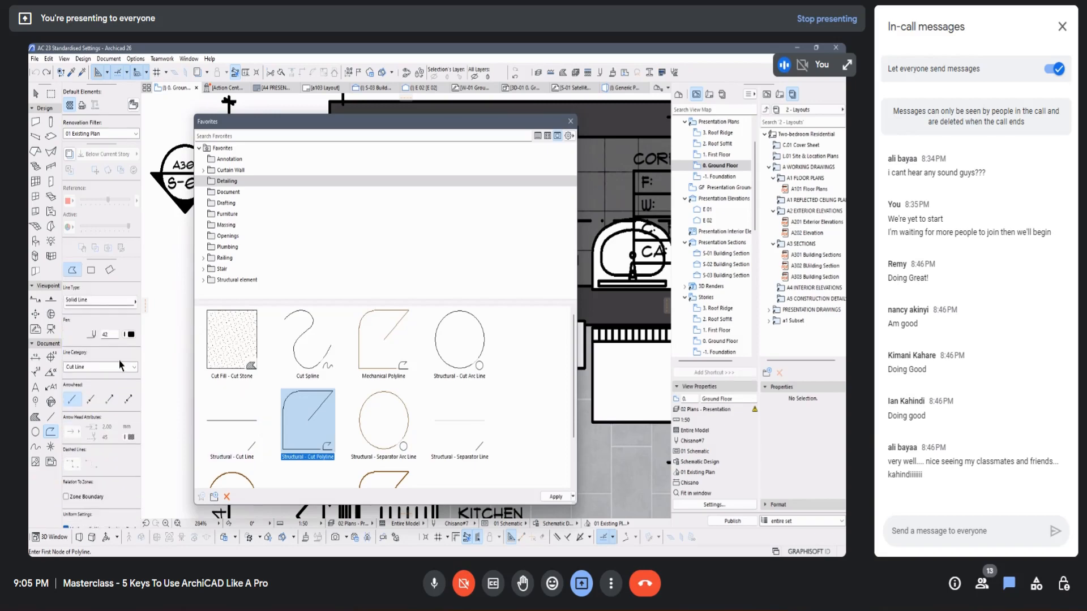
scroll(118, 365, "down", 2)
scroll(115, 362, "up", 5)
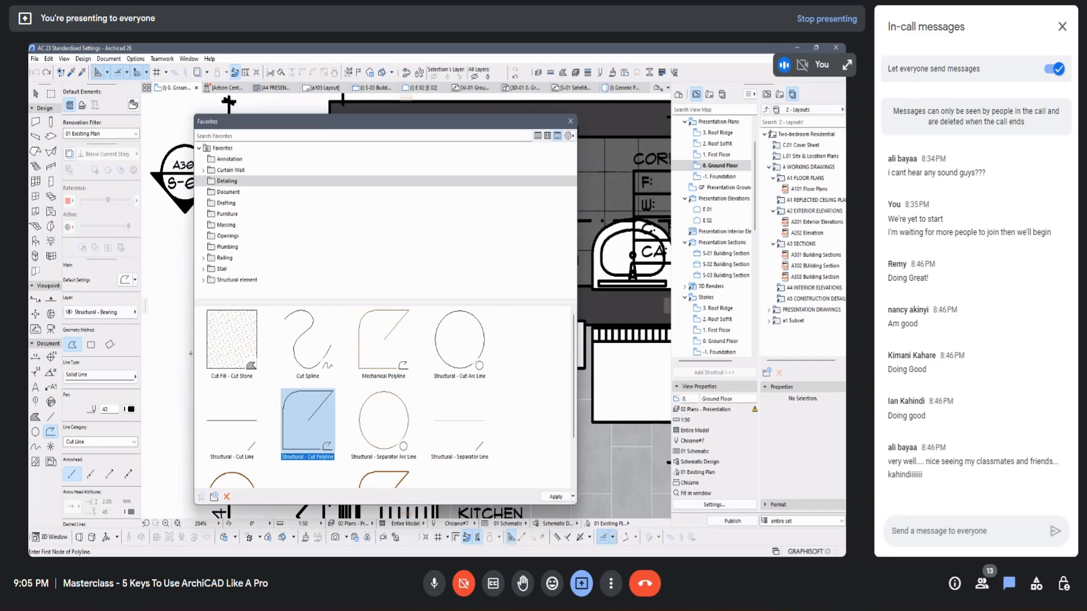
double_click(223, 336)
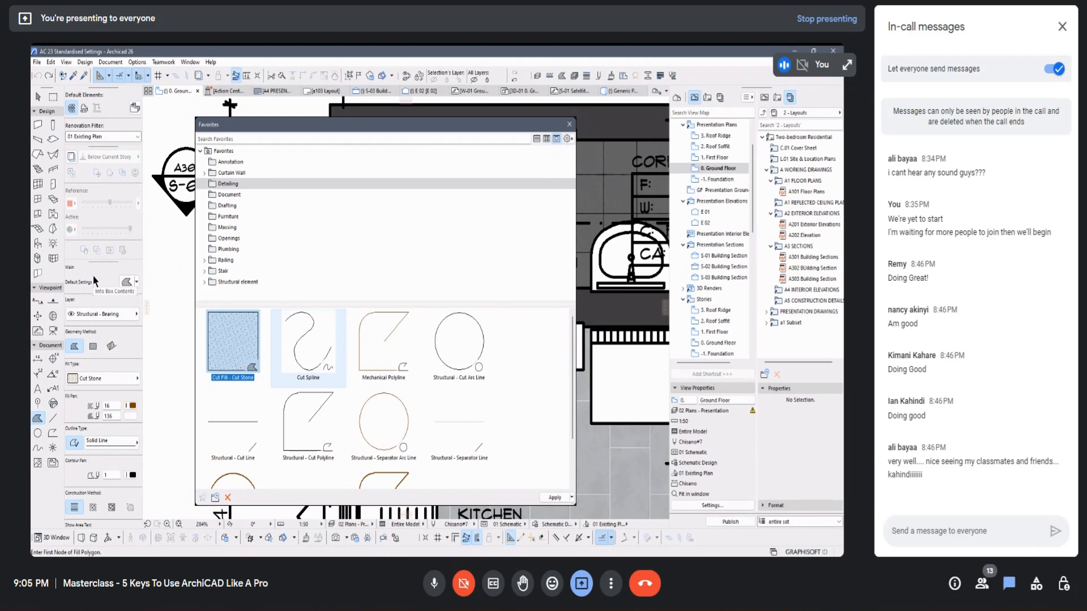
Step: Look through the section, elevation, detail and drawing favorites in the Document folder, and close the Favorites palette
left_click(230, 194)
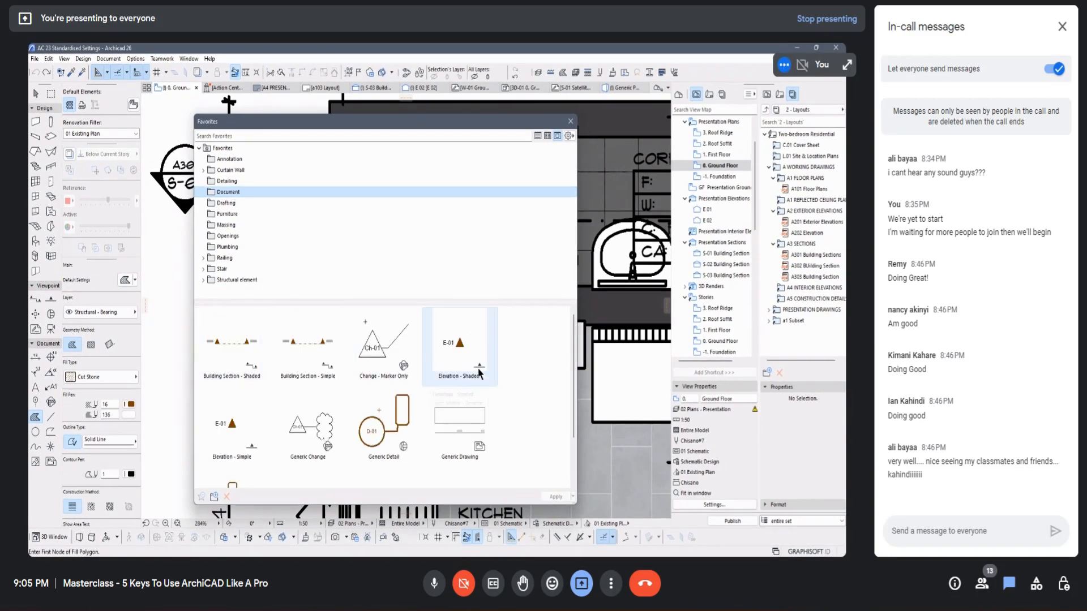
scroll(479, 399, "down", 1)
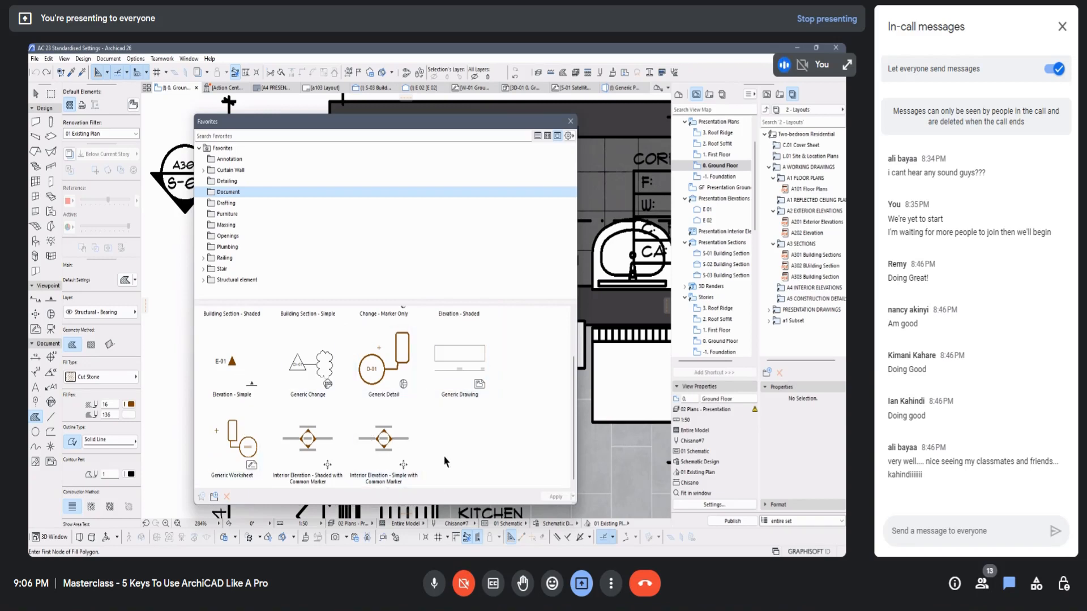
scroll(389, 439, "up", 1)
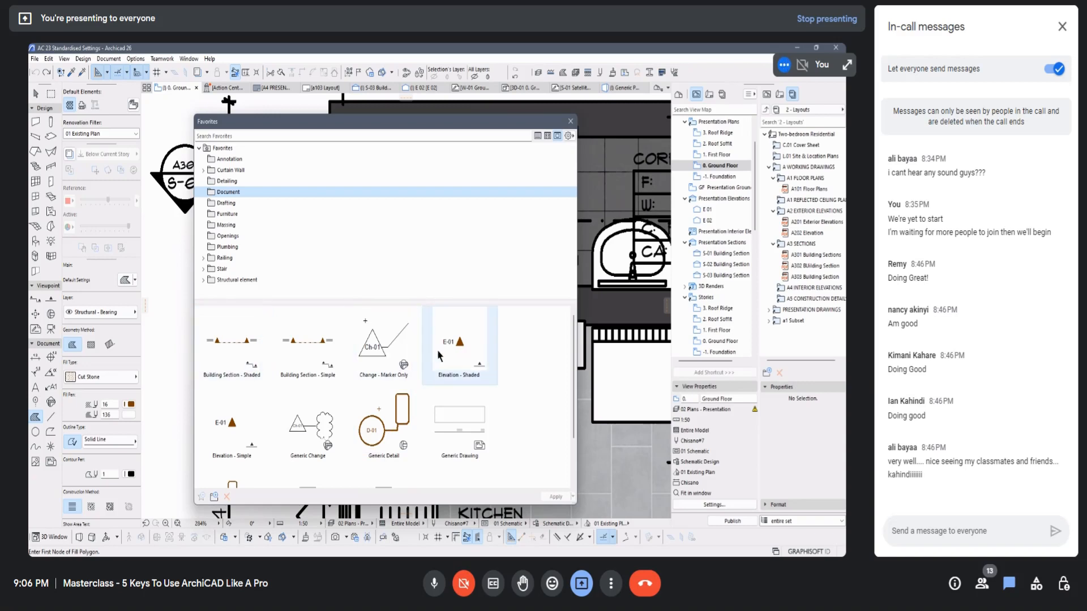
scroll(479, 350, "down", 1)
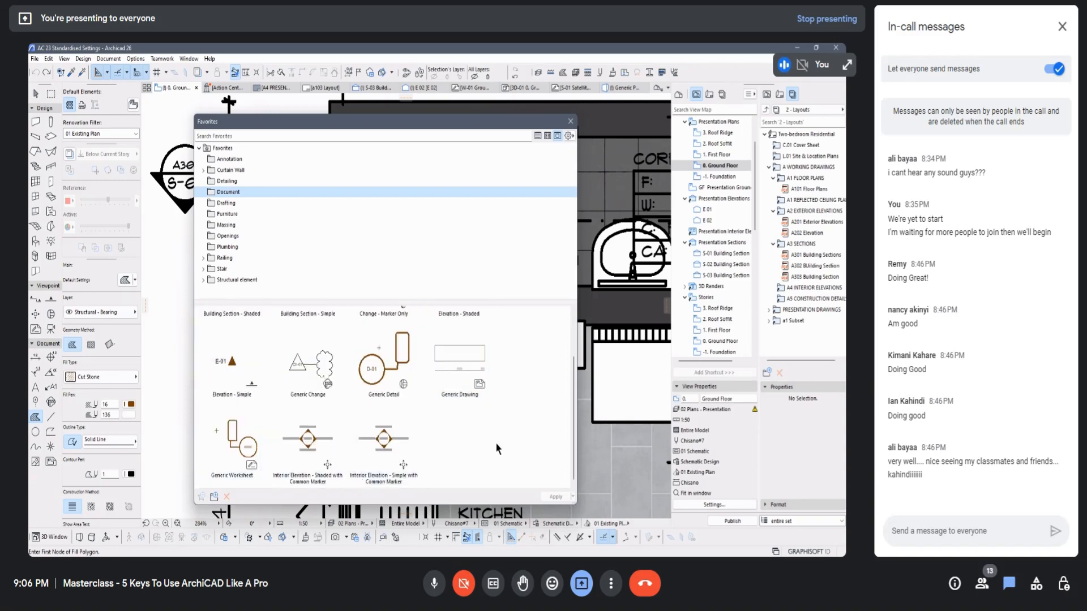
scroll(451, 414, "up", 1)
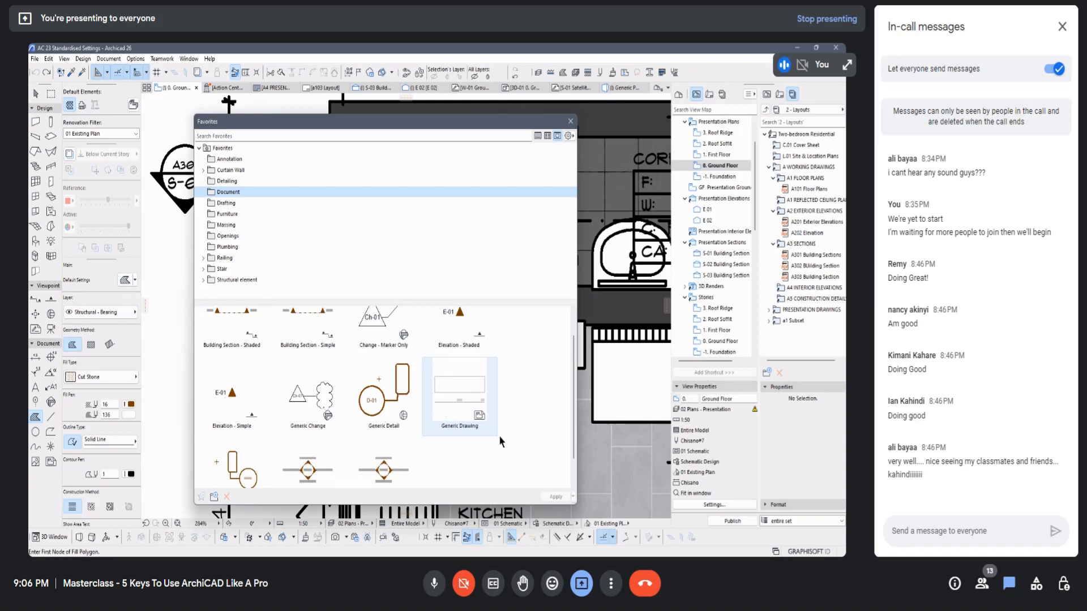
scroll(499, 434, "up", 1)
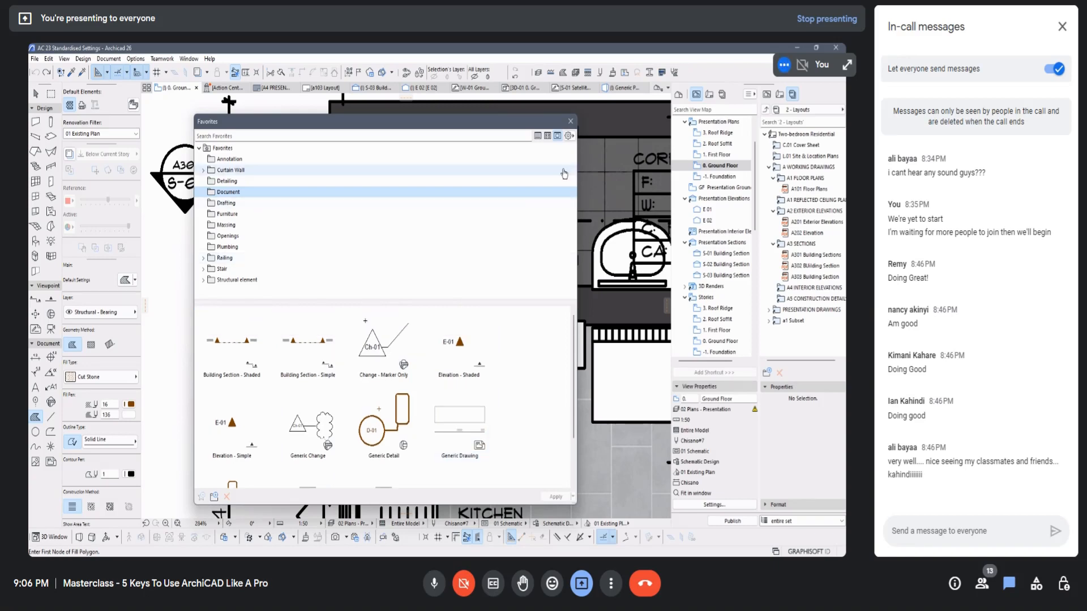
left_click(570, 121)
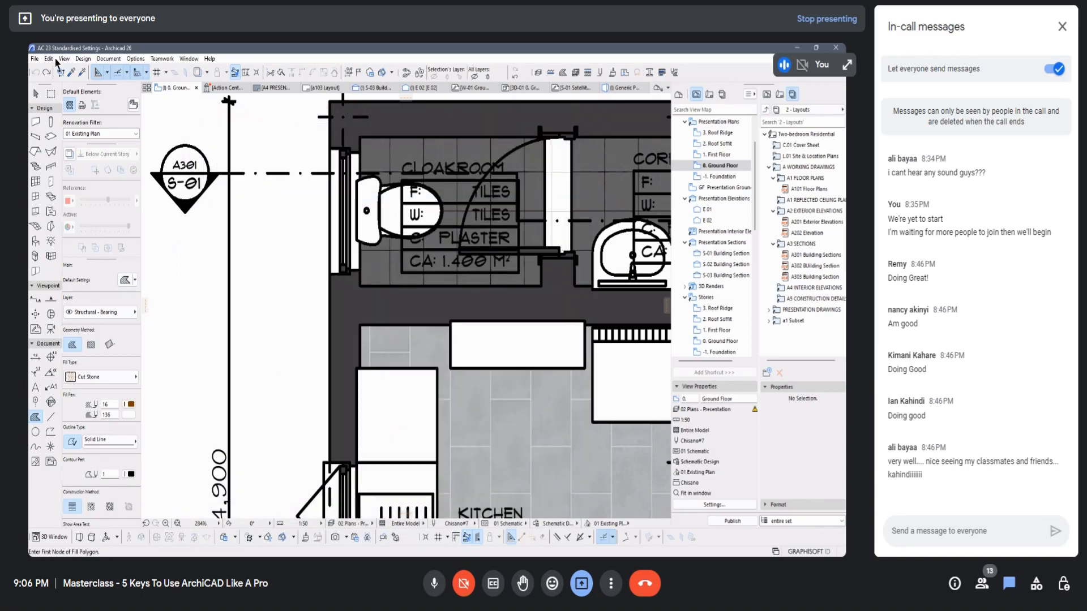
Step: Open the Library Manager and display the contents of Archicad Library 26
left_click(34, 59)
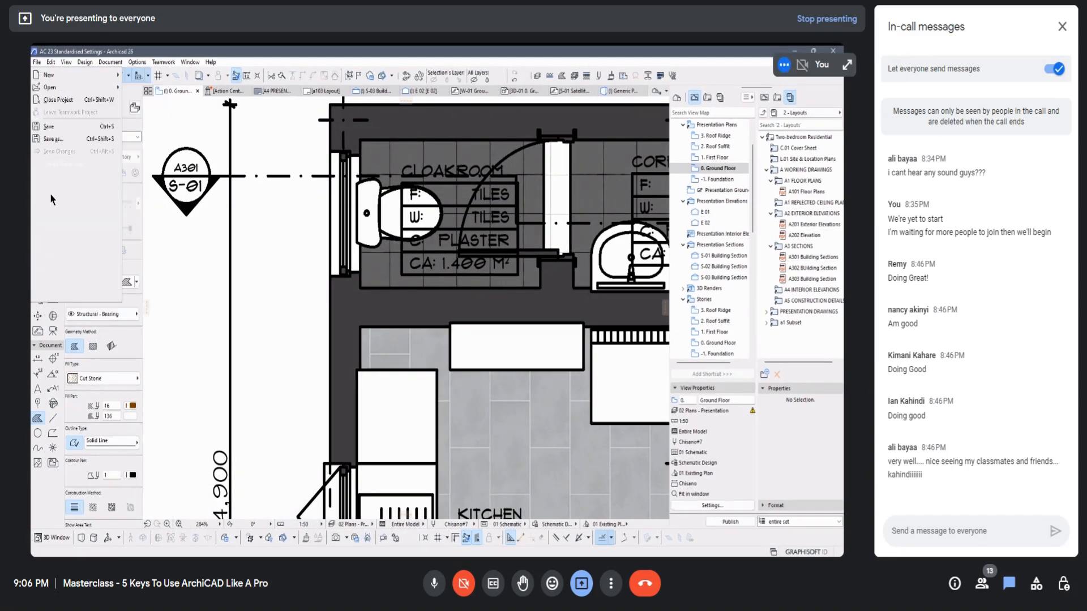
mouse_move(108, 215)
left_click(154, 218)
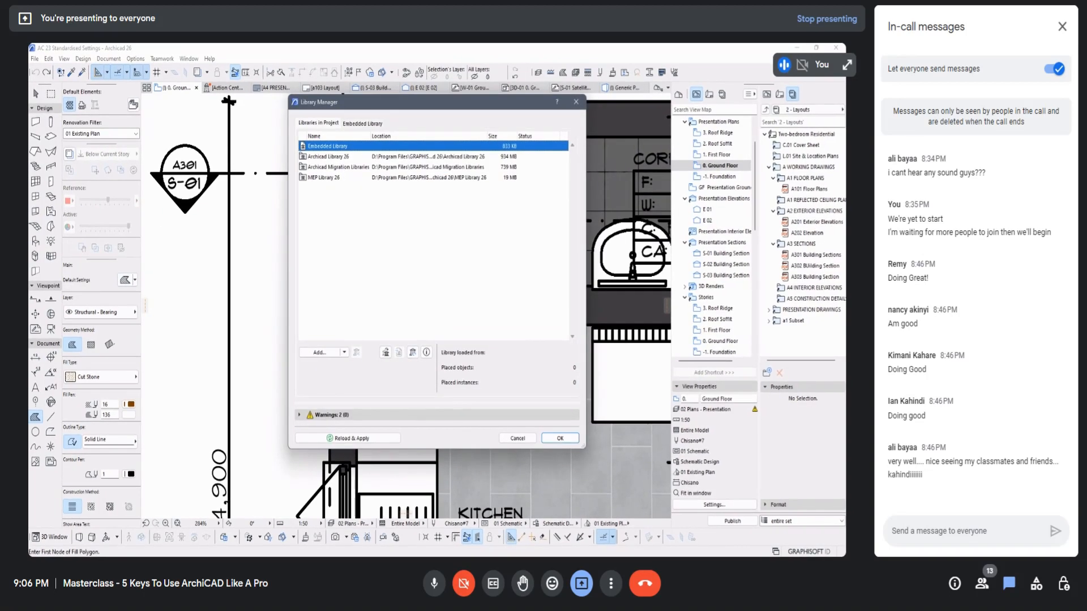
left_click(334, 157)
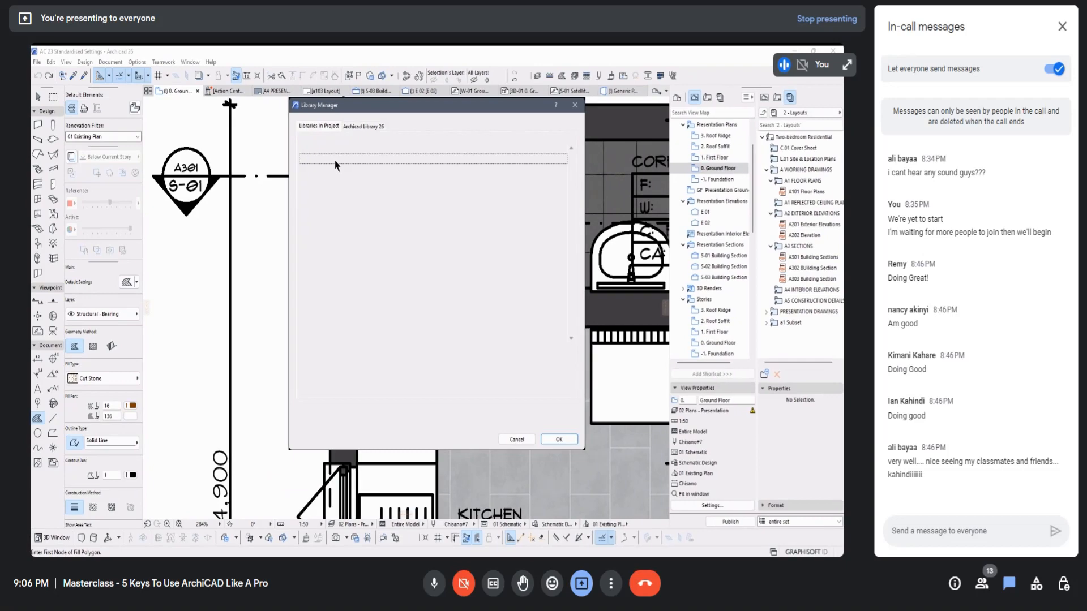
double_click(316, 158)
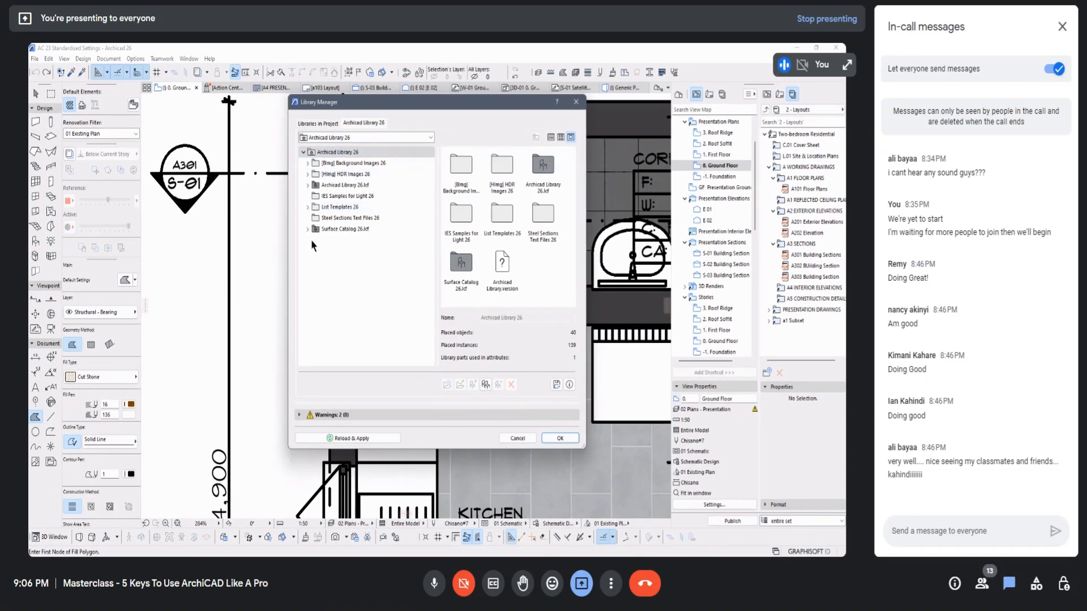
Step: Browse Archicad Library 26 through Object Library, Basic Library and Furnishing, and examine the objects in the Appliances folder
left_click(309, 185)
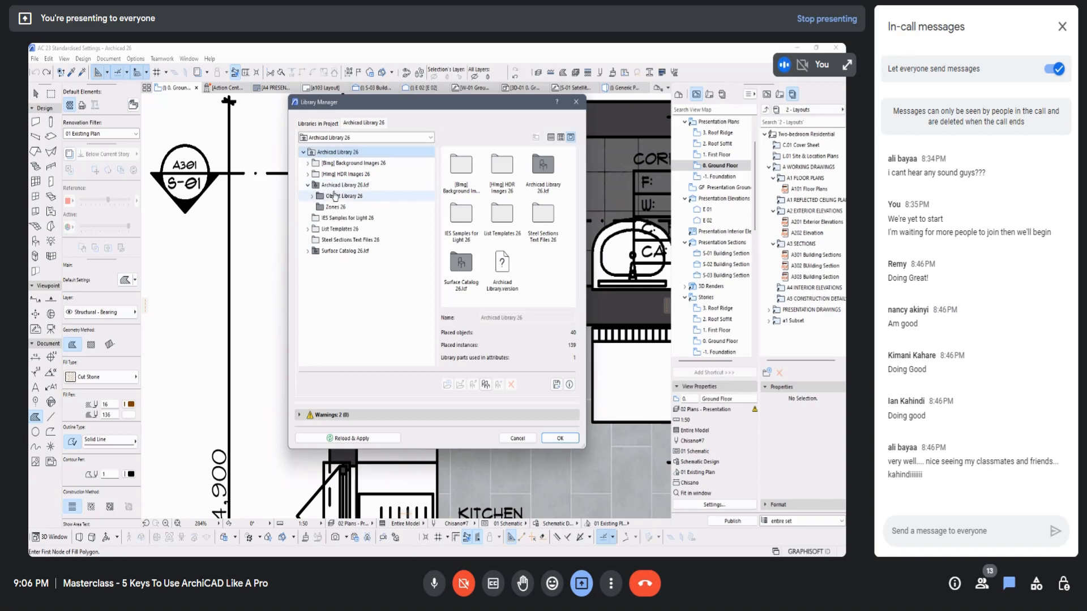
left_click(312, 196)
left_click(344, 197)
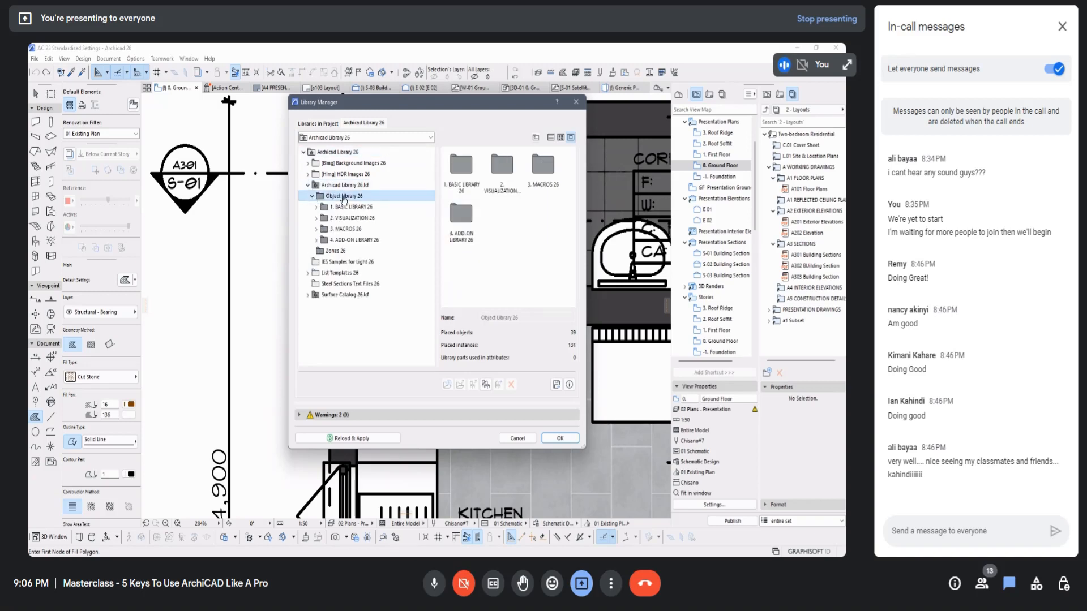
double_click(351, 207)
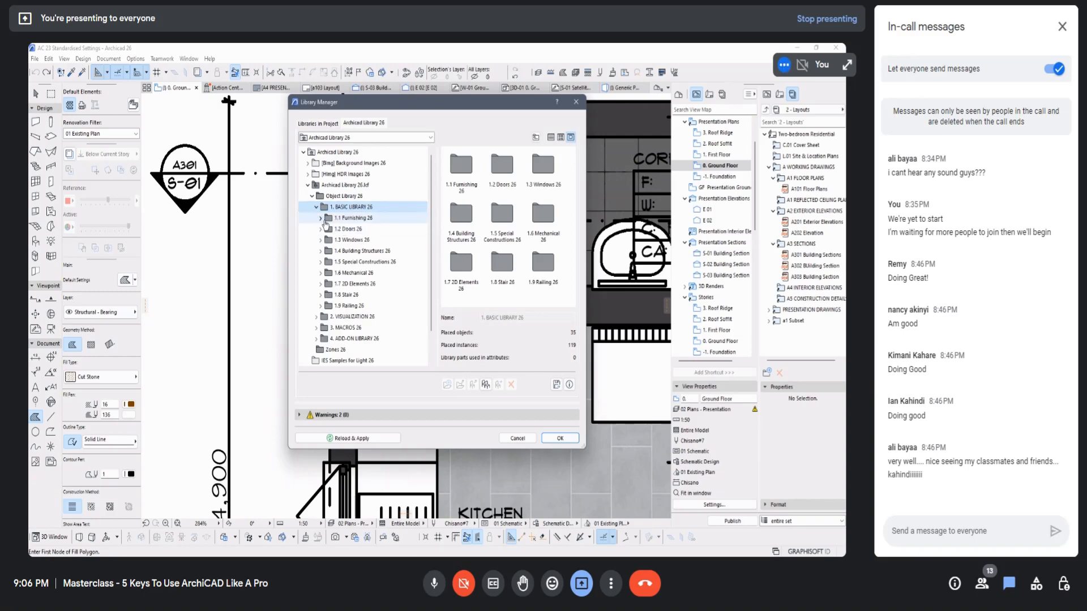
left_click(320, 217)
left_click(355, 200)
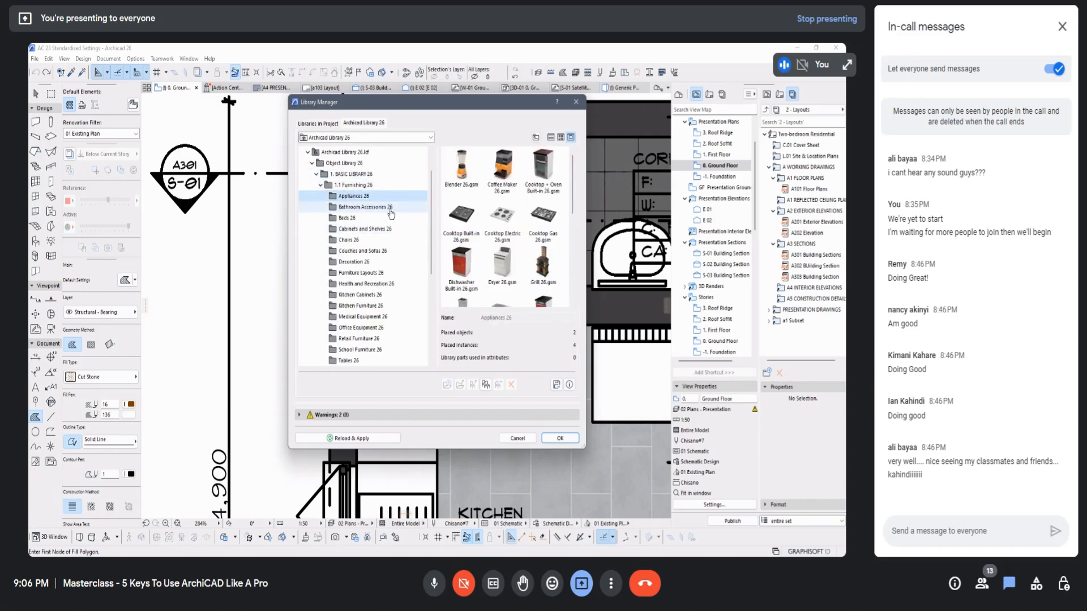
scroll(481, 203, "down", 3)
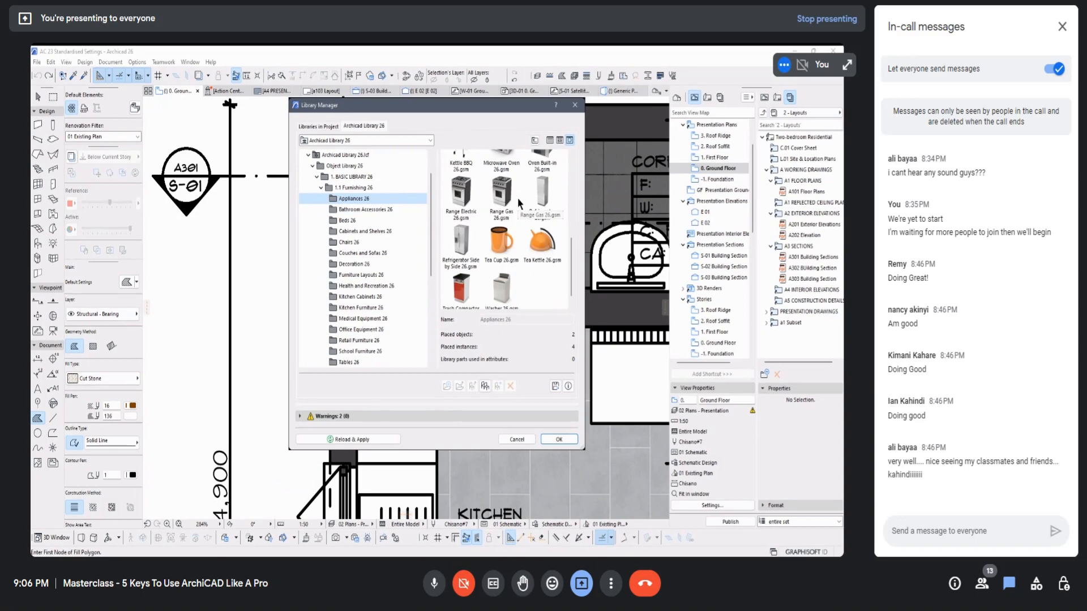
scroll(374, 166, "down", 4)
scroll(497, 272, "down", 1)
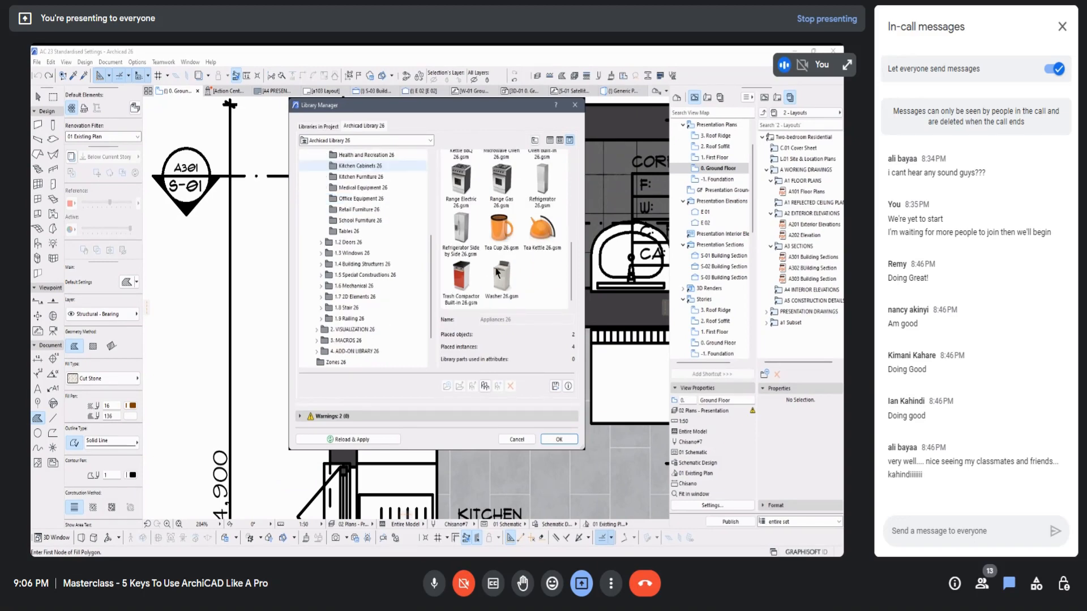
scroll(396, 238, "up", 5)
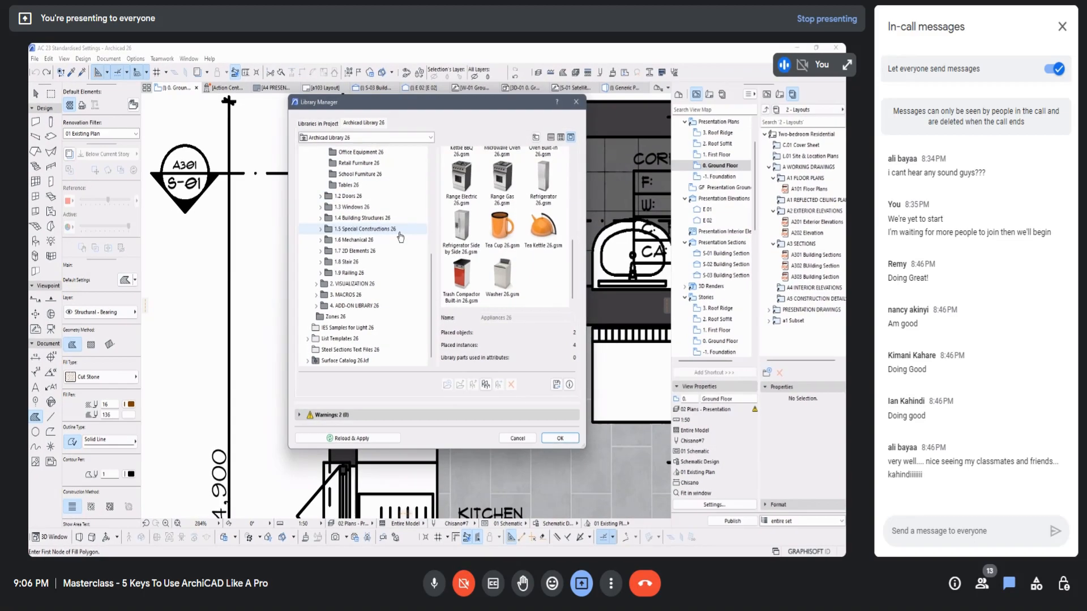
Step: Look through the textures, roof tile and truss objects stored in the project's Embedded Library
left_click(331, 125)
left_click(327, 146)
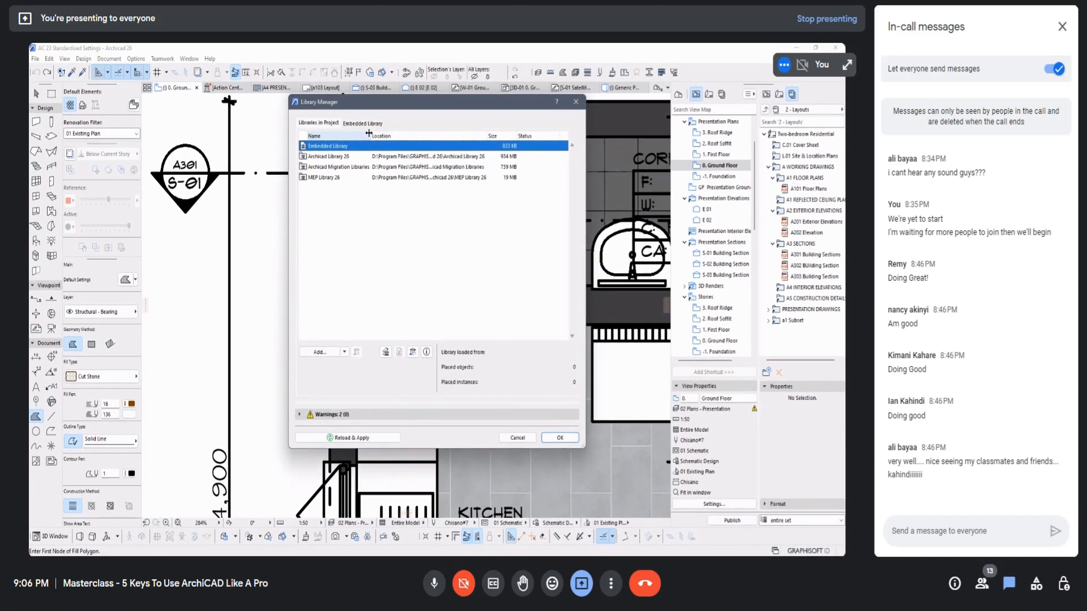
left_click(368, 124)
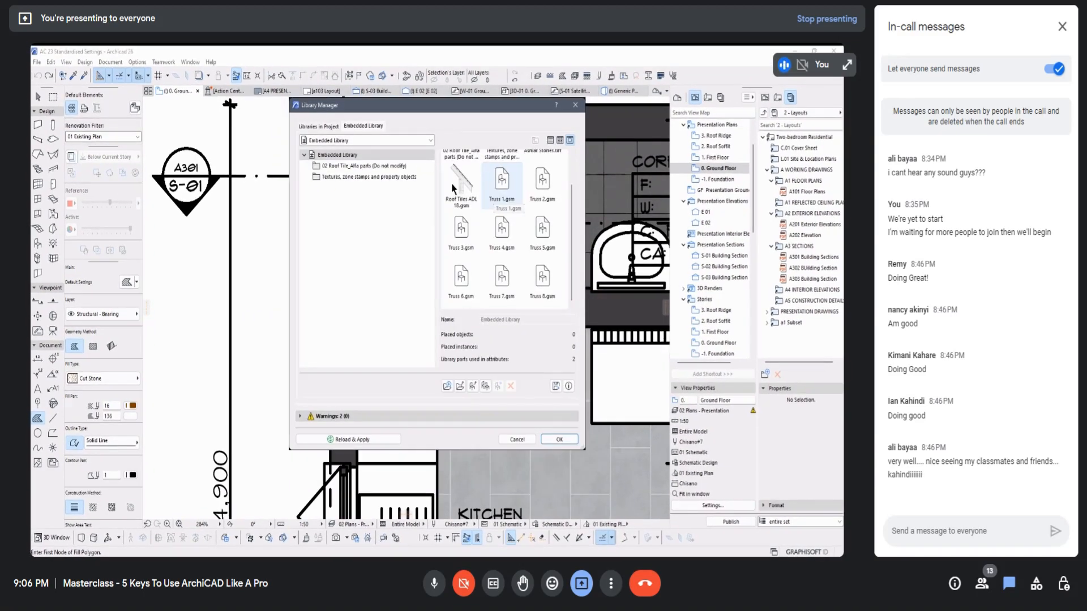
scroll(510, 226, "up", 2)
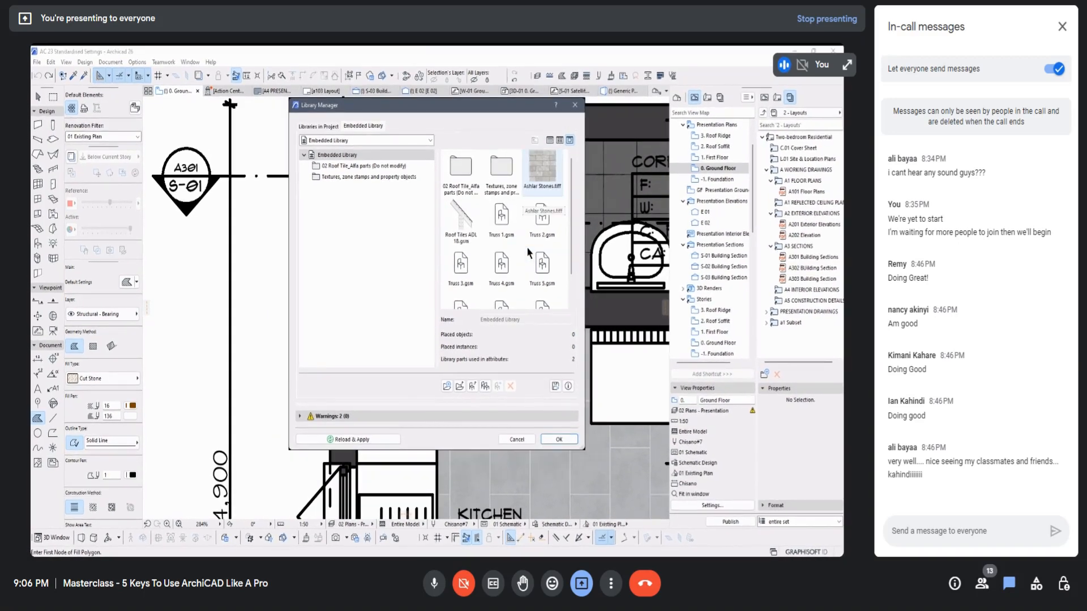
scroll(526, 246, "down", 1)
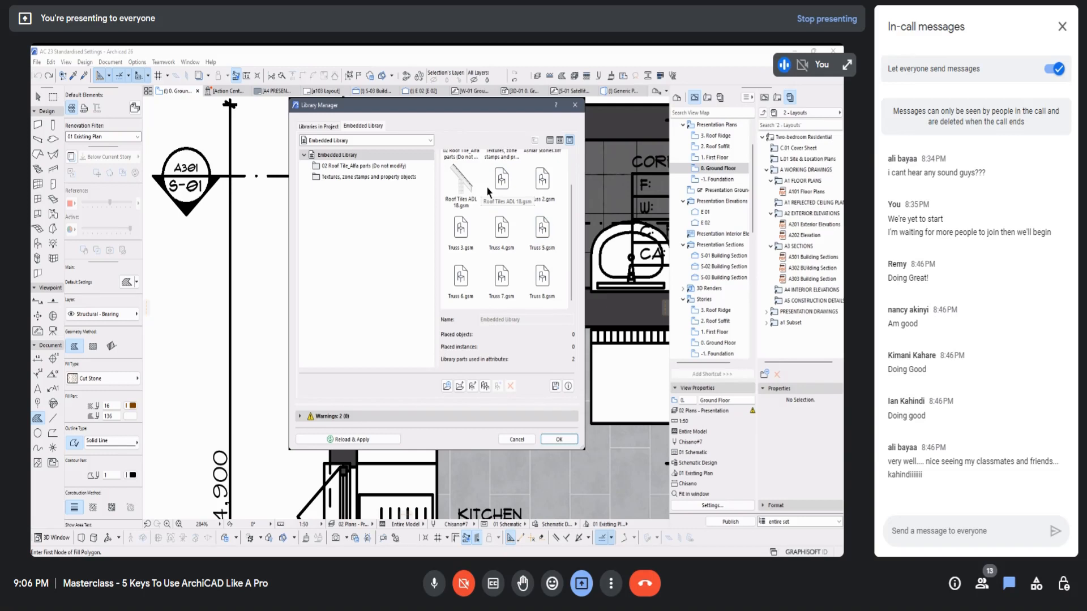
Step: Expand the library warnings and look through the Appliances objects of Archicad Library 26 again
left_click(319, 126)
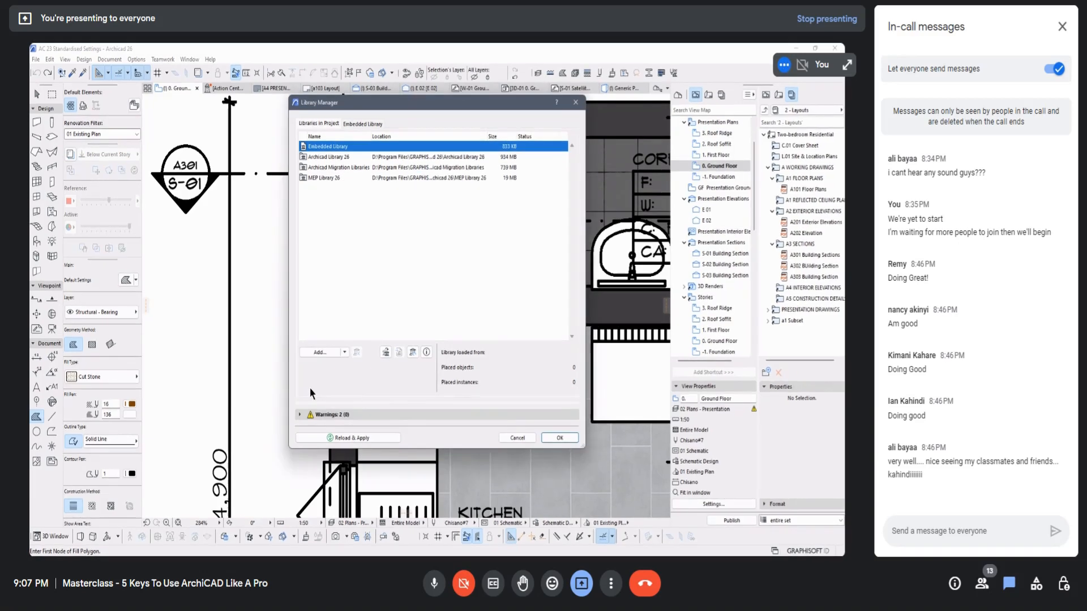
left_click(300, 416)
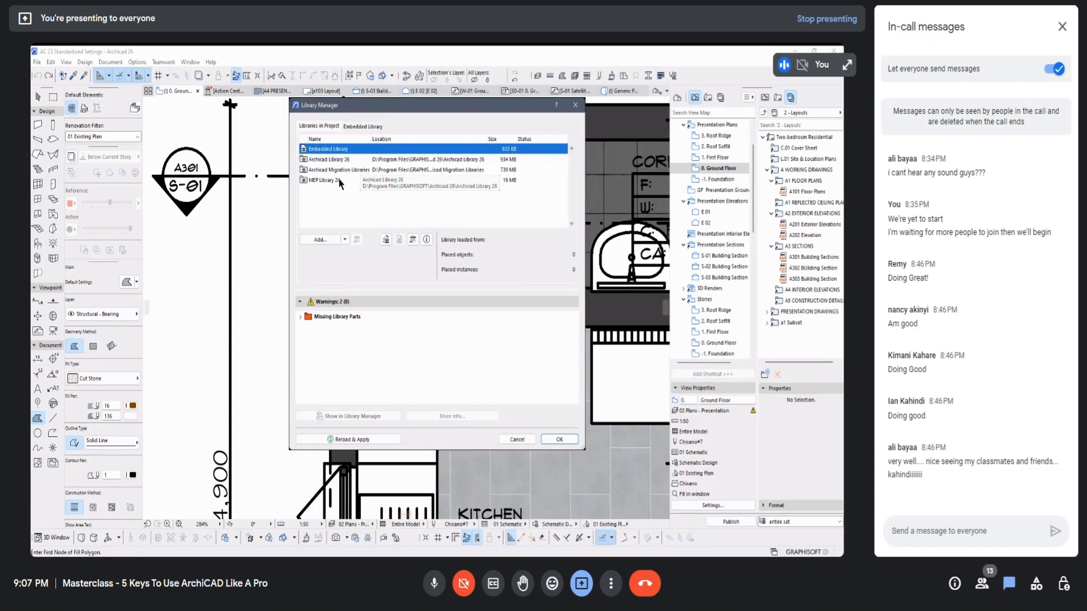
left_click(373, 160)
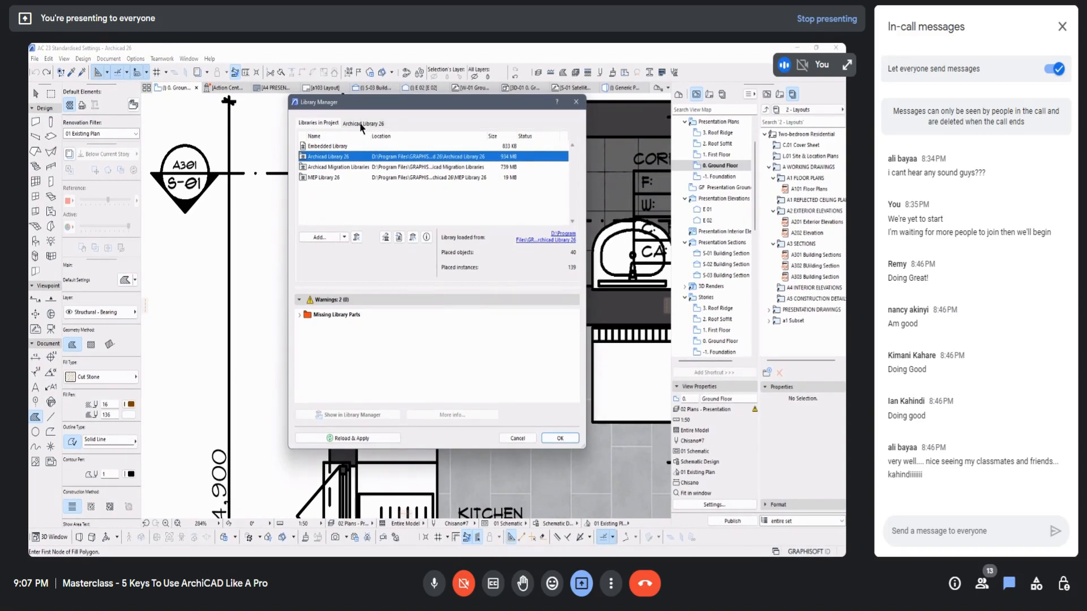
left_click(366, 123)
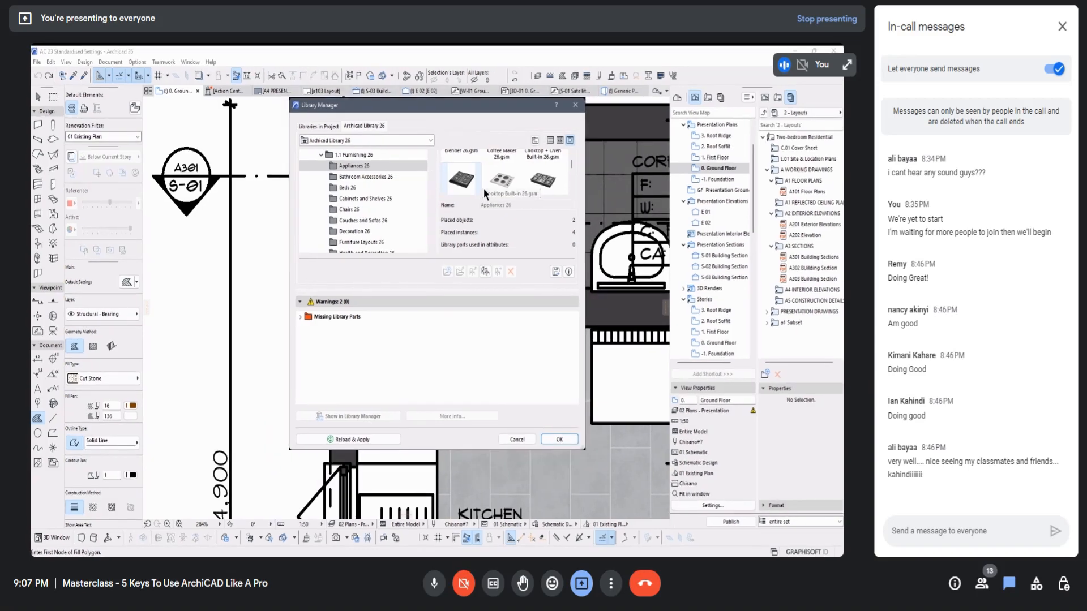
scroll(484, 187, "up", 1)
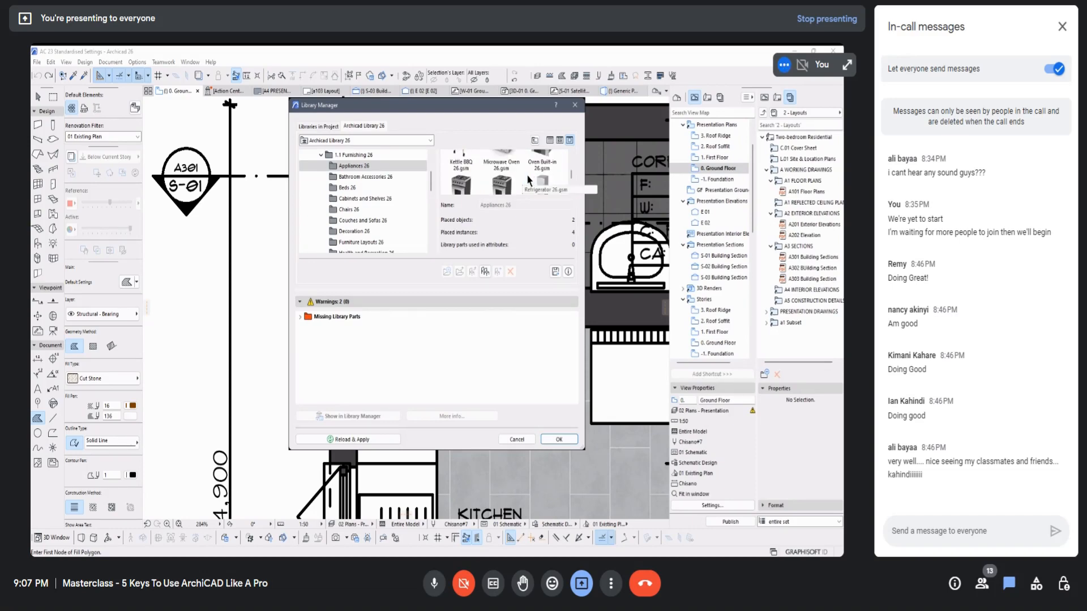
scroll(527, 180, "down", 2)
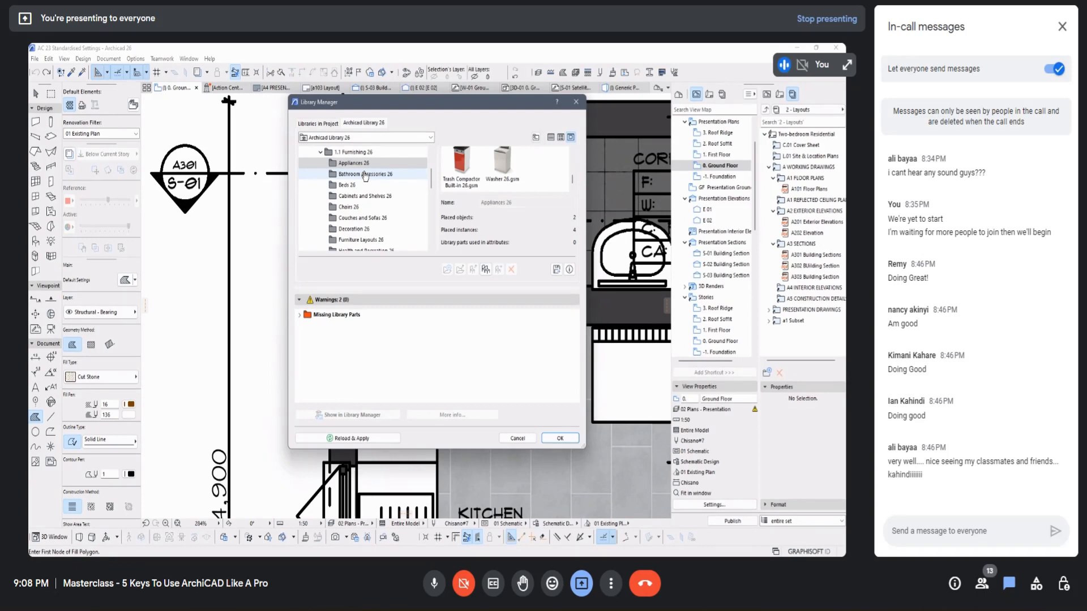
scroll(362, 170, "up", 1)
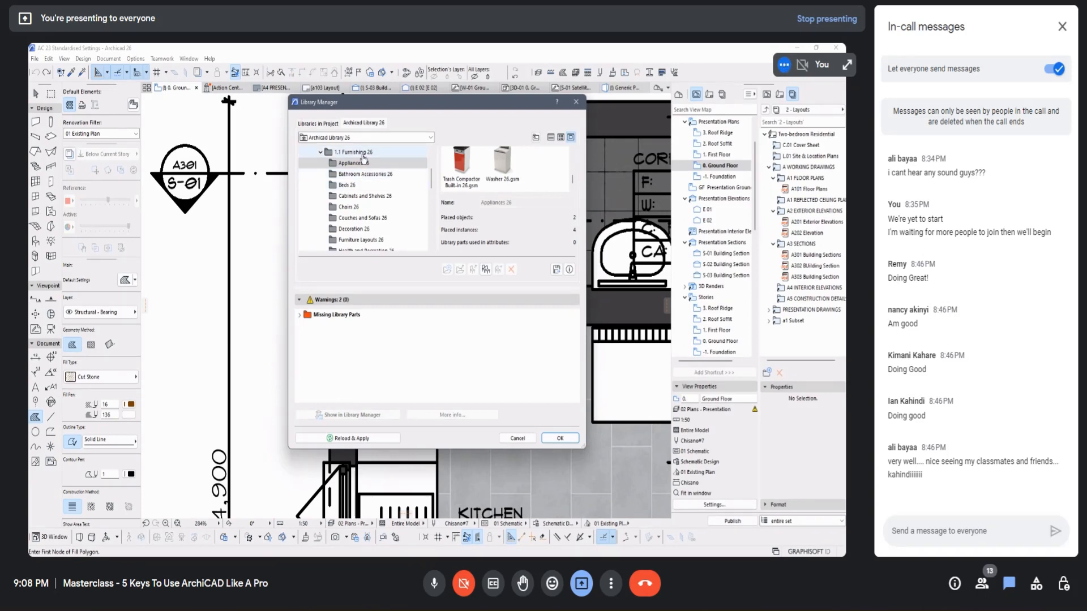
Step: Return to the list of project libraries and close the Library Manager to see the whole ground floor plan
left_click(320, 124)
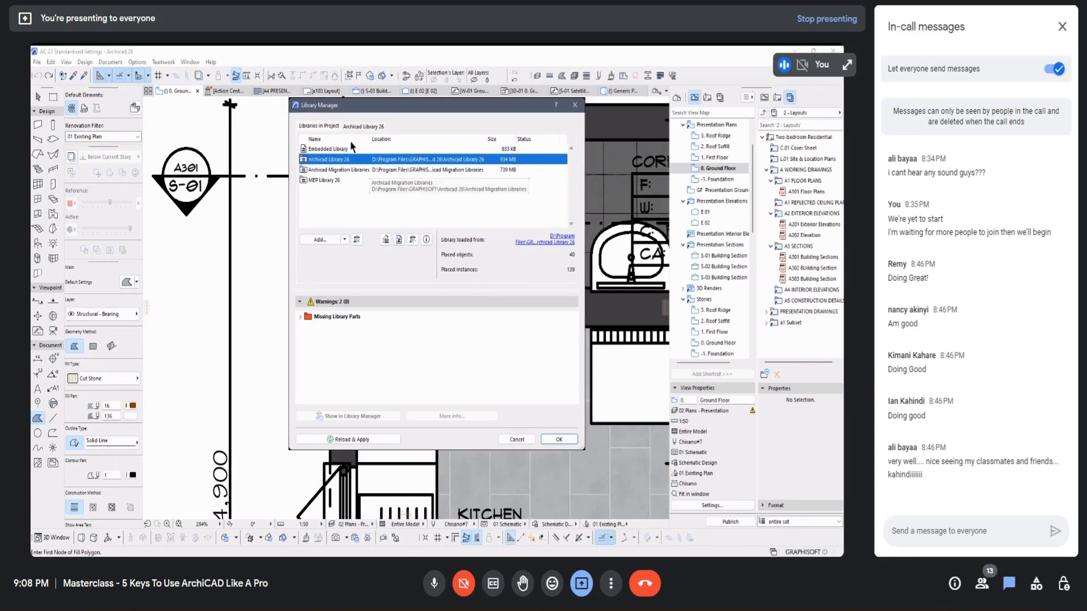
left_click(575, 103)
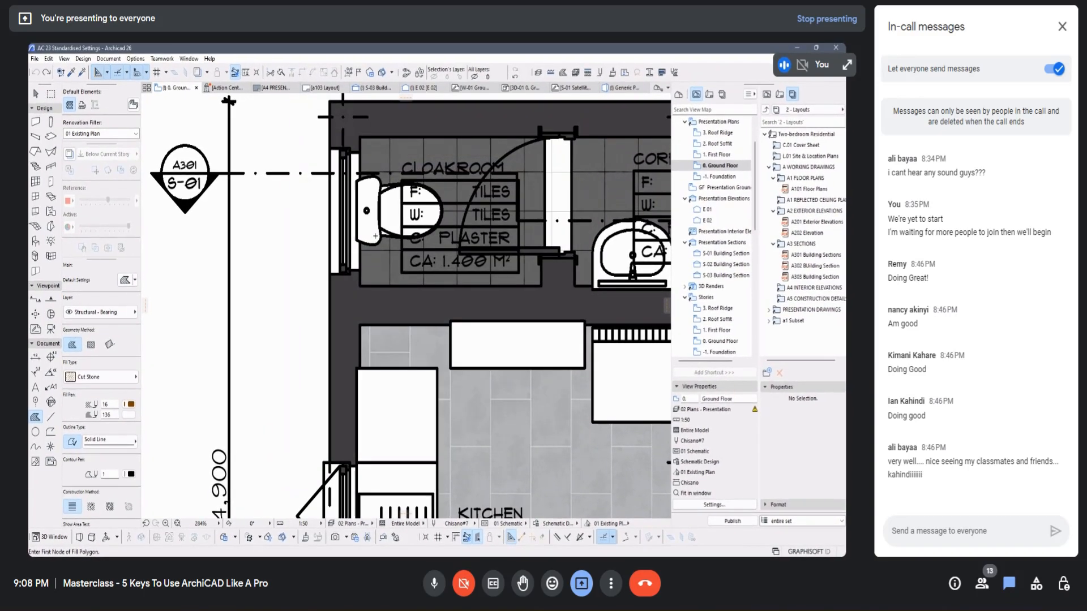
scroll(289, 203, "up", 2)
scroll(289, 203, "down", 9)
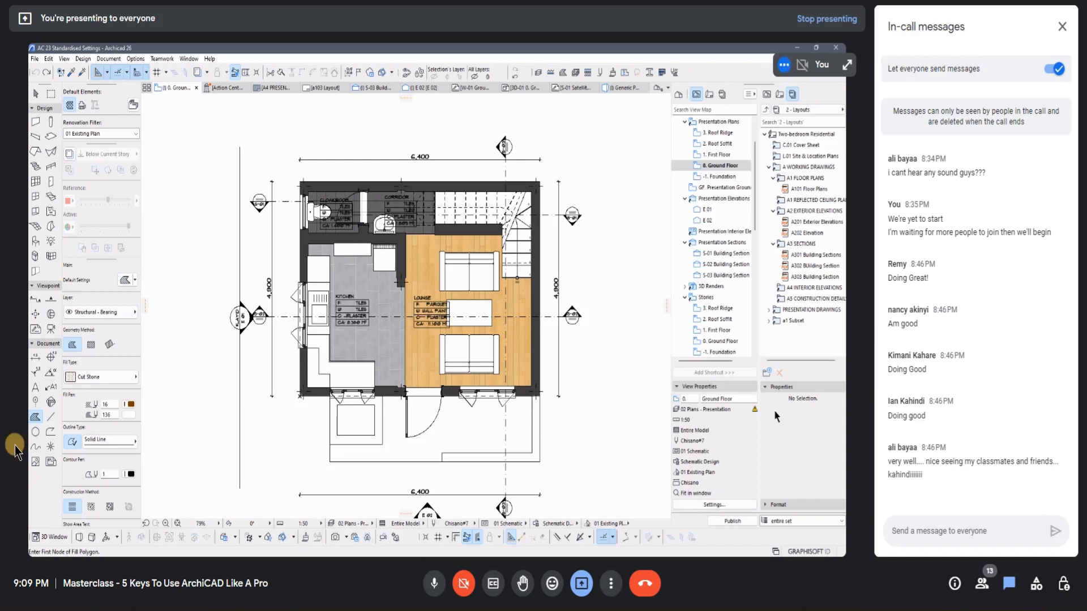
Step: Mute the meeting microphone and turn it back on
left_click(433, 590)
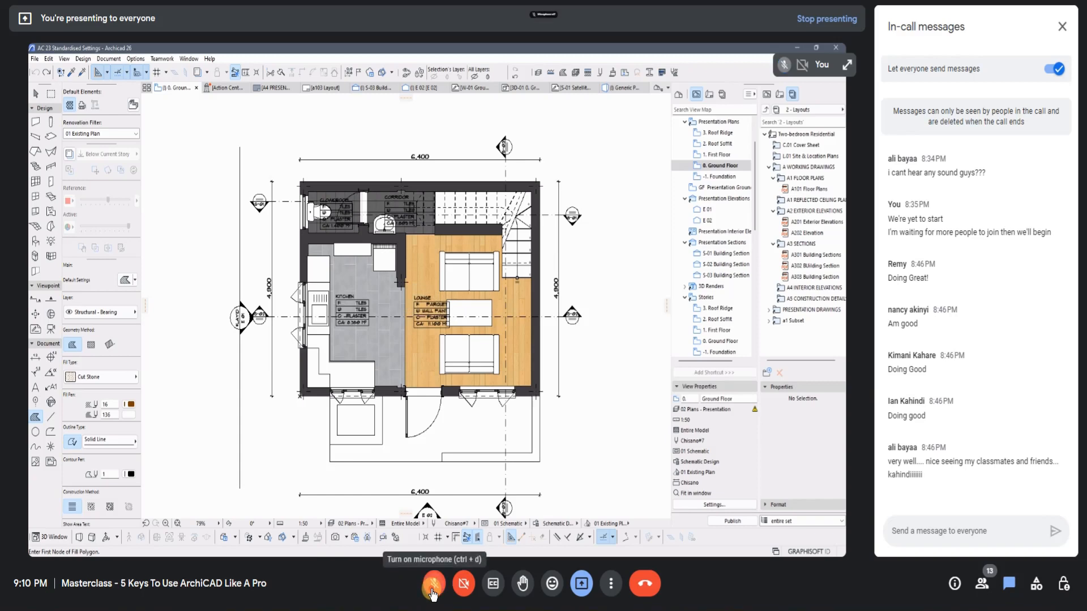
mouse_move(461, 610)
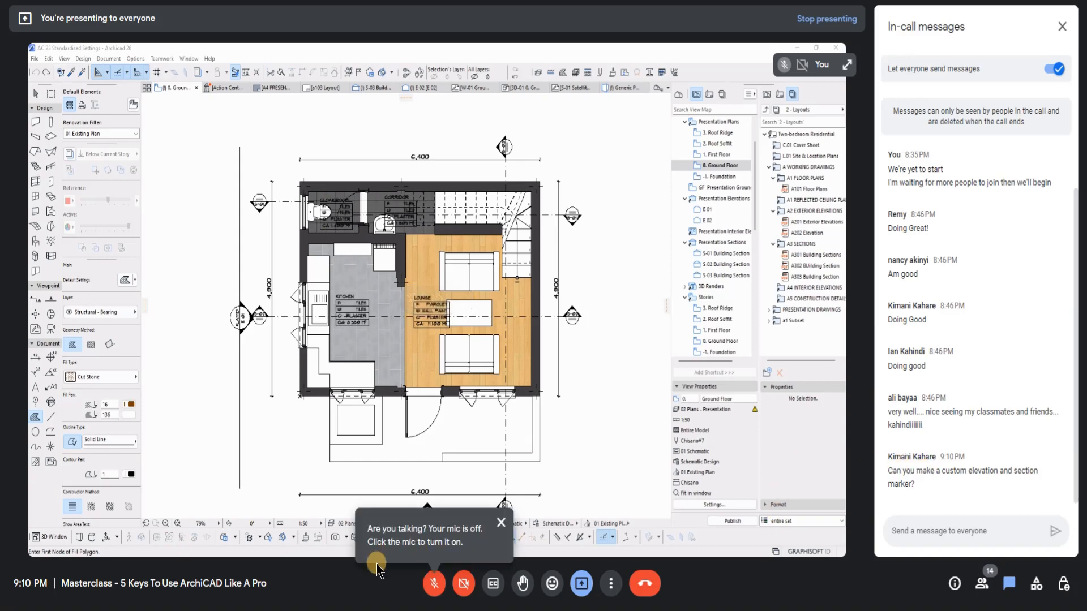
left_click(433, 581)
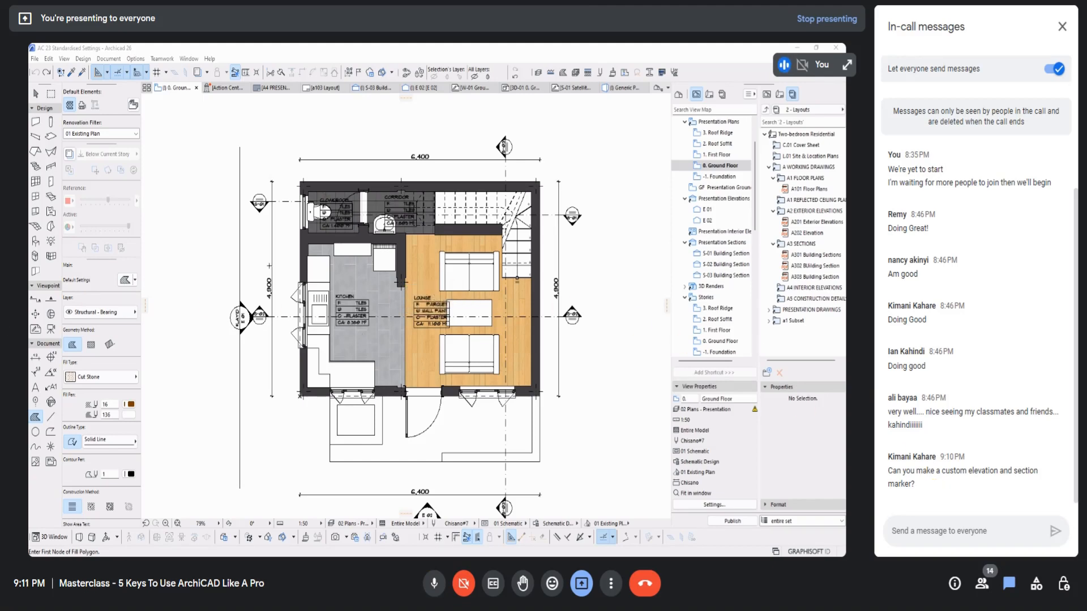
Step: Select the E 01 elevation marker beside the kitchen, deselect it, and open the Elevation tool's default settings
scroll(243, 315, "up", 5)
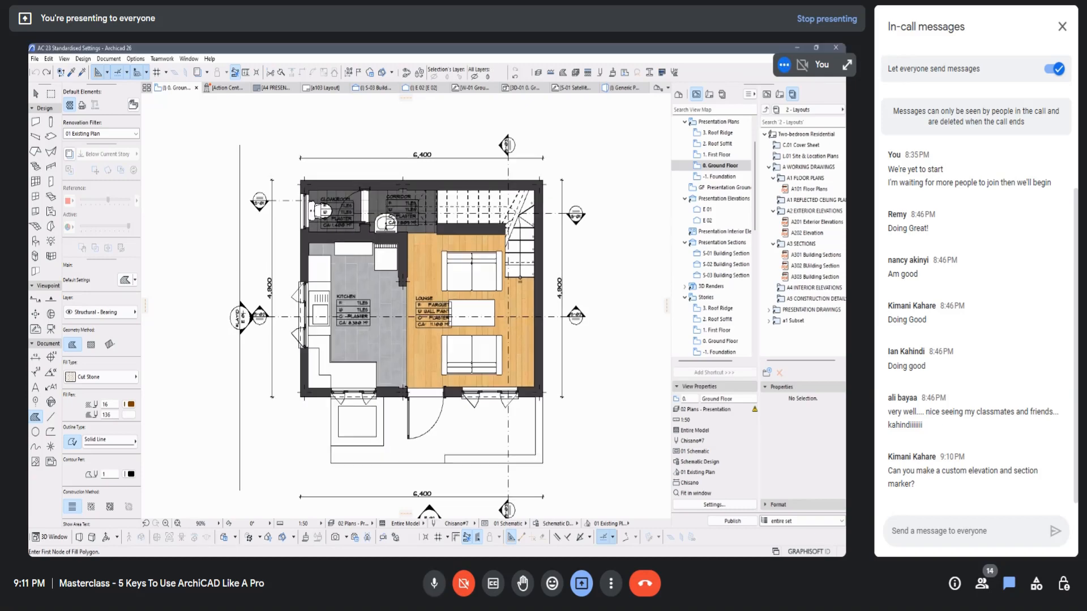
scroll(242, 315, "up", 2)
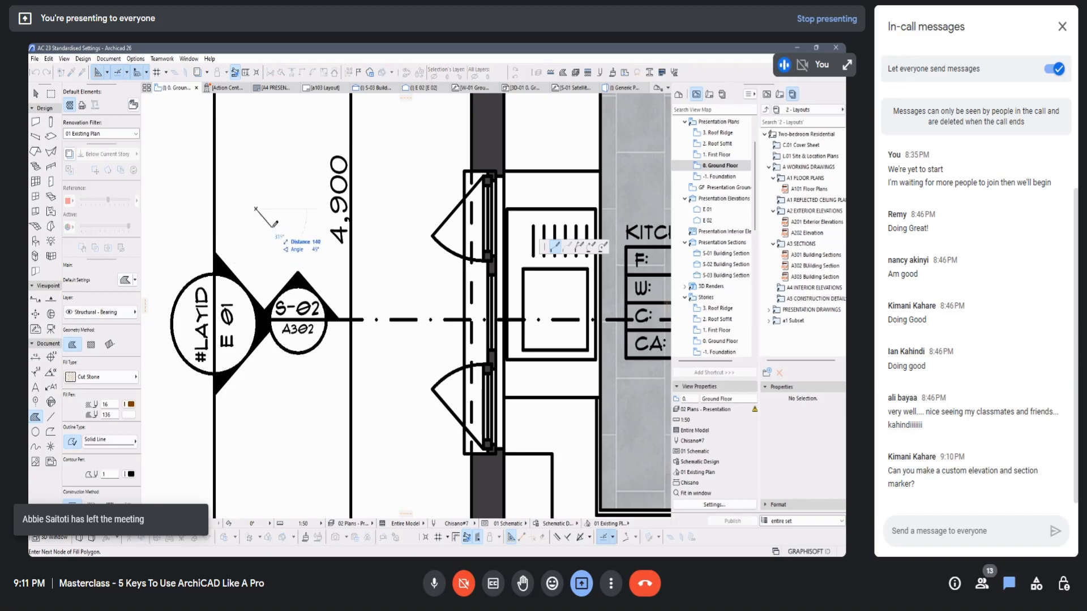
left_click(228, 250, "shift")
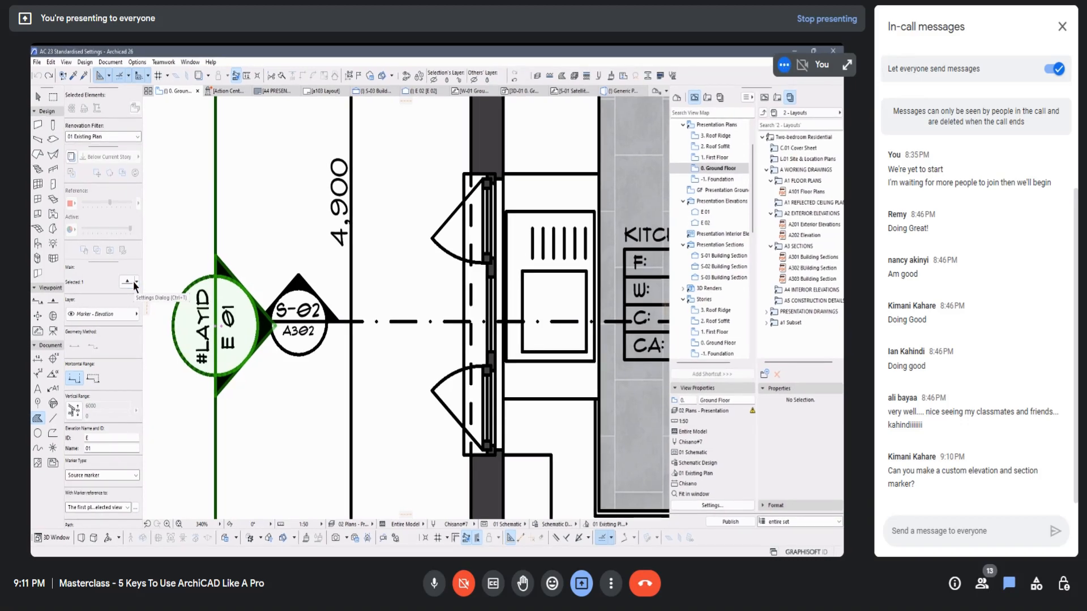
key("Escape")
left_click(53, 301)
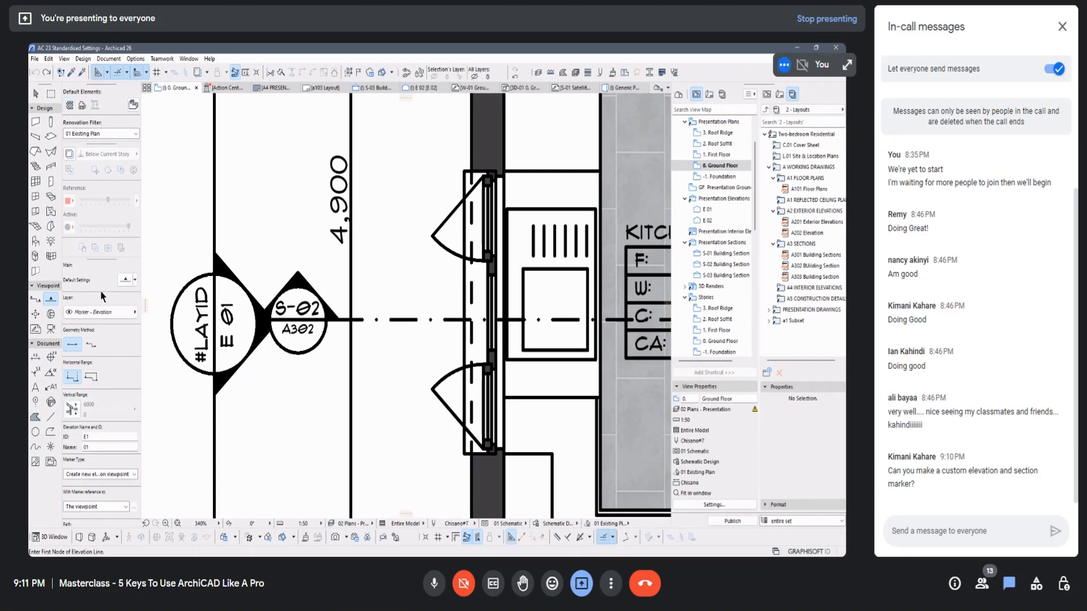
left_click(127, 282)
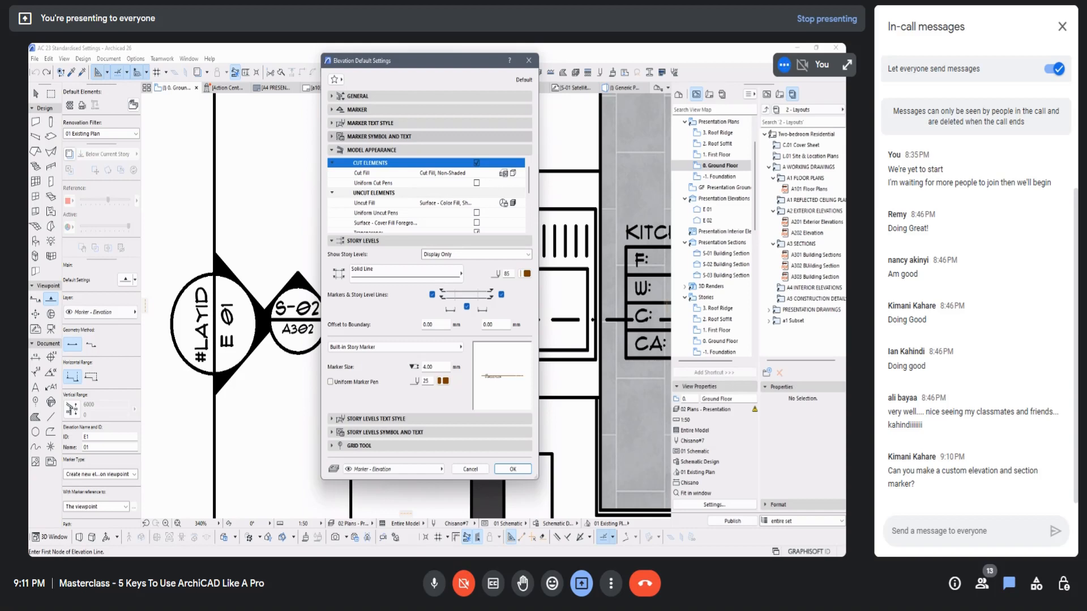
Step: Look through the available marker styles in the elevation's Marker Geometry and Style settings and close the dialog without changing anything
left_click(379, 137)
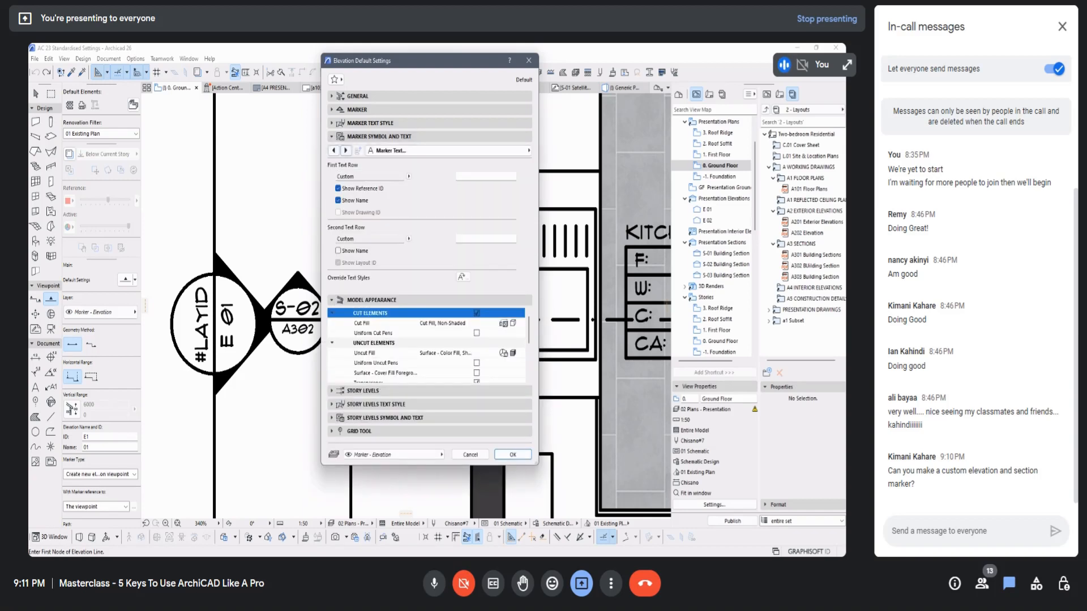
left_click(333, 150)
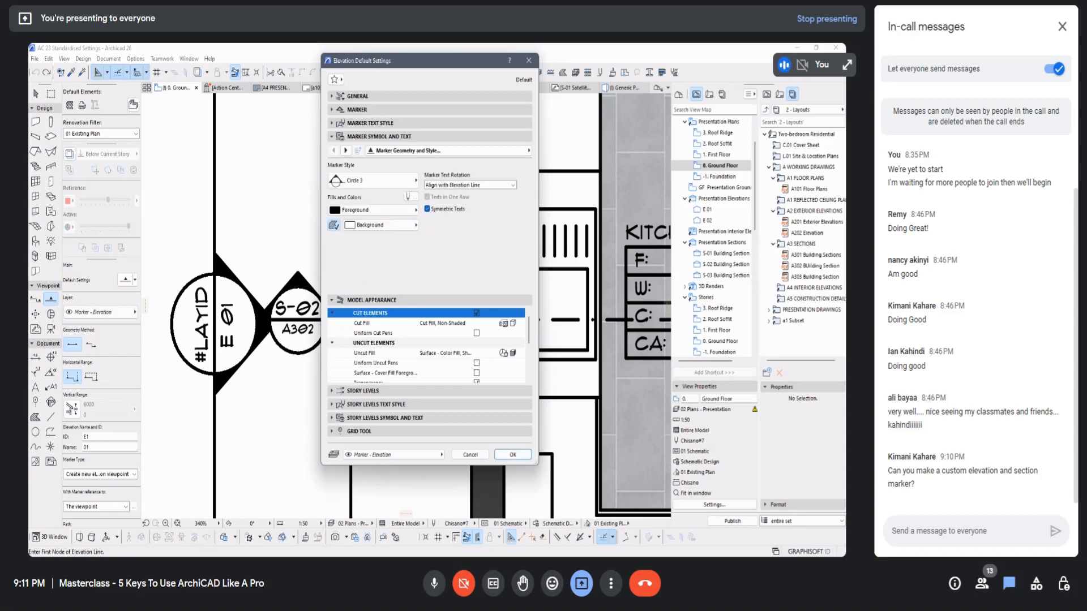
left_click(409, 176)
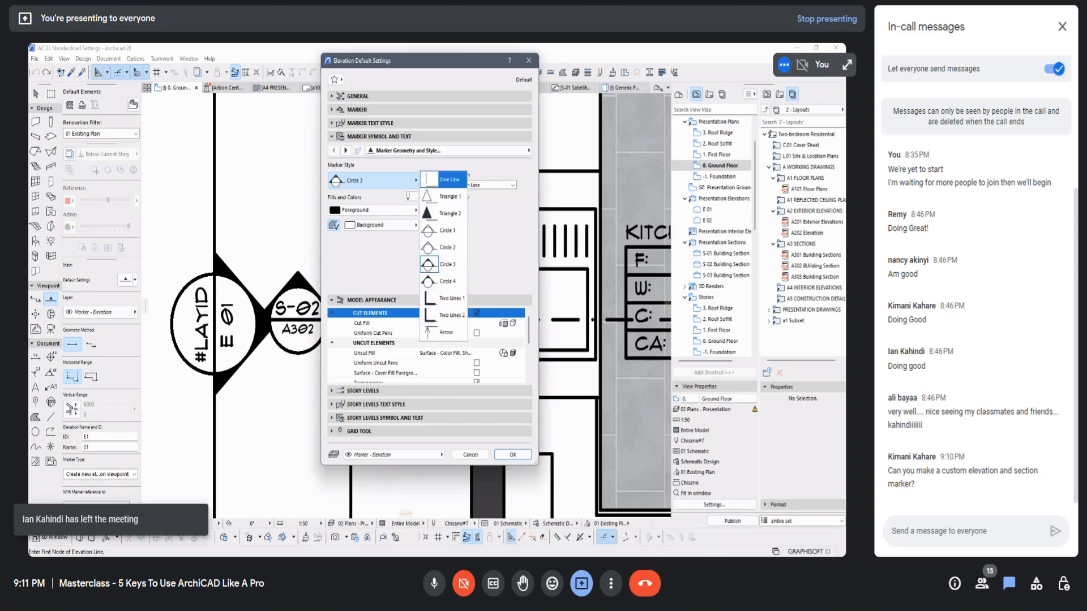
left_click(489, 239)
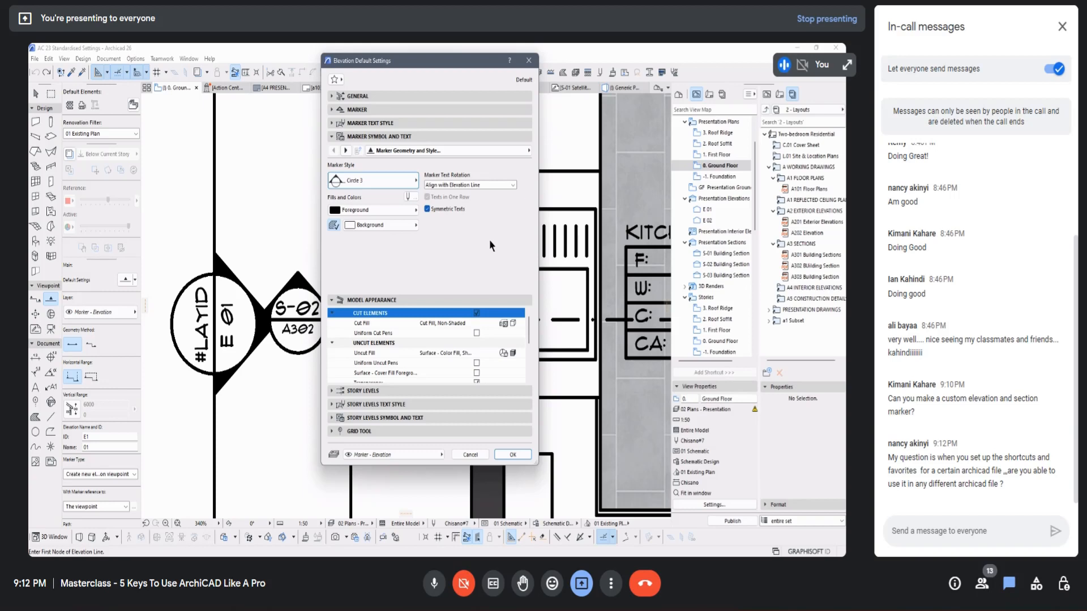
left_click(411, 181)
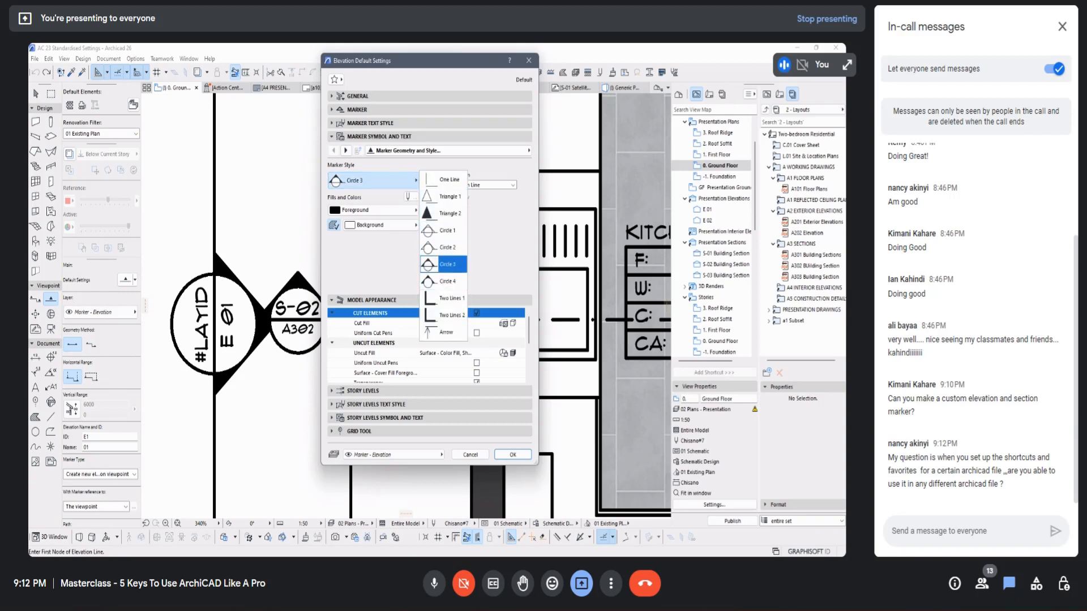
left_click(490, 257)
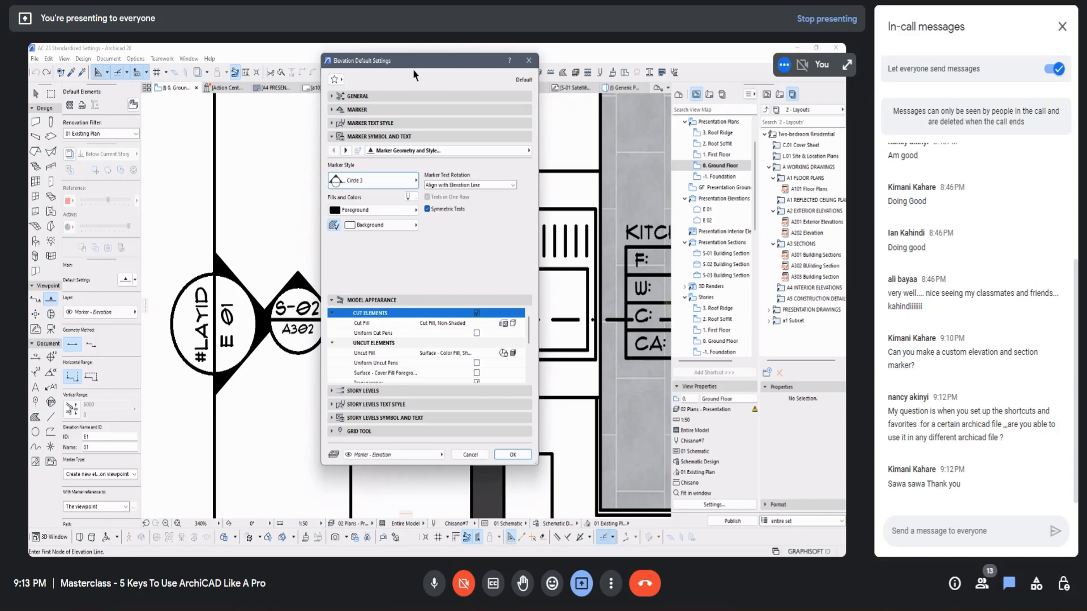
left_click(528, 60)
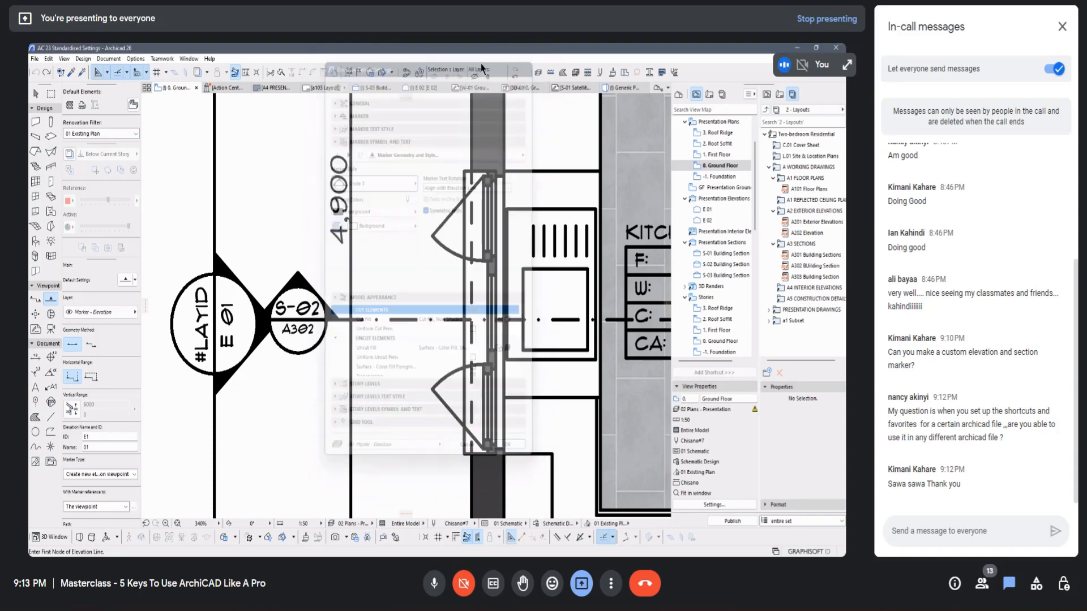
Step: Draw a rectangular marquee around the whole ground floor plan, enclosing its dimensions and its section and elevation markers
scroll(204, 246, "down", 10)
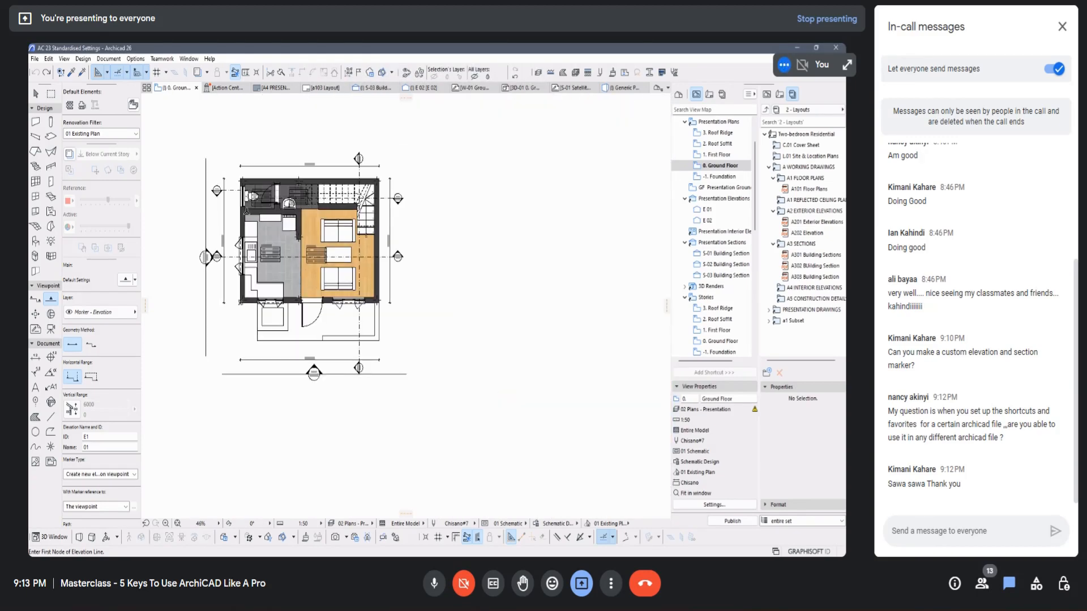
scroll(206, 159, "up", 2)
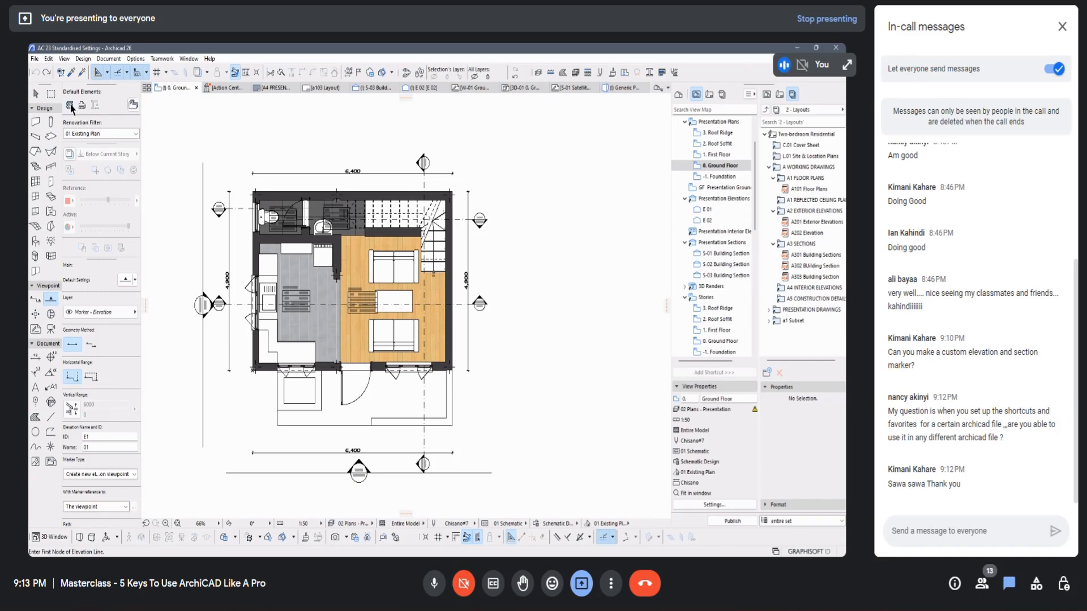
left_click(53, 97)
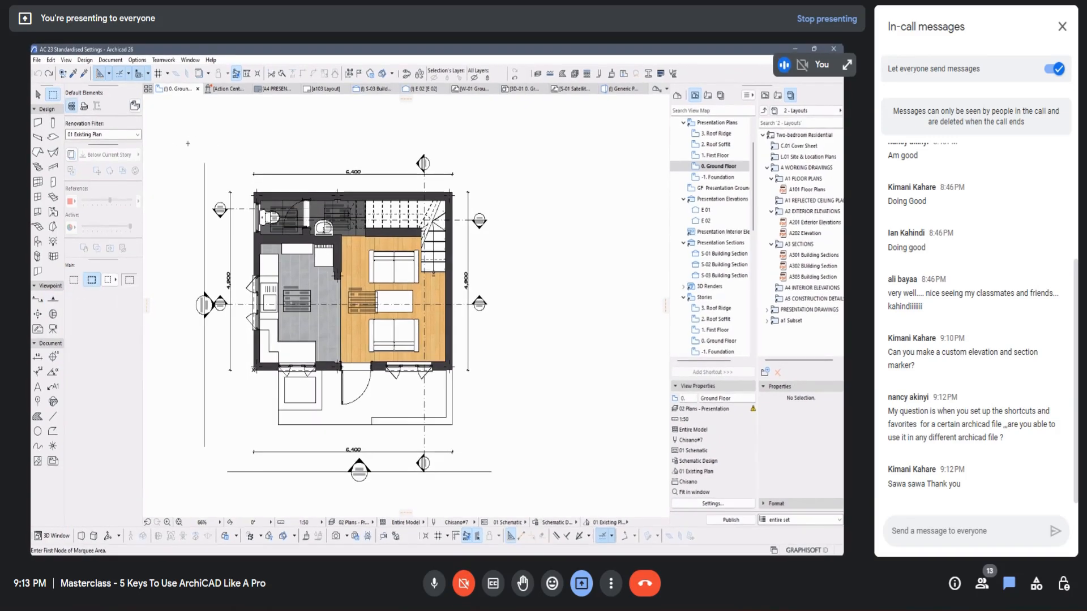
left_click(172, 132)
scroll(516, 220, "down", 2)
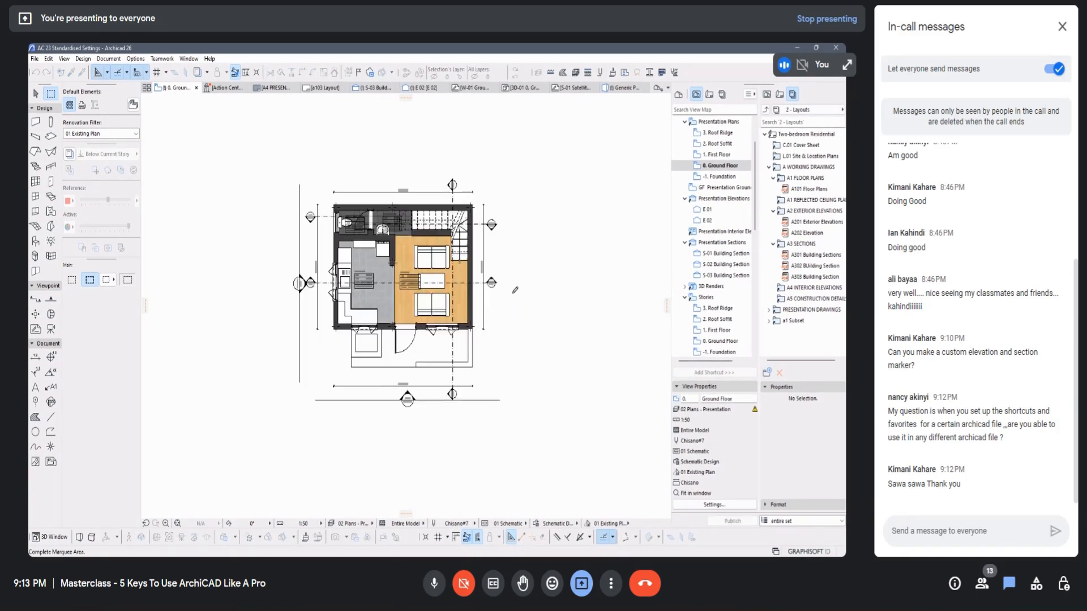
left_click(529, 424)
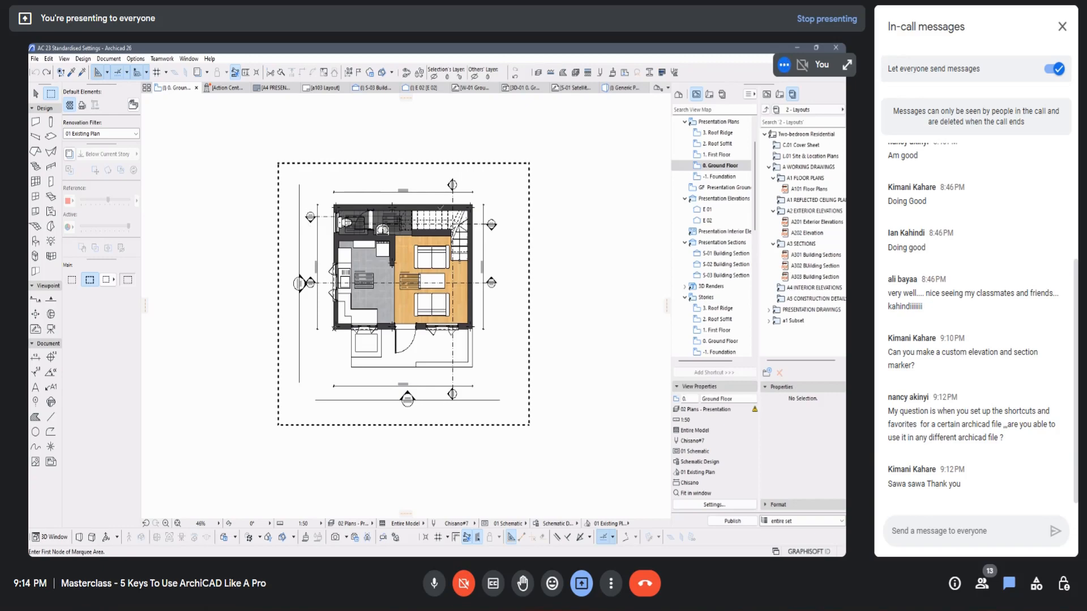
scroll(441, 216, "up", 3)
scroll(374, 201, "down", 2)
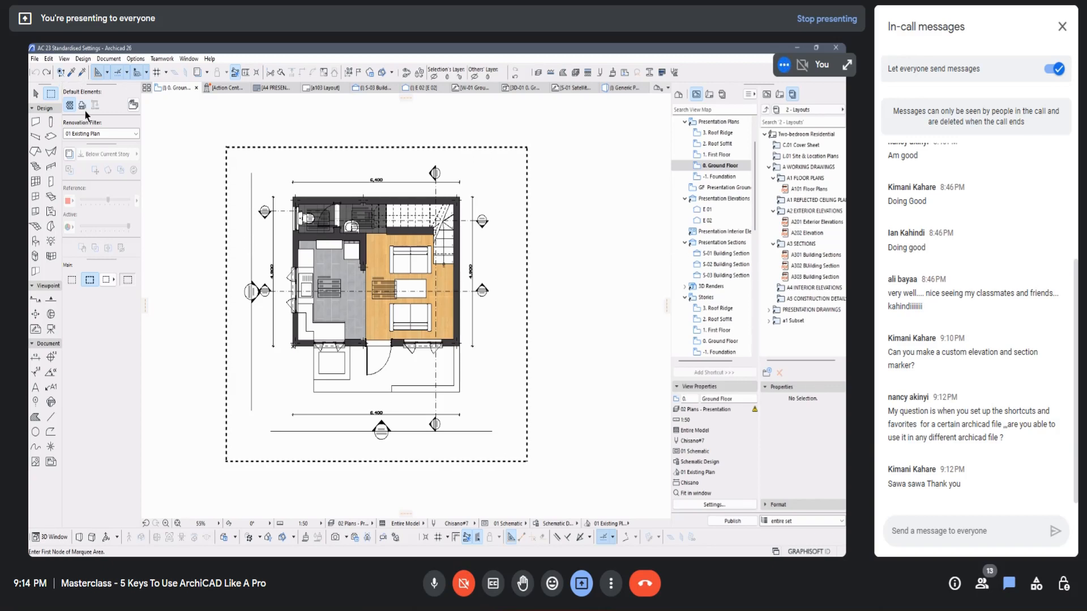
Step: Delete the visible elements inside the marquee and undo the deletion
key("Delete")
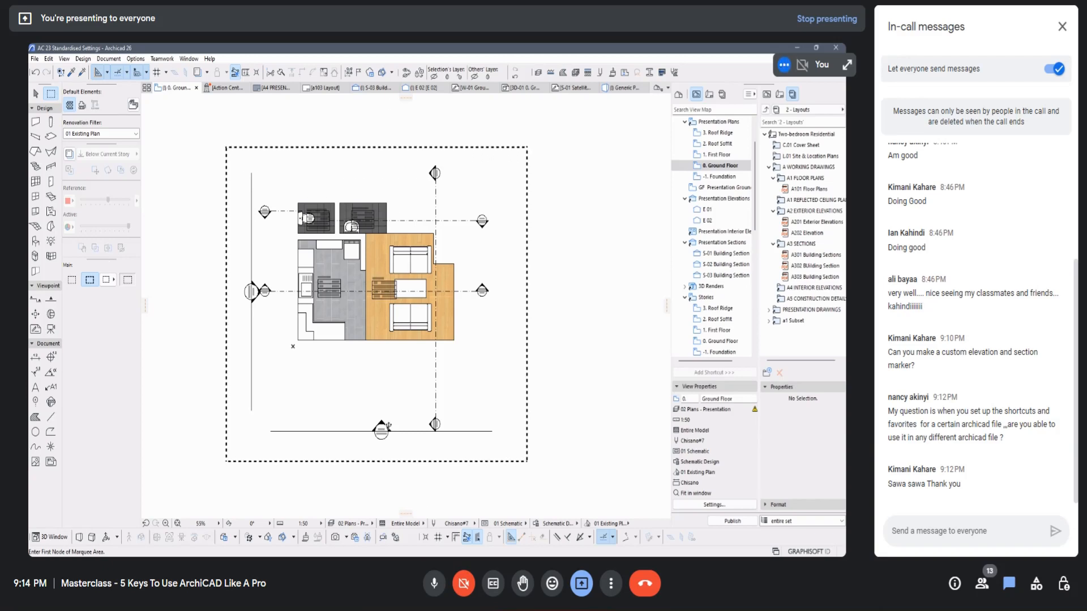
key("ctrl+z")
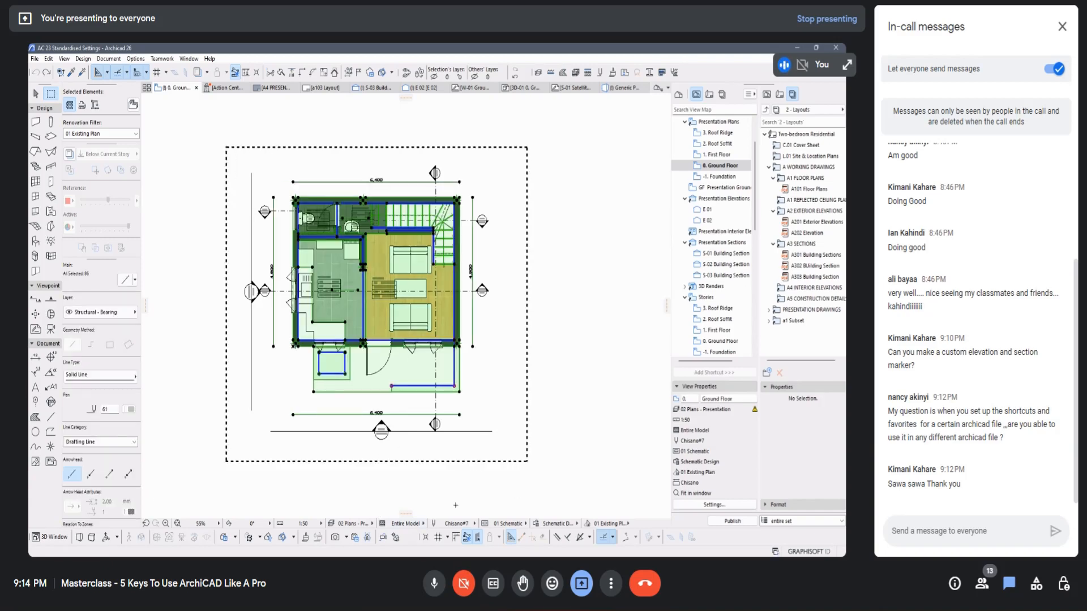
Step: Apply the 00 Baseline layer combination to the ground floor plan and clear the element selection
left_click(361, 523)
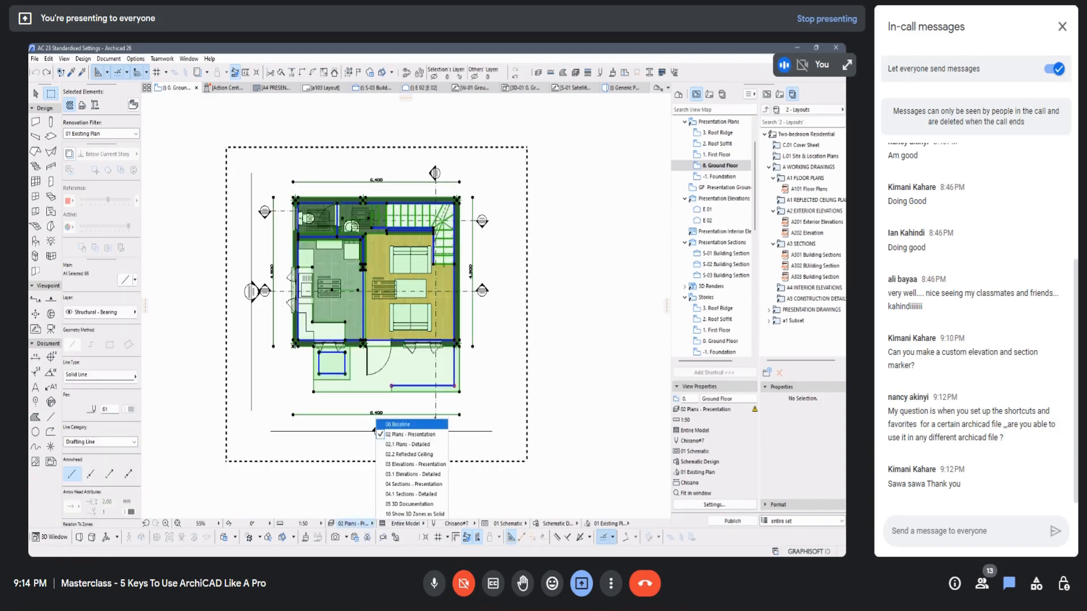
left_click(412, 433)
key("Escape")
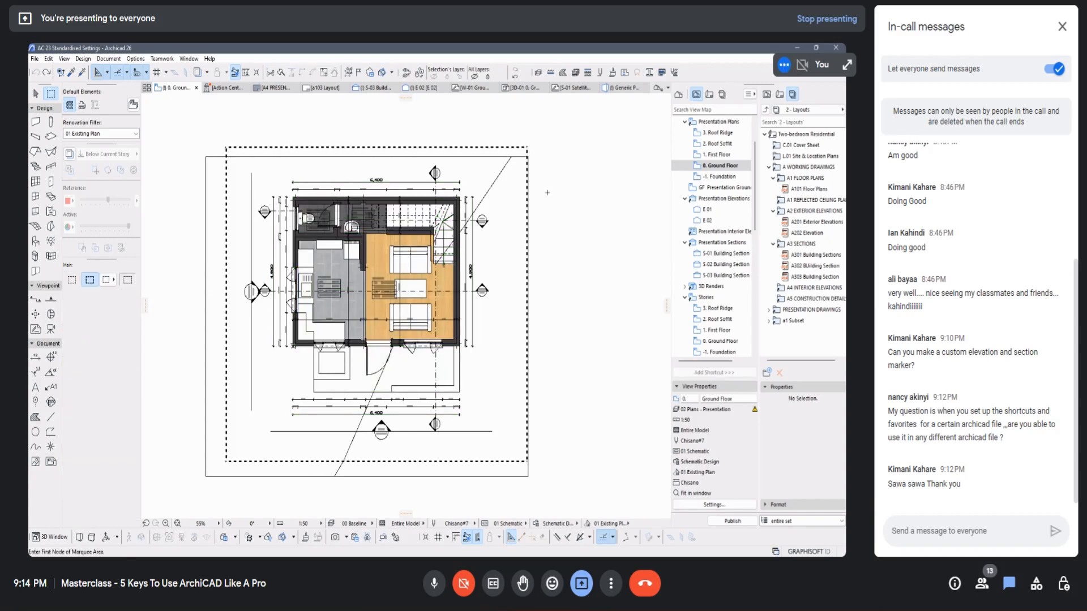
Step: Delete everything inside the marquee together with the viewpoints of the section and elevation source markers
key("Delete")
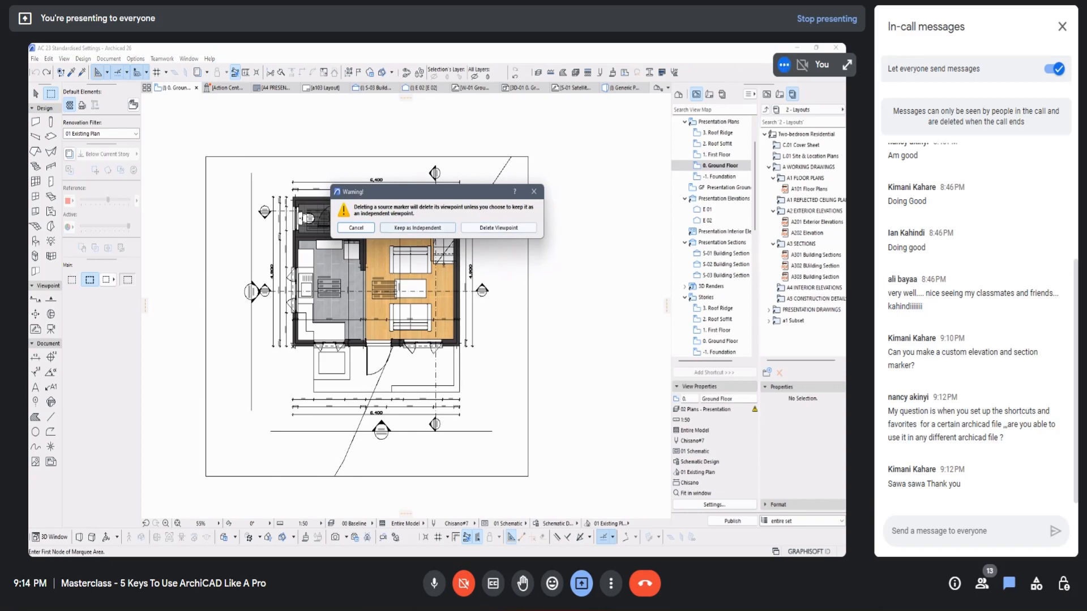
left_click(497, 227)
left_click(498, 258)
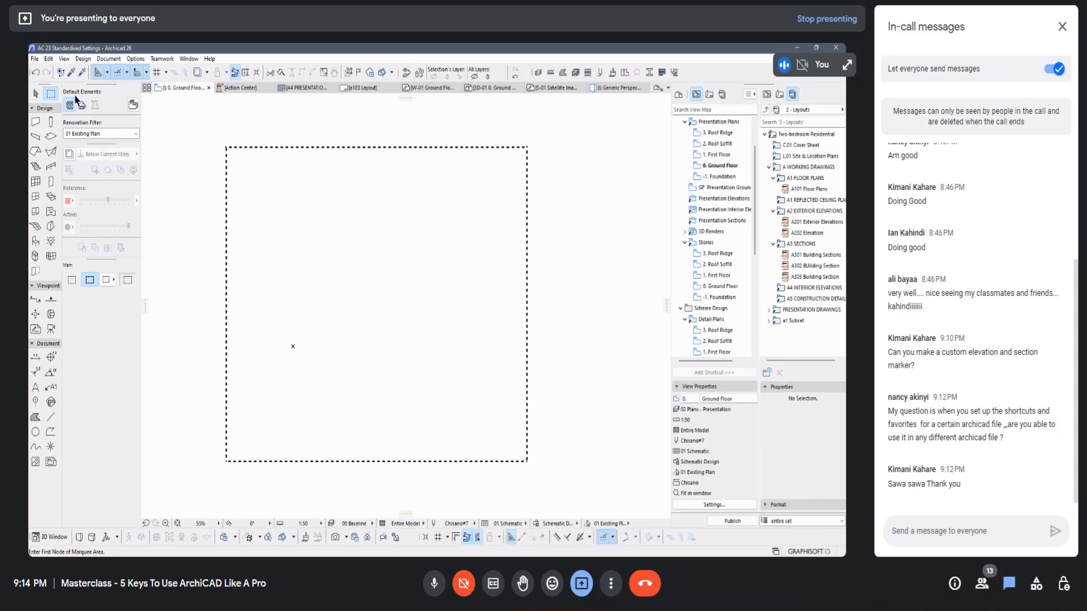
Step: Prepare to save the project to the Desktop as an Archicad Project Template (*.tpl), and leave the dialog without saving
left_click(35, 59)
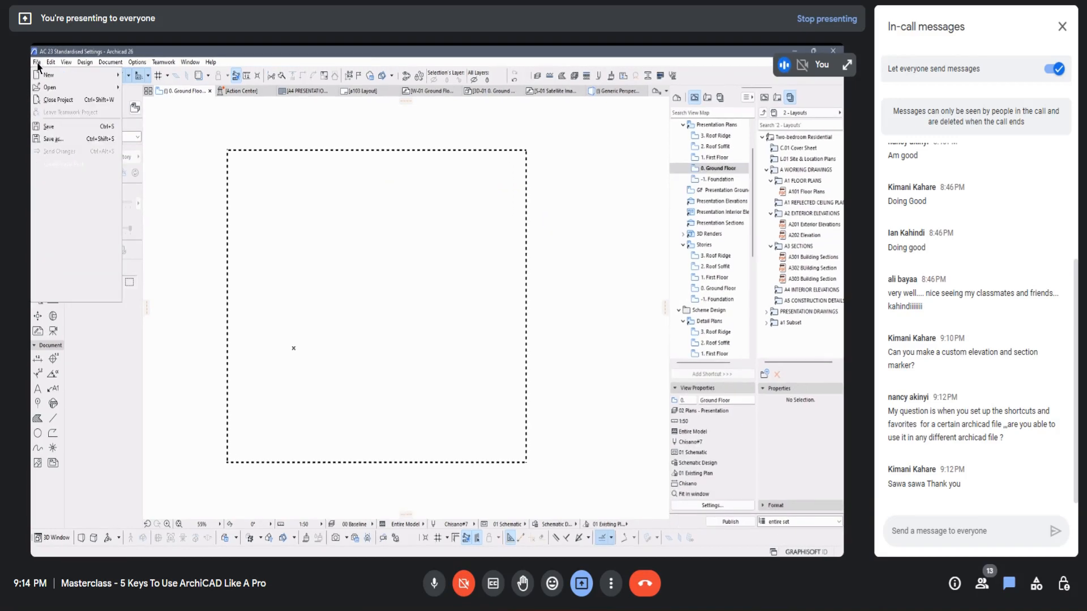
left_click(57, 138)
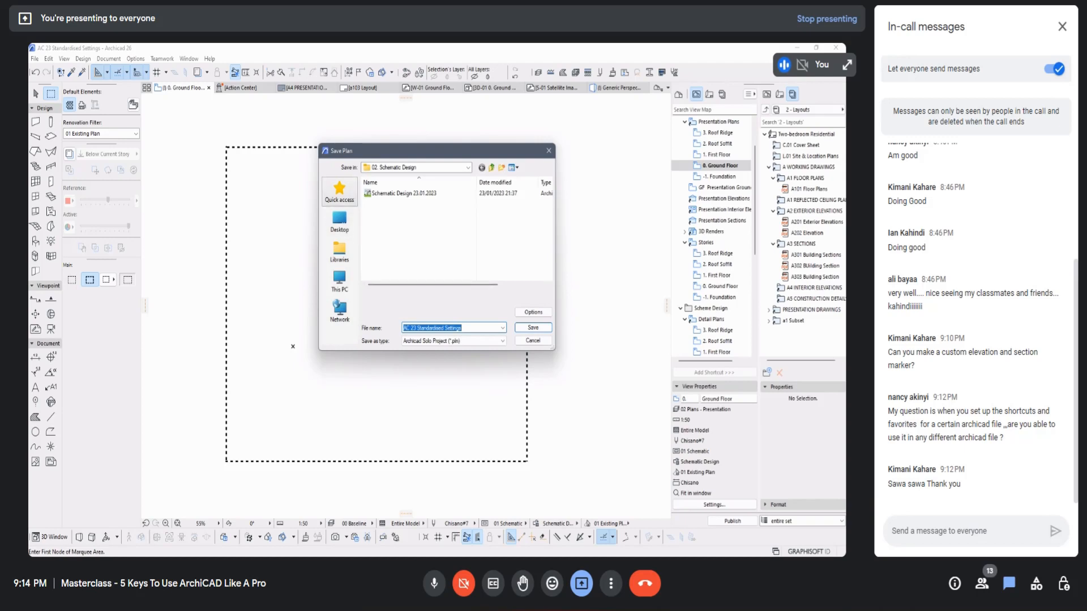
left_click(340, 221)
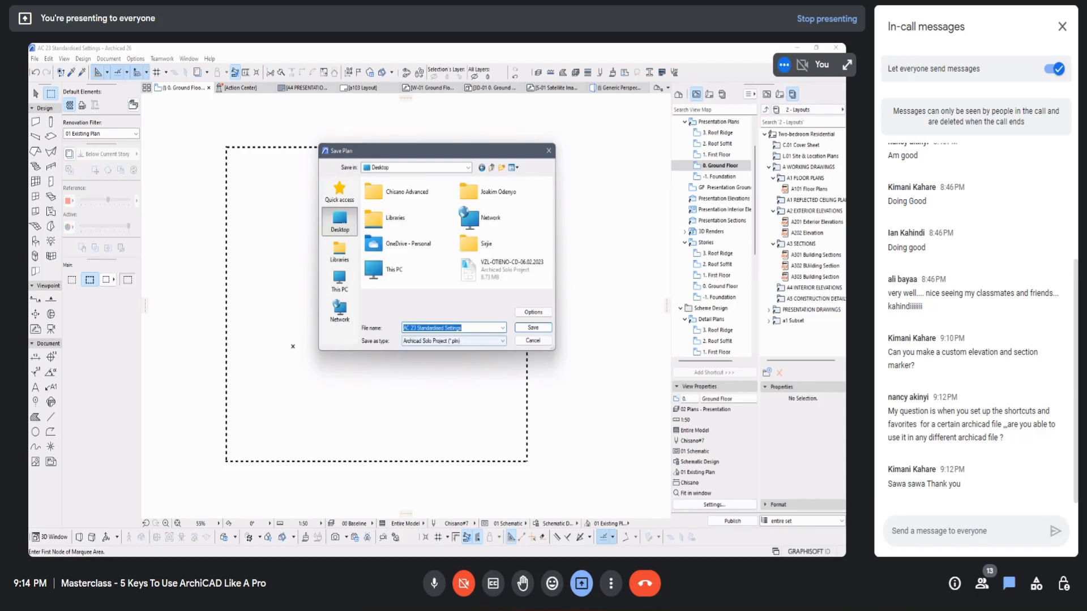
left_click(483, 341)
left_click(483, 369)
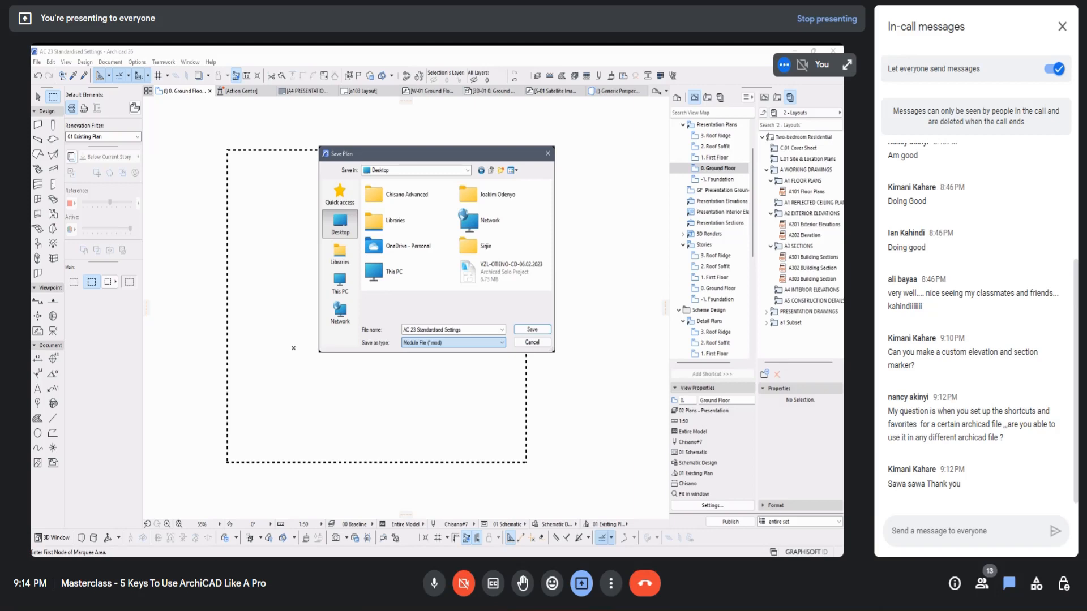
left_click(452, 350)
left_click(452, 343)
left_click(436, 369)
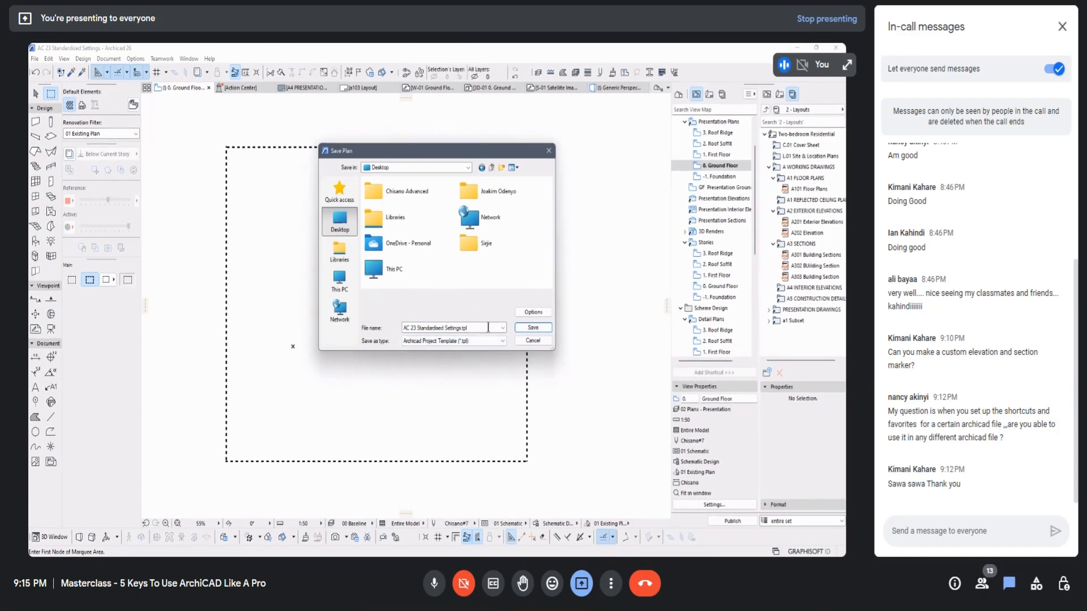
left_click(547, 150)
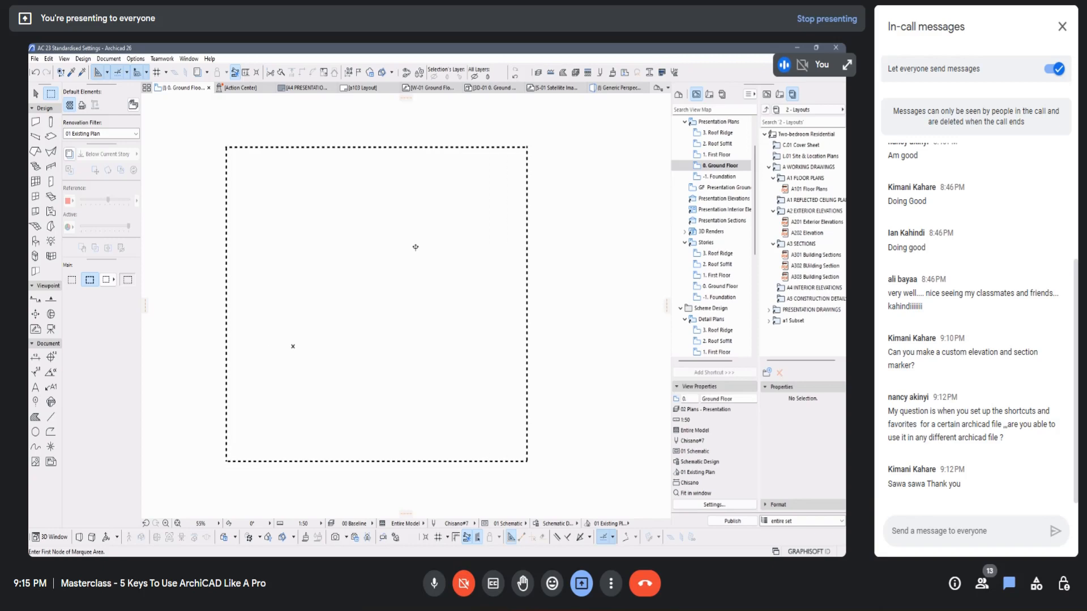
Step: Undo the deletion of the ground floor elements and clear their selection
key("ctrl+z")
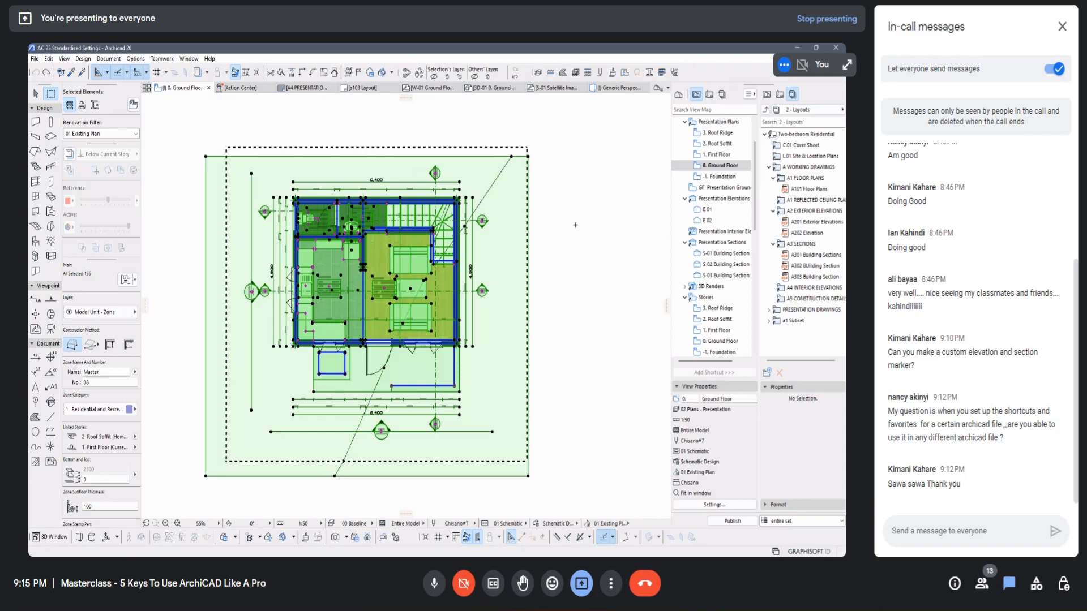
key("Escape")
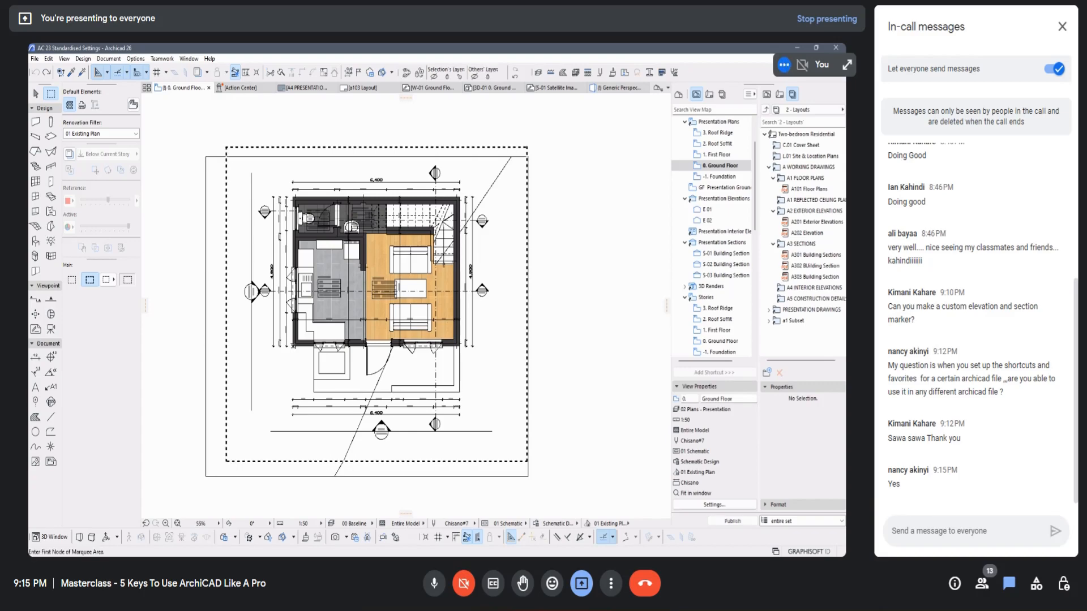
left_click(434, 590)
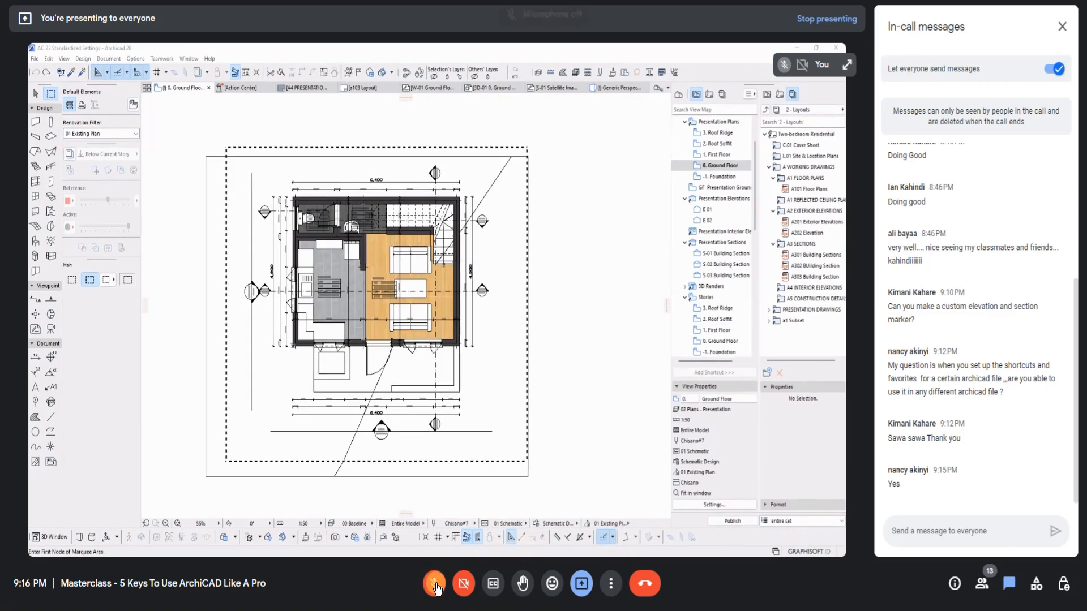
left_click(435, 590)
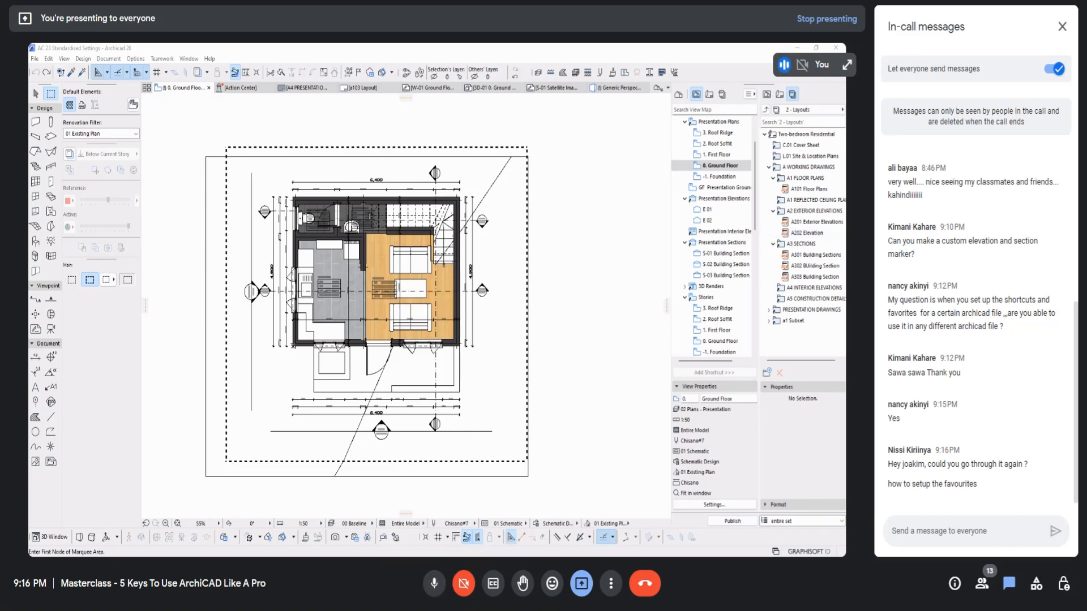
left_click(565, 180)
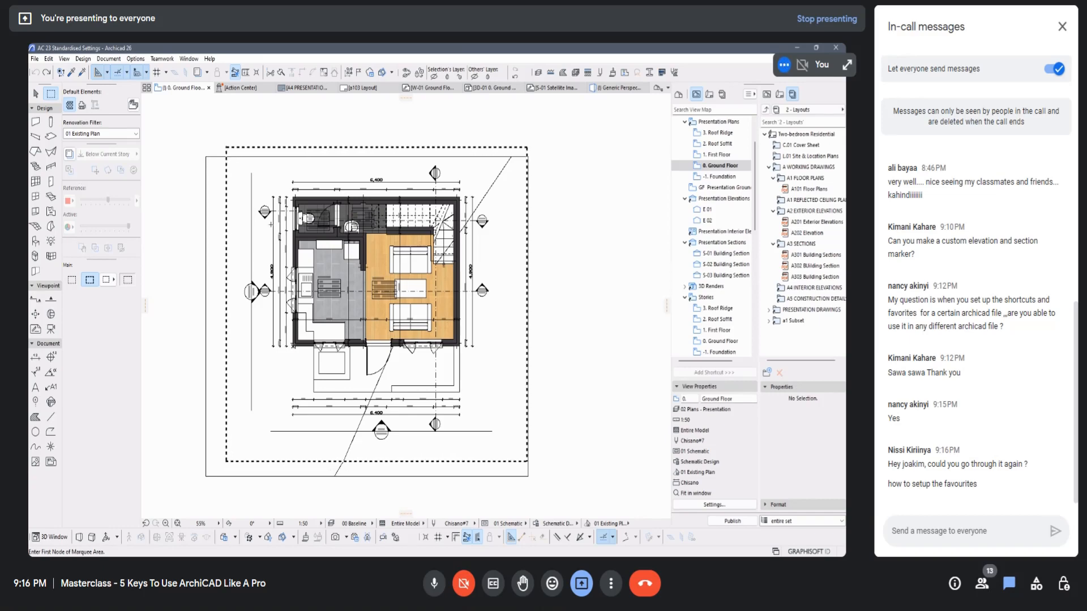
scroll(296, 211, "up", 2)
scroll(296, 211, "up", 8)
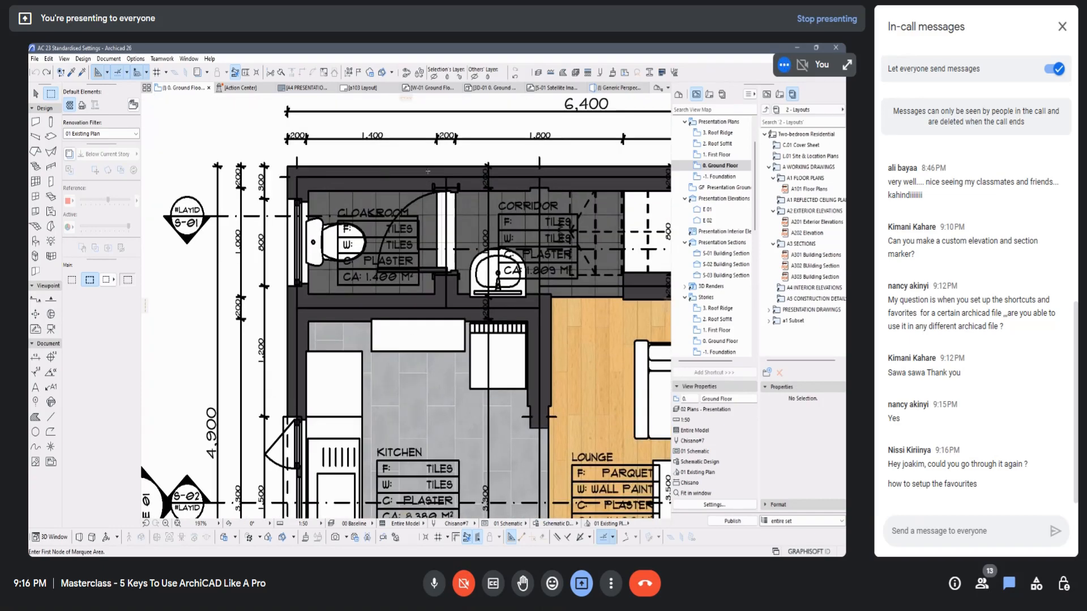
scroll(444, 165, "down", 4)
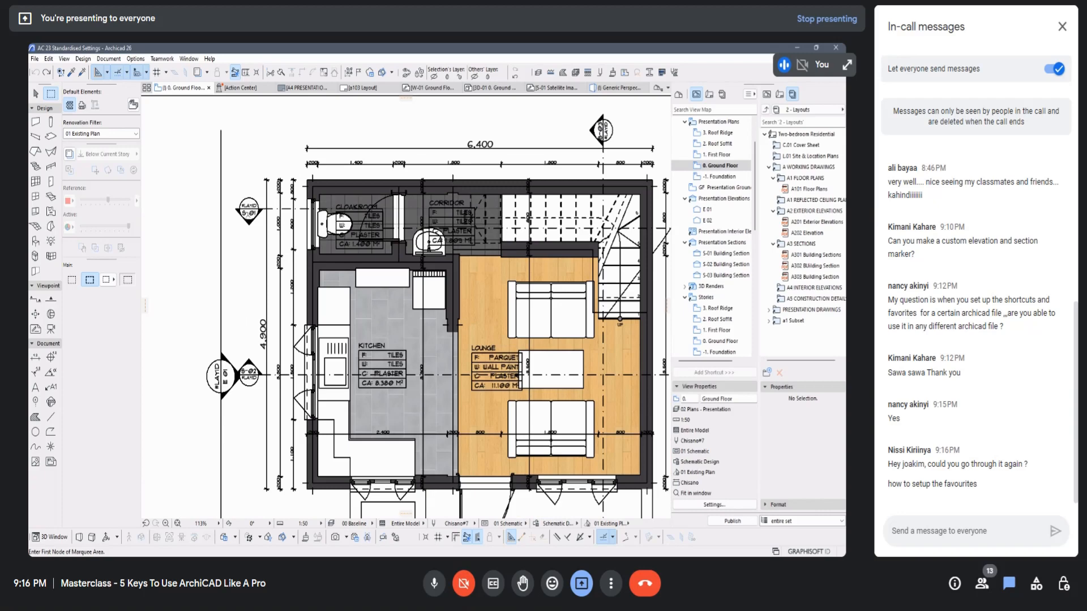
scroll(249, 213, "down", 4)
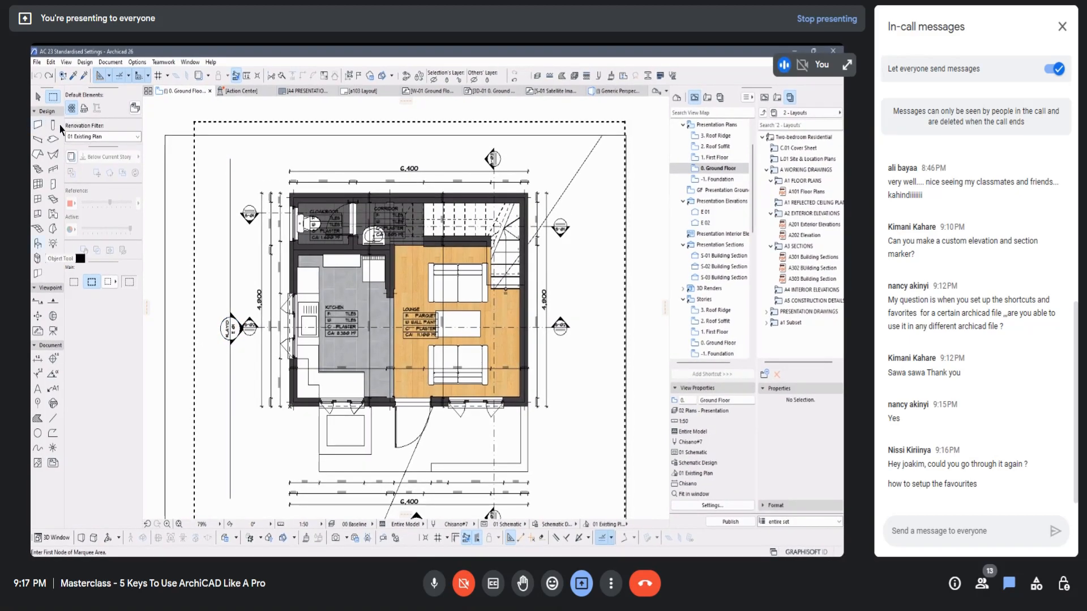
Step: Start a new favorite in the Exterior Walls folder from the Wall tool's default settings, and leave the dialogs without creating it
left_click(40, 126)
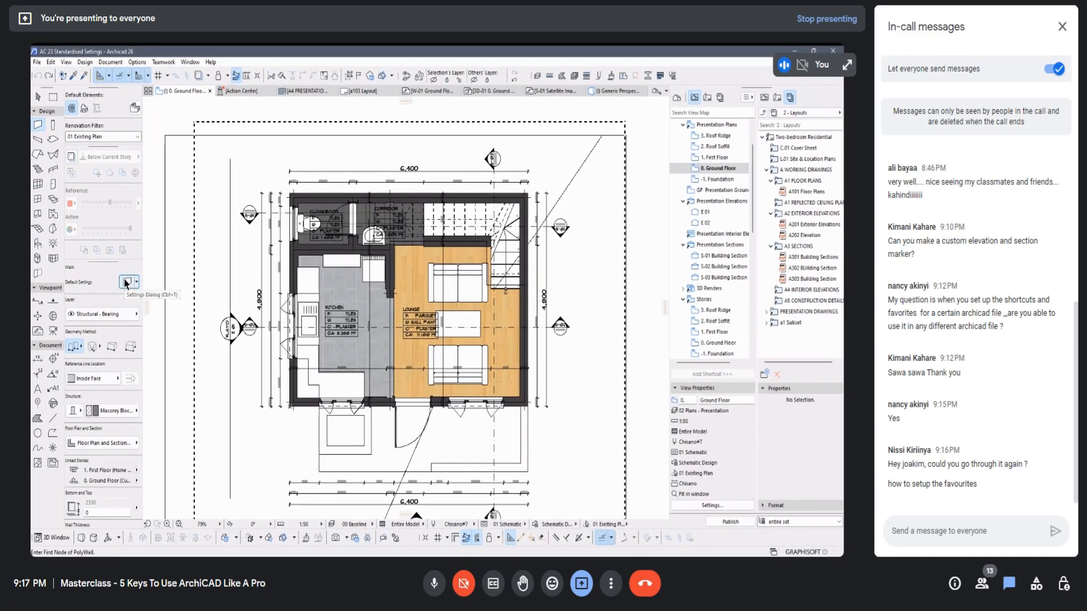
left_click(125, 282)
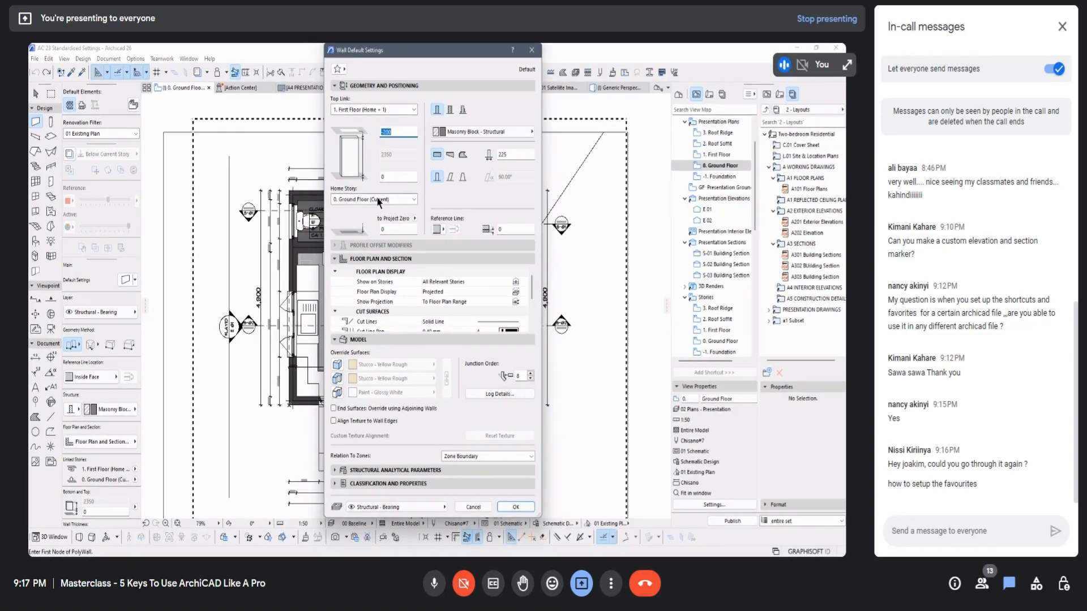
left_click(338, 68)
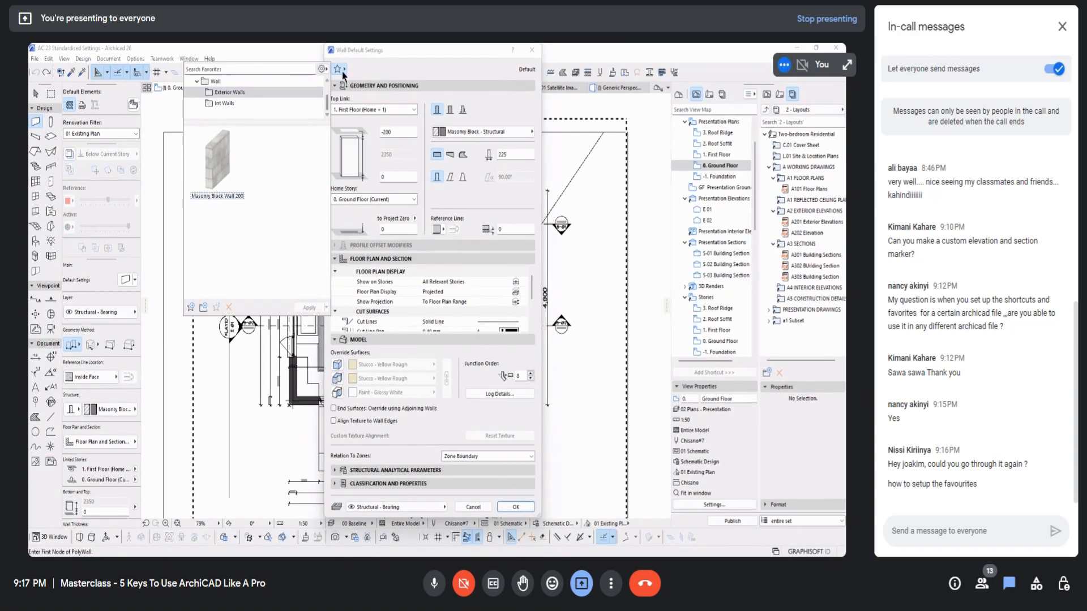
left_click(338, 69)
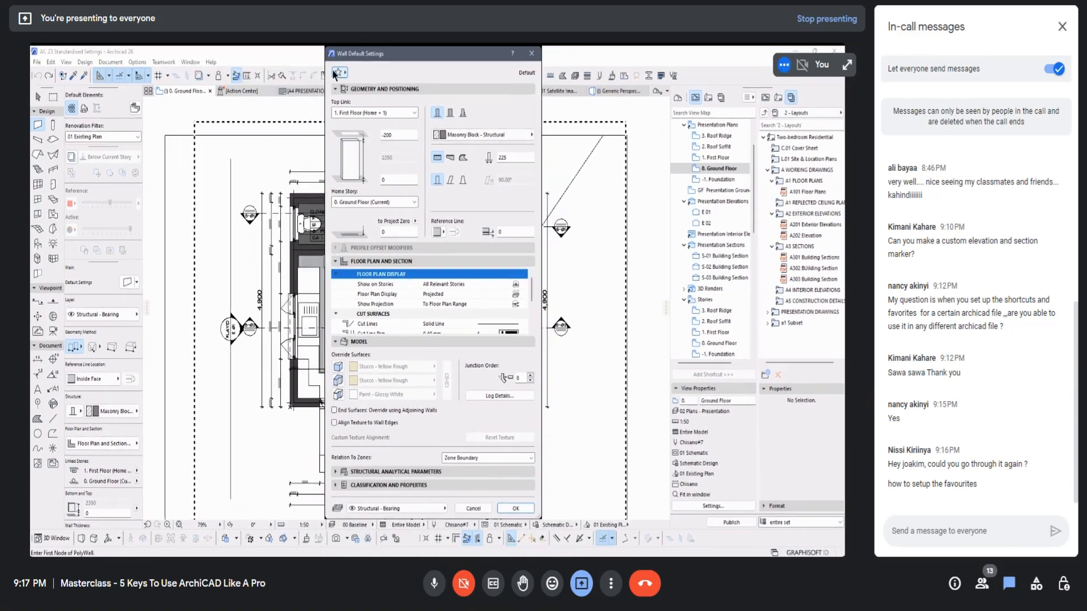
left_click(338, 72)
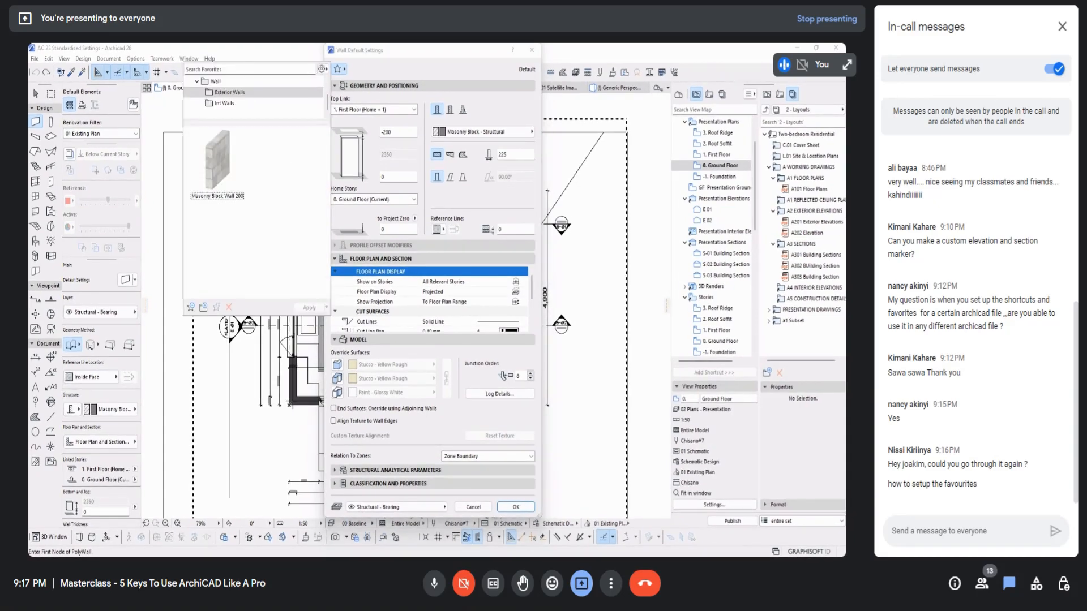
left_click(192, 308)
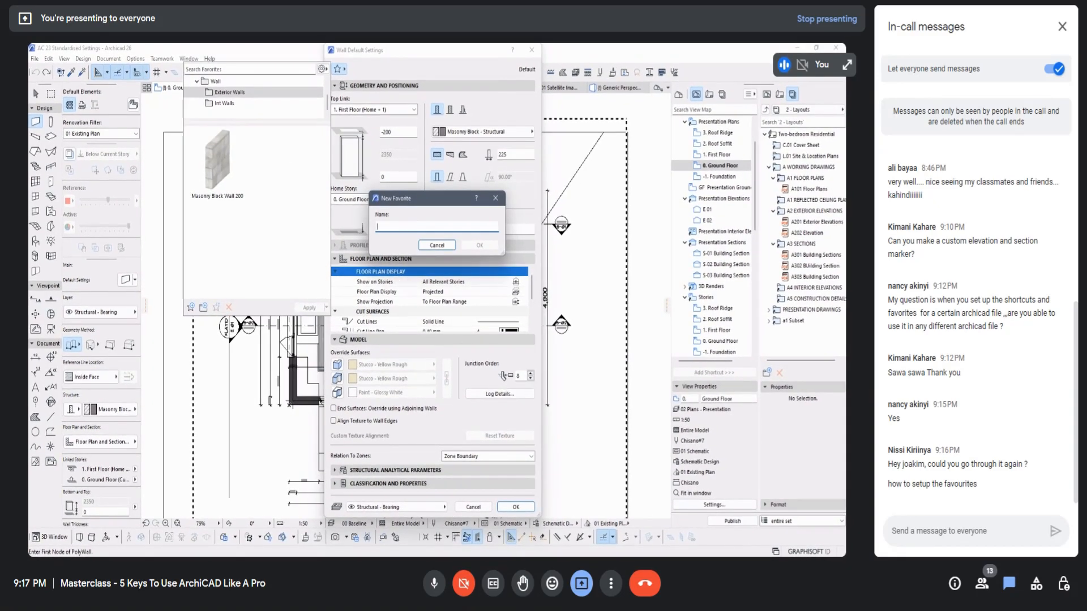
left_click(495, 198)
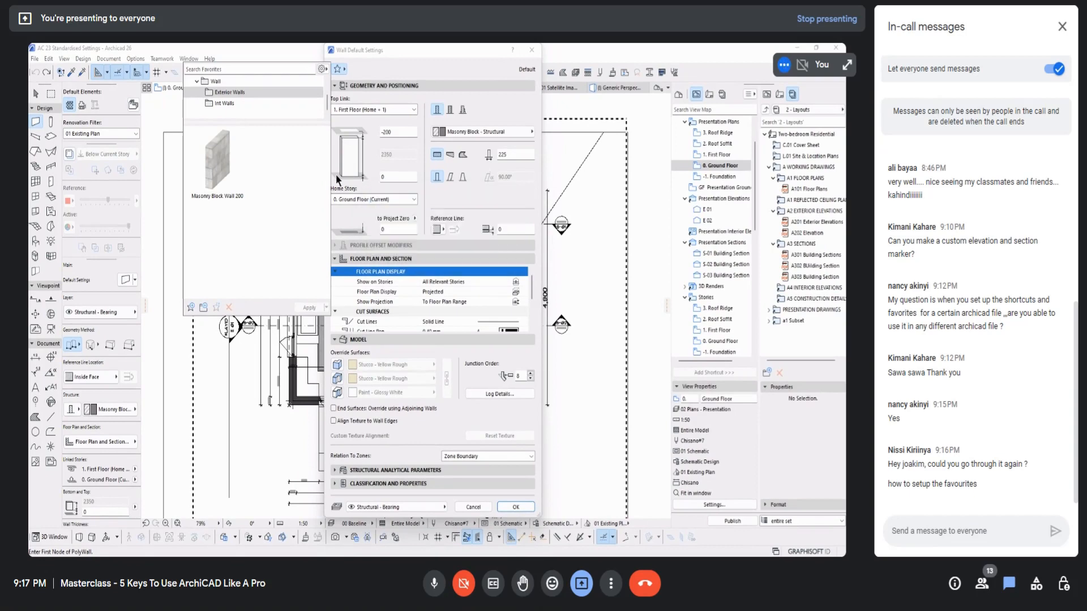
left_click(391, 67)
left_click(533, 50)
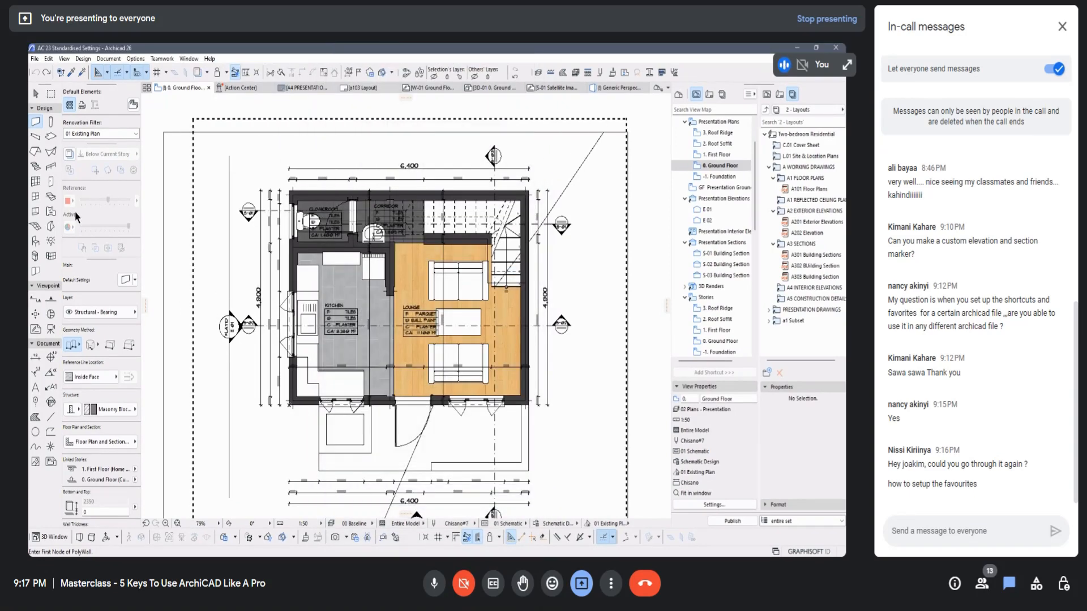
Step: View the favorites in the Lamp tool's default settings and close the dialog without changes
left_click(51, 240)
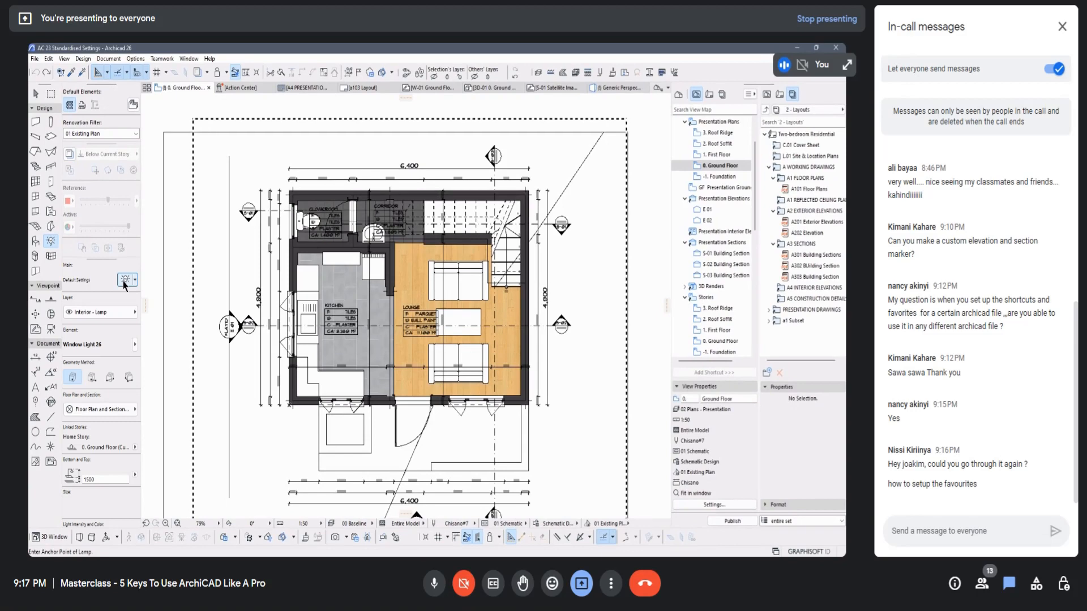
left_click(125, 279)
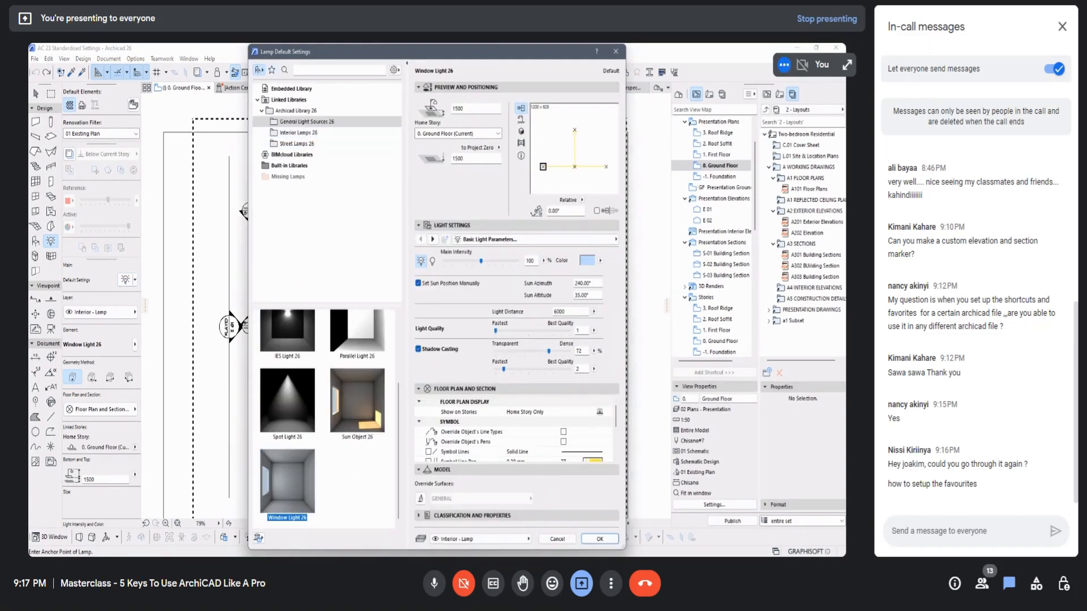
left_click(272, 70)
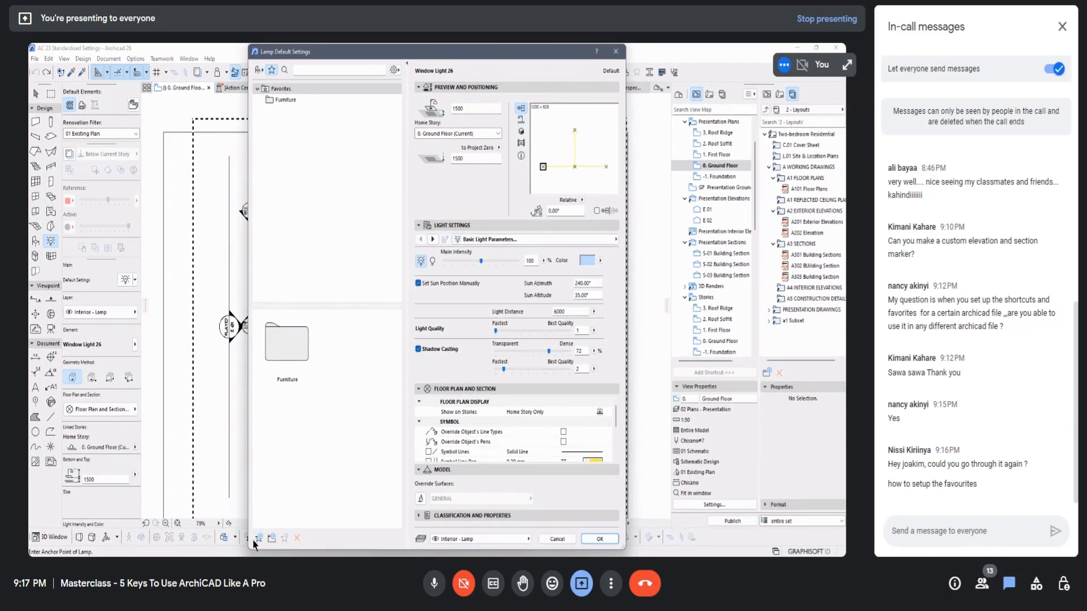
left_click(618, 57)
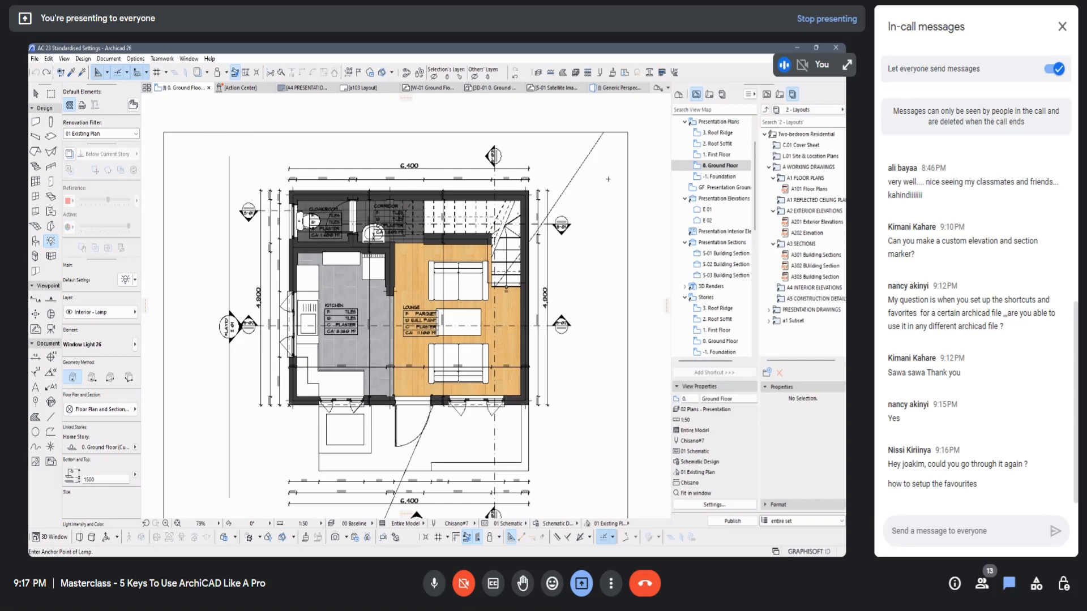
scroll(607, 179, "down", 5)
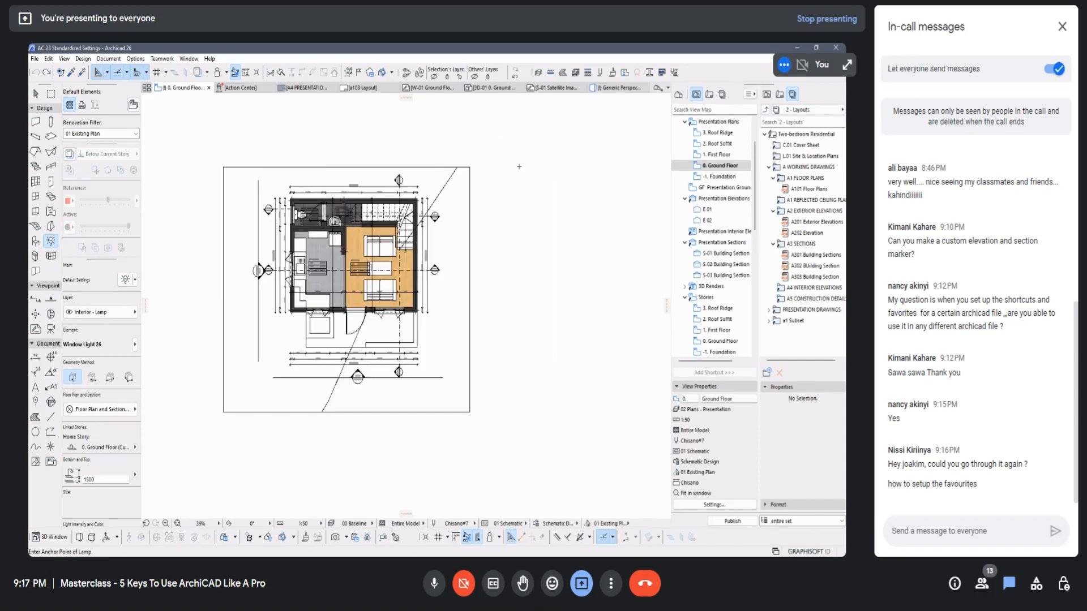
scroll(519, 167, "up", 3)
scroll(450, 151, "down", 2)
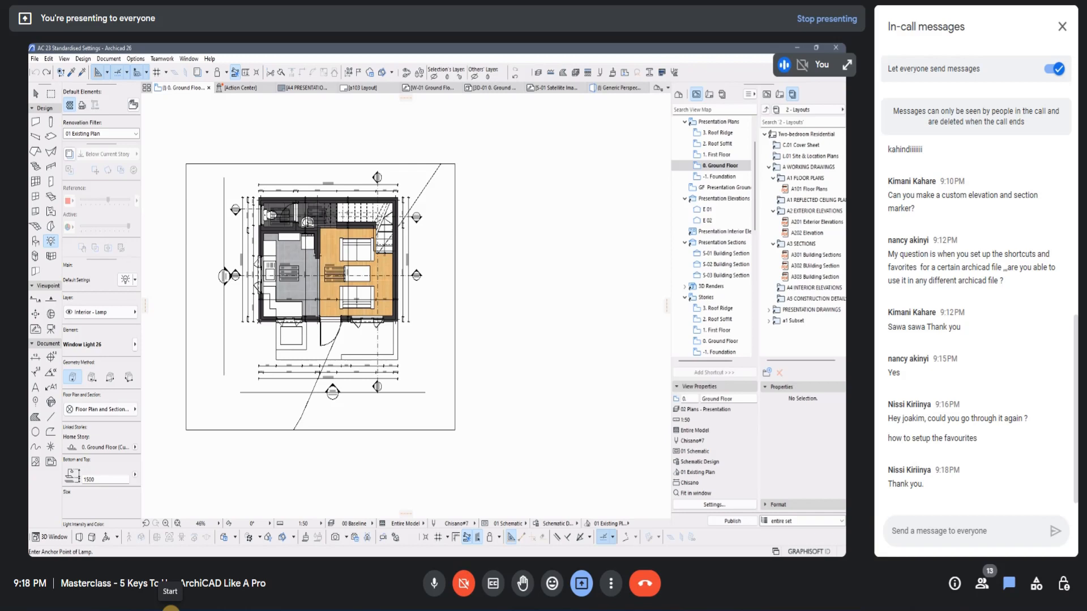
Step: Compare the ground floor plan by opening its Presentation Plans view and its detailed view under Stories
left_click(178, 524)
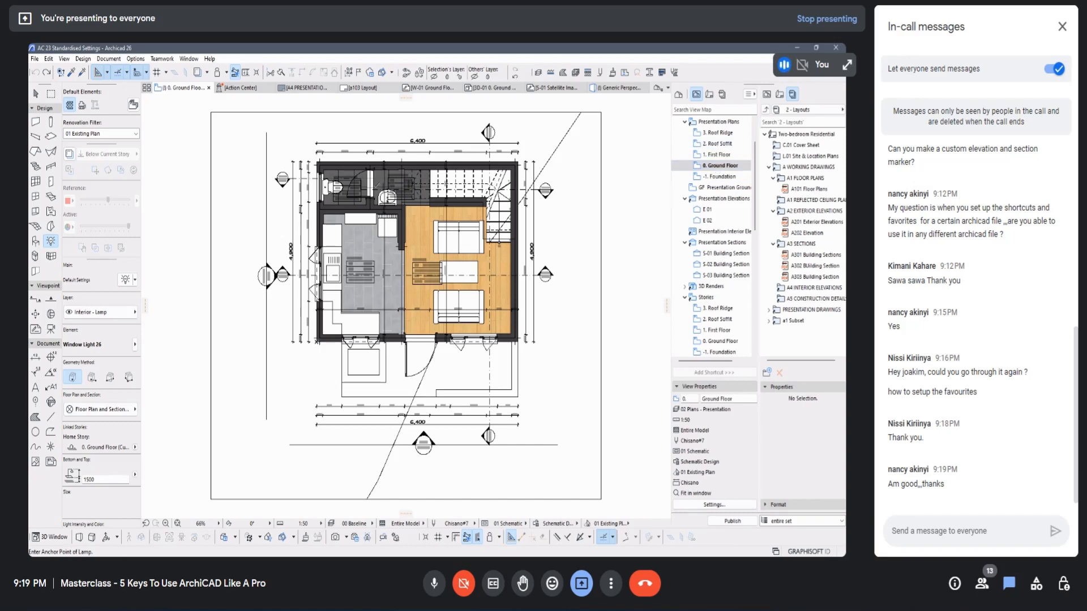
double_click(722, 166)
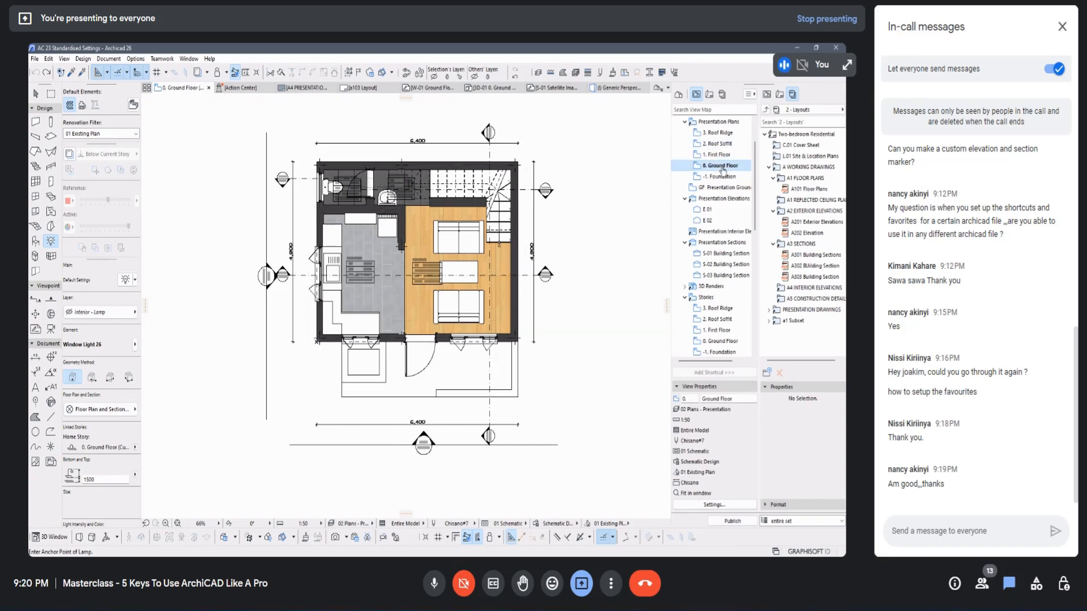
left_click(720, 342)
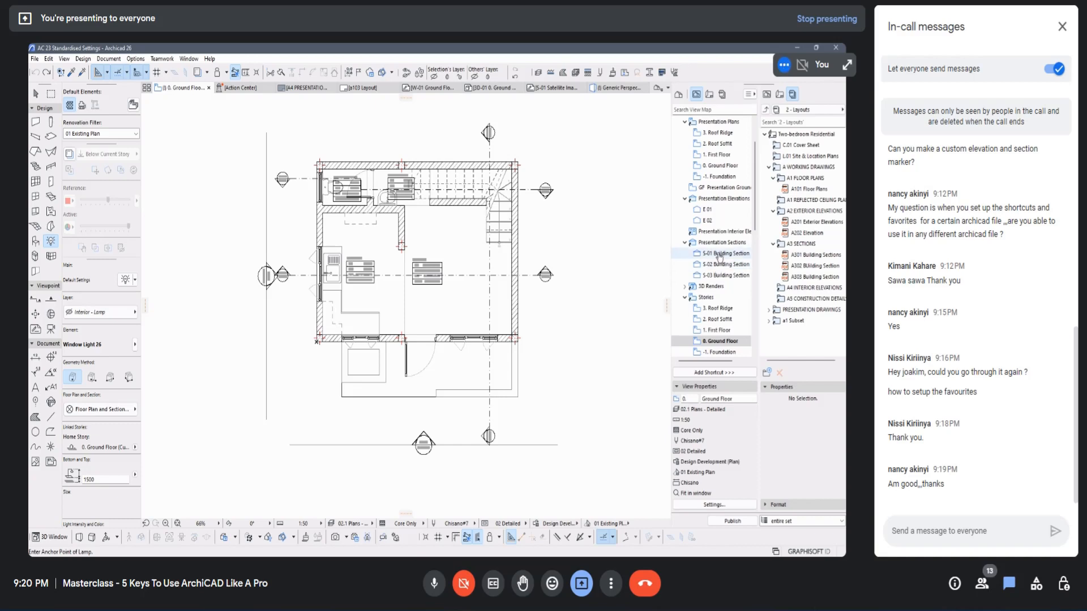
Step: Compare elevation E 01 in its Presentation Elevations and Detail Elevations views, and return to the ground floor plan
left_click(717, 211)
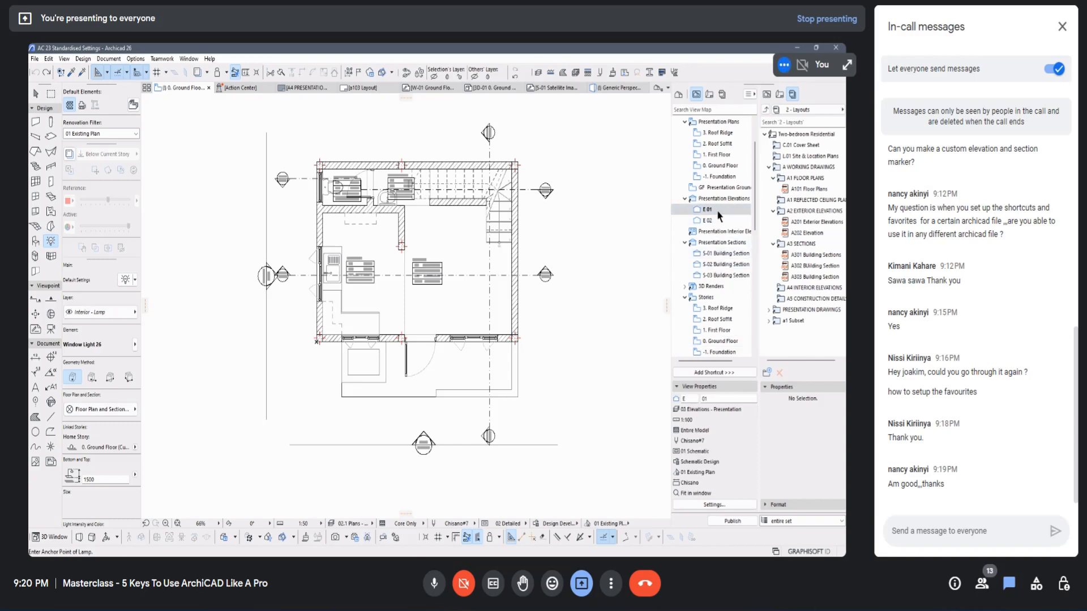
double_click(718, 211)
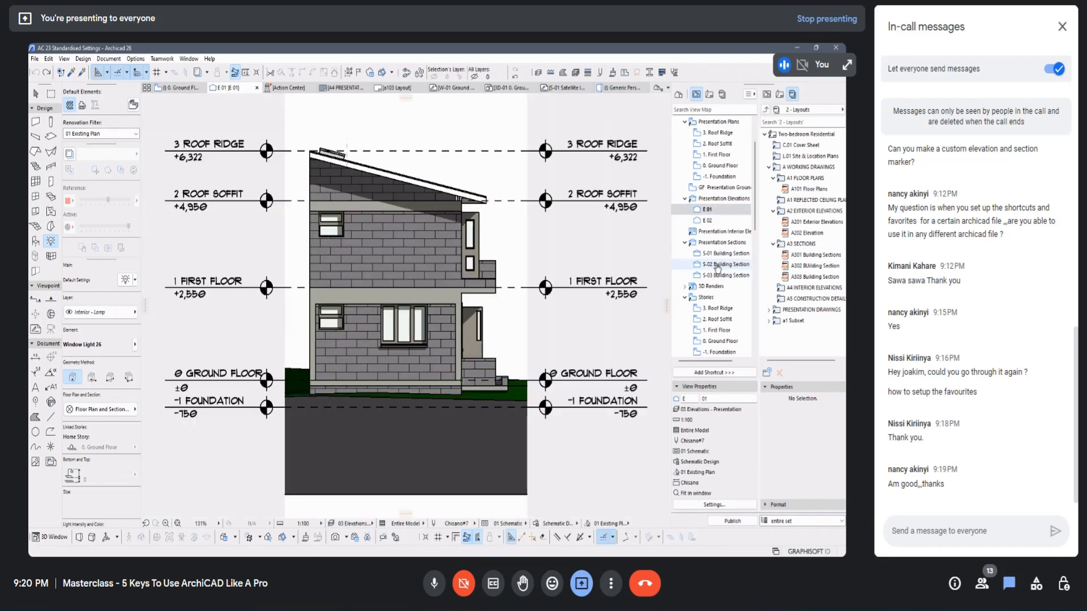
scroll(714, 306, "down", 4)
scroll(714, 310, "down", 3)
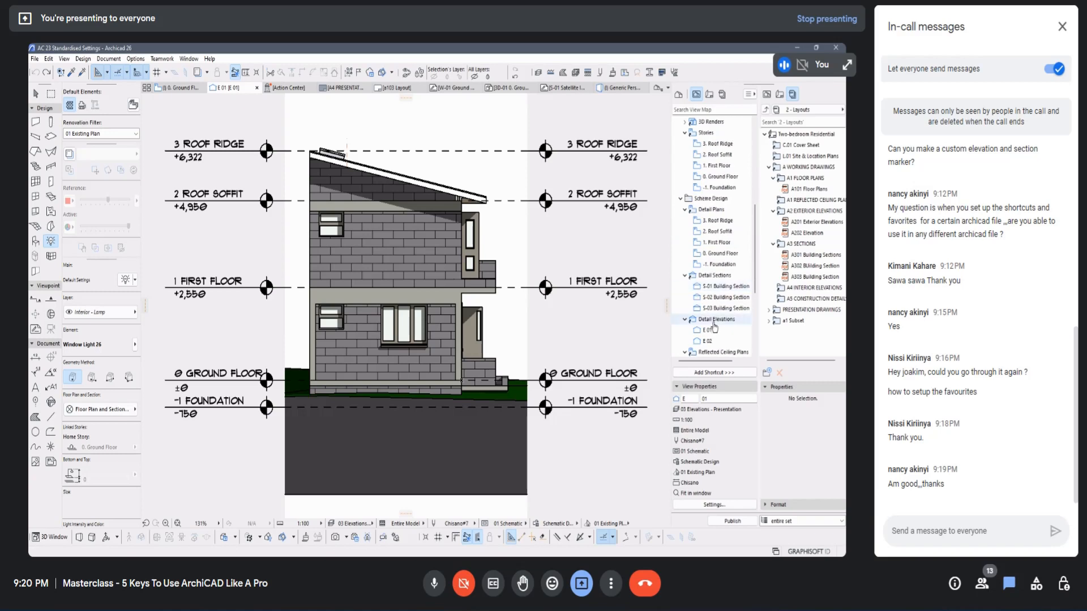
left_click(709, 330)
double_click(713, 330)
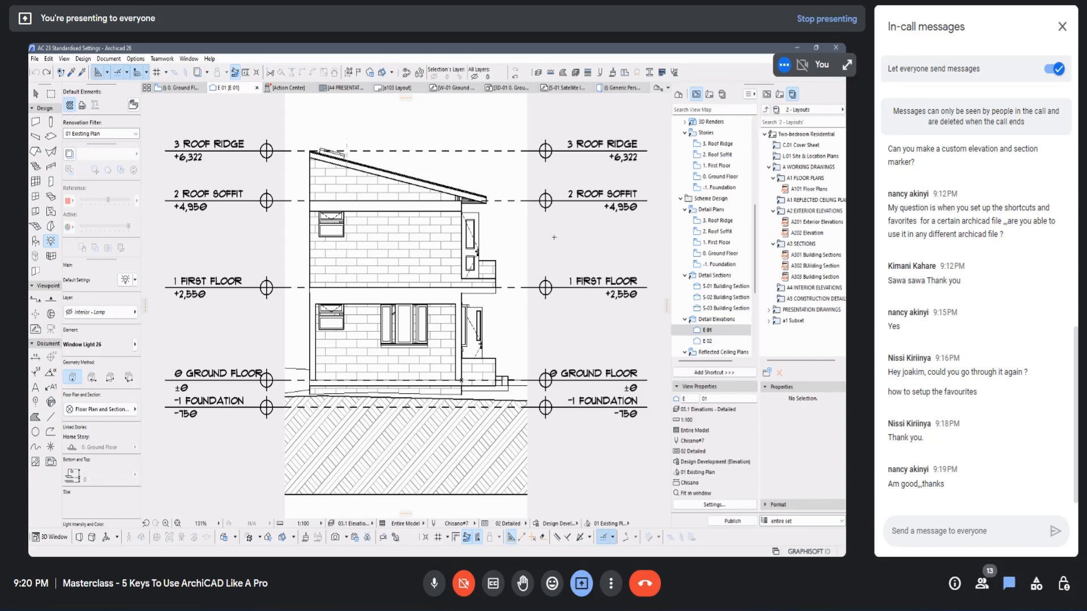
left_click(178, 89)
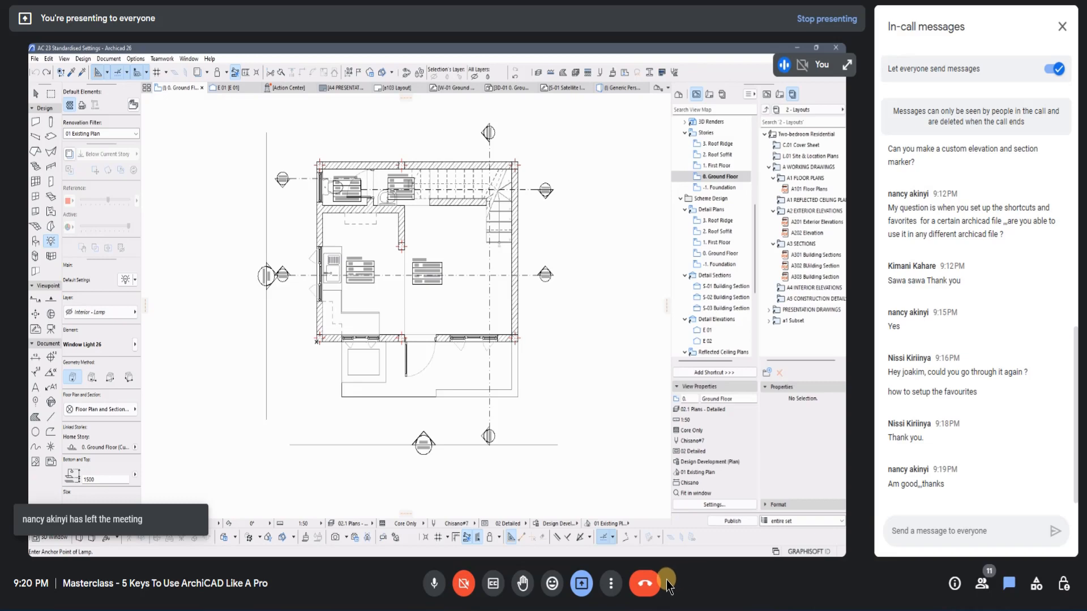
Step: End the video call for everyone
left_click(644, 583)
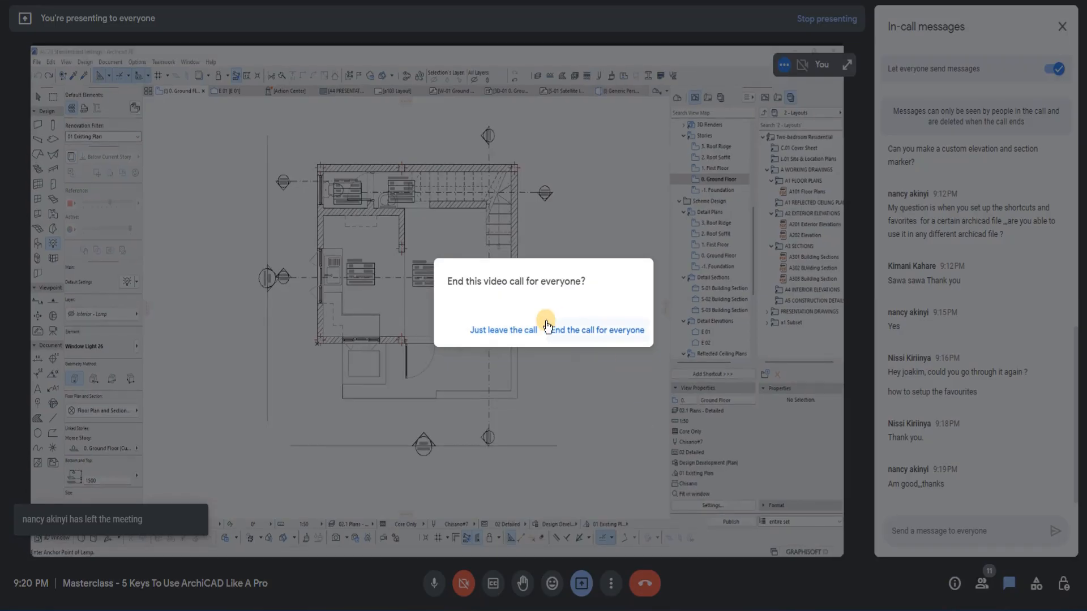
left_click(579, 328)
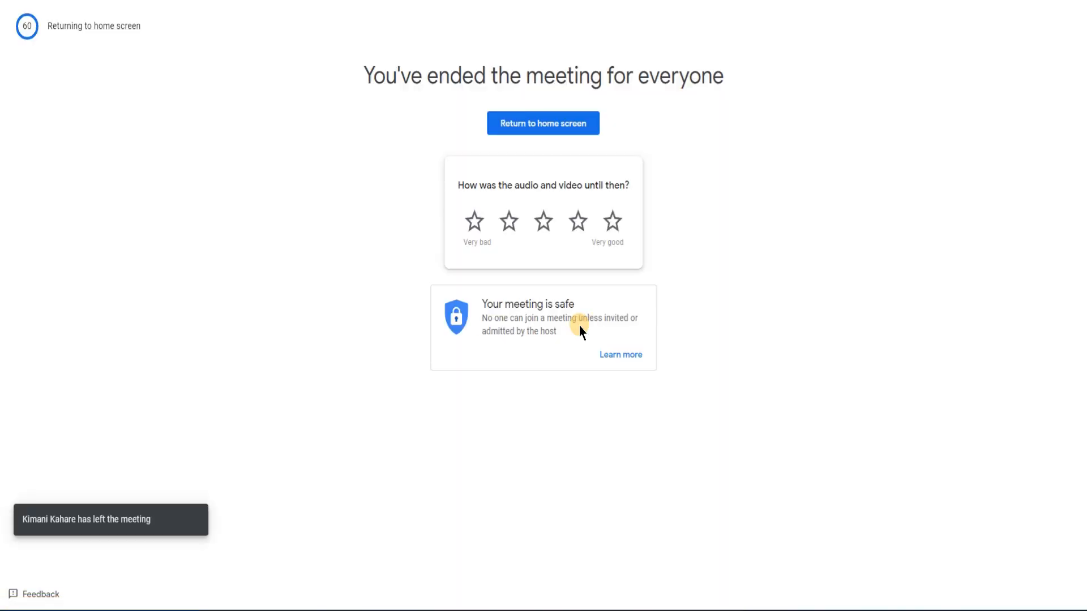